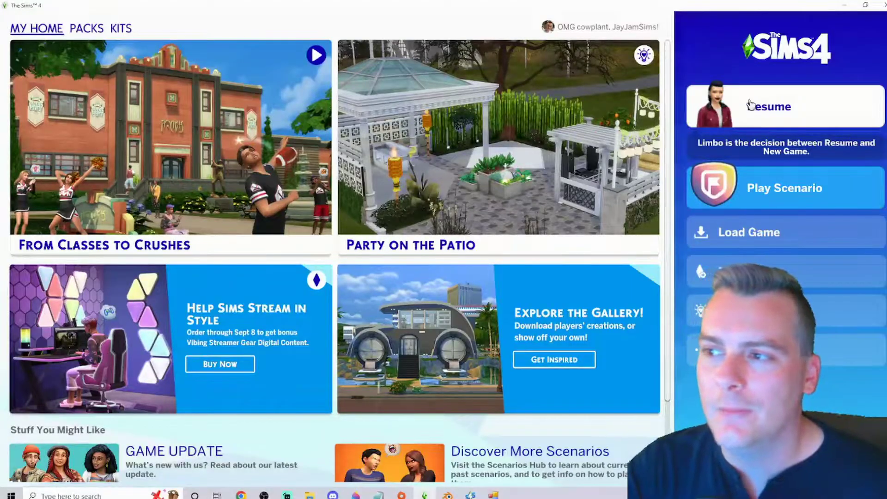
Look up the save file paths of the Builds/Twitch and My Saved Game 26 saves, copying the path of My Saved Game 26
left_click(761, 232)
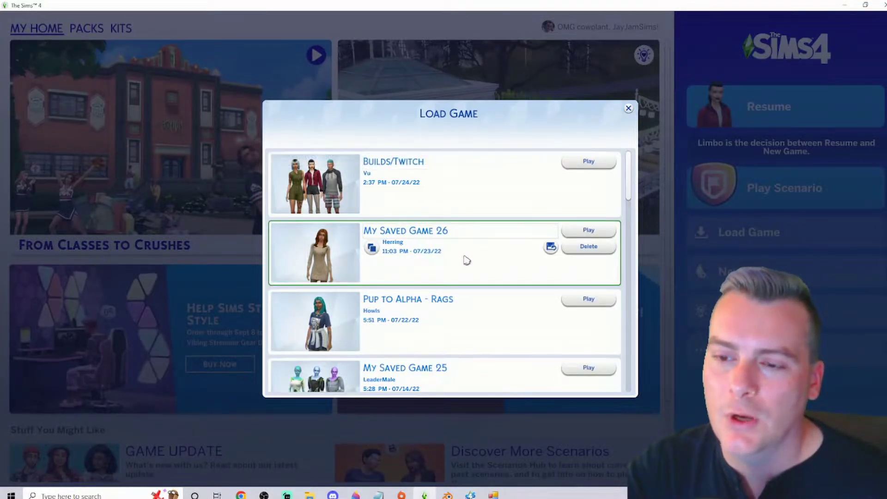
mouse_move(372, 253)
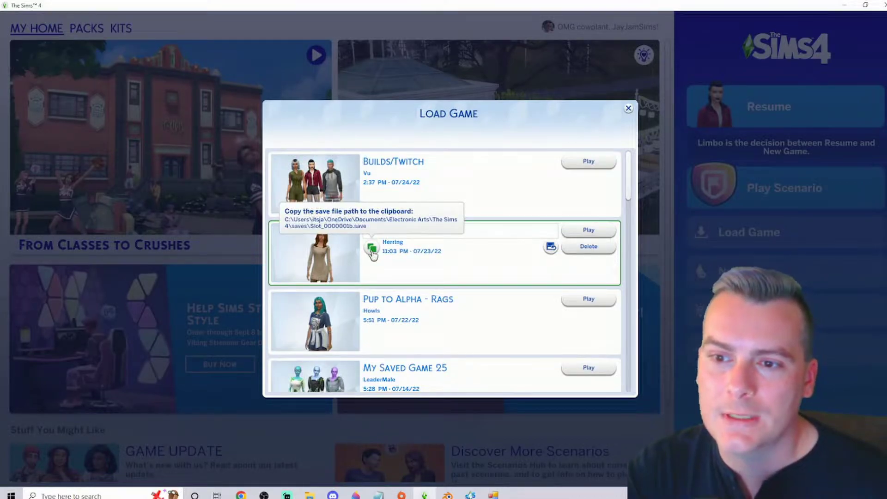
left_click(373, 249)
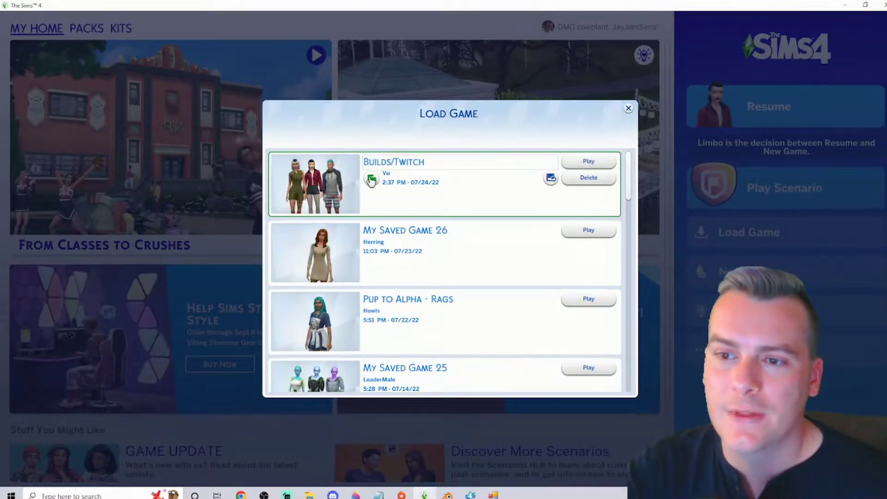
left_click(628, 108)
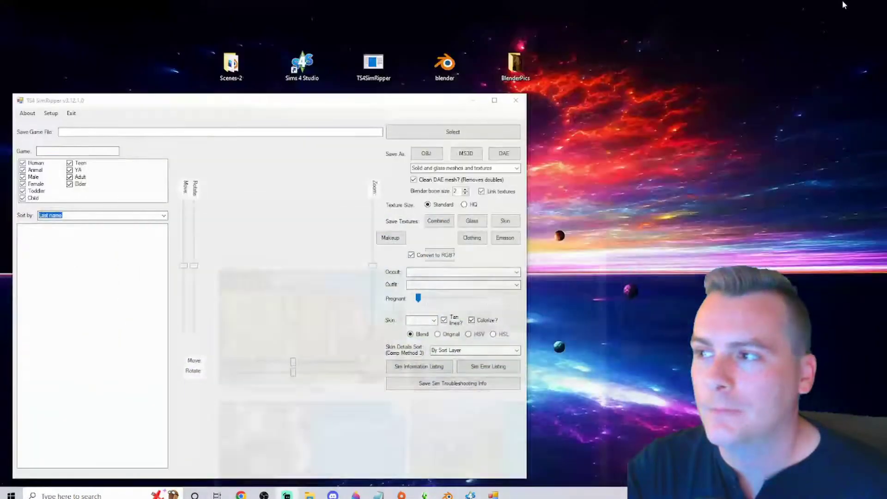
Switch to TS4 SimRipper and open the file selection for the game save
left_click_drag(307, 104, 353, 85)
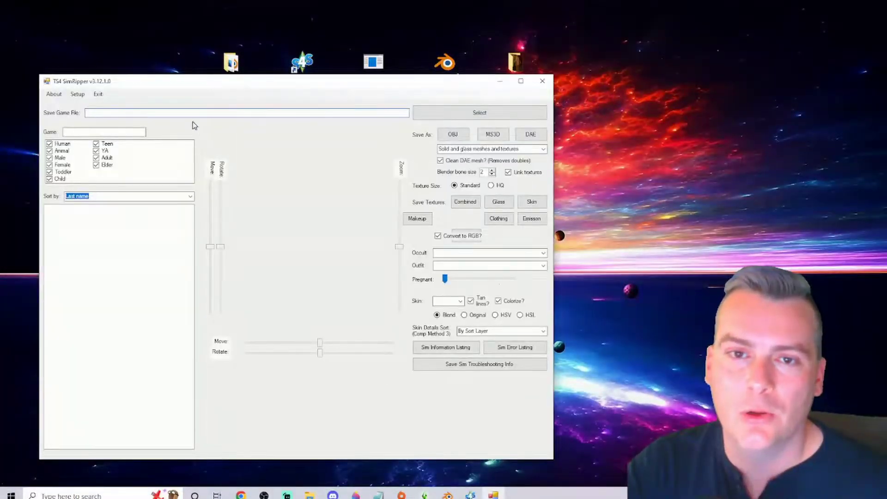
left_click_drag(240, 92, 237, 89)
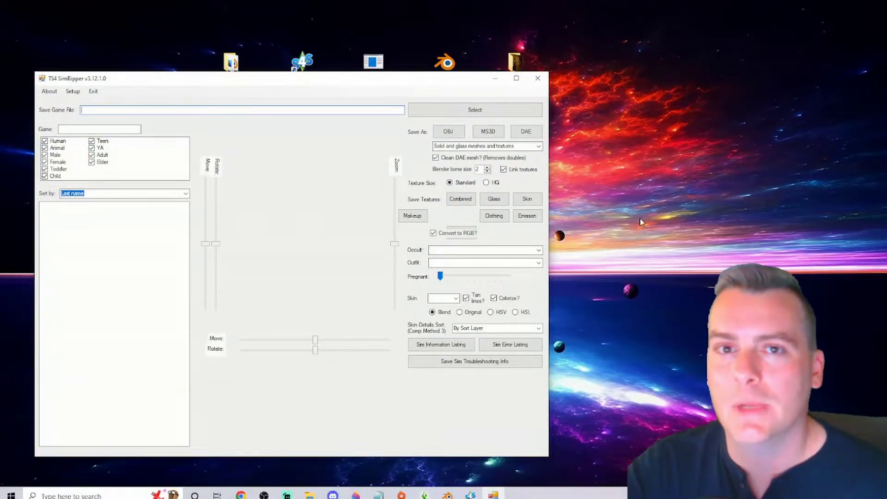
left_click(464, 115)
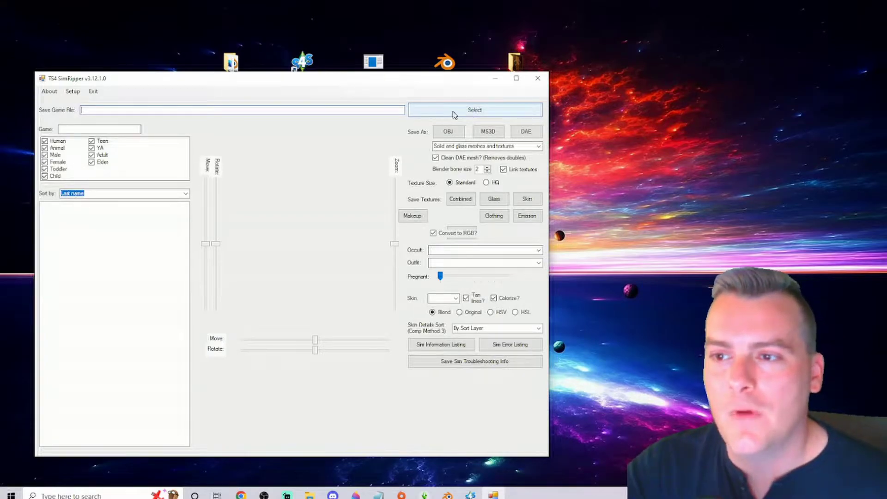
left_click(457, 113)
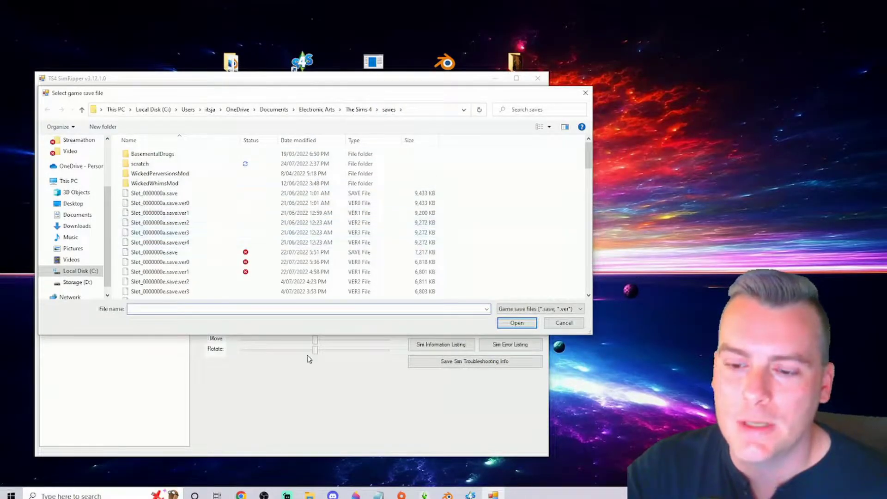
Switch back to The Sims 4 and check the save file path of the Builds/Twitch save
left_click(425, 495)
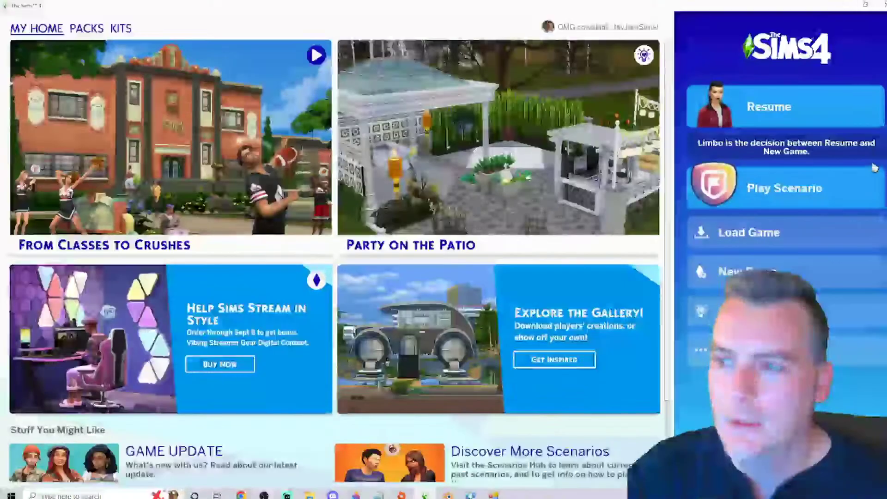
left_click(814, 230)
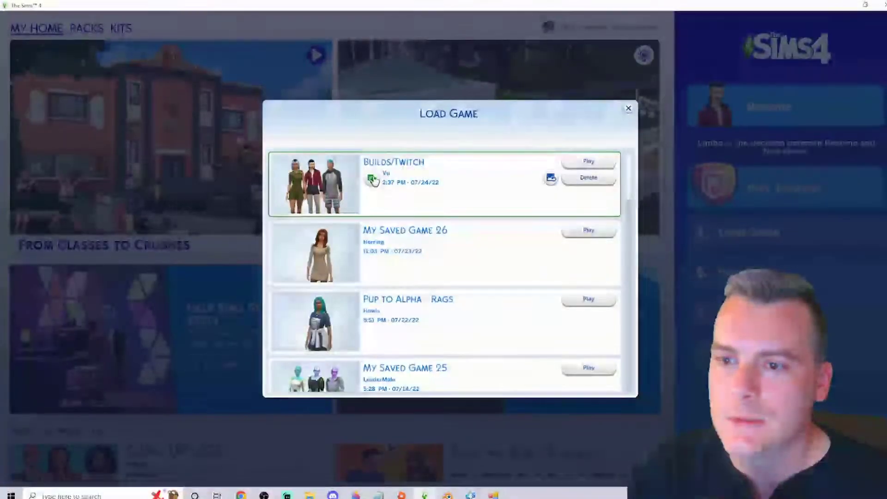
left_click(628, 108)
left_click(844, 6)
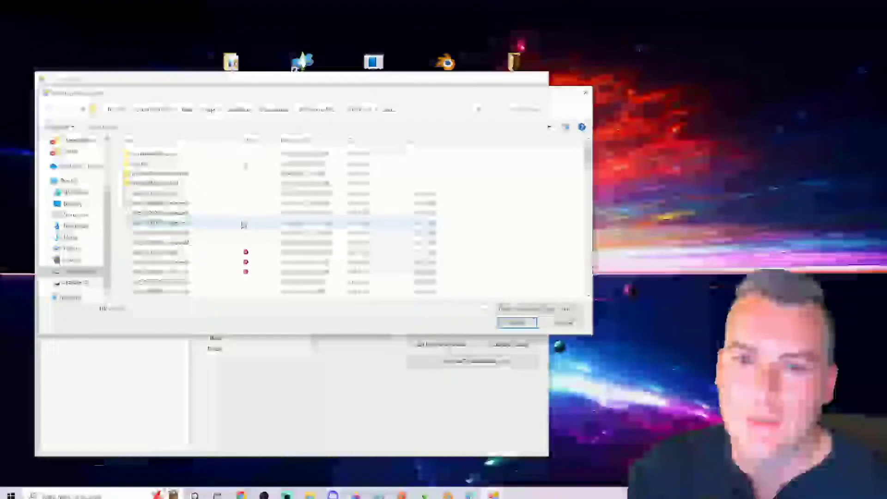
In TS4 SimRipper, load Slot_00000003.save from the saves folder as the game save file
scroll(210, 246, "down", 1)
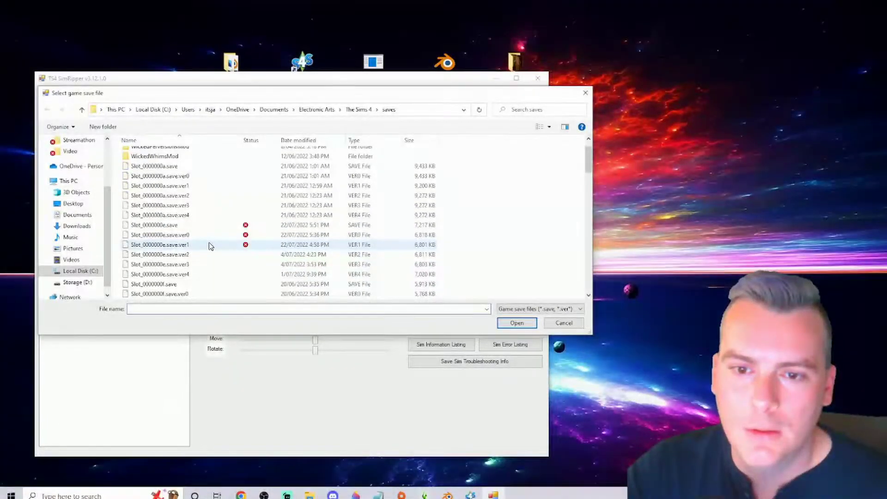
scroll(211, 246, "down", 2)
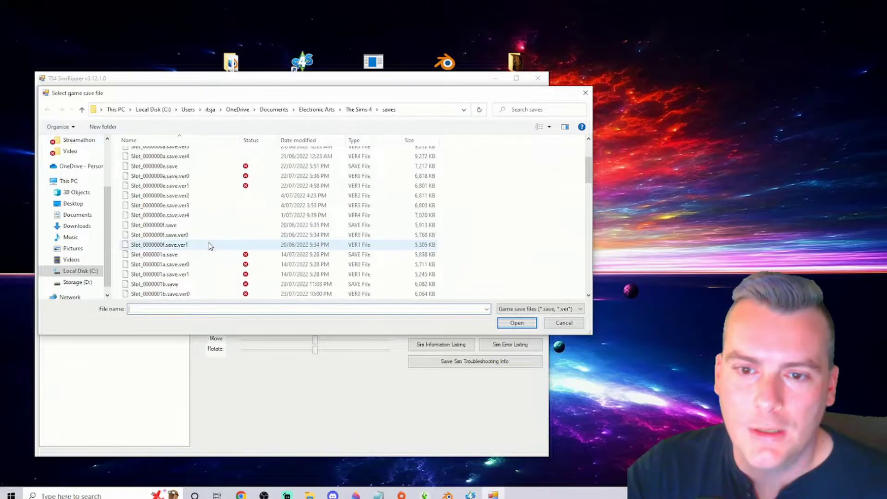
scroll(198, 241, "down", 4)
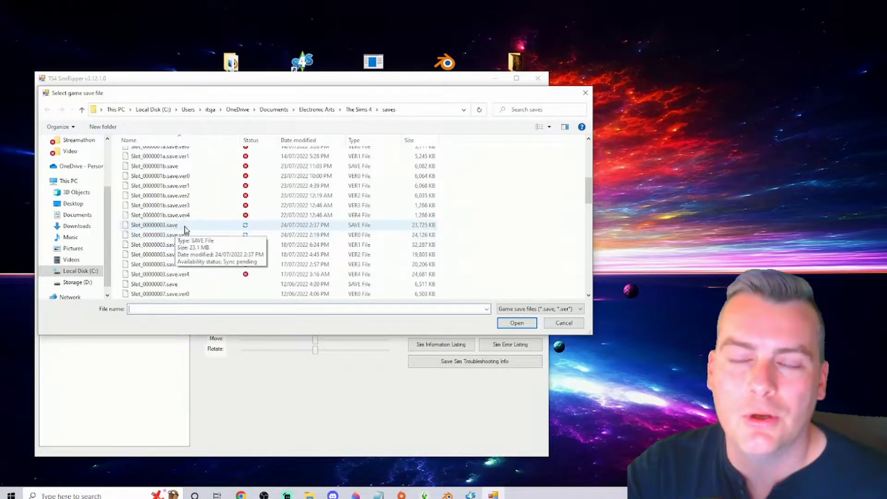
left_click(185, 226)
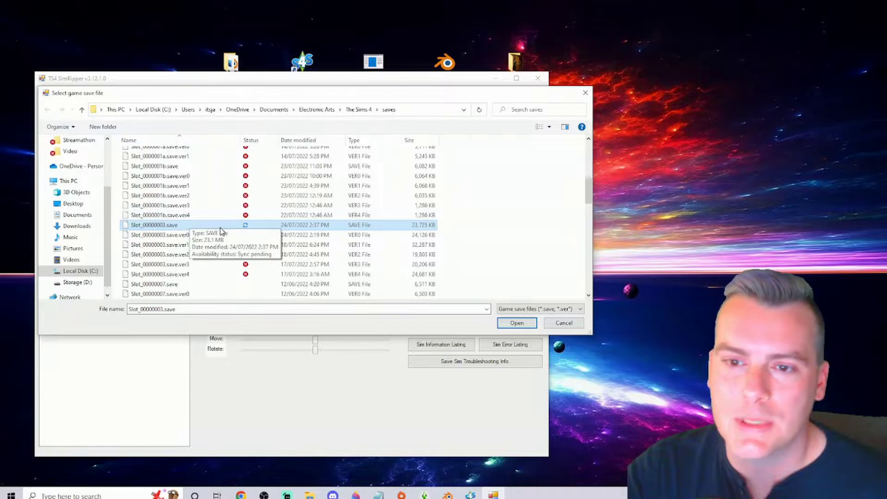
left_click(518, 323)
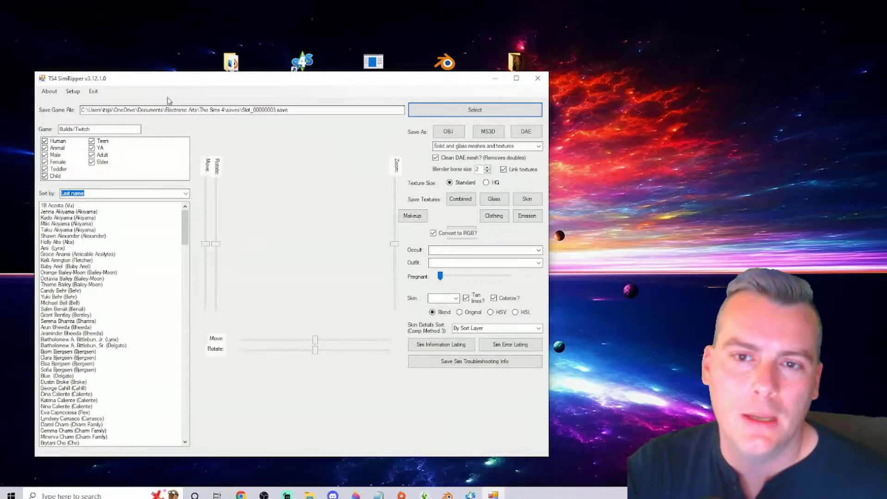
Enlarge the SimRipper window in width and height and position it so the Sim list and all export options fit on the desktop
left_click_drag(189, 82, 199, 71)
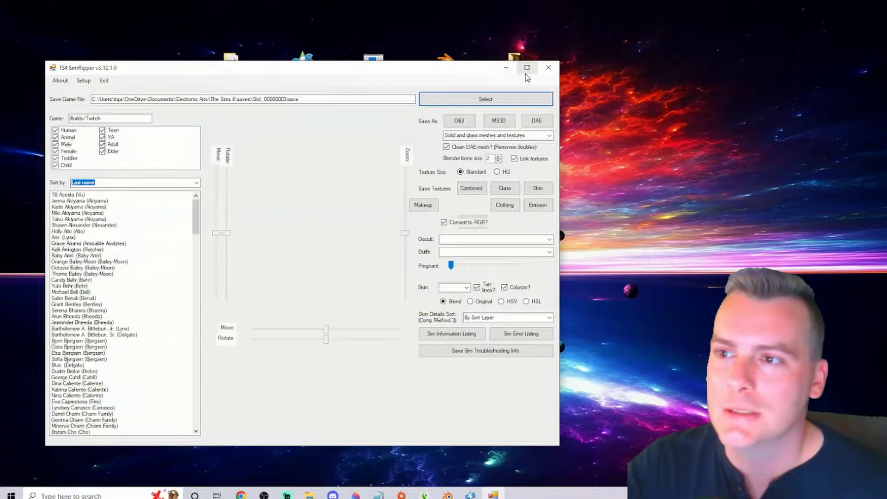
left_click(528, 69)
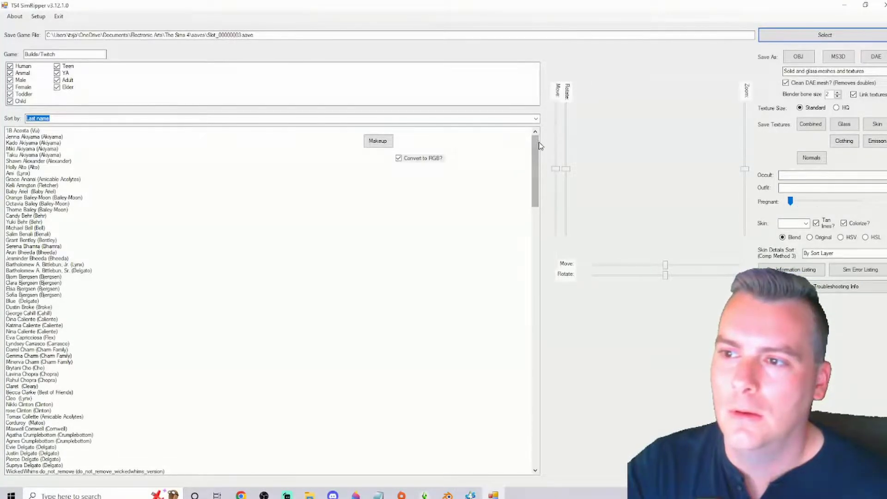
left_click(866, 5)
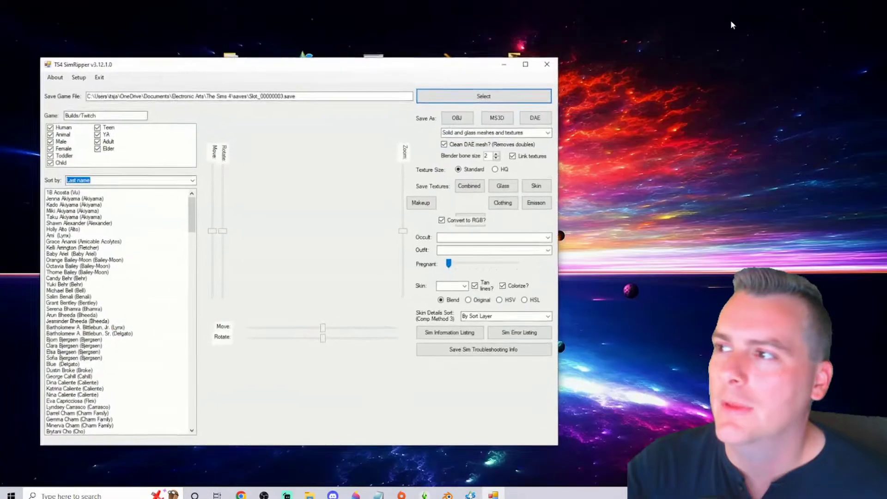
left_click_drag(332, 65, 343, 36)
left_click_drag(571, 257, 676, 258)
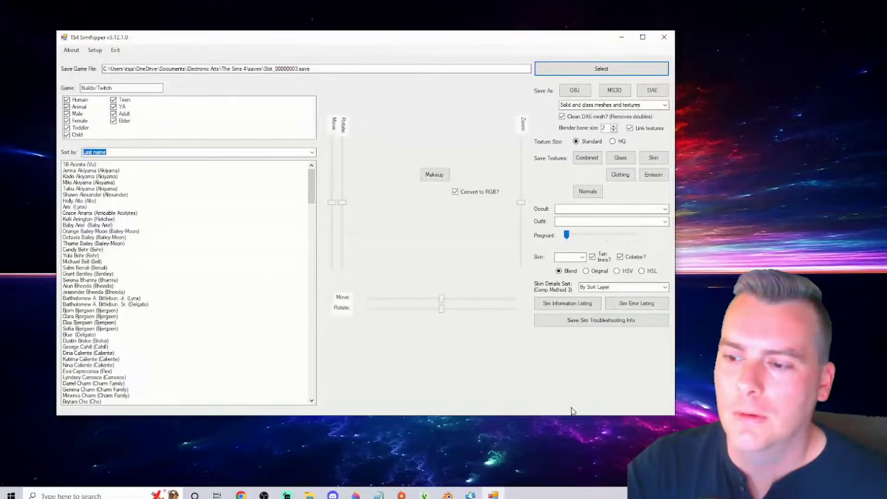
left_click_drag(572, 416, 572, 460)
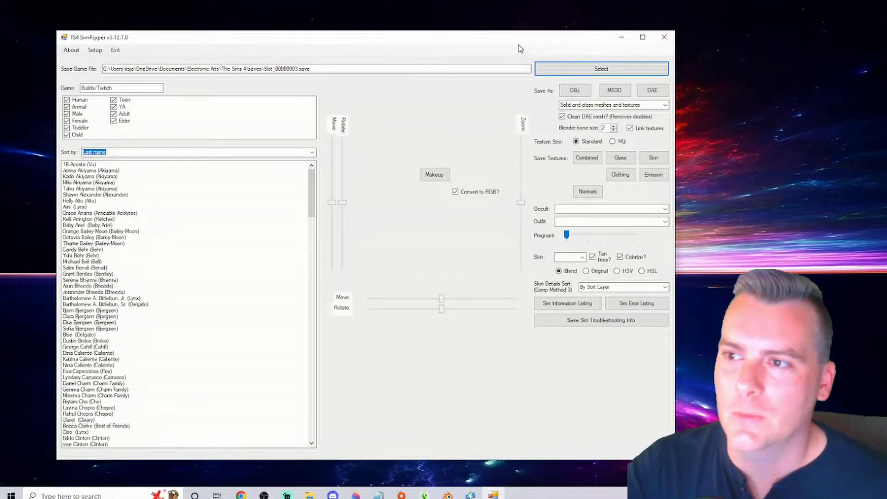
left_click_drag(519, 44, 467, 44)
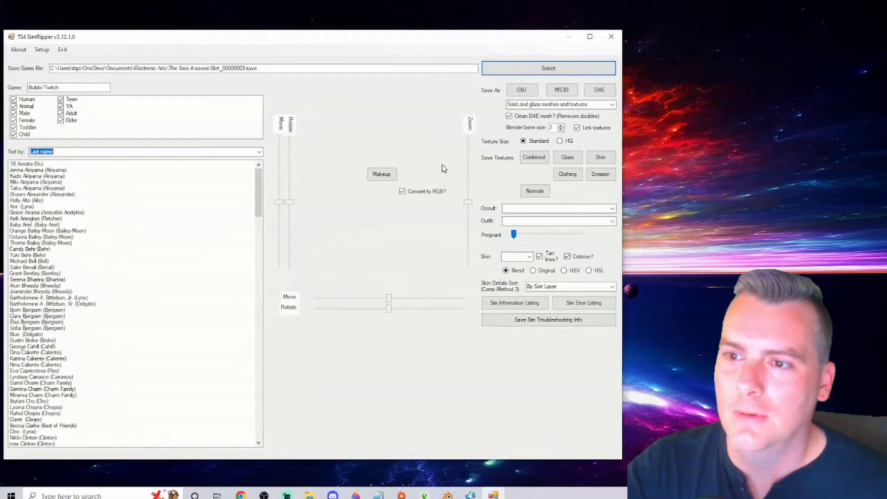
left_click(589, 36)
left_click(866, 5)
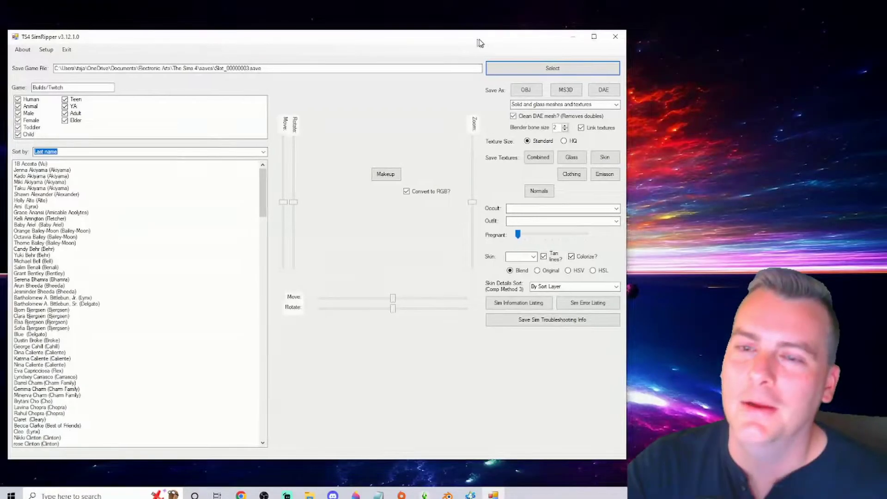
left_click_drag(476, 44, 508, 46)
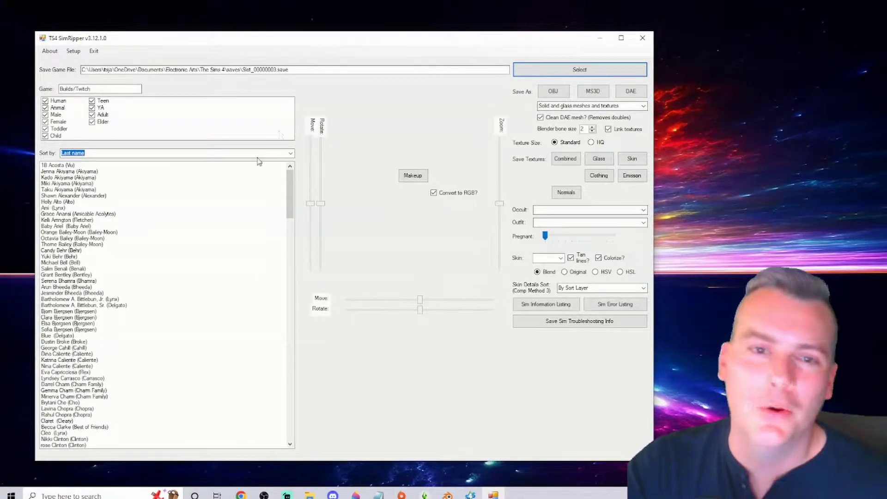
Limit the Sim list to human male young adults by excluding Animal, Female, Toddler, Child, Teen, Adult and Elder
left_click(45, 109)
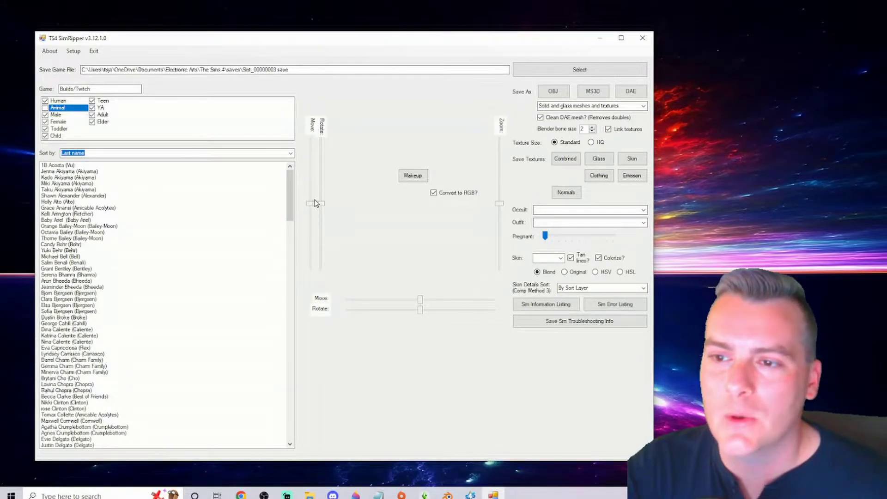
left_click(45, 122)
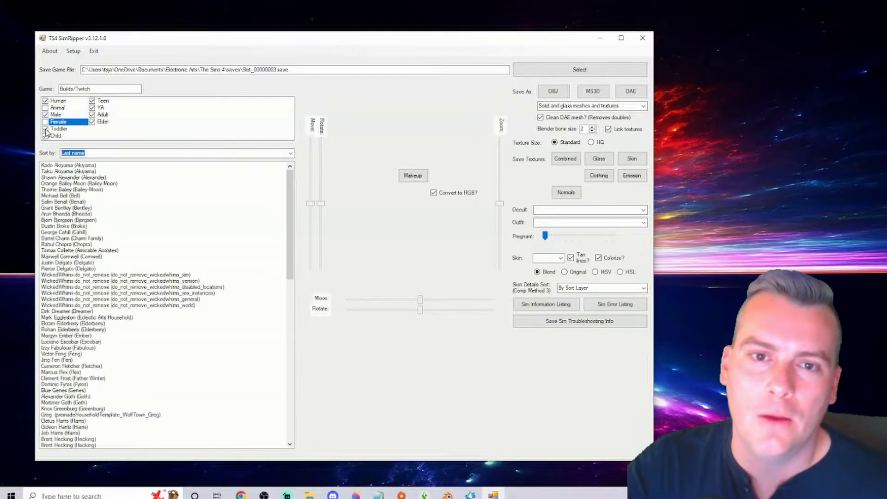
left_click(45, 129)
left_click(46, 136)
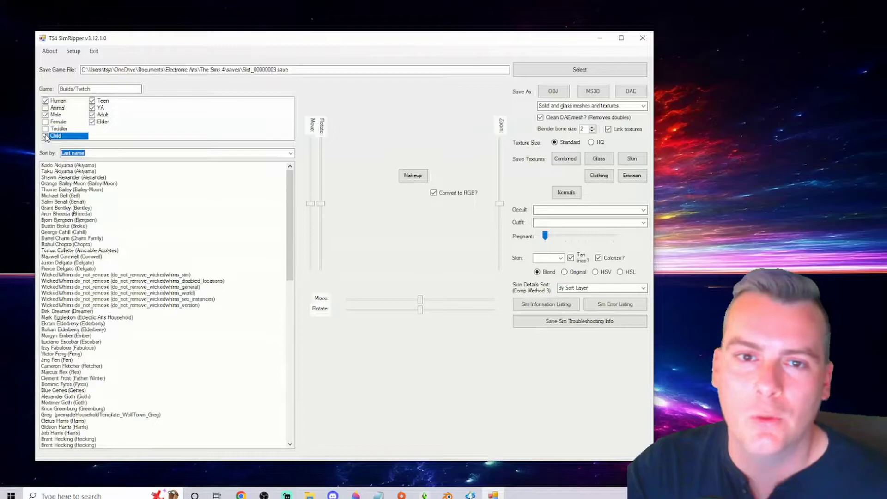
left_click(91, 102)
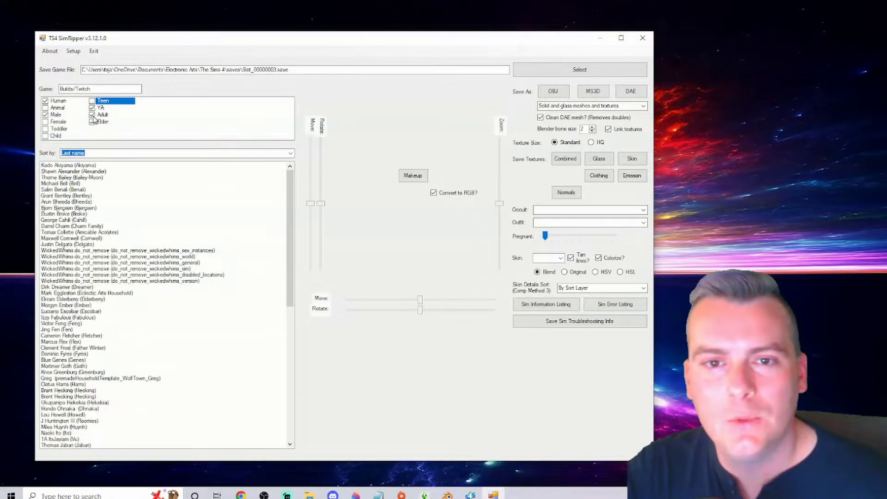
left_click(93, 115)
left_click(93, 122)
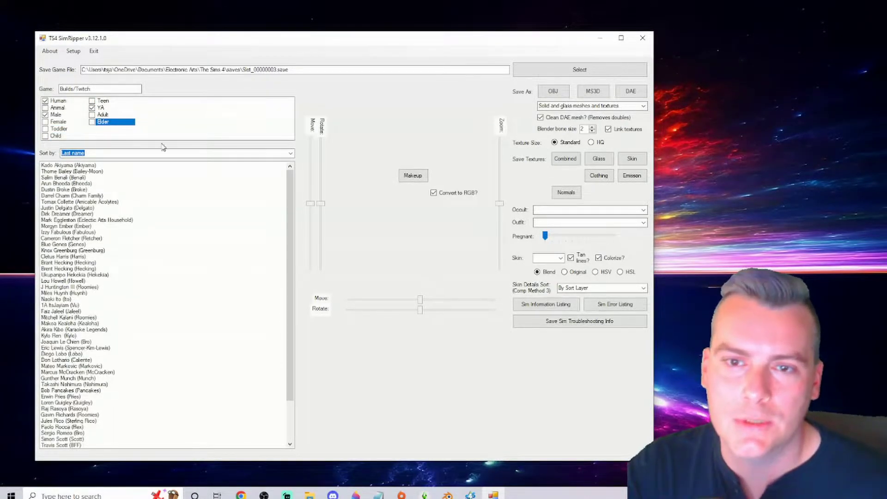
Sort the Sims by first name and load the first Sim in the list, from the Vu household, into the preview
left_click(291, 153)
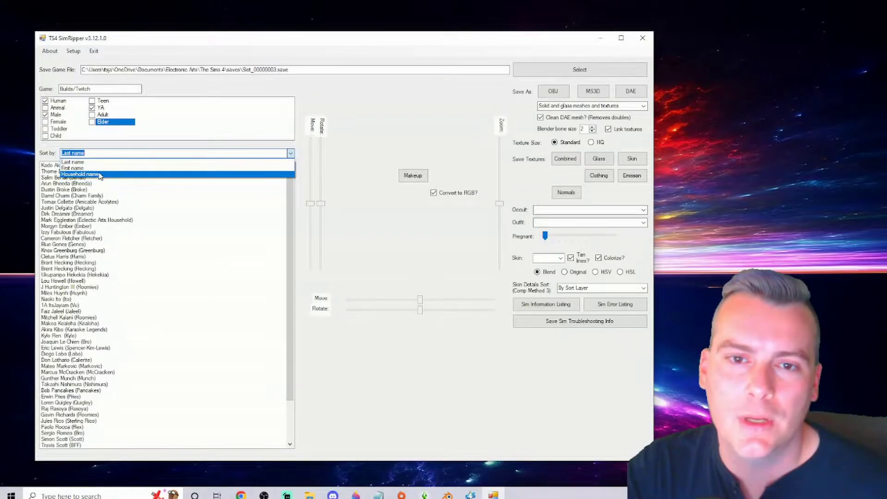
left_click(83, 168)
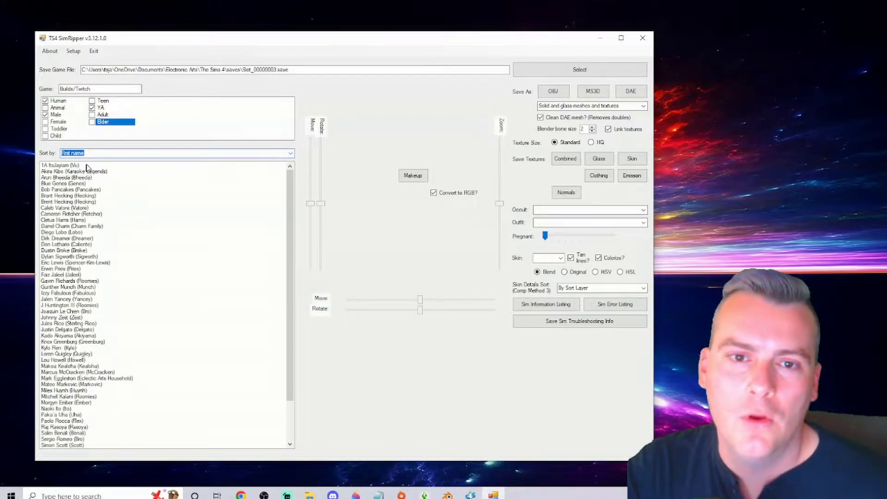
left_click(56, 165)
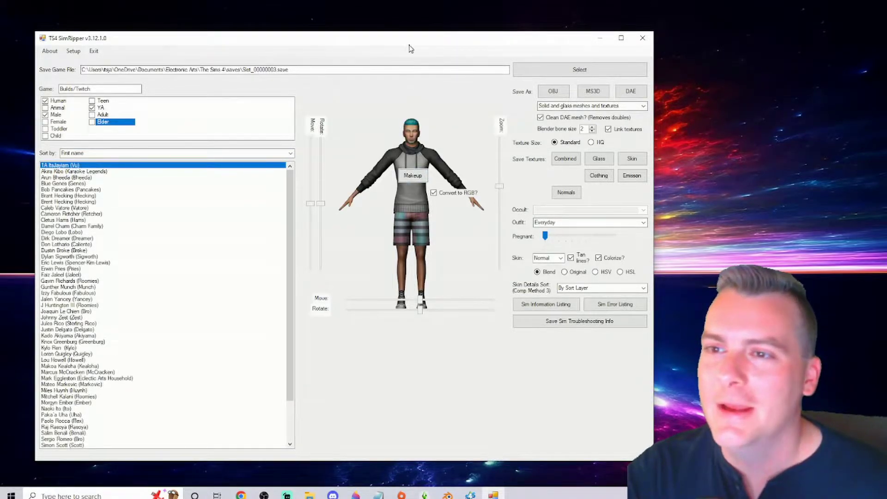
Start a Collada DAE export of the loaded Sim and browse to the BlenderPics folder on the Desktop as its destination
left_click_drag(415, 44, 424, 51)
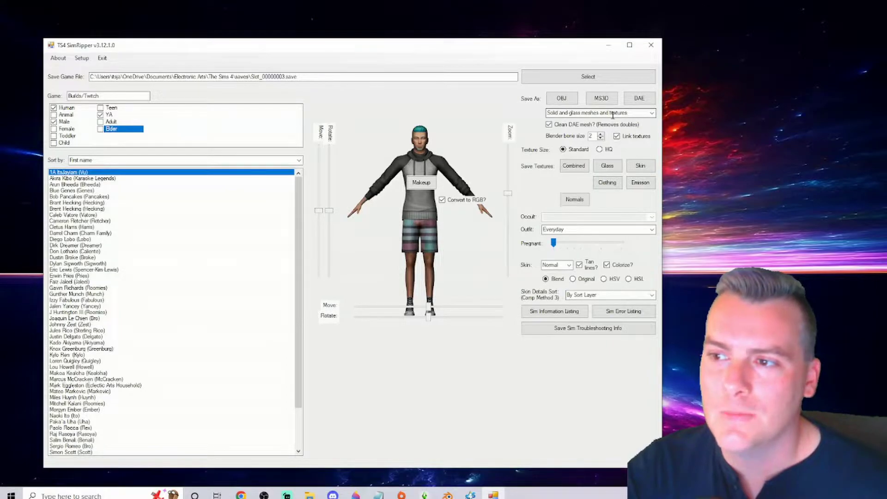
left_click(639, 99)
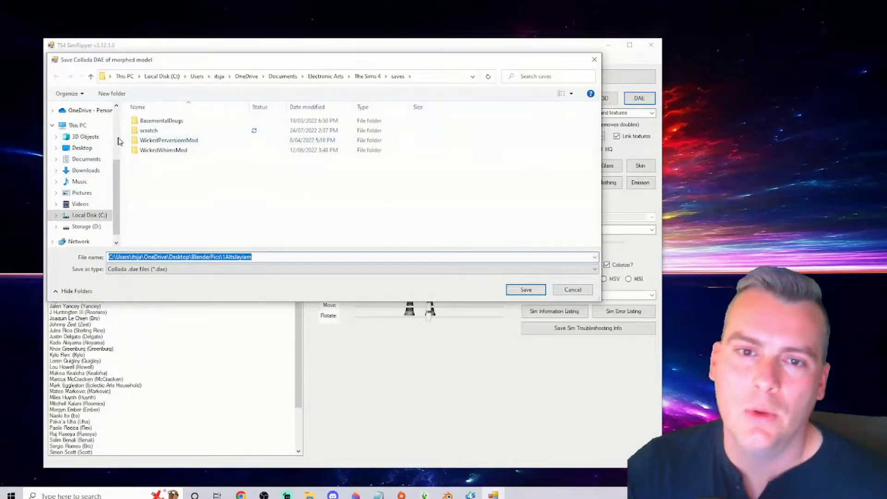
left_click_drag(214, 60, 293, 96)
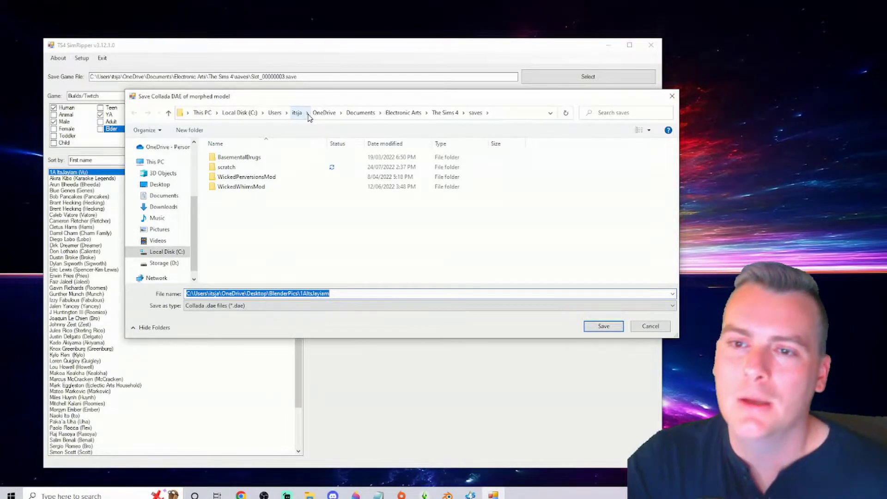
left_click(157, 217)
scroll(156, 251, "down", 1)
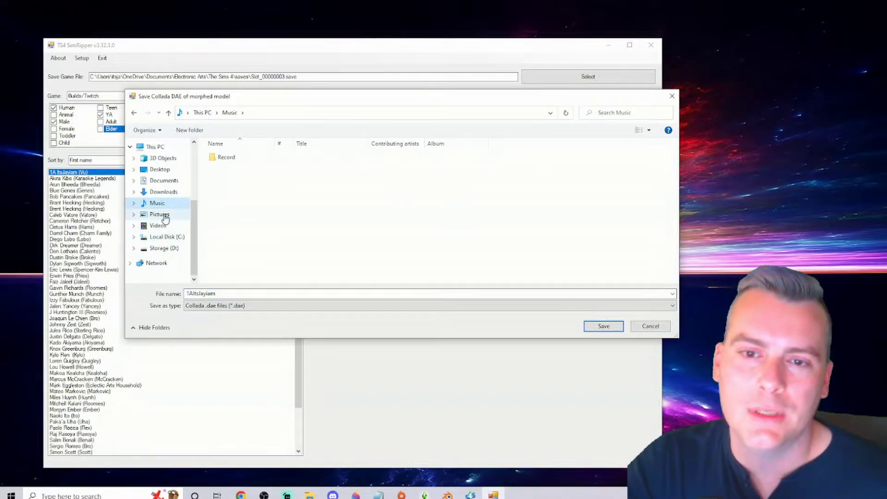
left_click(165, 170)
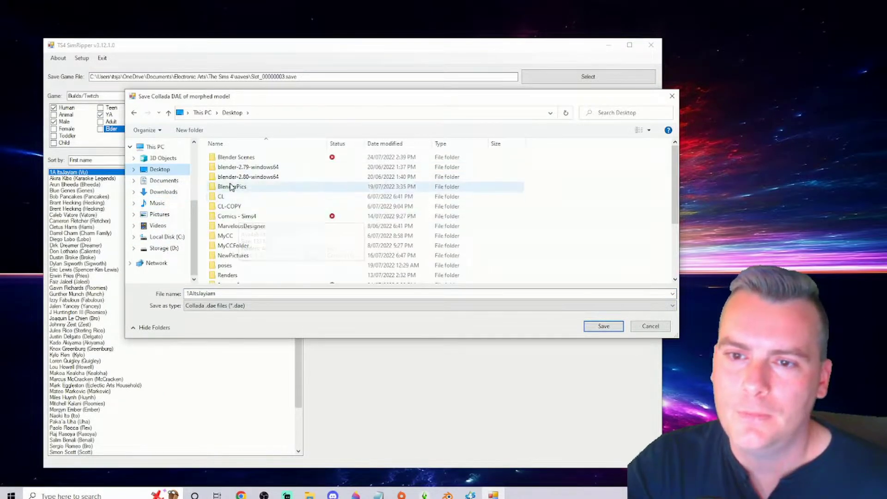
double_click(226, 186)
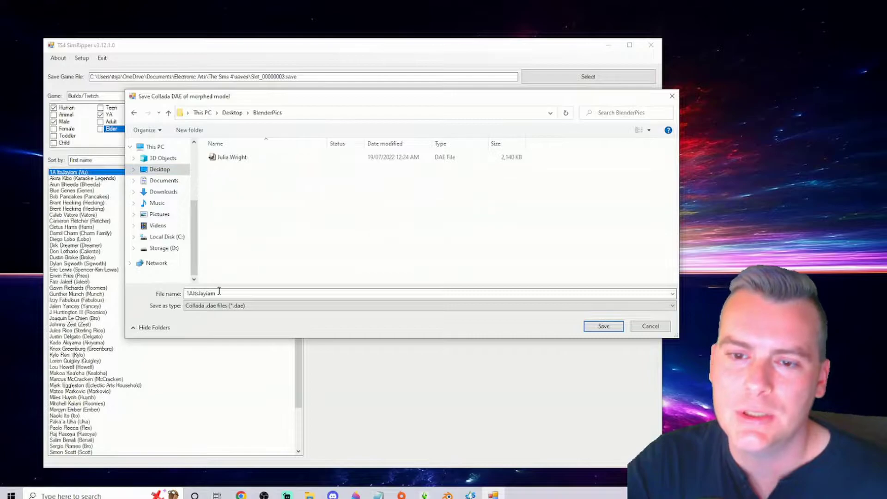
Name the DAE file Jayjam and save it
double_click(227, 294)
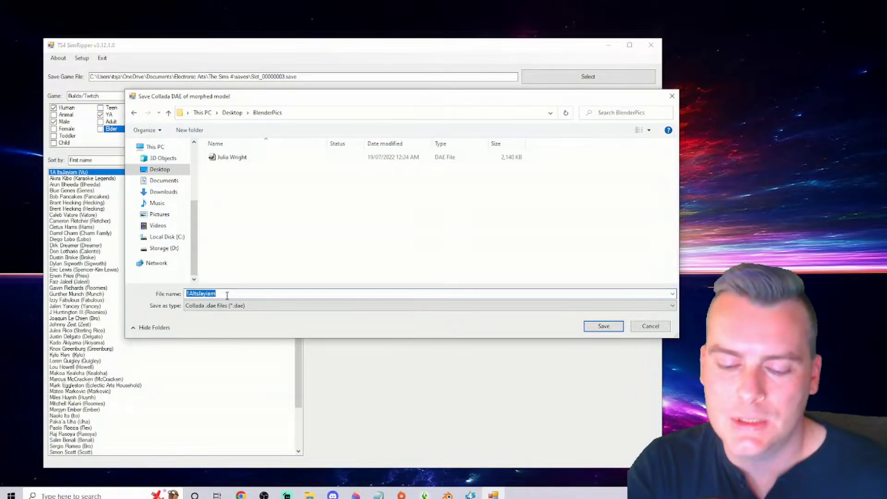
type("Jayja")
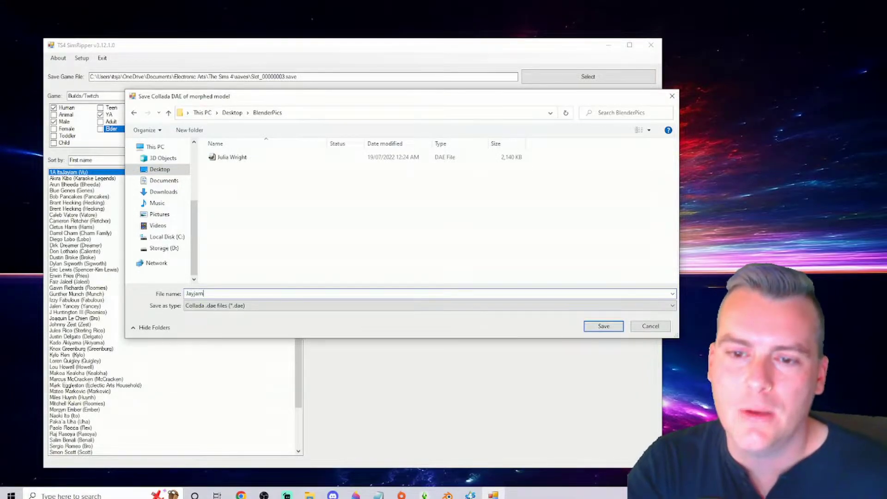
type("m")
key("Return")
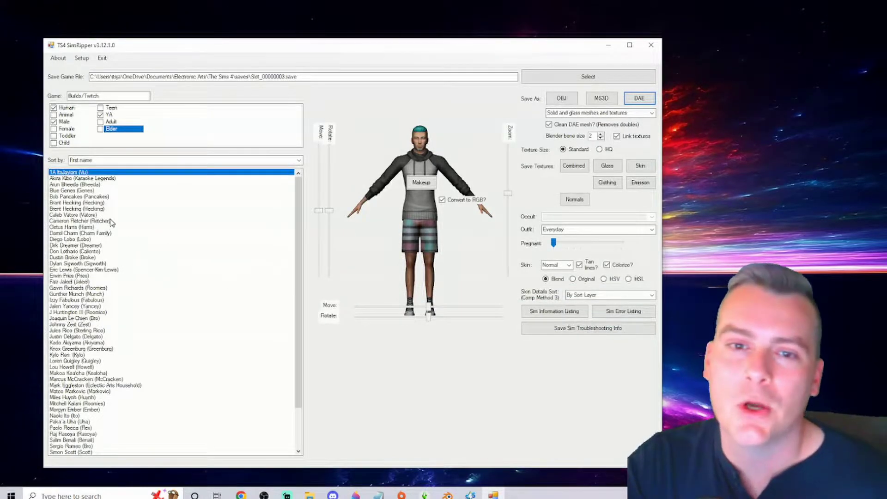
Include Female Sims in the list, then export 1B Acosta from the Vu household to BlenderPics as a DAE file named Acosta
left_click(54, 129)
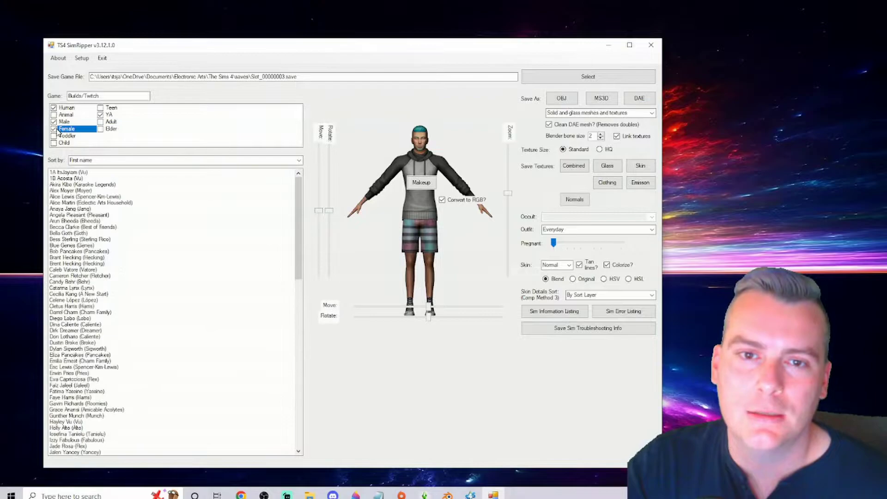
left_click(80, 179)
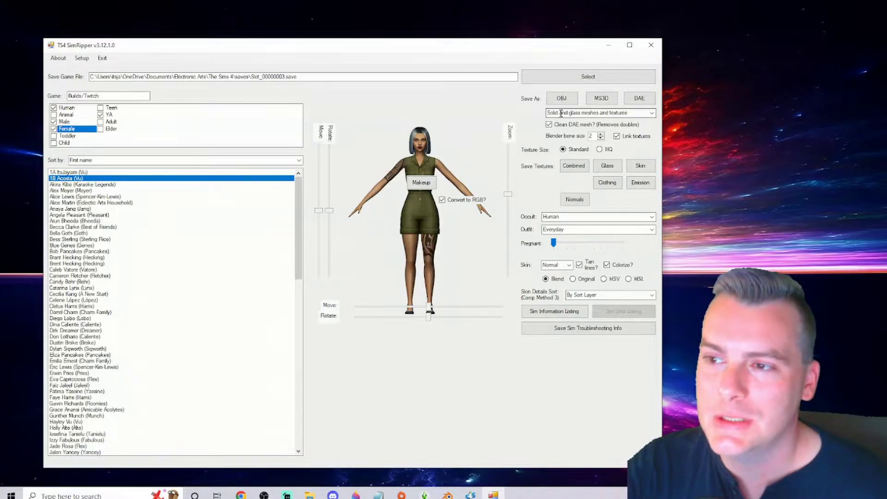
left_click(640, 99)
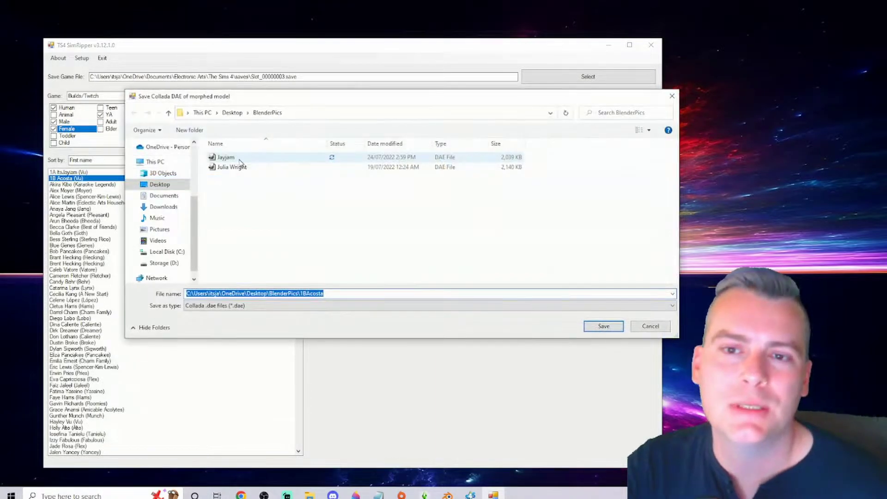
left_click_drag(334, 295, 146, 292)
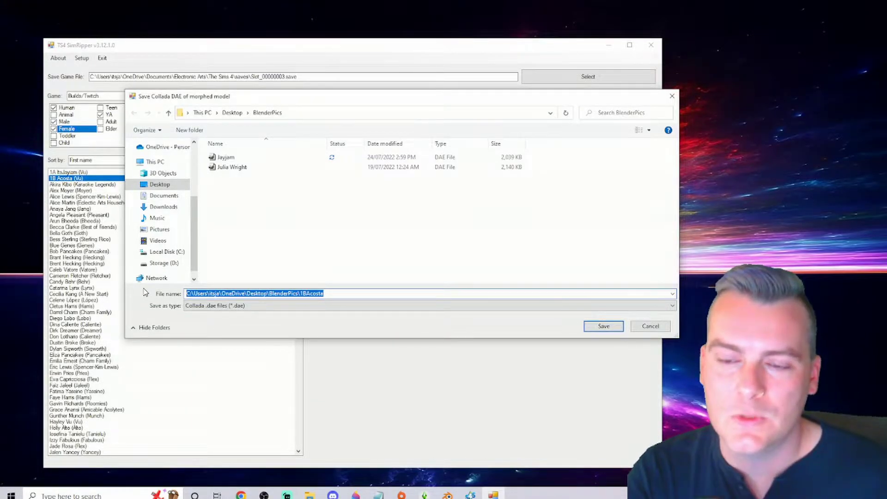
key("BackSpace")
type("A")
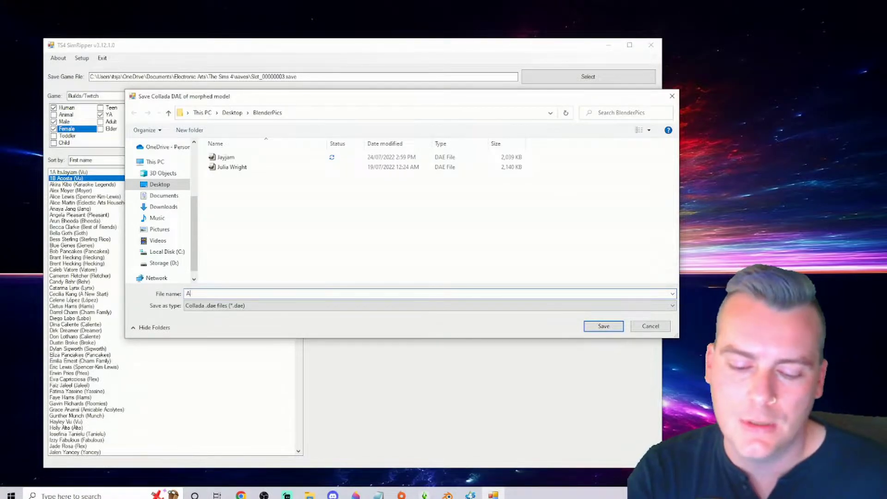
type("costa")
key("Return")
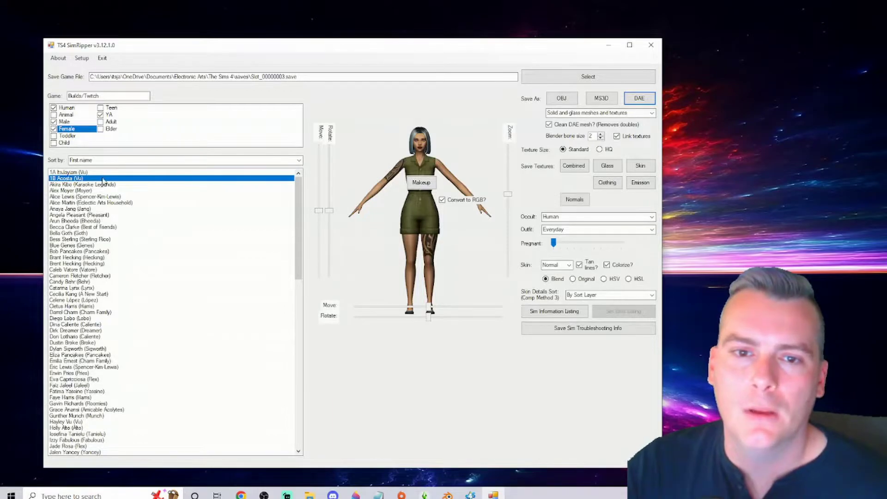
Sort the Sims by household name and load the last Sim listed for the Vu household into the preview
left_click(299, 161)
left_click(101, 182)
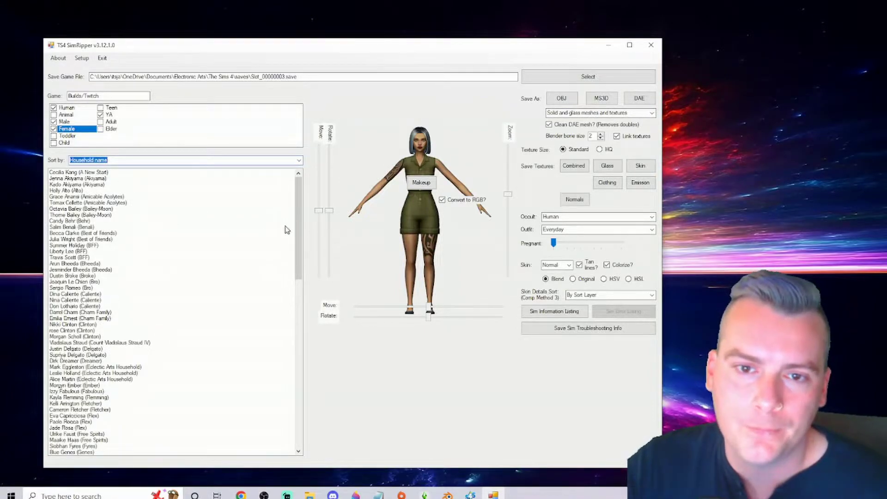
scroll(298, 233, "down", 1)
left_click_drag(298, 232, 299, 397)
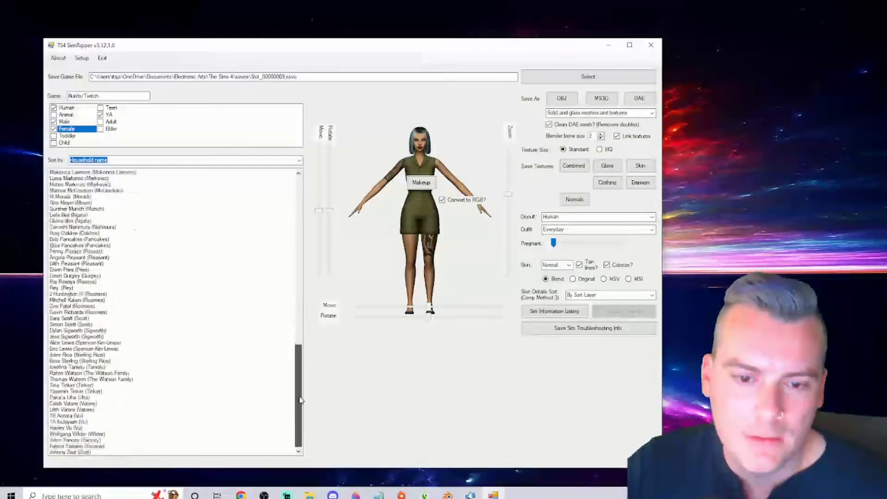
left_click(72, 429)
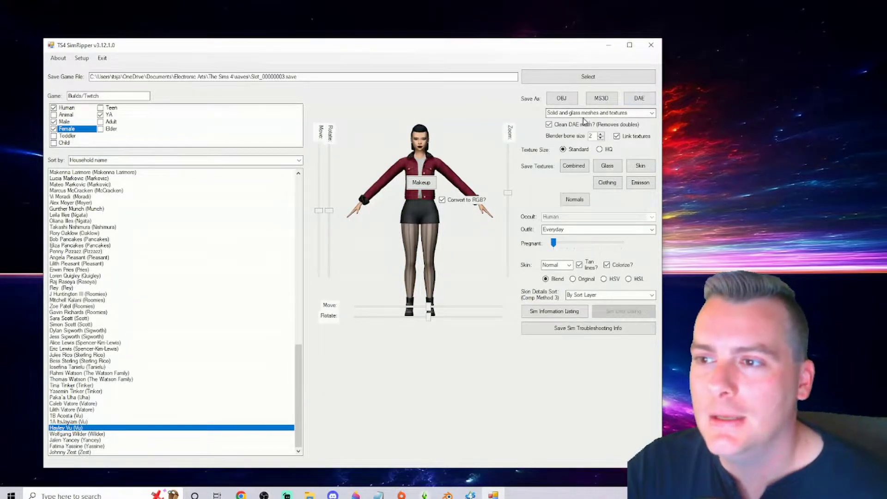
Export the loaded Sim as a Collada DAE to BlenderPics, shortening the suggested path to the file name HayleyVu
left_click(641, 99)
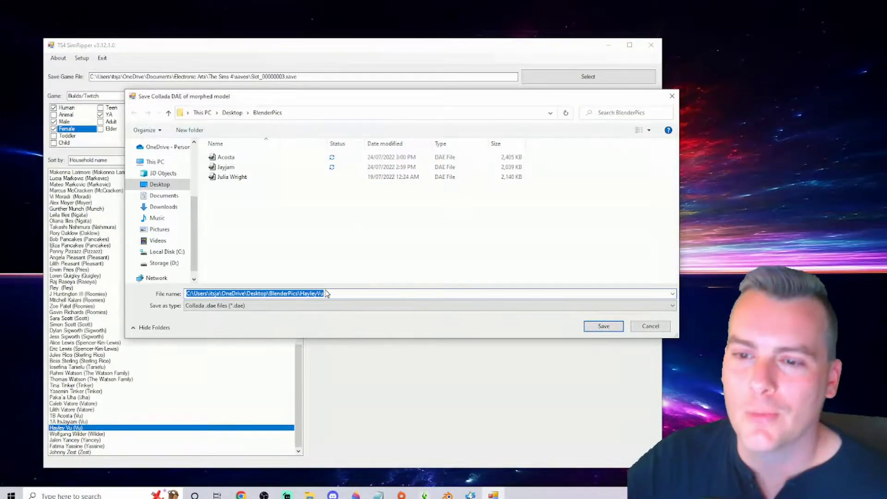
left_click(300, 294)
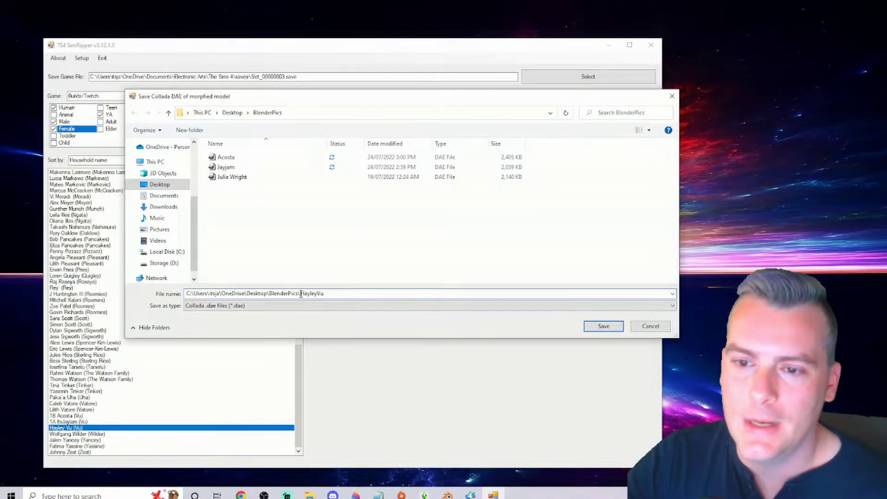
left_click_drag(301, 294, 154, 297)
key("BackSpace")
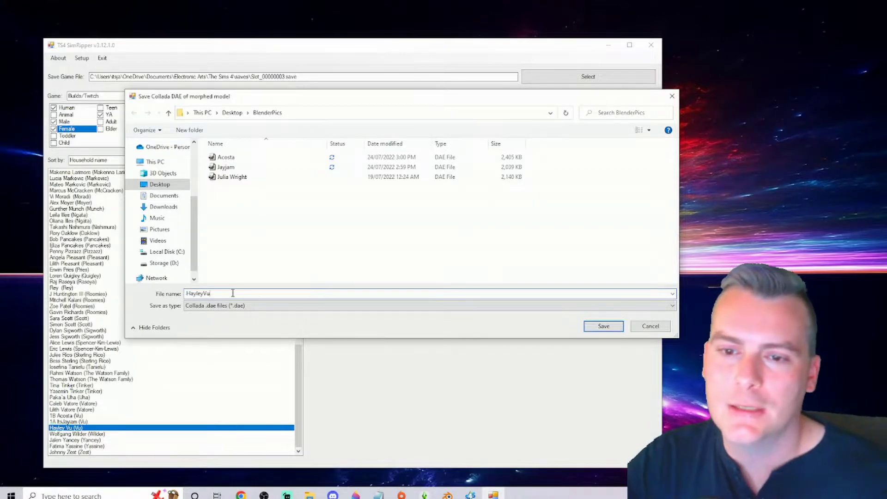
left_click(600, 326)
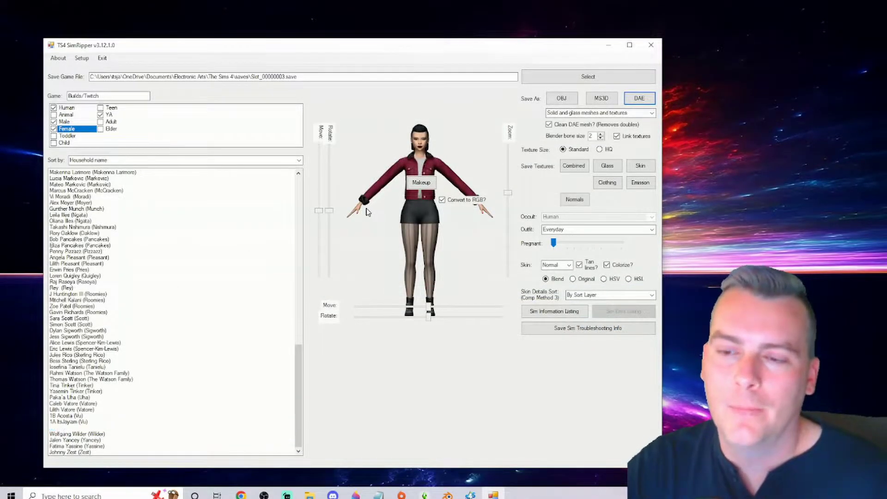
Minimize SimRipper, switch to Blender and dismiss its splash screen
left_click(617, 46)
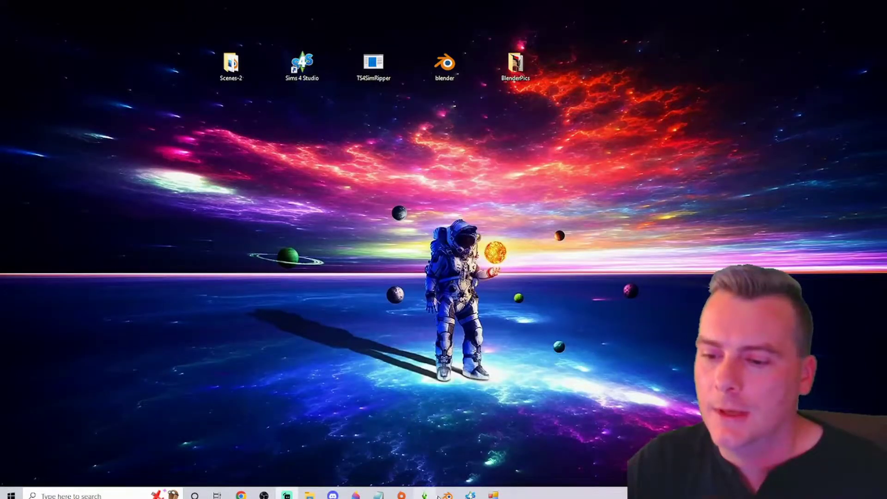
left_click(447, 495)
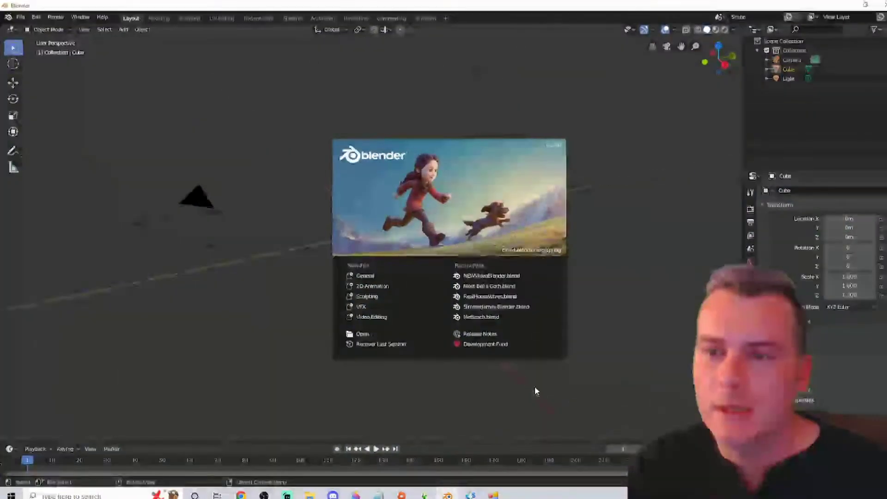
left_click(542, 303)
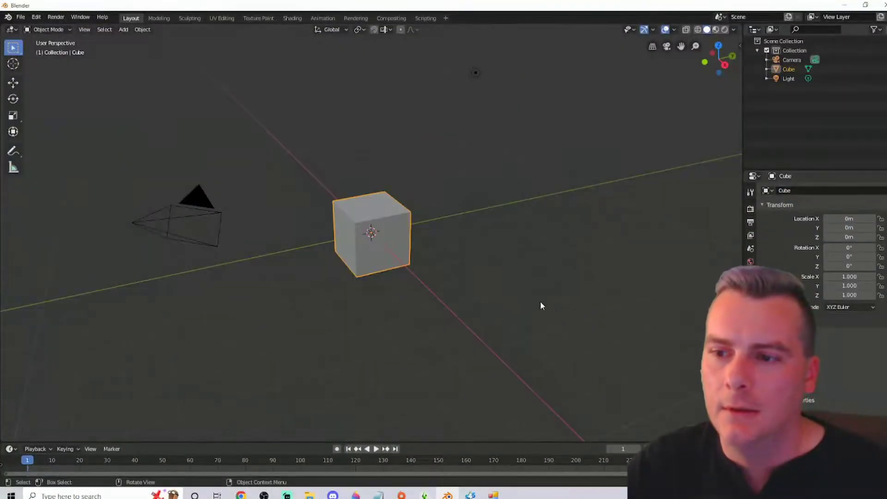
Delete the default cube from the scene
middle_click_drag(439, 281, 370, 293)
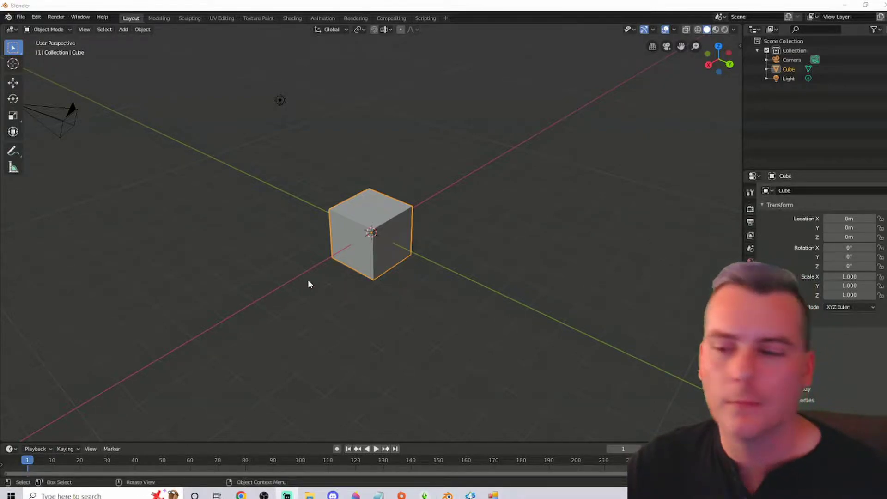
middle_click_drag(359, 292, 541, 268)
mouse_move(470, 280)
middle_mouse_down()
mouse_move(462, 273)
mouse_move(476, 277)
middle_mouse_up()
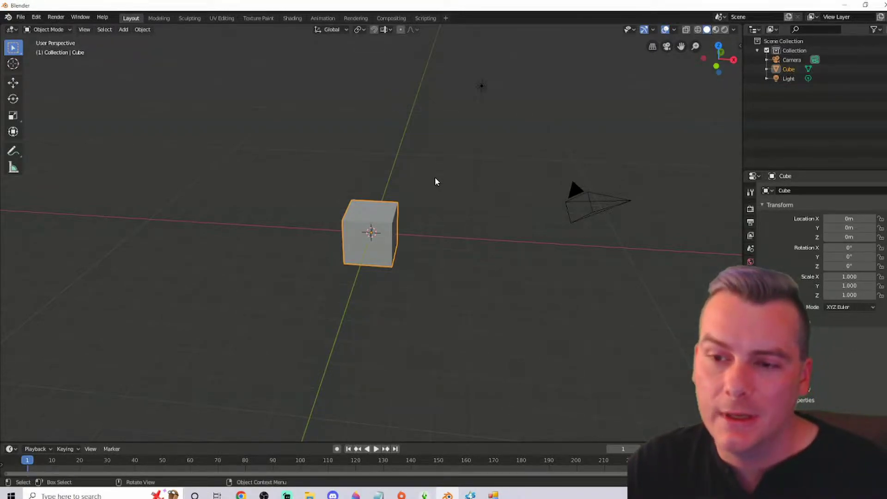
key("Delete")
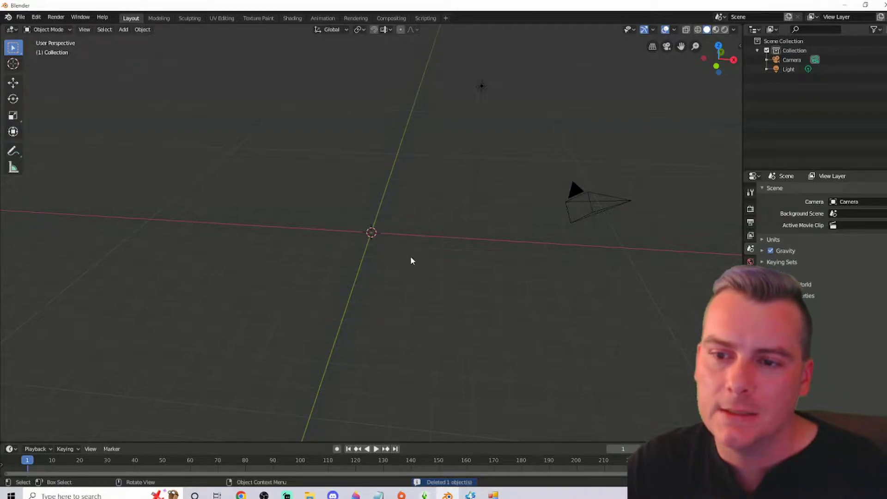
Split the 3D viewport vertically into two side-by-side viewports of about equal width
right_click(496, 287)
middle_click_drag(265, 254, 379, 243)
scroll(379, 244, "down", 2)
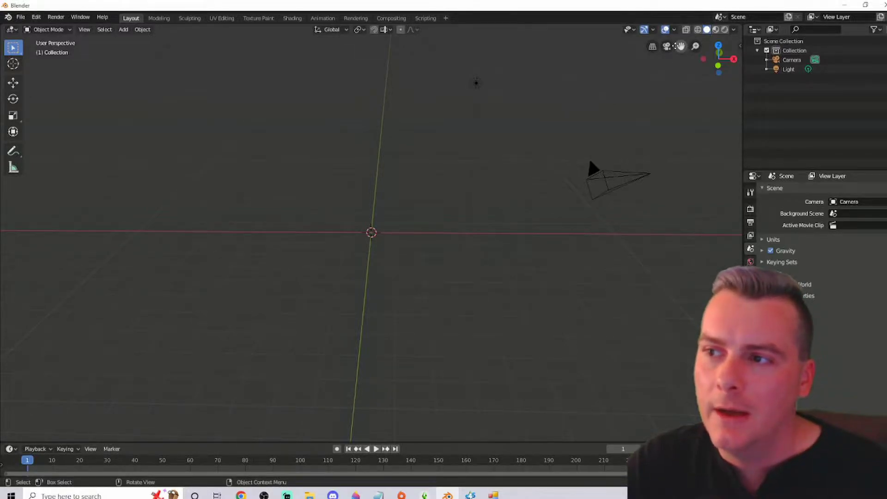
mouse_move(681, 45)
left_mouse_down()
mouse_move(702, 37)
mouse_move(721, 5)
mouse_move(592, 4)
mouse_move(584, 98)
mouse_move(671, 120)
mouse_move(688, 77)
mouse_move(683, 51)
left_mouse_up()
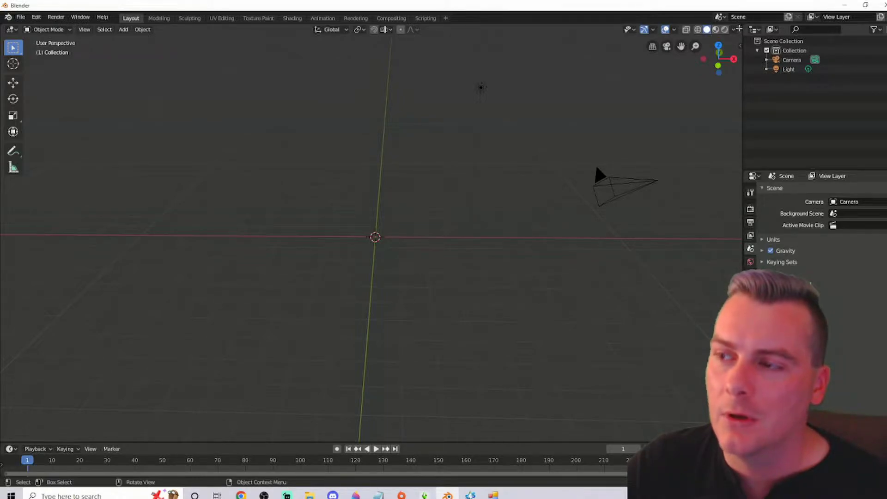
left_click_drag(739, 29, 367, 45)
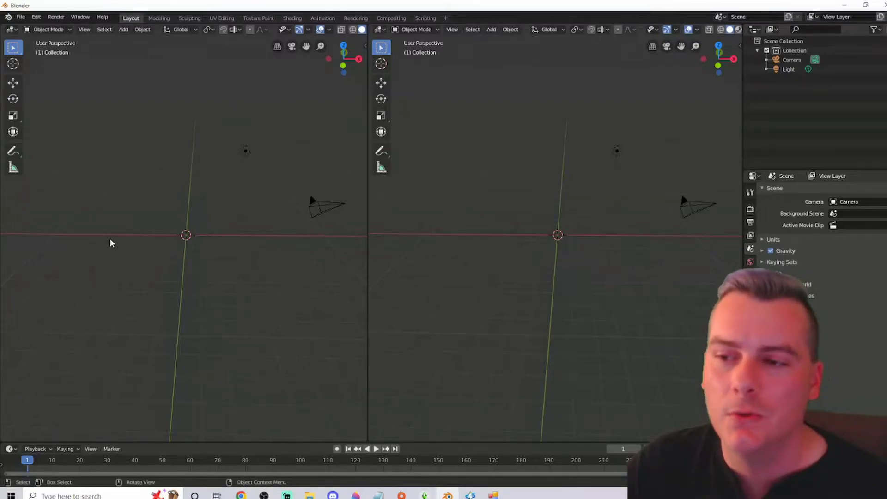
mouse_move(562, 252)
middle_mouse_down()
mouse_move(594, 253)
mouse_move(525, 252)
mouse_move(541, 260)
mouse_move(570, 248)
middle_mouse_up()
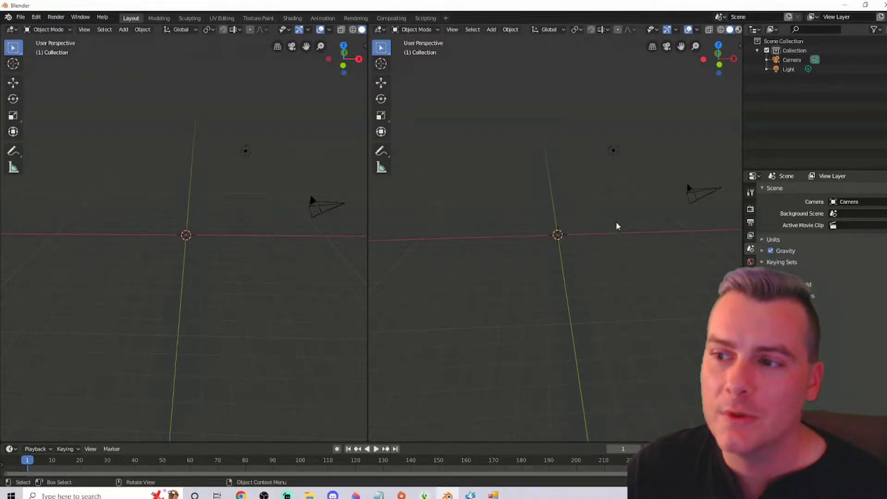
middle_click_drag(558, 238, 583, 241)
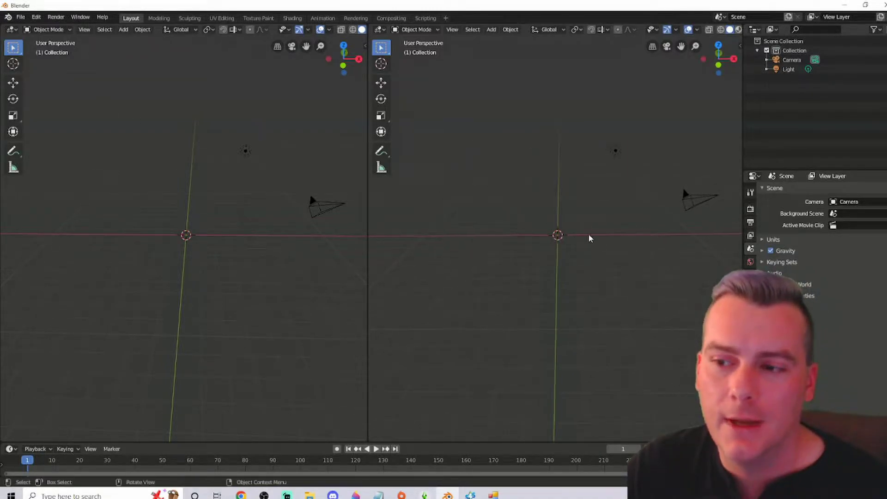
Import Jayjam.dae from the BlenderPics folder into the scene as a Collada model
left_click(21, 17)
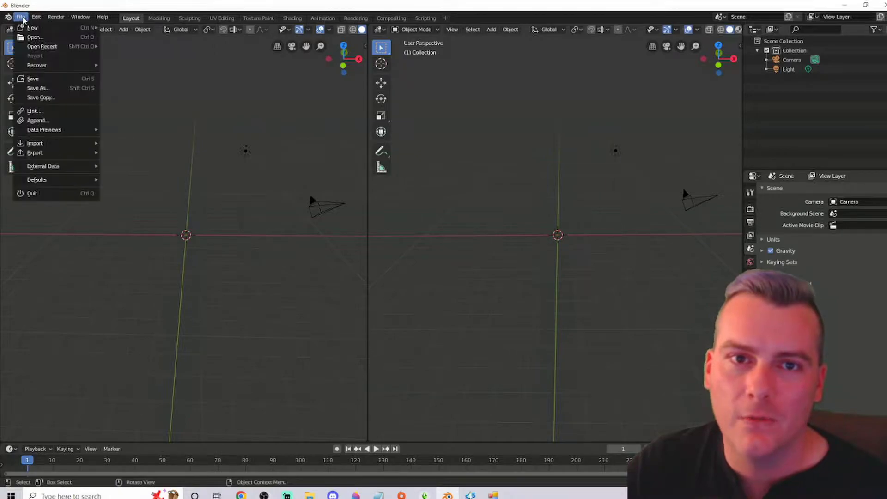
mouse_move(76, 132)
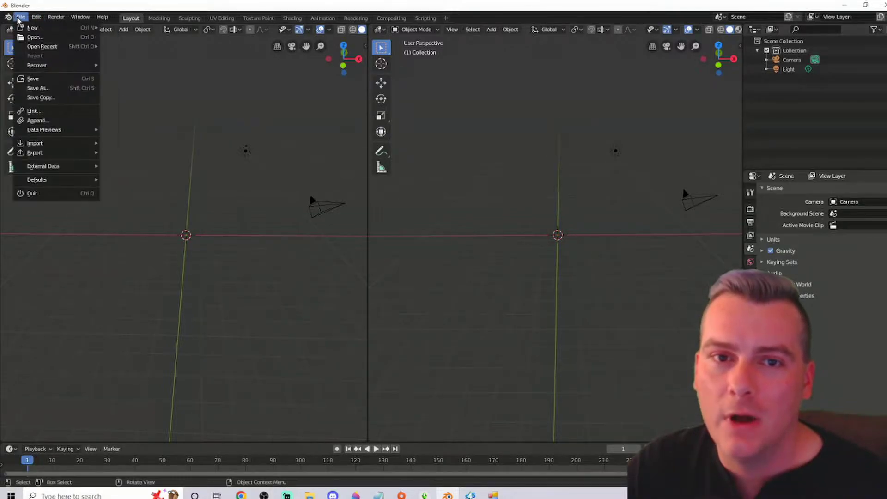
mouse_move(35, 144)
left_click(123, 143)
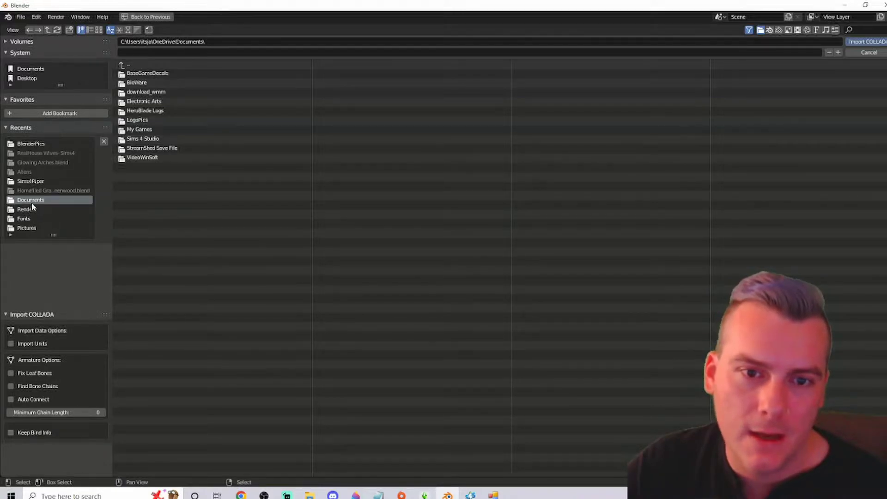
left_click(33, 144)
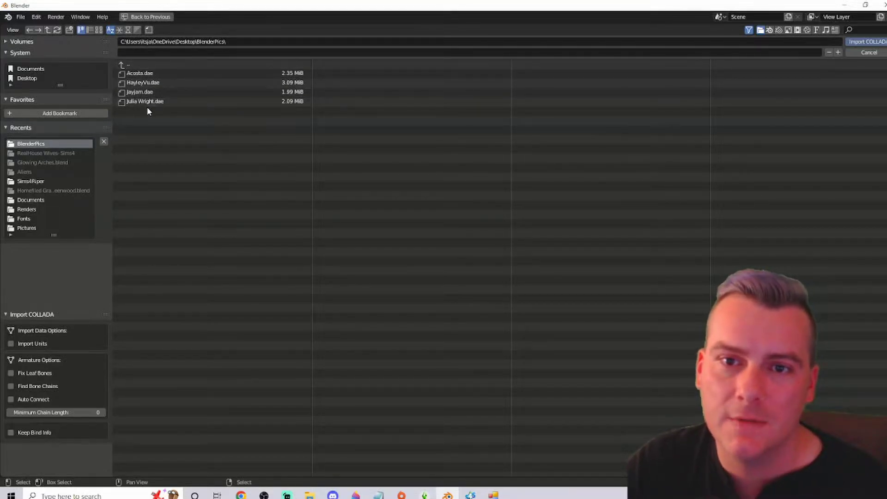
double_click(140, 92)
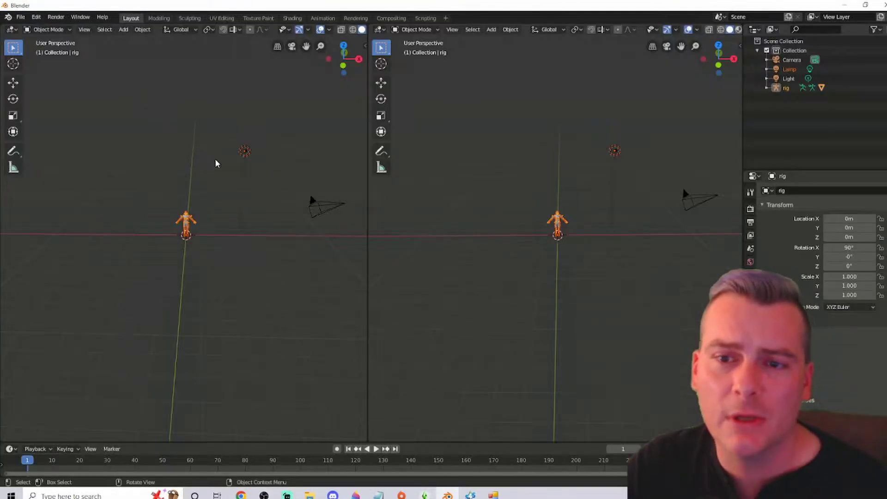
Inspect the imported Sim up close and check what its rig contains in the scene hierarchy
scroll(592, 235, "up", 8)
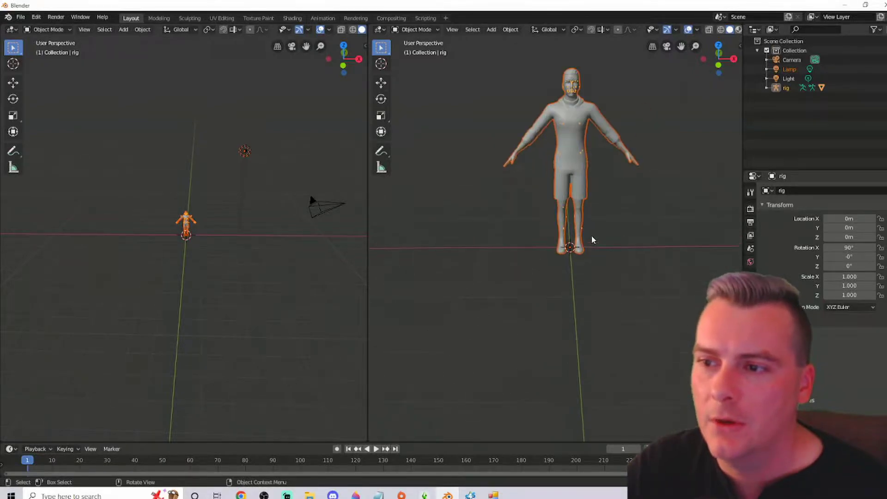
scroll(613, 185, "down", 3)
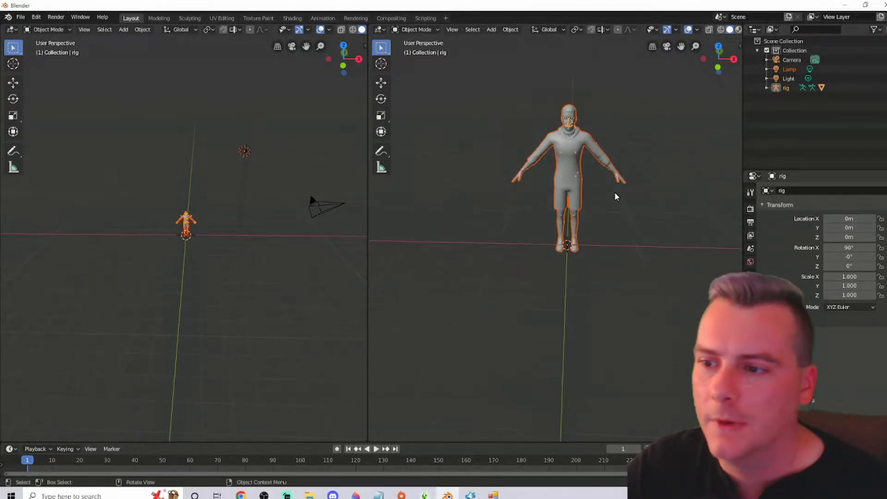
scroll(625, 208, "down", 2)
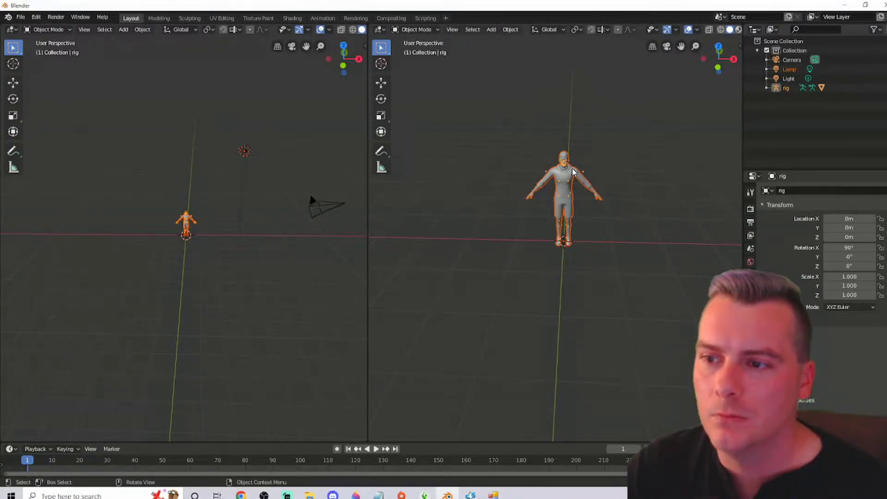
middle_click_drag(645, 246, 615, 234)
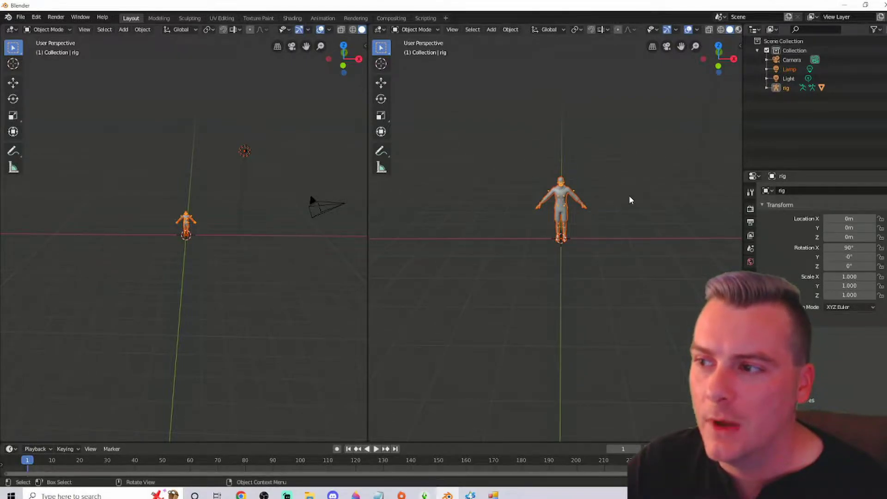
left_click(767, 88)
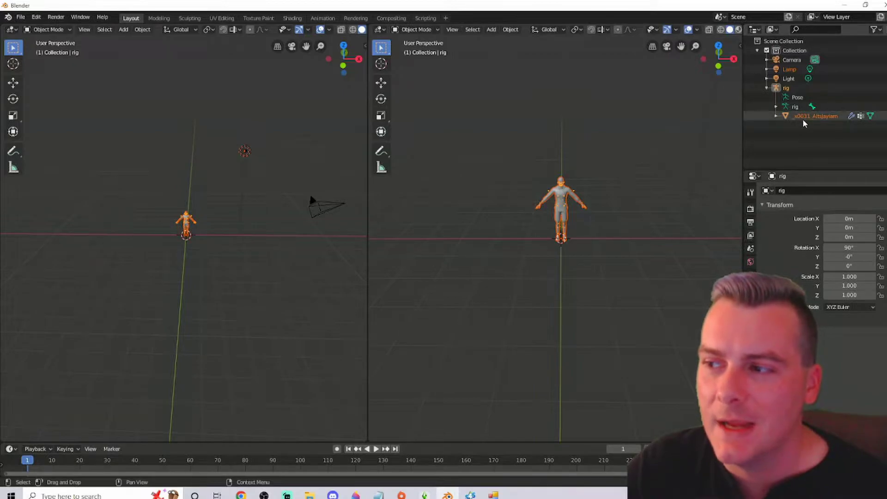
left_click(767, 87)
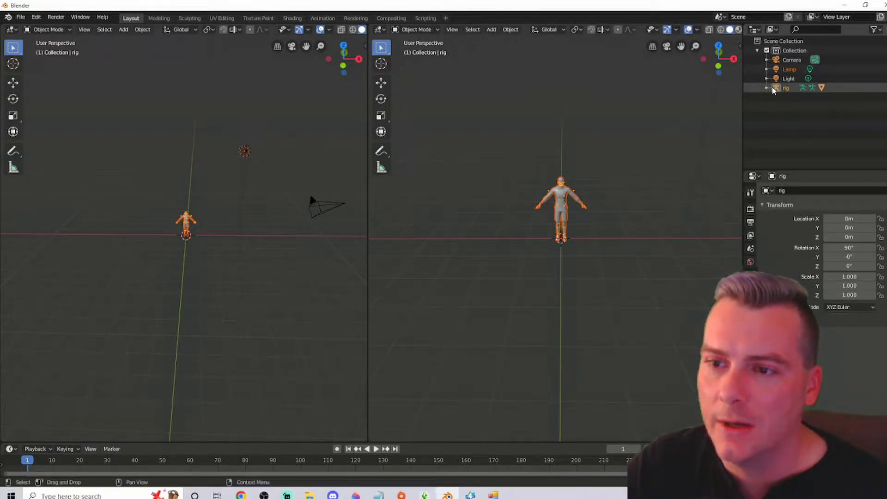
Move the imported Sim and its lamp along the X axis to an X location of about 2.99 m for the rig, and deselect them
left_click(381, 84)
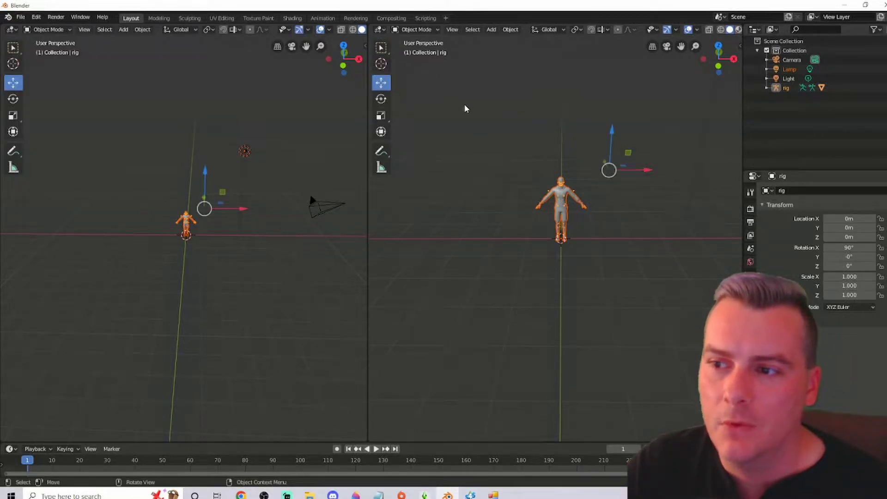
left_click_drag(647, 172, 328, 165)
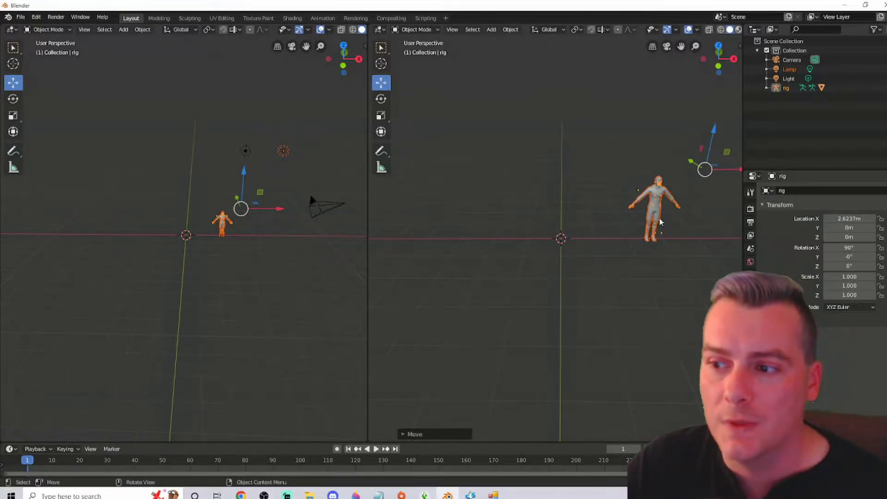
middle_click_drag(674, 182, 563, 206)
left_click_drag(721, 186, 732, 186)
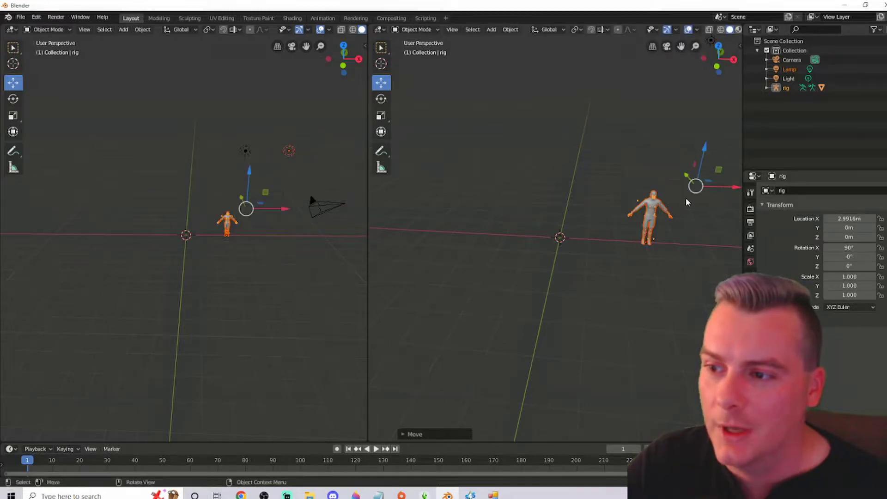
left_click(562, 197)
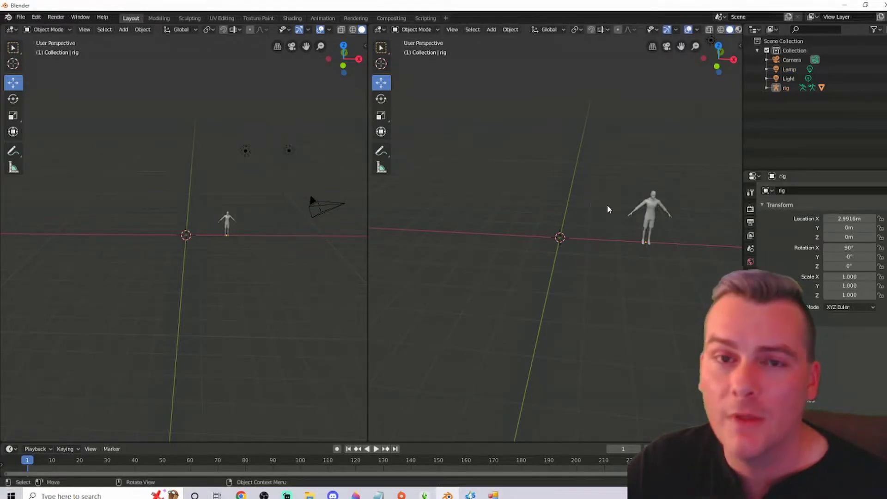
middle_click_drag(607, 206, 611, 207)
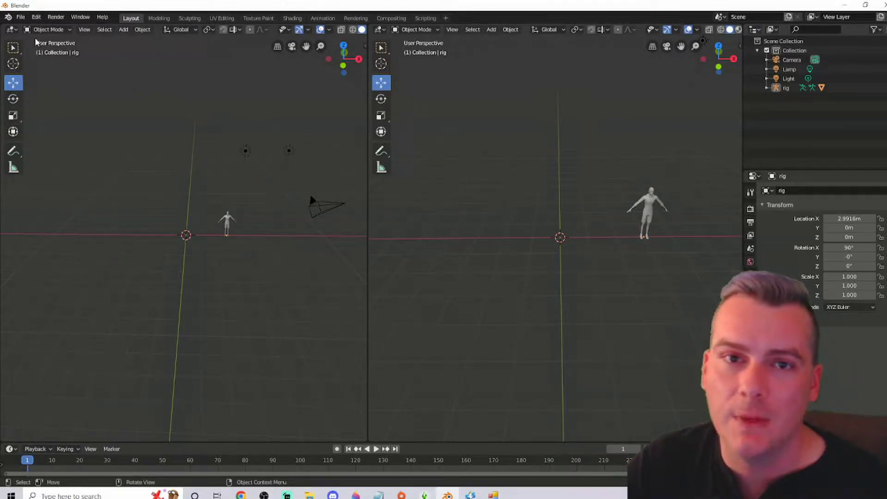
Import Acosta.dae from the BlenderPics folder as a second Collada model
left_click(20, 18)
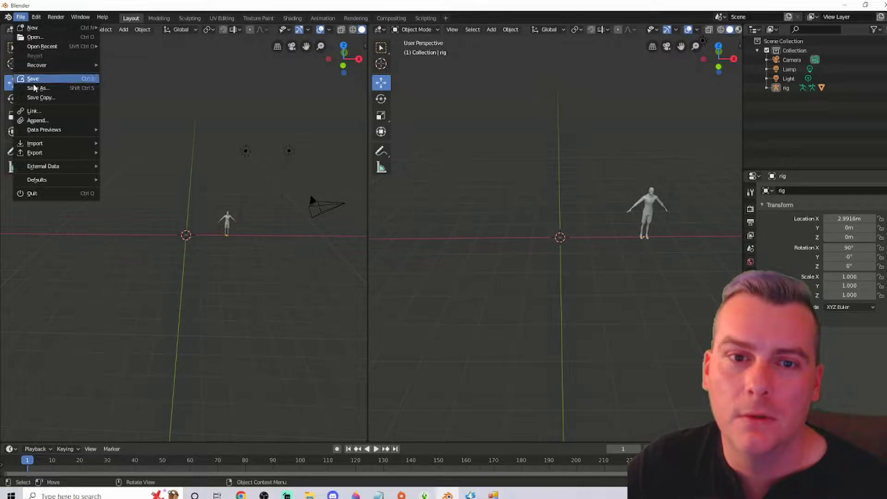
mouse_move(36, 145)
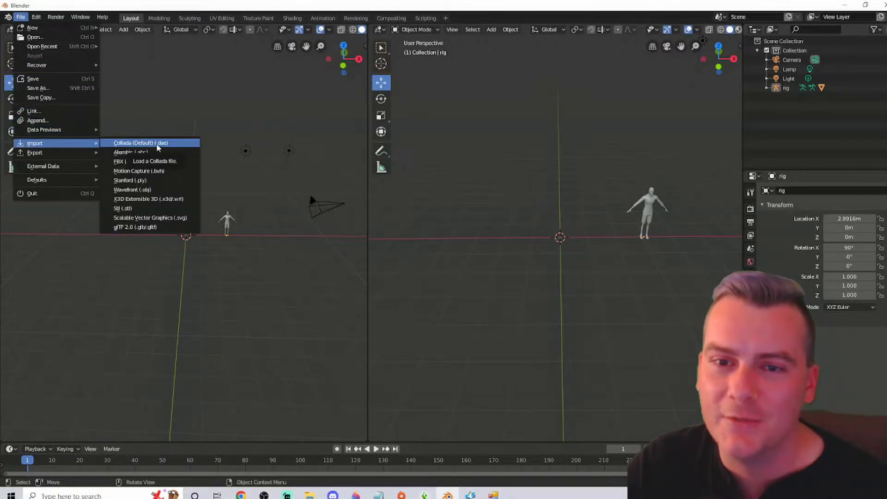
left_click(137, 145)
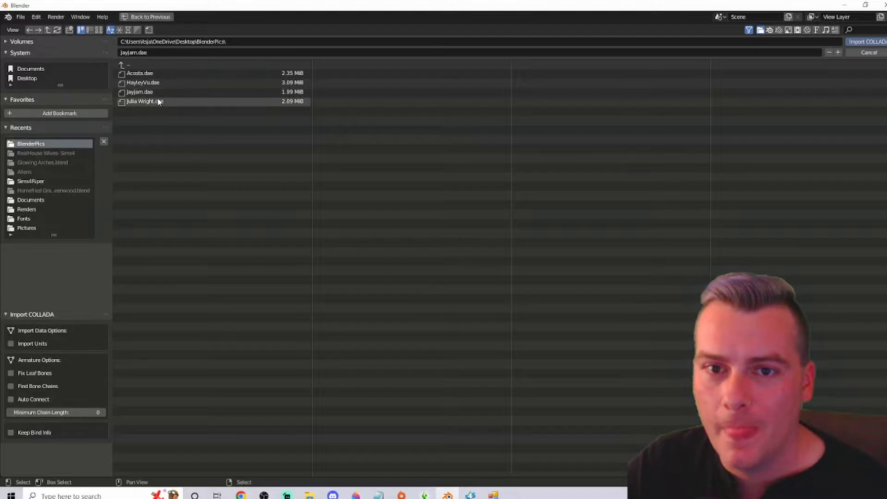
double_click(140, 75)
scroll(610, 211, "up", 4)
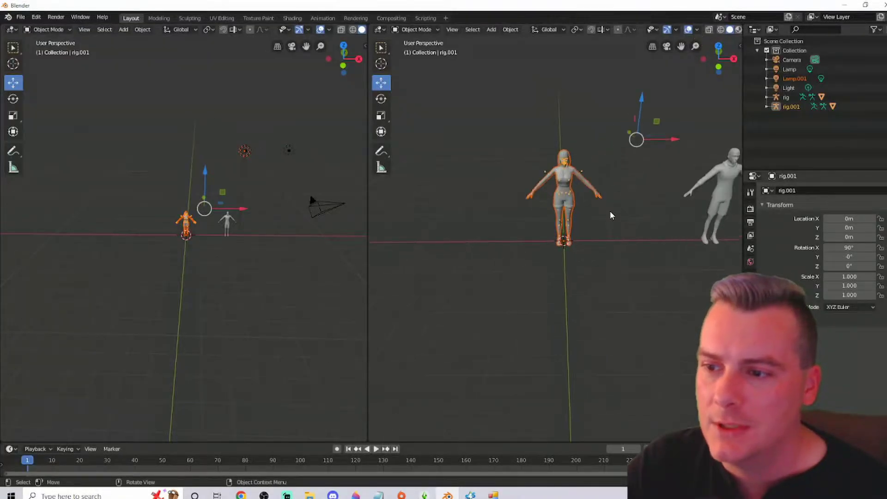
scroll(610, 211, "down", 2)
Rename the rig of the first imported Sim, the one moved along X, as jayjam
left_click(787, 98)
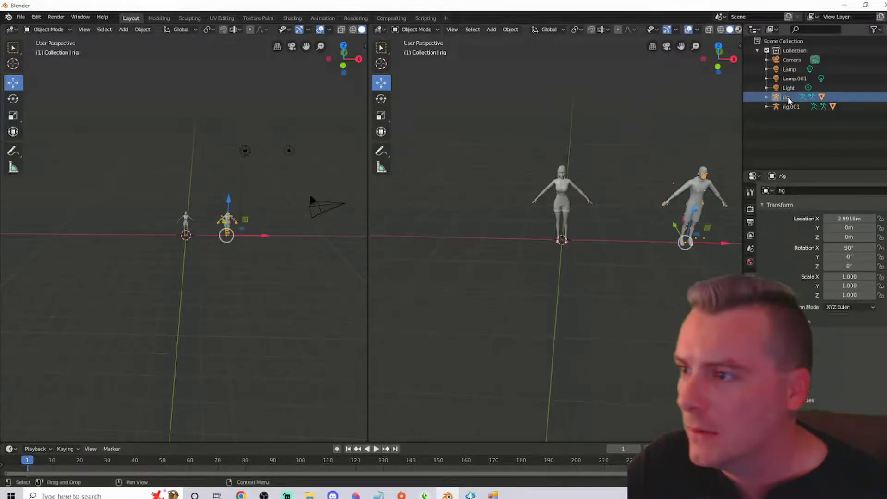
double_click(787, 97)
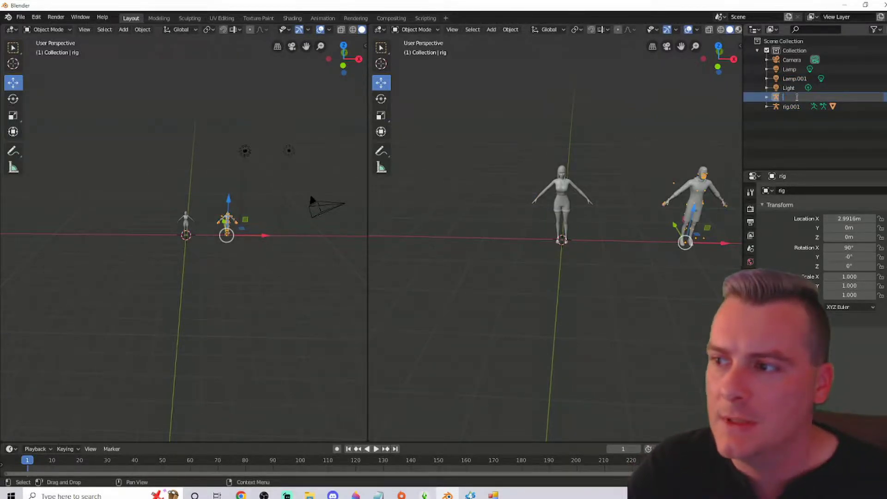
type("Jayla")
type("m")
key("Return")
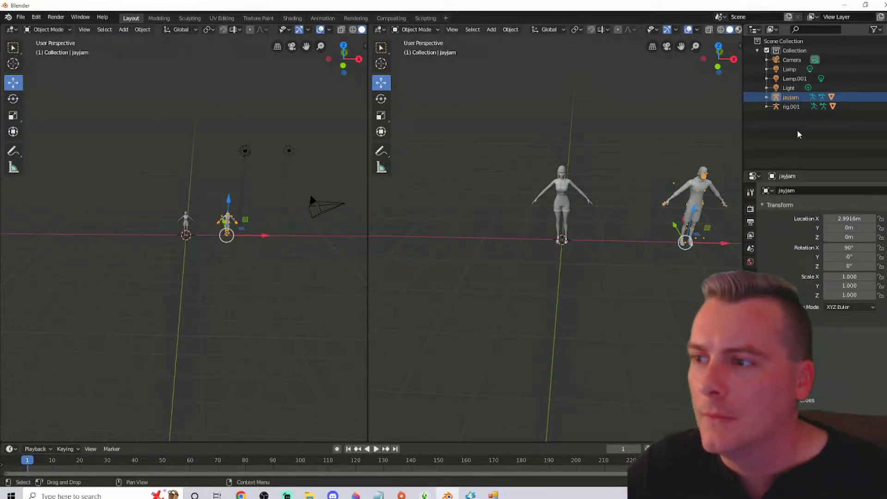
Rename the rig of the second imported Sim, rig.001, as Acosta
left_click(791, 107)
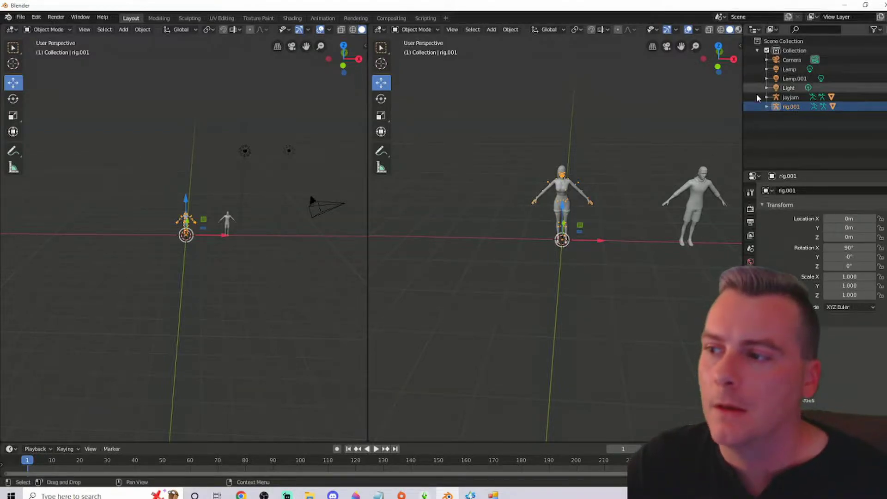
double_click(788, 107)
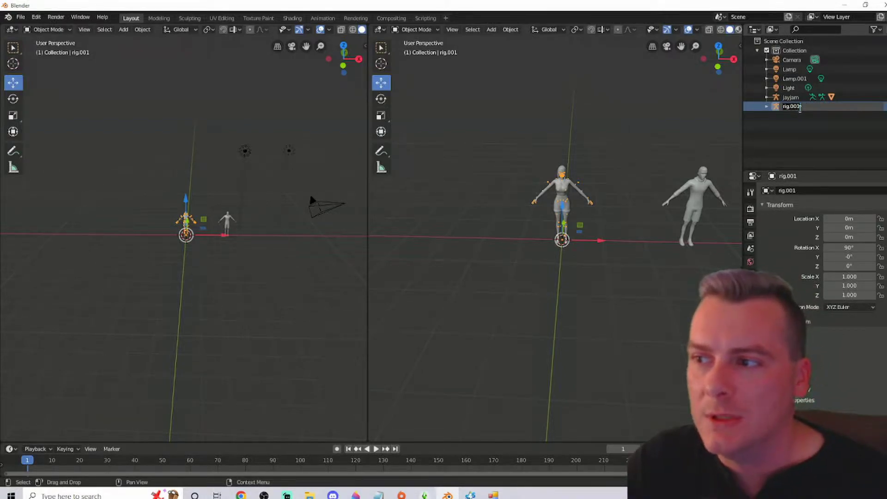
type("Ac")
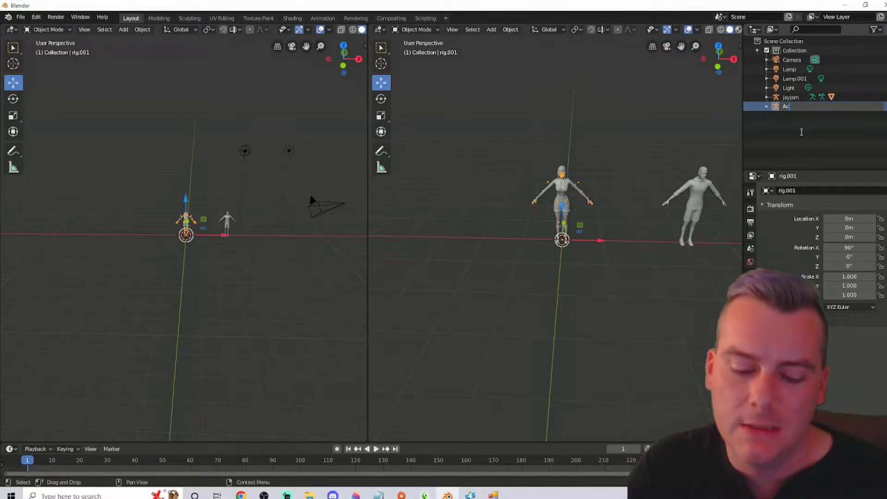
type("osta")
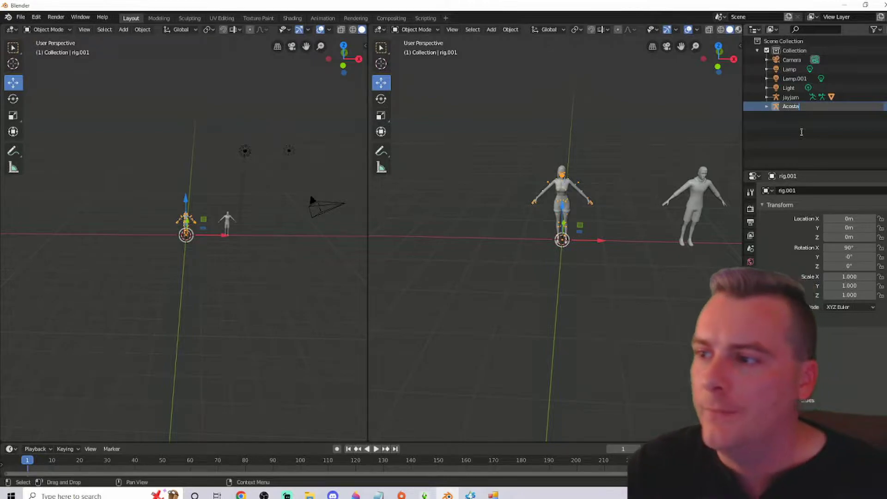
key("Return")
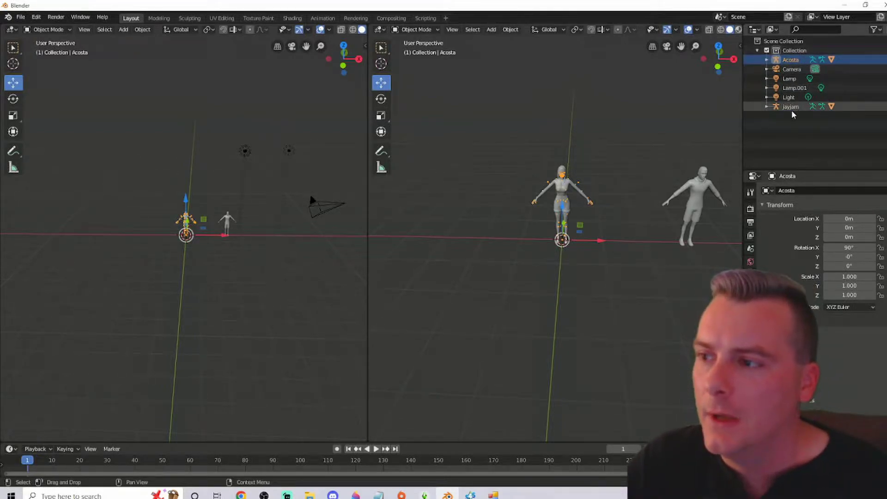
Rename the Acosta rig as Jayjam1
double_click(790, 60)
type("J")
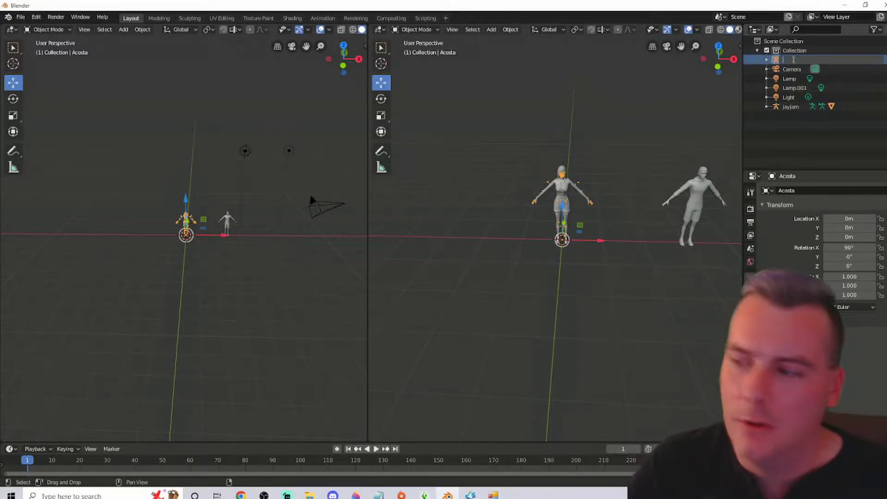
type("ayjam")
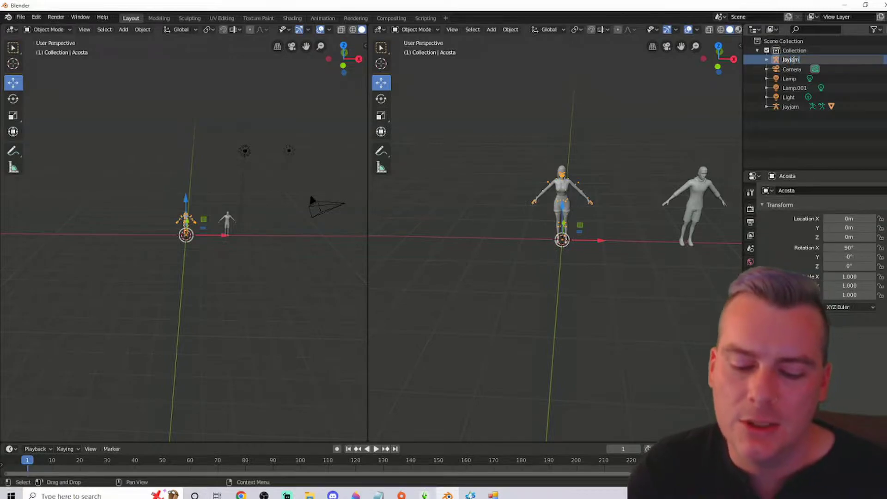
type("1")
key("Return")
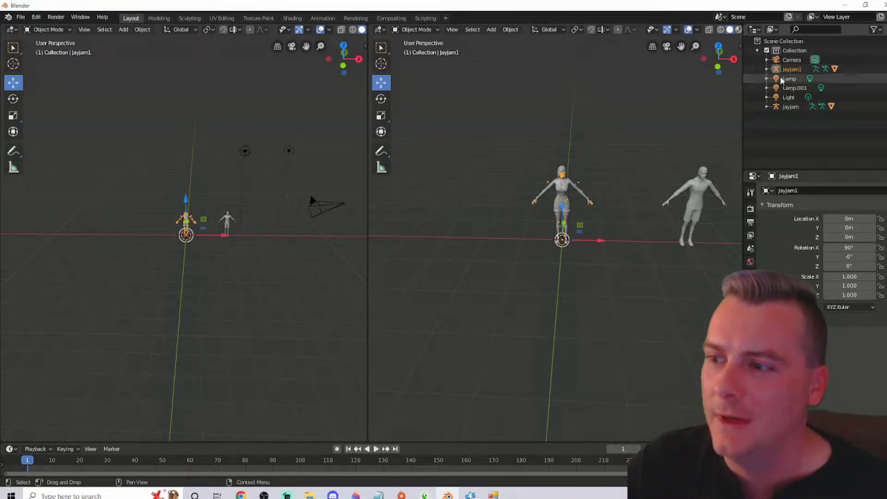
Rename the Jayjam1 rig as Sims 2
left_click(605, 227)
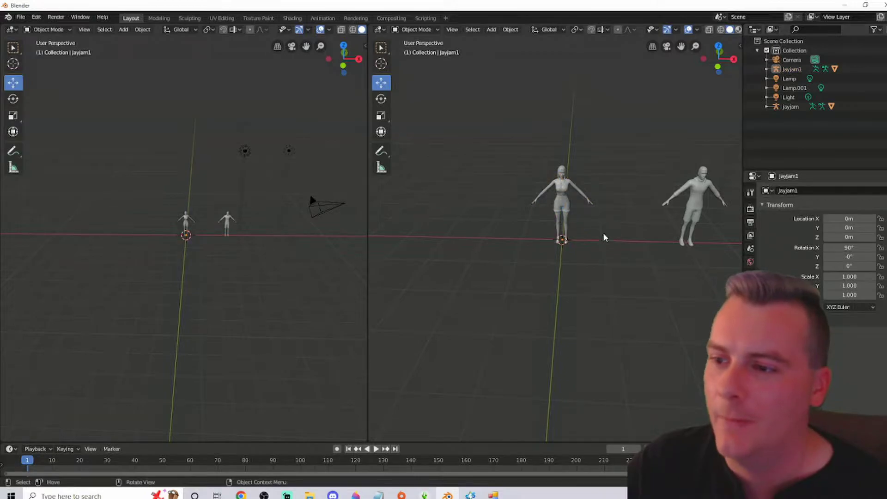
left_click(781, 107)
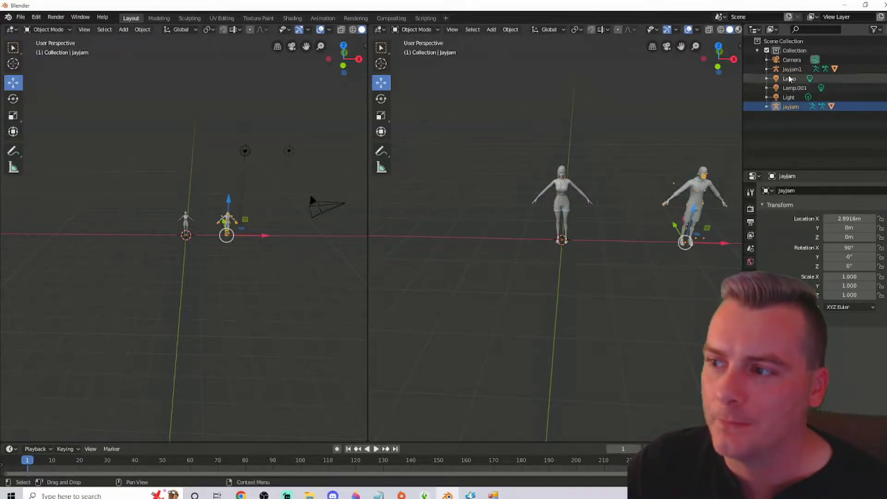
double_click(793, 69)
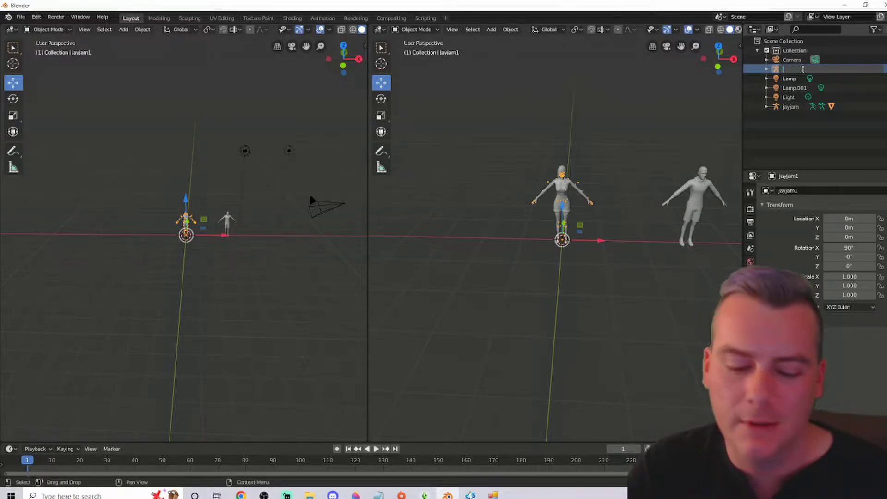
type("Sims 2")
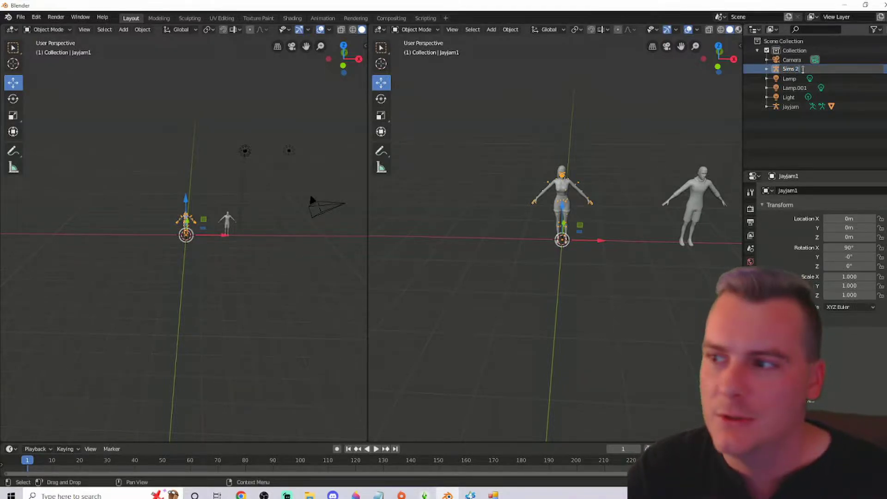
key("Return")
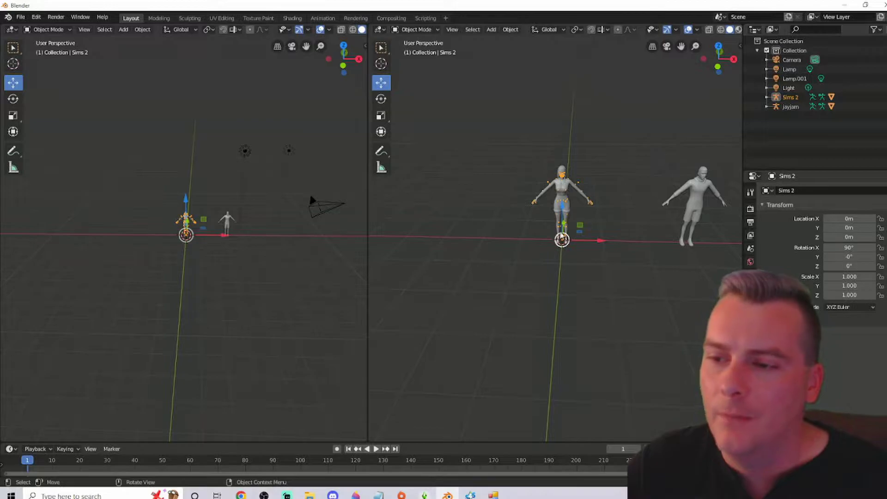
Move the Sims 2 rig along the X axis to about -2.62 m, clear of the world origin
left_click(792, 107)
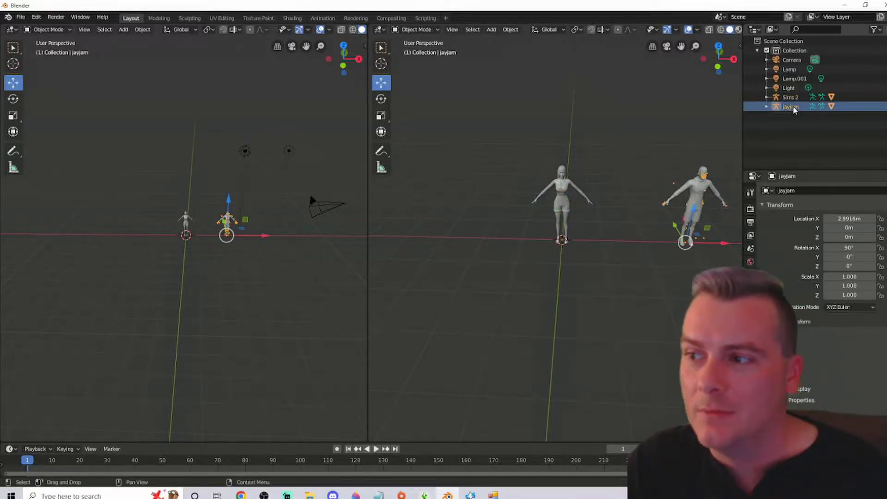
left_click(791, 97)
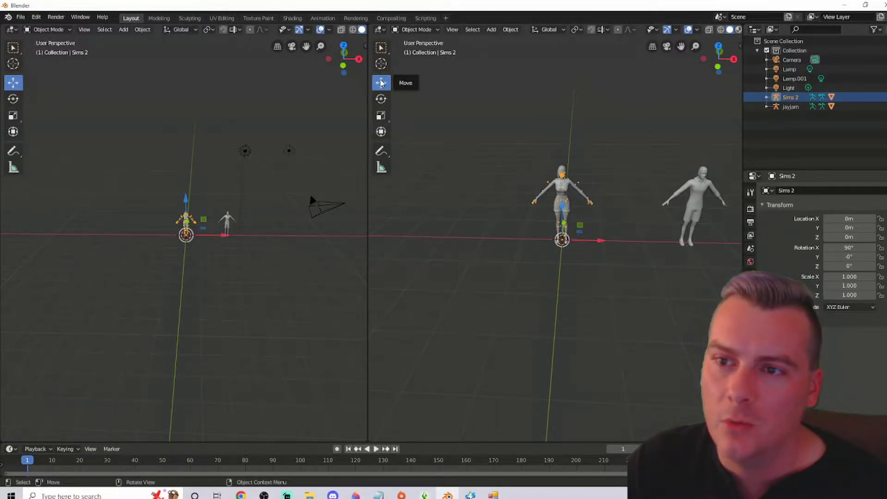
left_click_drag(601, 240, 427, 179)
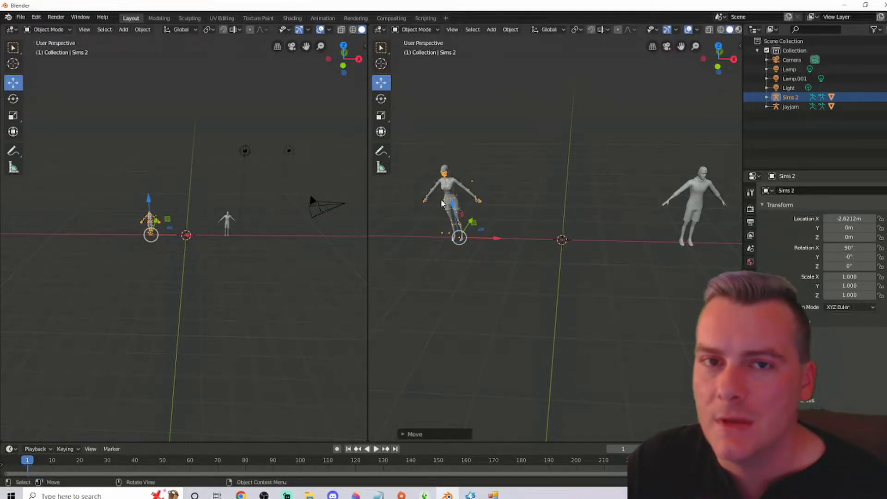
left_click(583, 219)
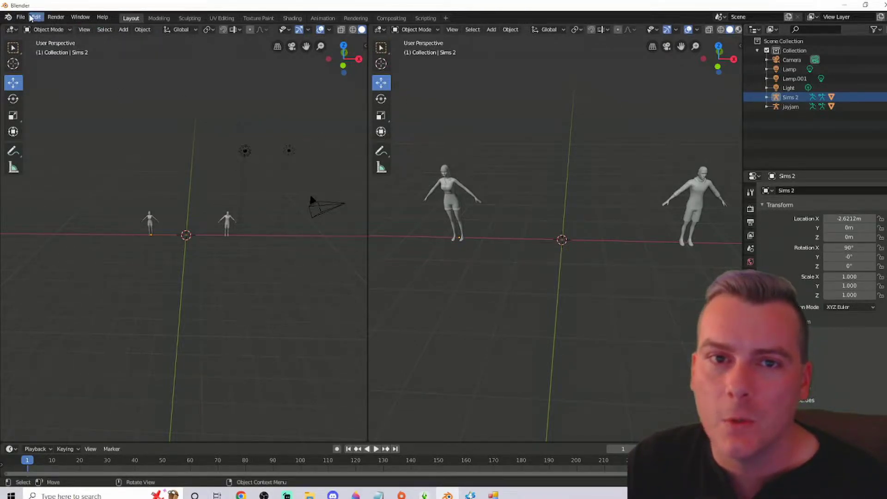
left_click(21, 17)
mouse_move(53, 146)
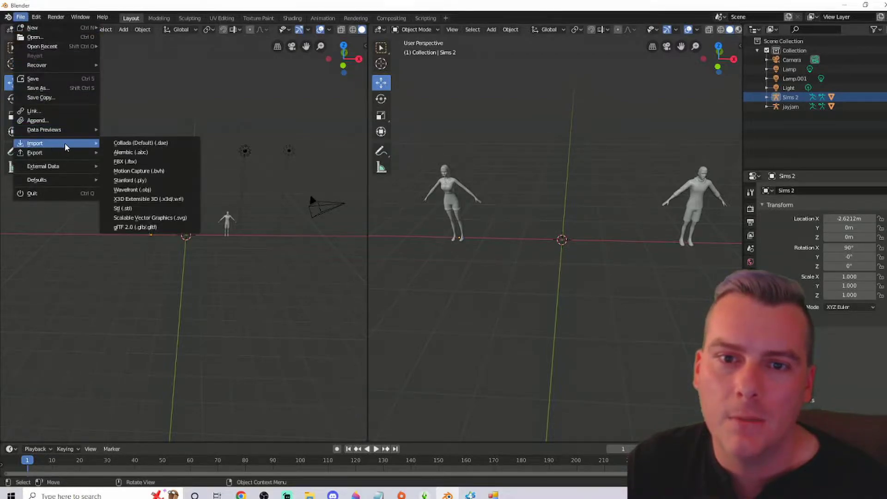
left_click(123, 145)
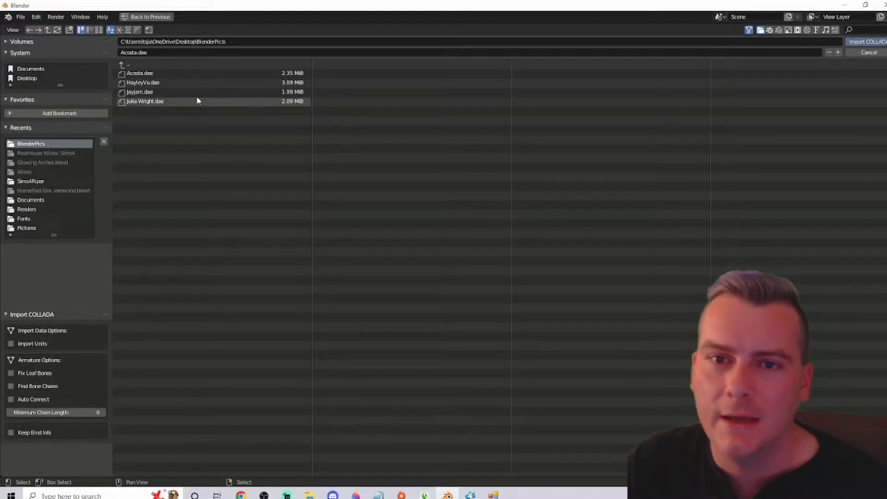
left_click(151, 84)
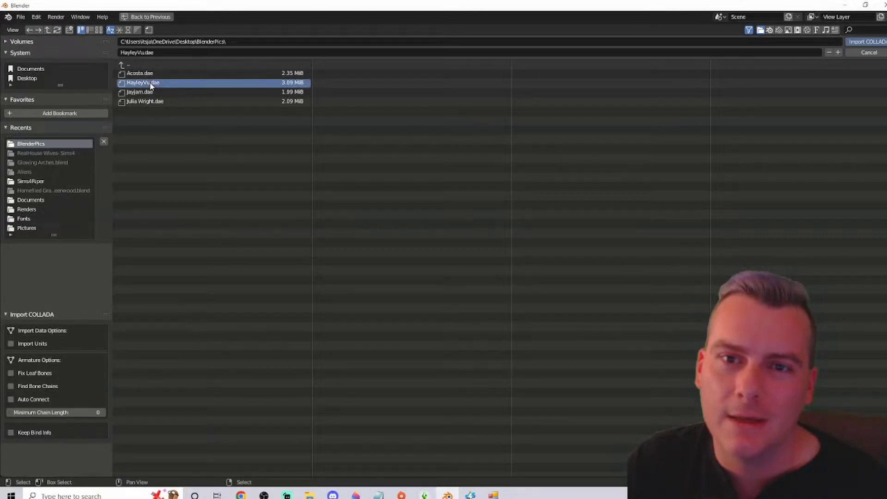
double_click(151, 85)
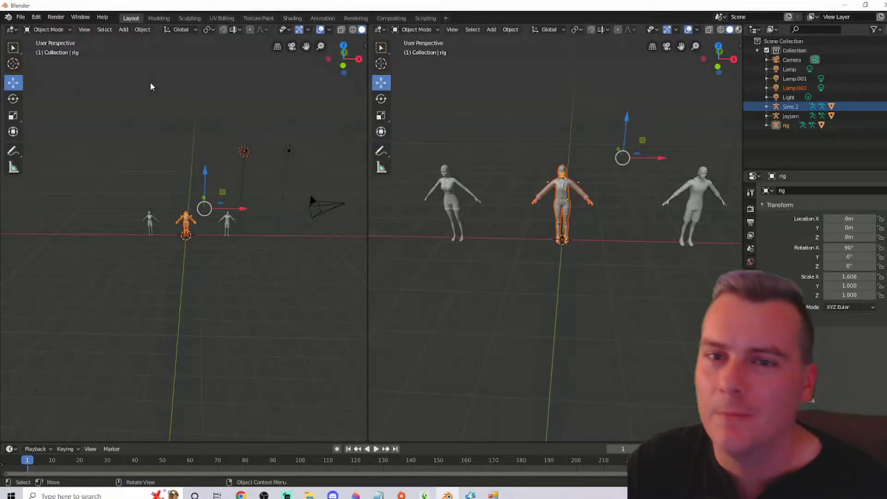
Deselect everything, widen the 3D viewport beside the Outliner, and switch it to Rendered shading to inspect the three Sims
left_click(620, 190)
middle_click_drag(620, 190, 619, 224)
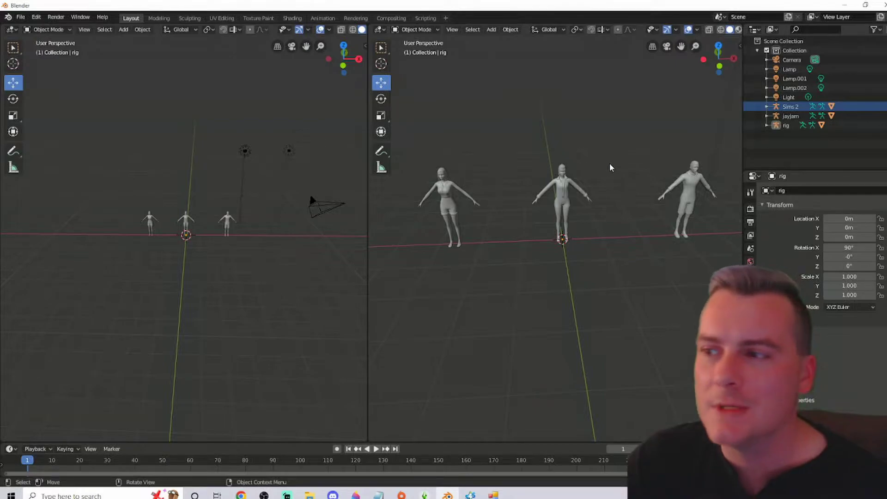
mouse_move(623, 137)
middle_mouse_down()
mouse_move(605, 221)
mouse_move(591, 208)
mouse_move(603, 213)
mouse_move(627, 142)
middle_mouse_up()
middle_click_drag(647, 198, 693, 194)
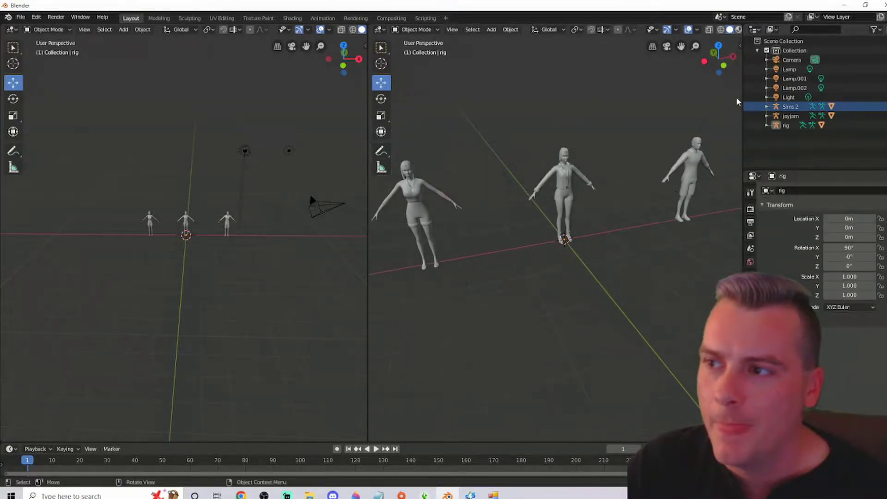
left_click_drag(742, 54, 768, 55)
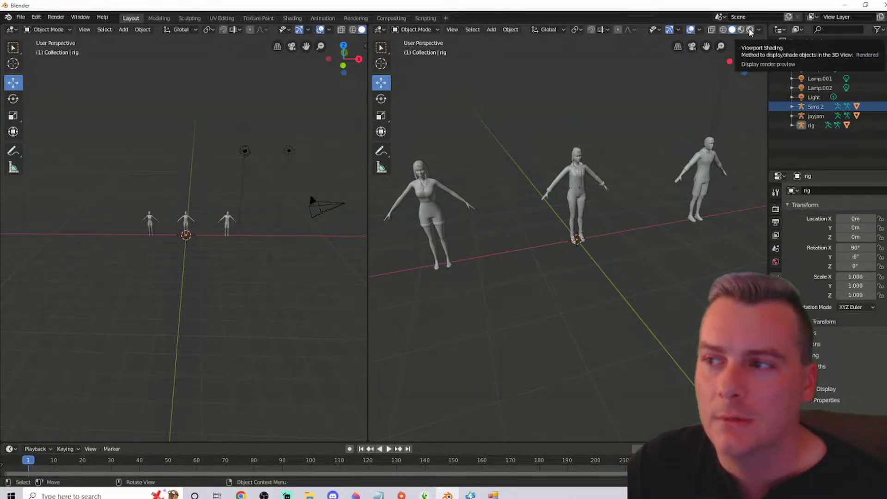
left_click(750, 30)
middle_click_drag(655, 151, 638, 143)
scroll(639, 143, "up", 4)
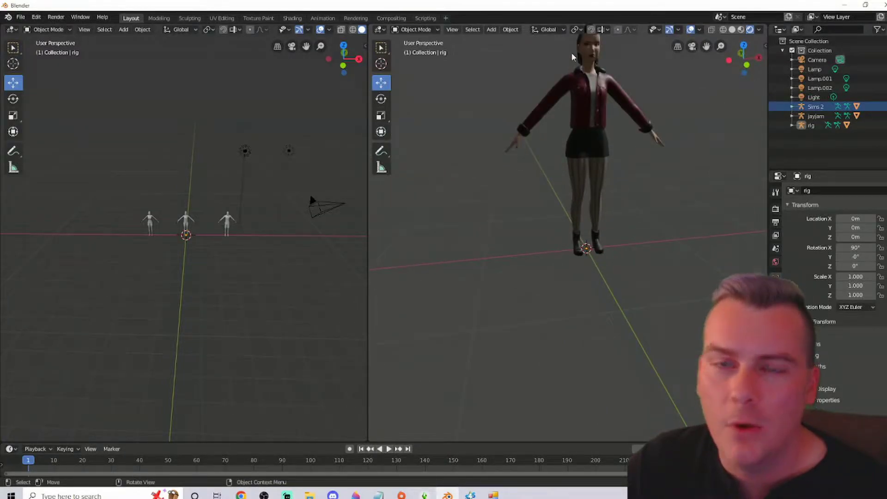
scroll(662, 244, "down", 7)
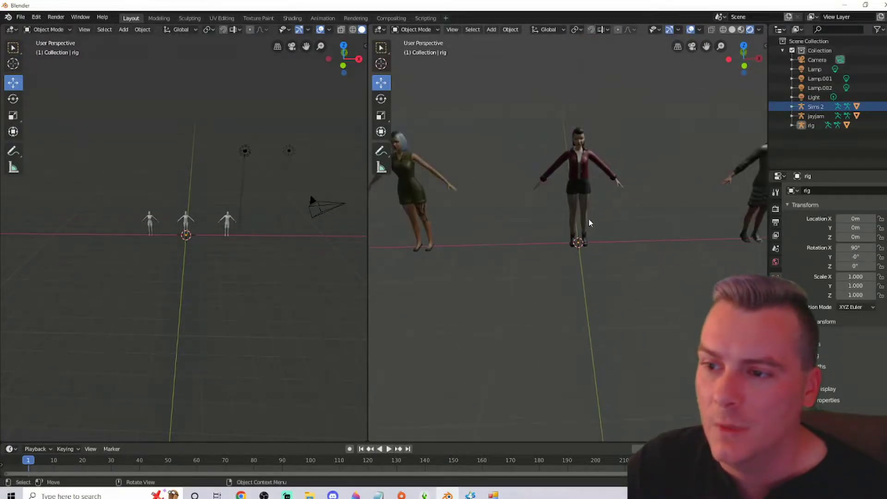
scroll(596, 206, "up", 3)
scroll(609, 204, "down", 1)
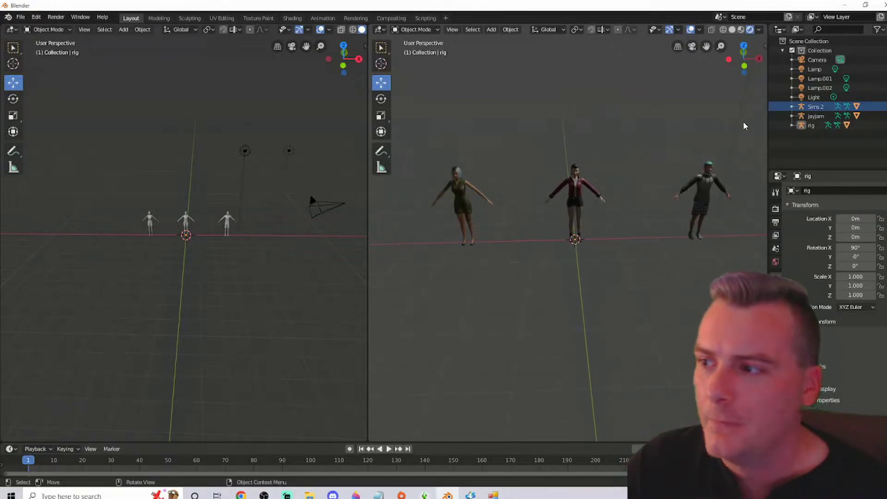
Select and frame the Sims 2 rig, and turn the solid-shaded viewport into a Shader Editor with a narrowed sidebar
left_click(813, 106)
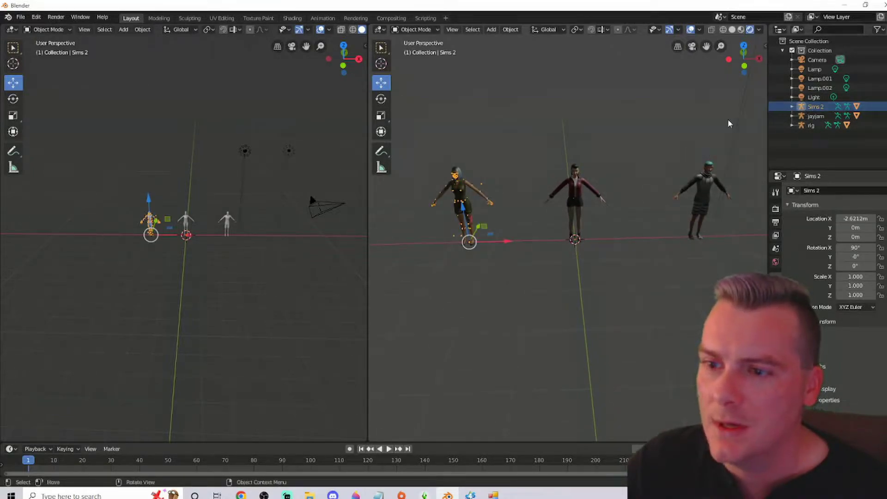
left_click_drag(707, 46, 772, 49)
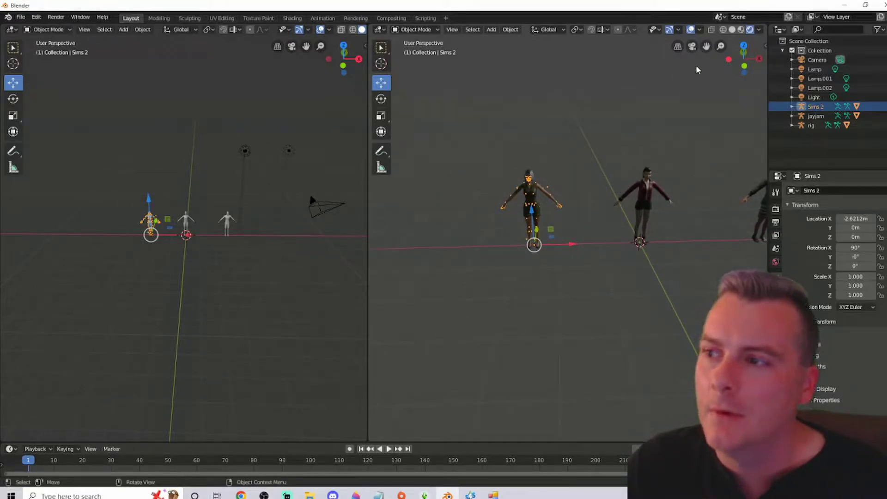
left_click_drag(706, 46, 749, 48)
scroll(659, 95, "up", 3)
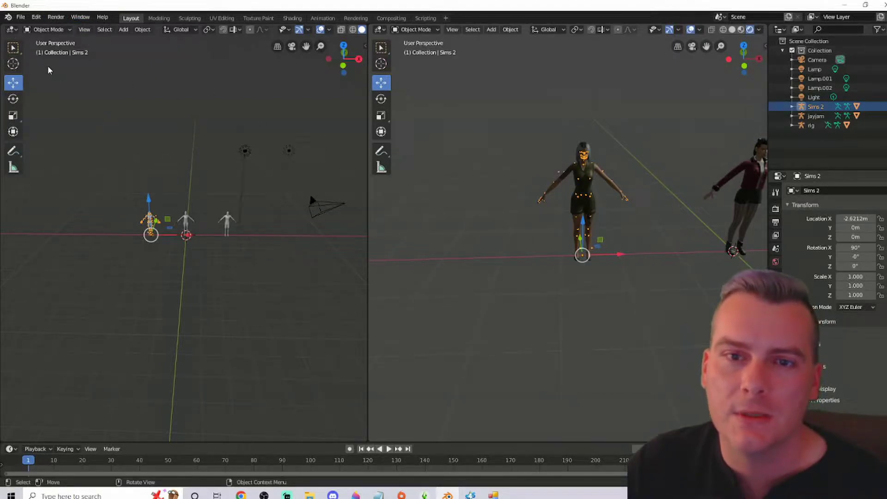
left_click(12, 30)
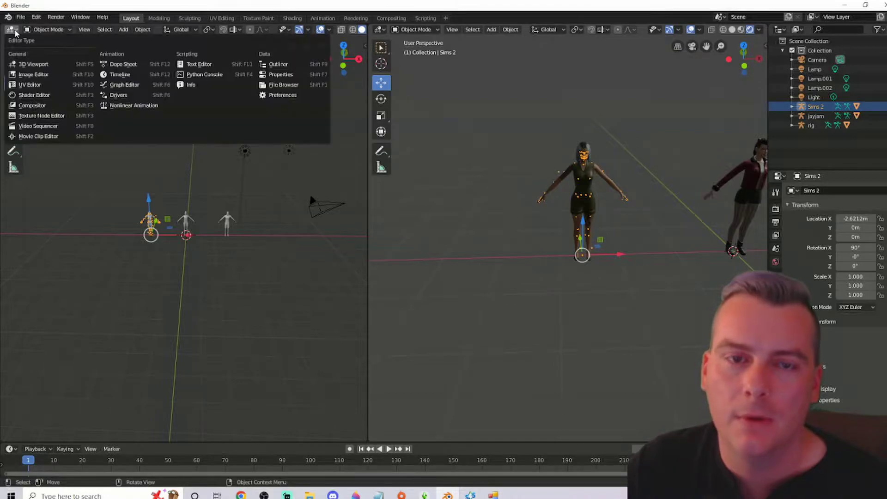
left_click(43, 96)
left_click_drag(265, 111, 348, 111)
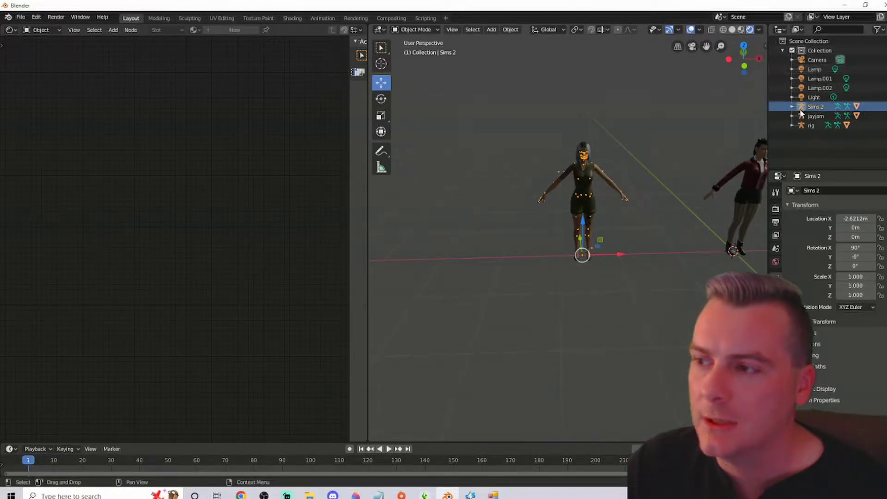
Expand the Sims 2 rig and select its _x0031_BAcosta mesh to bring up its material nodes
left_click(792, 108)
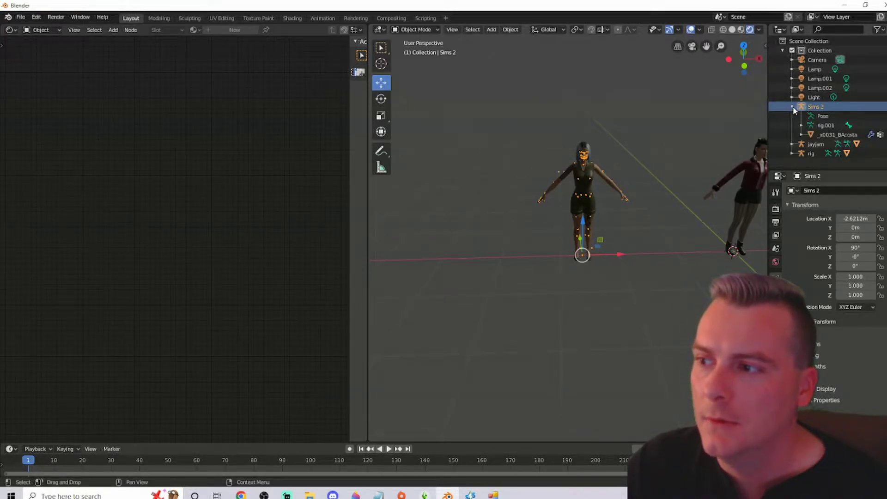
left_click(822, 134)
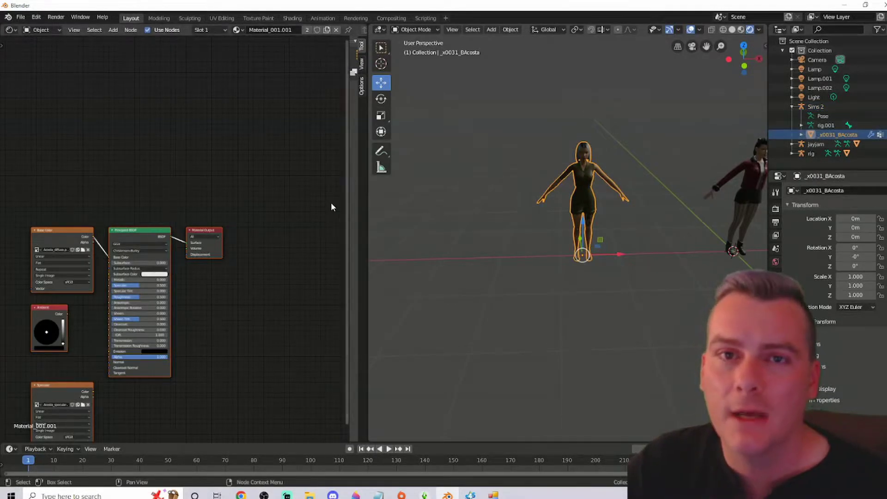
middle_click_drag(234, 308, 256, 182)
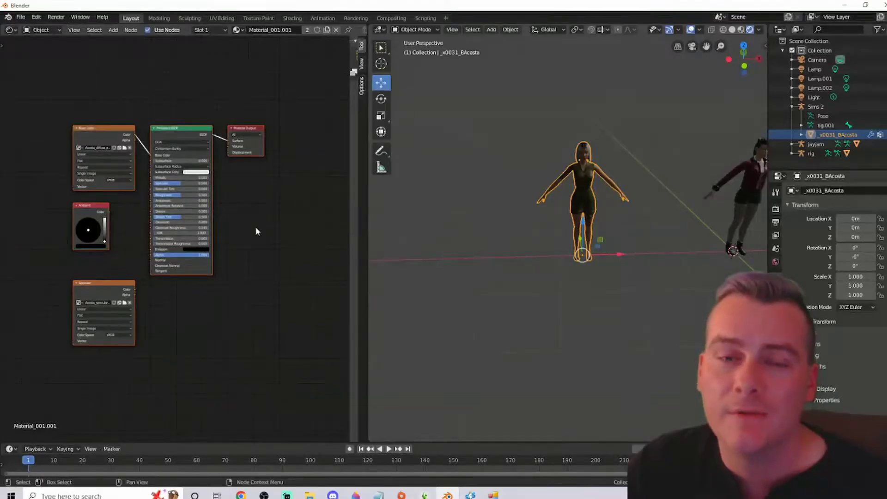
scroll(265, 227, "up", 3)
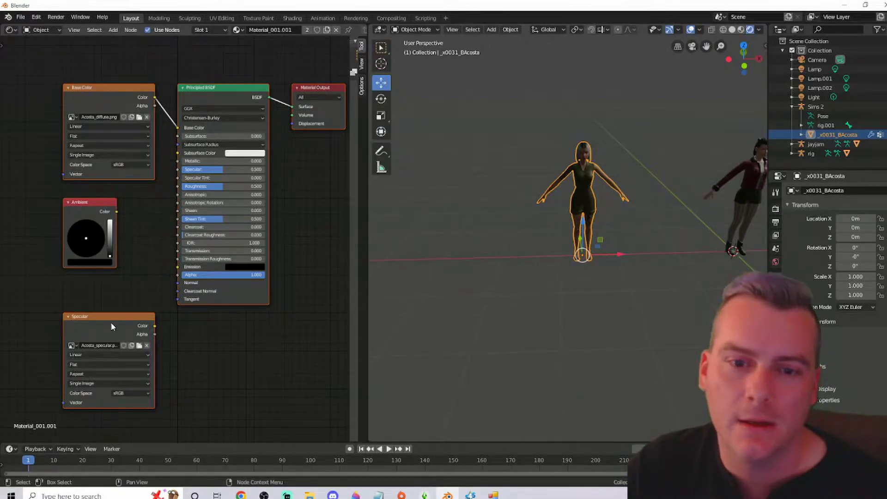
Link the Color output of the Specular image texture to the Specular input of the Principled BSDF
middle_click_drag(133, 248, 141, 254)
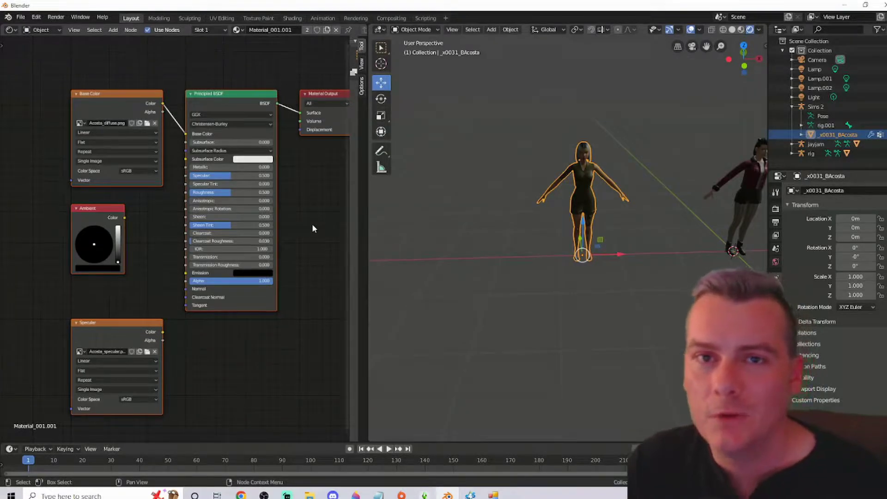
middle_click_drag(325, 197, 292, 222)
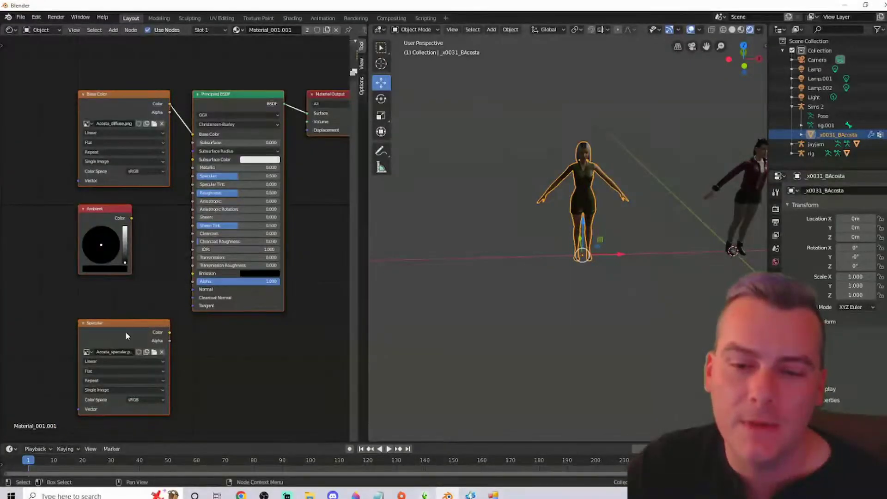
left_click_drag(169, 333, 192, 176)
middle_click_drag(293, 185, 231, 260)
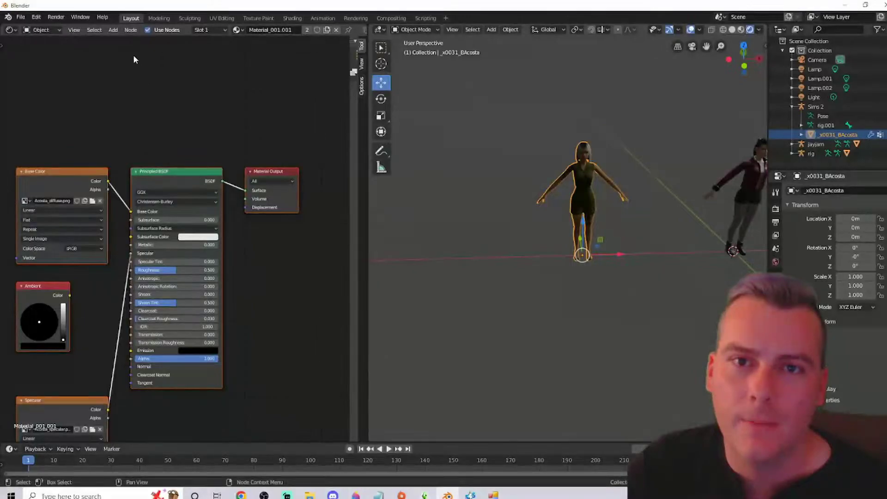
Insert a Mix Shader between the Principled BSDF and Material Output, moving the BSDF link to its second Shader input
left_click(113, 30)
mouse_move(127, 77)
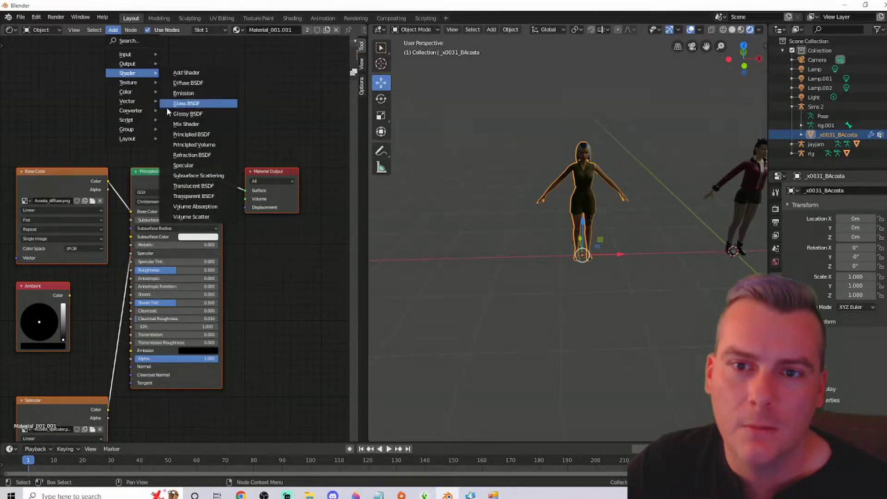
left_click(178, 125)
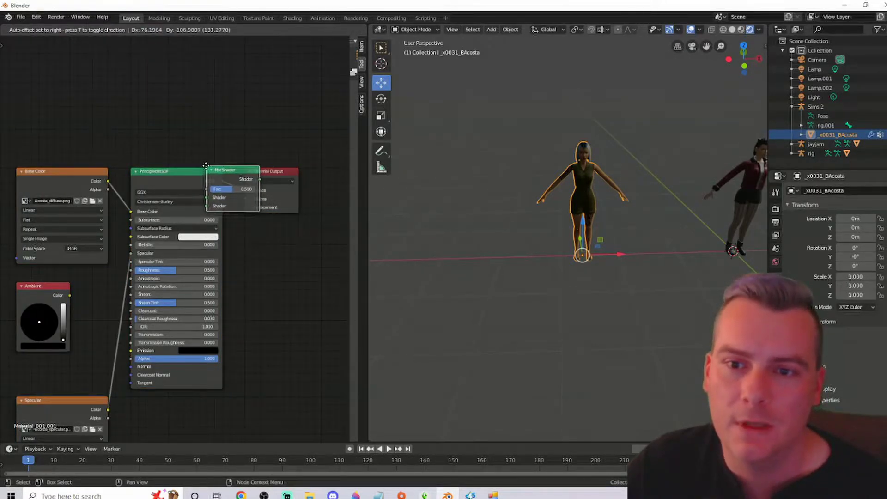
left_click_drag(206, 166, 228, 159)
middle_click_drag(228, 158, 166, 131)
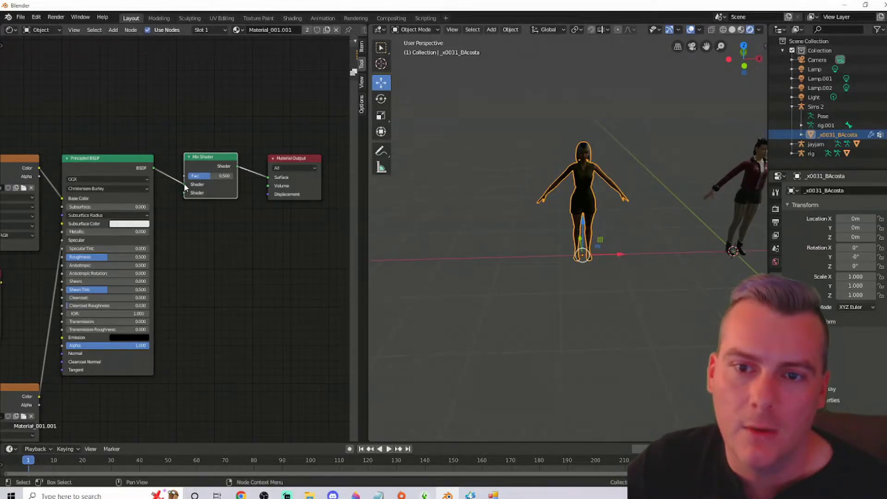
left_click_drag(184, 185, 184, 193)
middle_click_drag(178, 217, 202, 219)
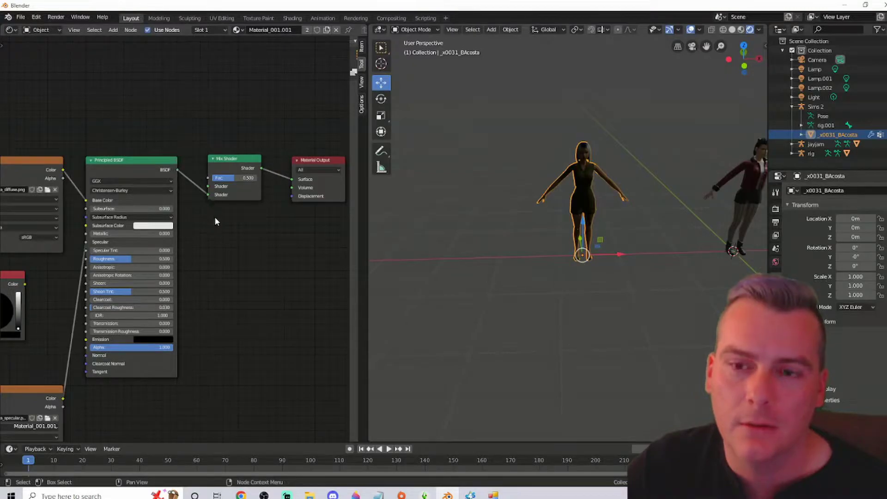
Link the Alpha output of the Base Color image texture to the Fac input of the Mix Shader
scroll(215, 227, "up", 3)
middle_click_drag(219, 199, 221, 250)
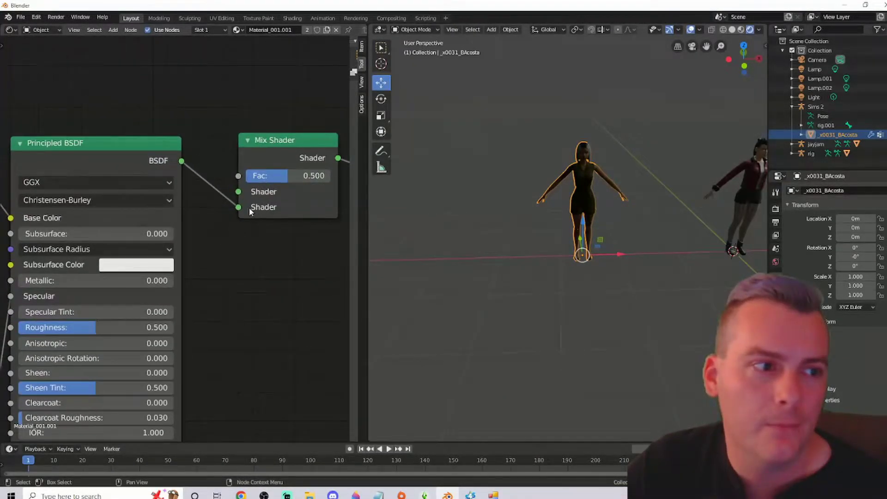
mouse_move(237, 210)
left_mouse_down()
mouse_move(238, 192)
mouse_move(238, 207)
left_mouse_up()
scroll(234, 230, "down", 2)
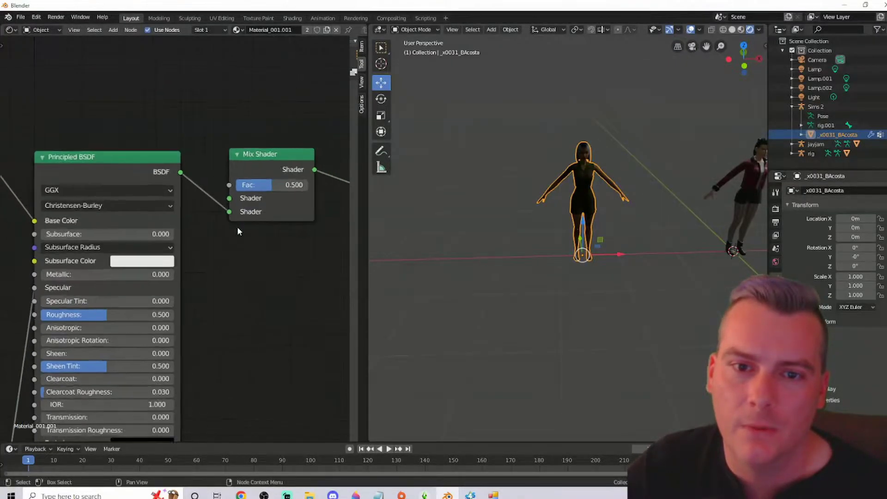
middle_click_drag(144, 181, 294, 175)
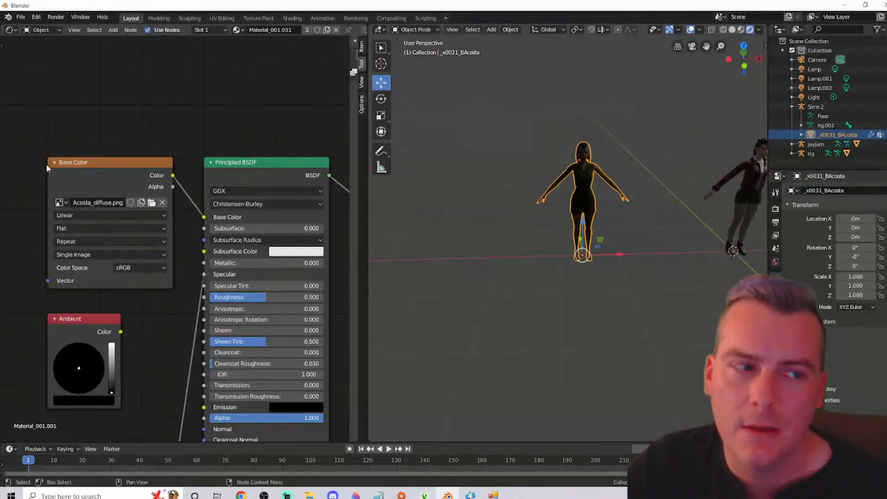
middle_click_drag(198, 125, 125, 124)
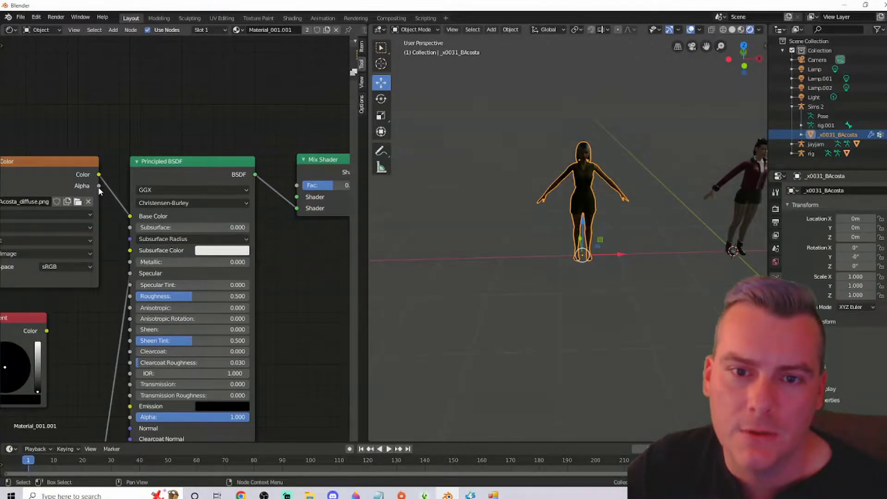
left_click_drag(100, 187, 139, 190)
left_click_drag(274, 191, 293, 186)
middle_click_drag(301, 124, 242, 135)
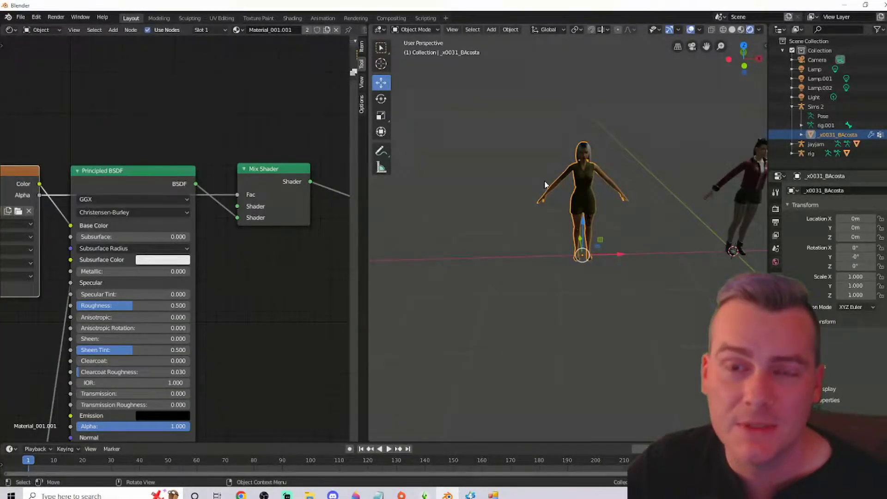
Add a Transparent BSDF above the Principled BSDF and link its BSDF output to the Mix Shader's first Shader input
scroll(198, 133, "down", 2)
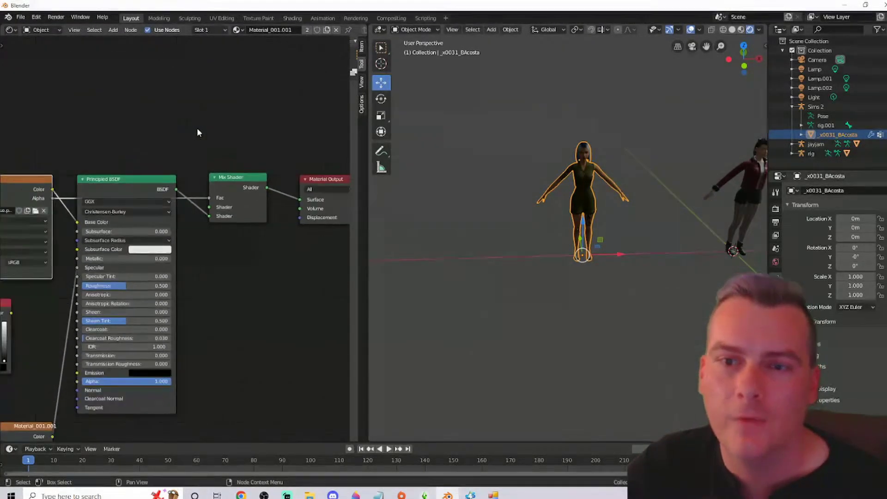
left_click(113, 30)
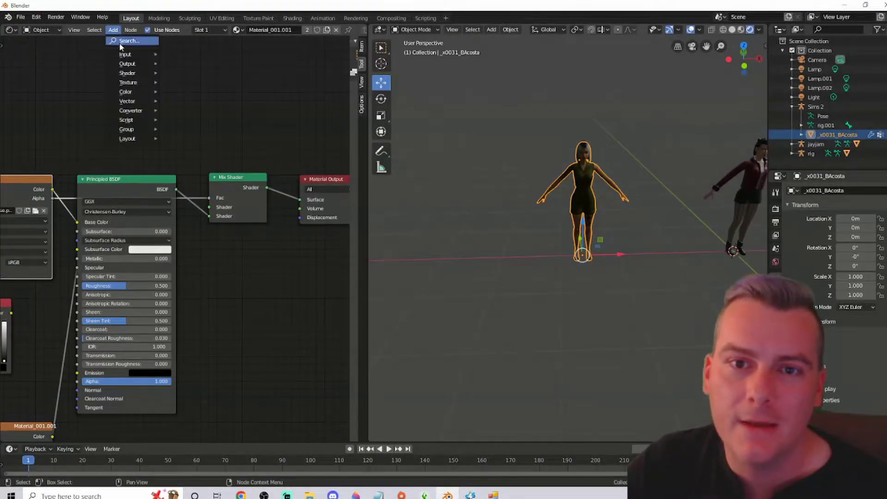
mouse_move(130, 76)
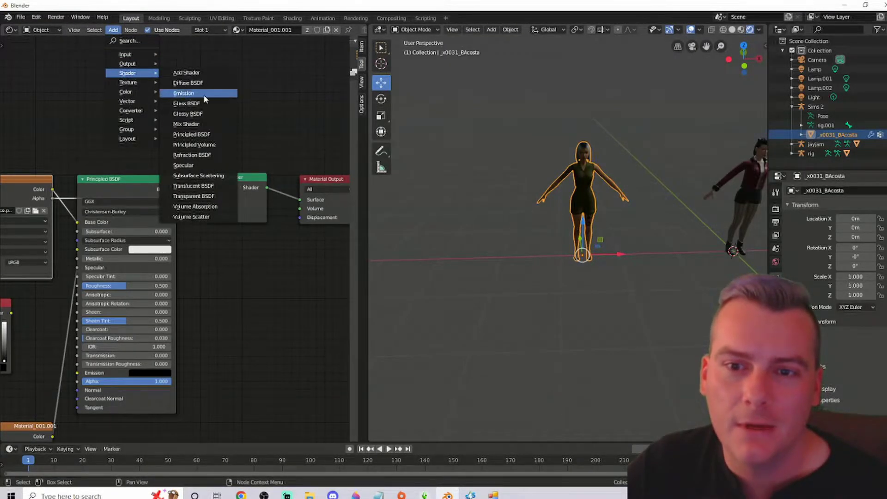
left_click(194, 198)
left_click(129, 126)
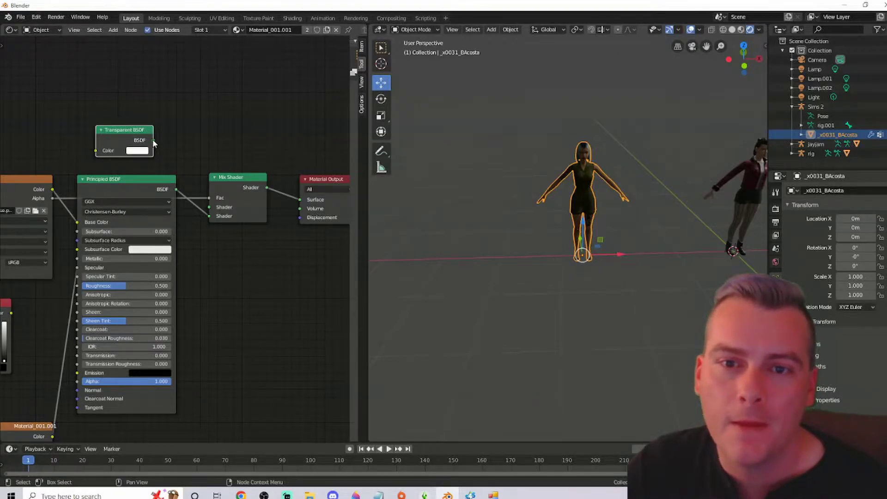
scroll(152, 140, "up", 3)
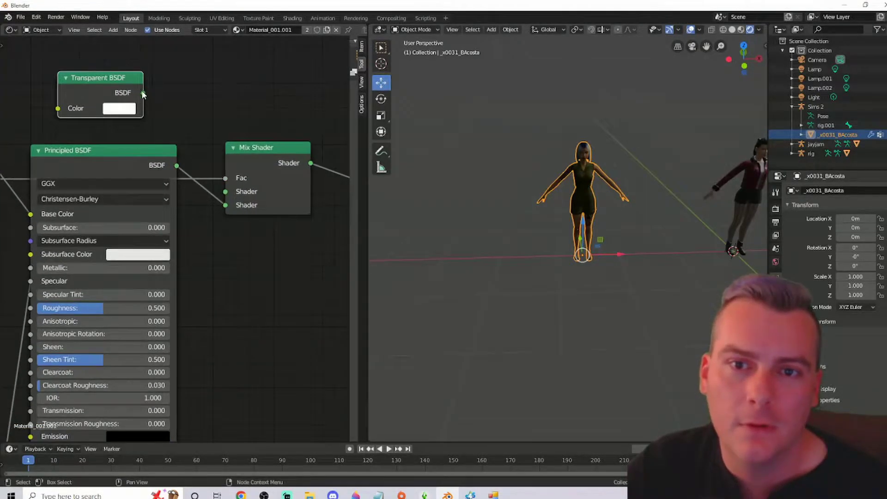
left_click_drag(143, 94, 169, 110)
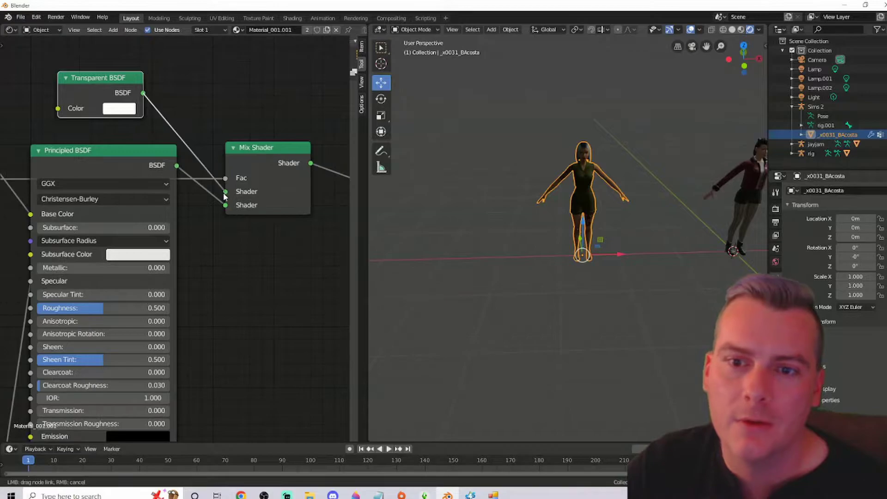
left_click_drag(225, 196, 225, 196)
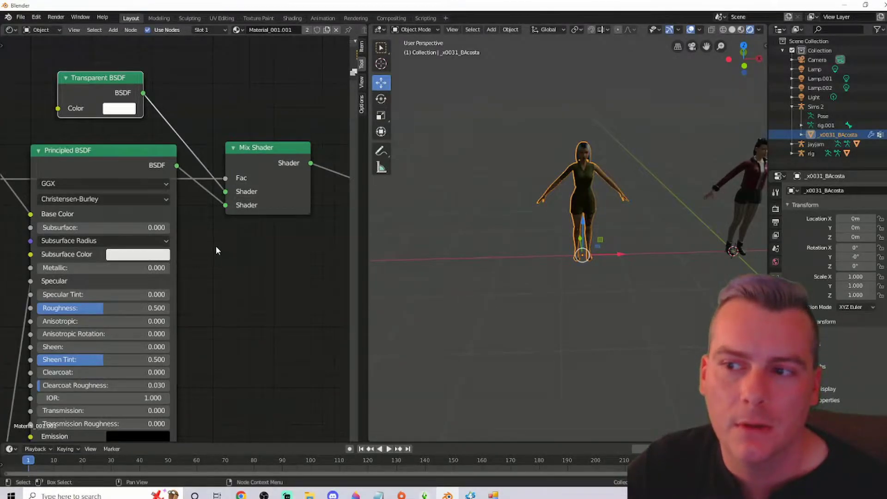
Set both the blend mode and shadow mode of Material_001.001 to Alpha Hashed
scroll(215, 251, "down", 4)
middle_click_drag(214, 250, 228, 232)
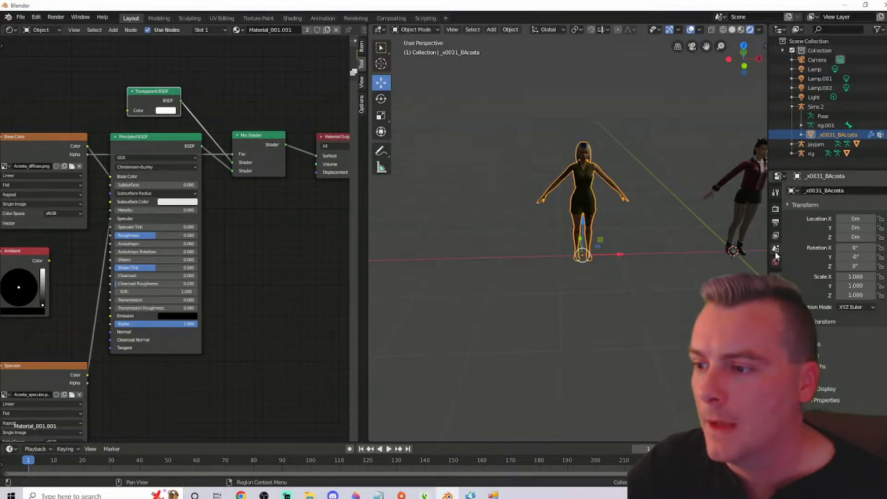
left_click(776, 354)
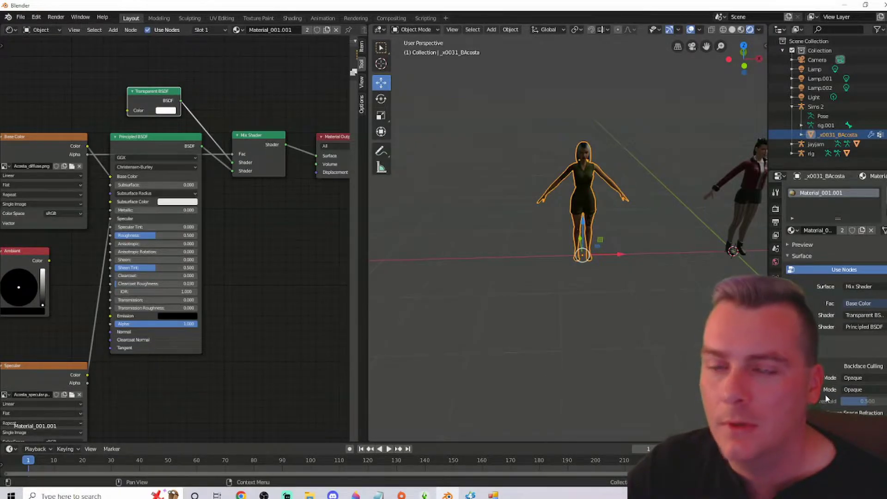
left_click(856, 379)
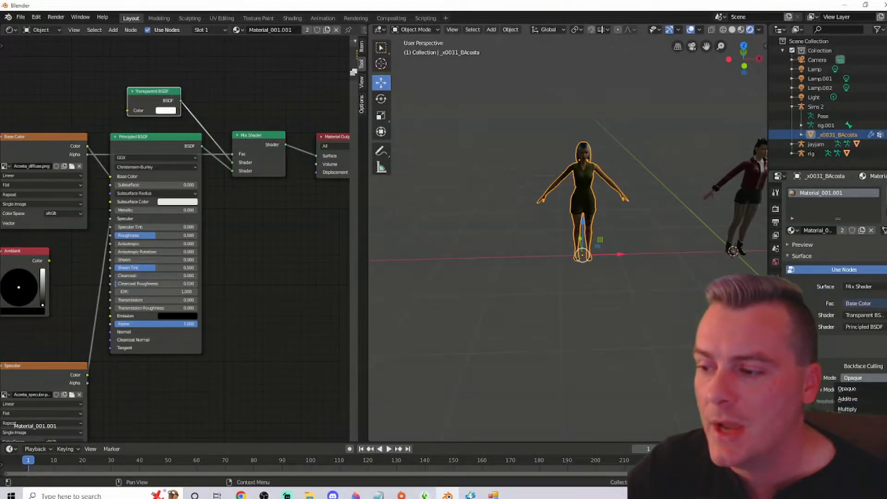
left_click(851, 429)
left_click(862, 391)
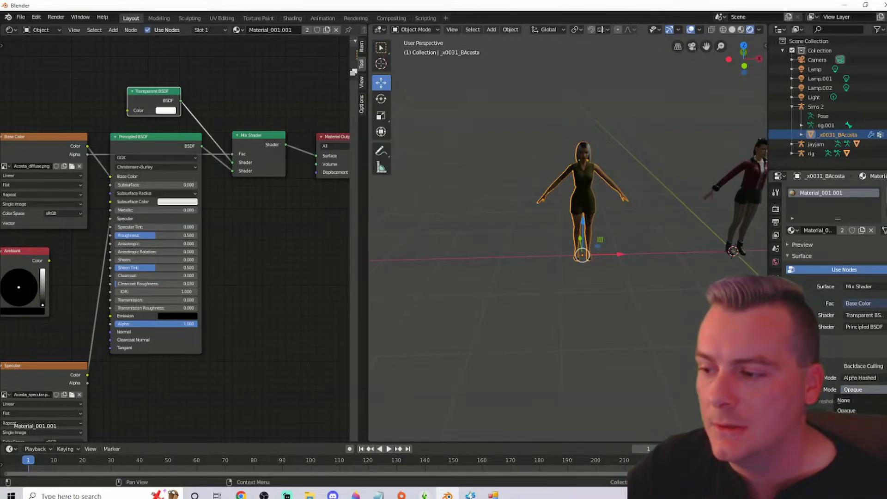
left_click(851, 430)
middle_click_drag(632, 301, 664, 234)
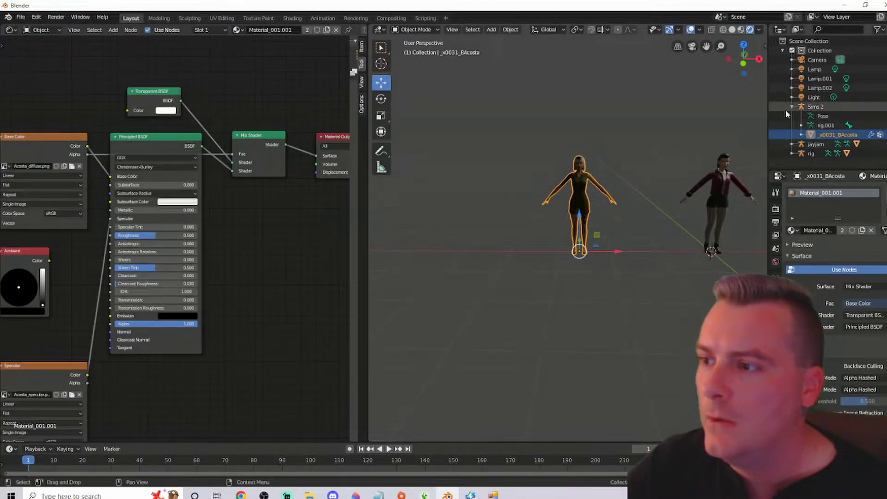
Collapse the Sims 2 rig, bring the character named rig into view, expand it and select its HayleyVu mesh
left_click(803, 109)
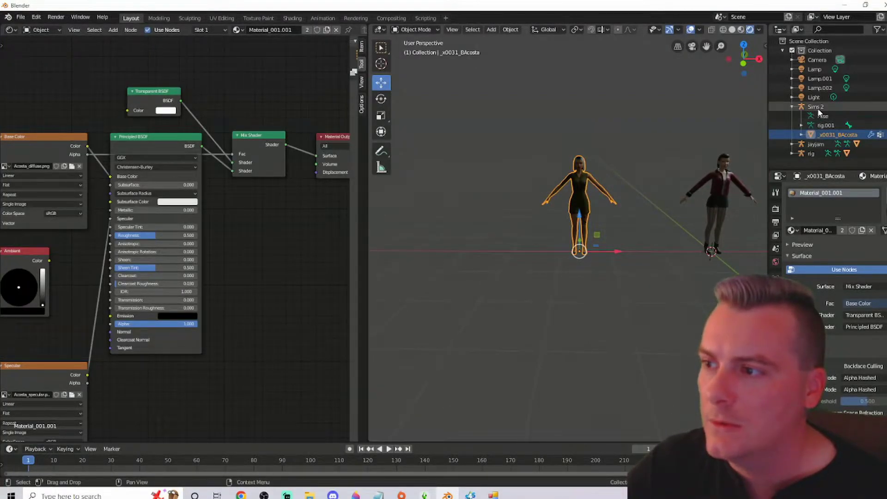
left_click(791, 106)
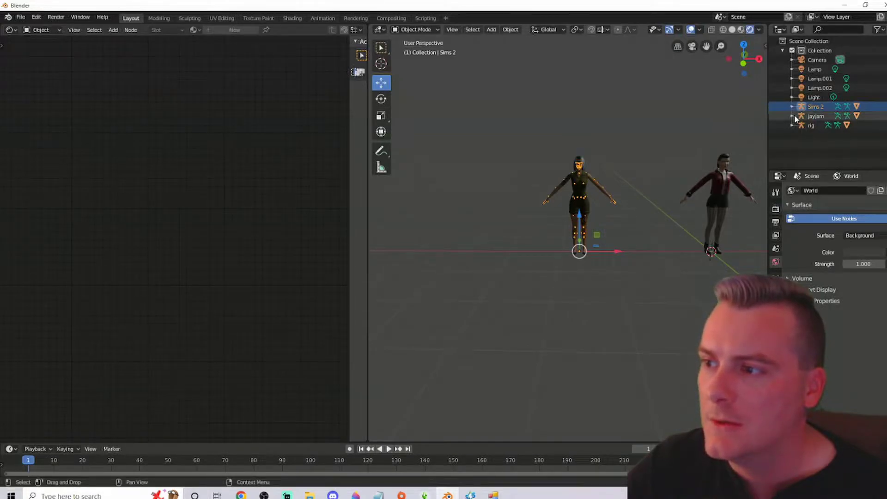
left_click(797, 124)
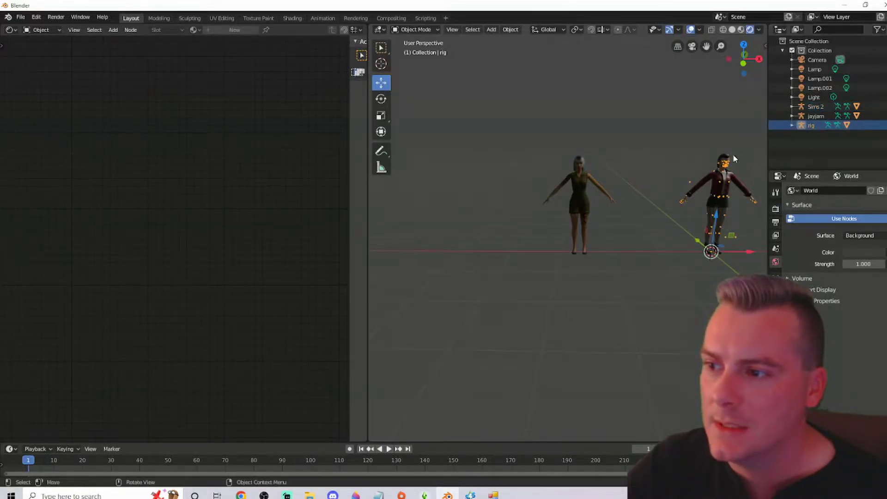
left_click_drag(706, 47, 530, 65)
scroll(627, 185, "up", 3)
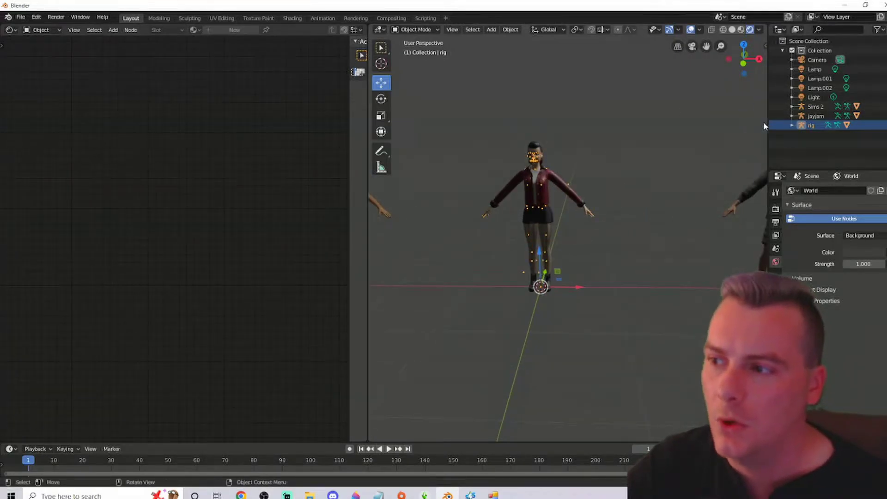
left_click(792, 126)
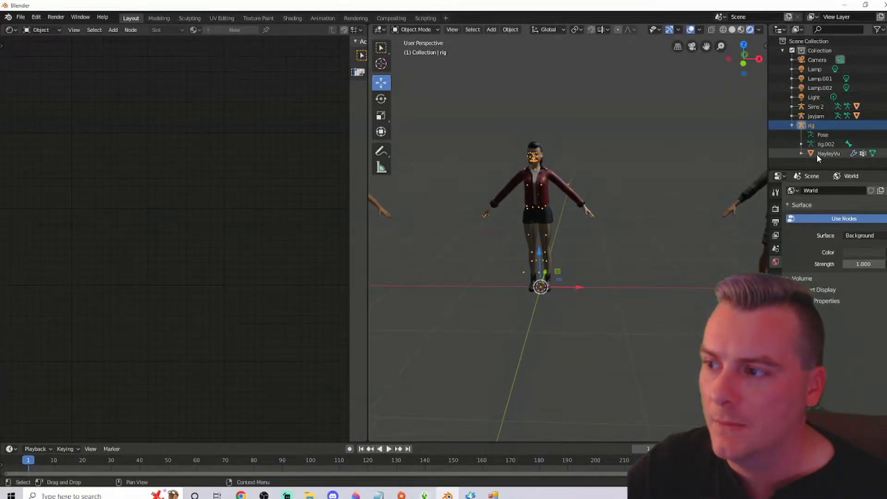
left_click(817, 154)
In the HayleyVu material, link the Specular image texture's Color output to the Principled BSDF's Specular input
middle_click_drag(331, 237, 303, 194)
left_click_drag(162, 316, 185, 161)
scroll(167, 171, "up", 3)
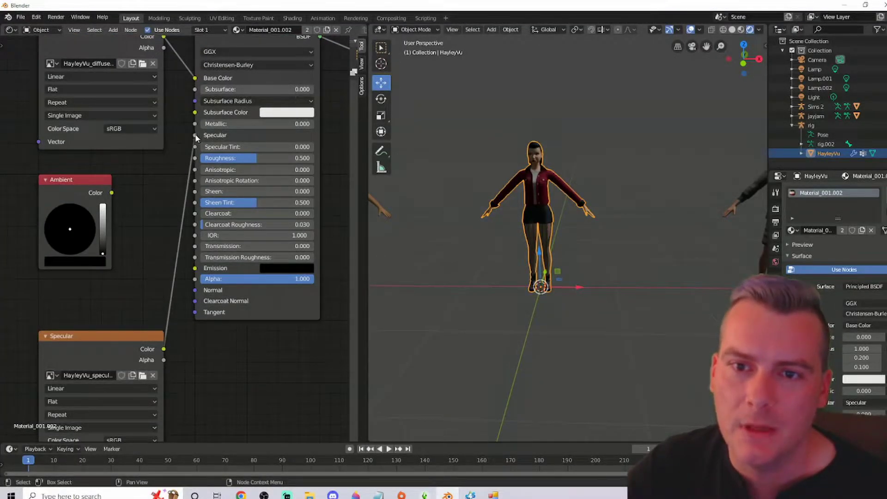
Insert a Mix Shader after the HayleyVu material's Principled BSDF and move the BSDF link to its second Shader input
middle_click_drag(305, 112, 220, 207)
scroll(220, 207, "down", 1)
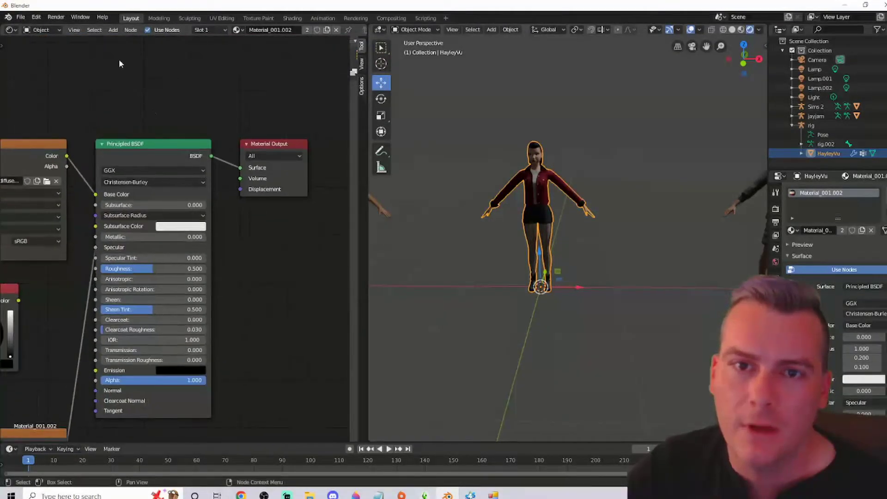
left_click(113, 33)
mouse_move(128, 73)
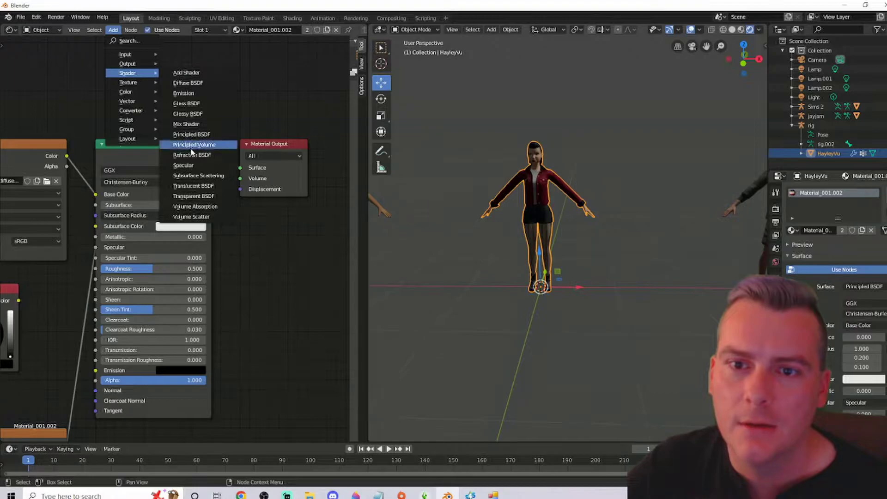
left_click(189, 124)
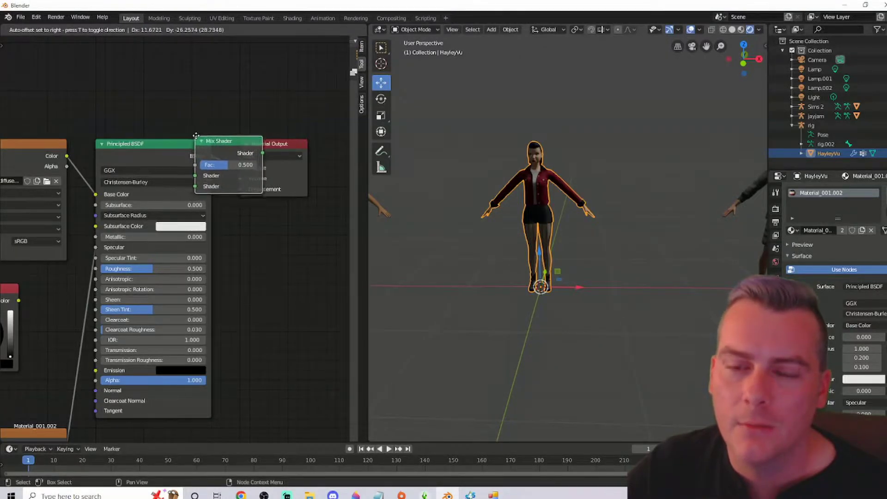
left_click(198, 138)
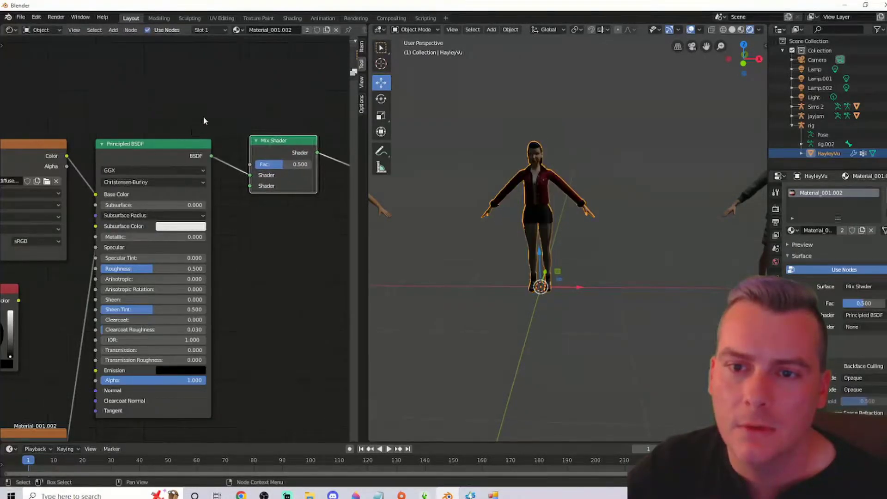
scroll(196, 102, "up", 2)
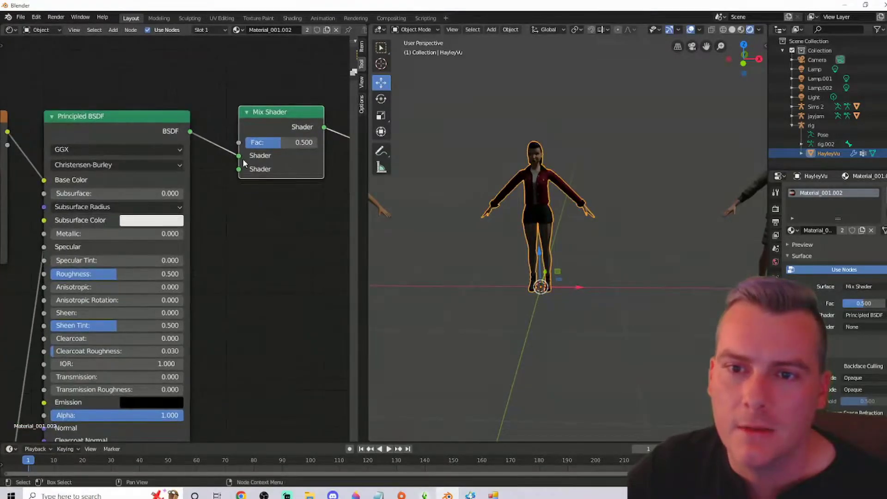
left_click_drag(239, 157, 238, 170)
Link the HayleyVu diffuse texture's Alpha output to the Mix Shader's Fac input
scroll(231, 203, "down", 1)
middle_click_drag(207, 204, 291, 205)
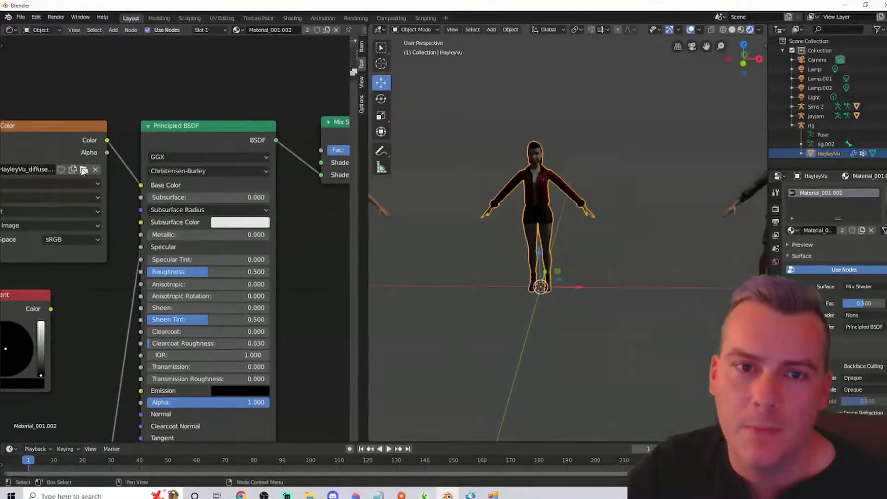
left_click_drag(105, 153, 320, 151)
middle_click_drag(303, 210, 225, 235)
Add a Transparent BSDF to the HayleyVu material and link it to the Mix Shader's first Shader input
scroll(185, 200, "down", 2)
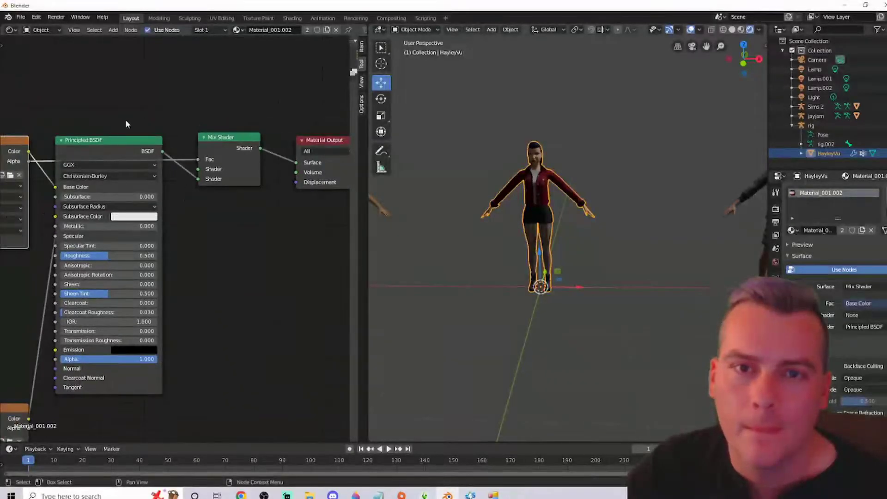
left_click(113, 31)
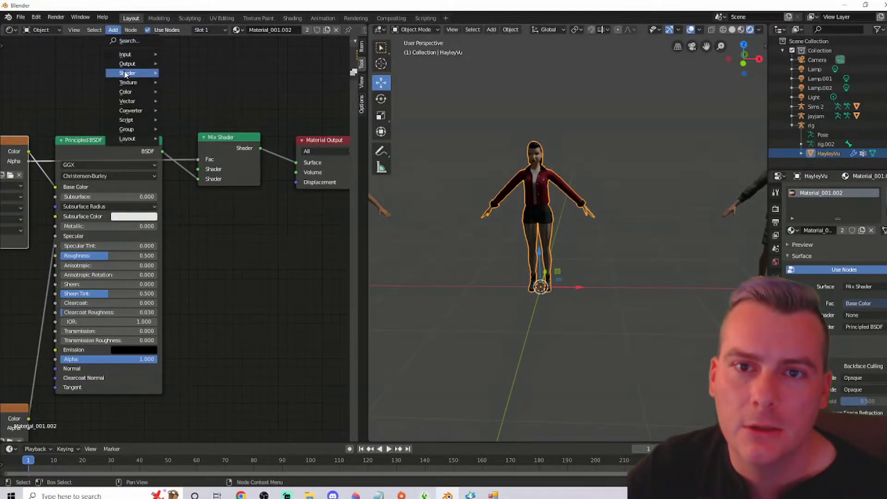
mouse_move(138, 76)
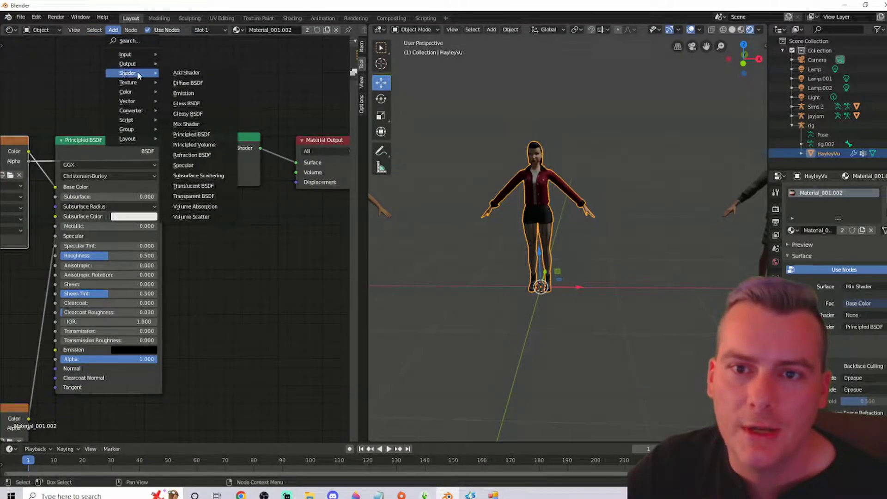
left_click(200, 197)
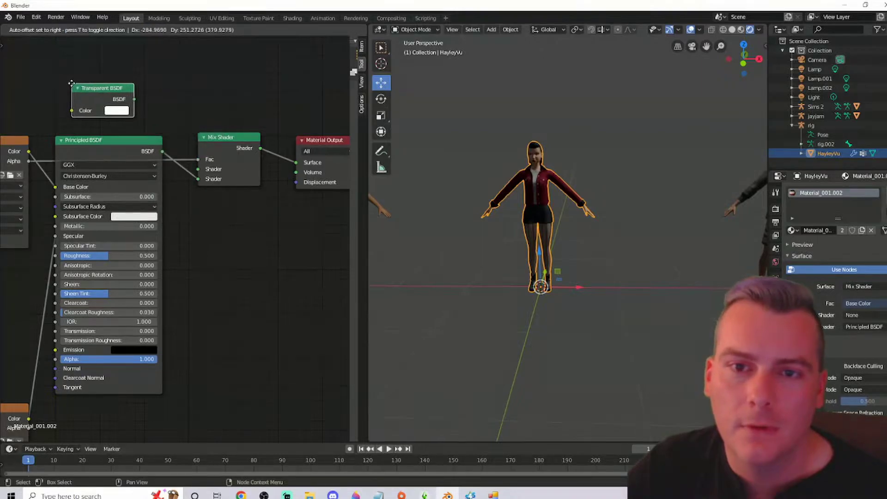
left_click(72, 87)
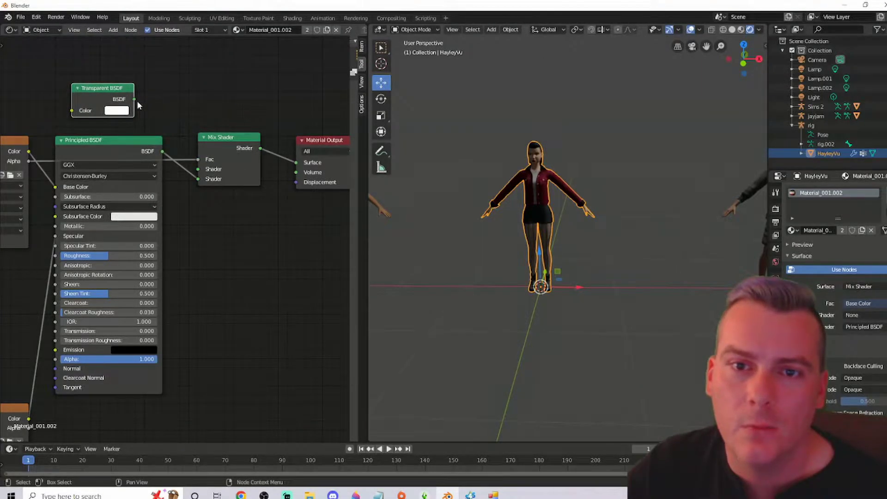
scroll(135, 99, "up", 2)
left_click_drag(156, 120, 236, 208)
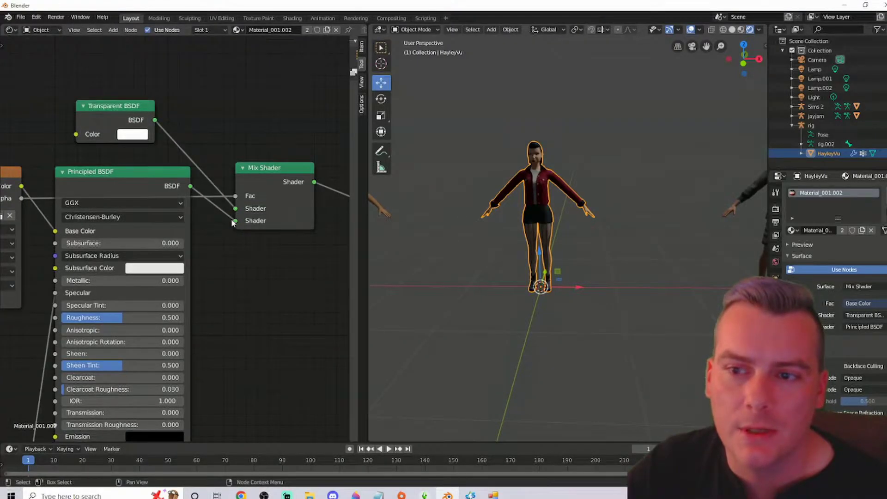
Set both the blend mode and the shadow mode of the HayleyVu material to Alpha Hashed
scroll(253, 270, "down", 3)
middle_click_drag(263, 273, 264, 188)
scroll(265, 189, "down", 1)
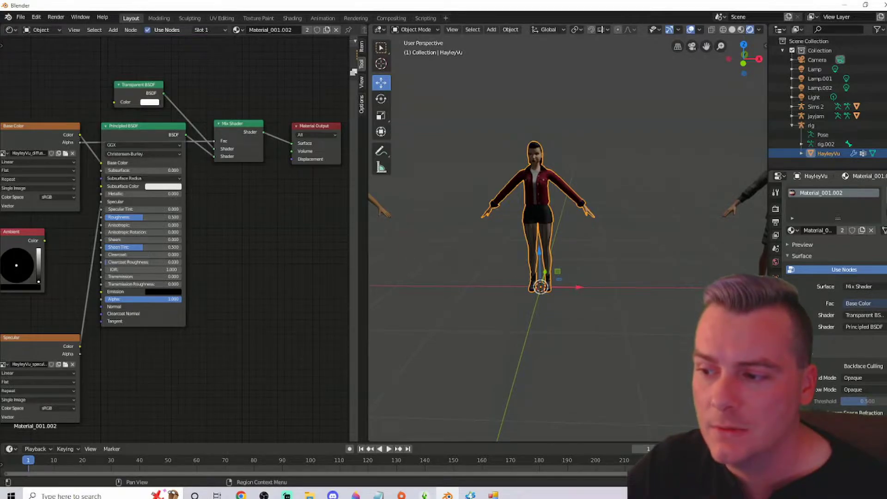
left_click(874, 379)
left_click(860, 398)
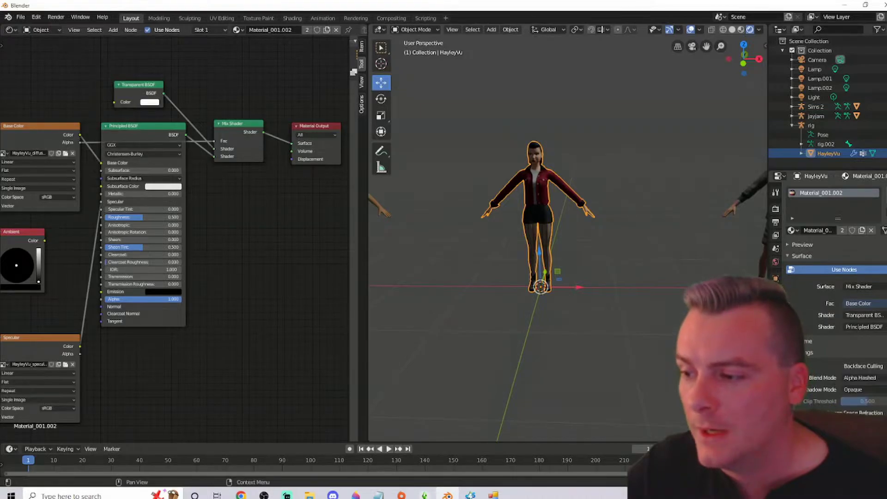
left_click(863, 390)
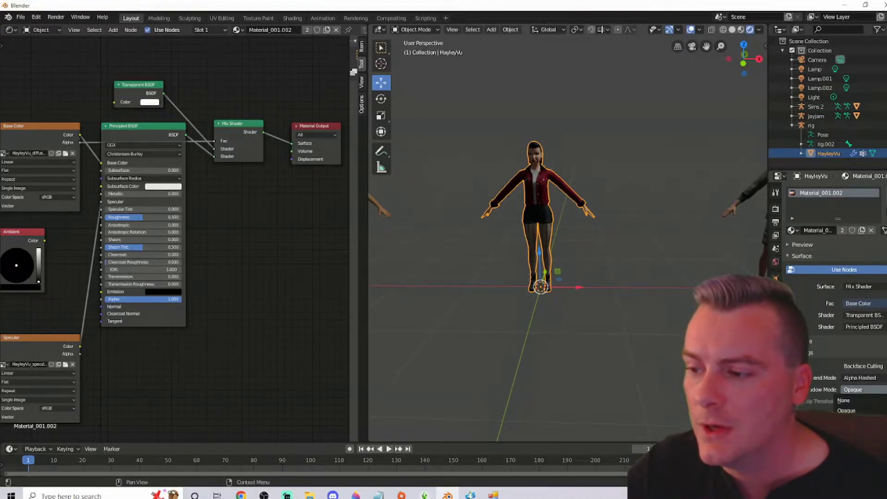
left_click(855, 431)
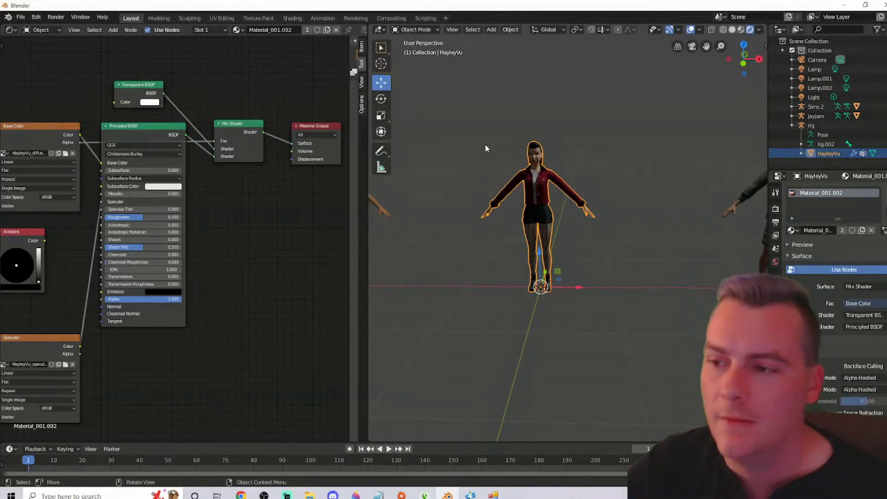
Collapse the HayleyVu character's rig hierarchy, then select the jayjam rig and bring it into close view
scroll(576, 216, "down", 2)
left_click(810, 126)
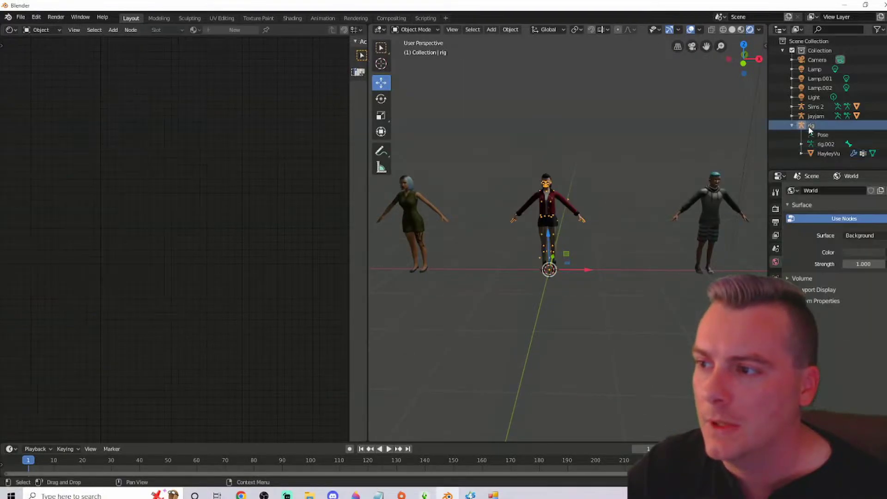
left_click(792, 126)
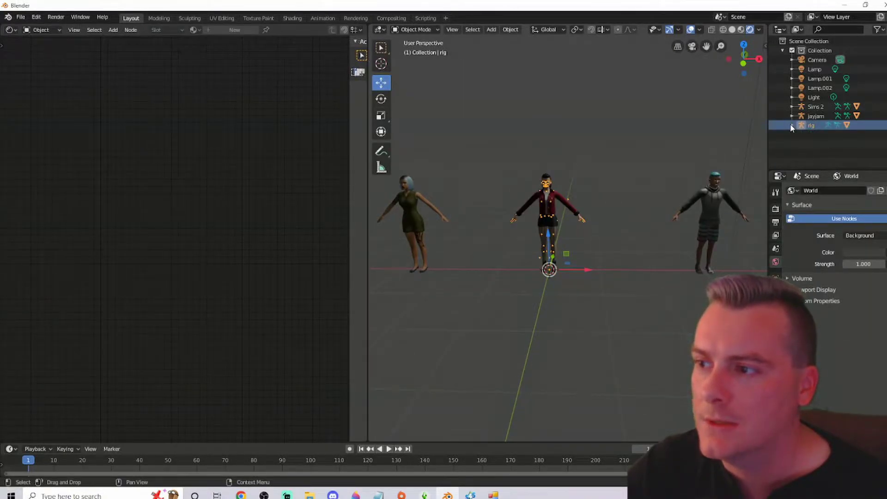
left_click(817, 116)
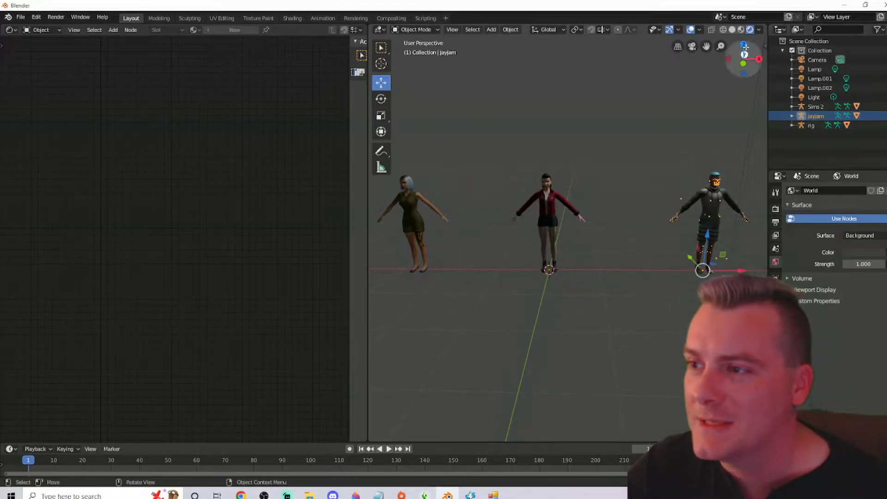
left_click_drag(706, 46, 662, 54)
scroll(691, 154, "up", 5)
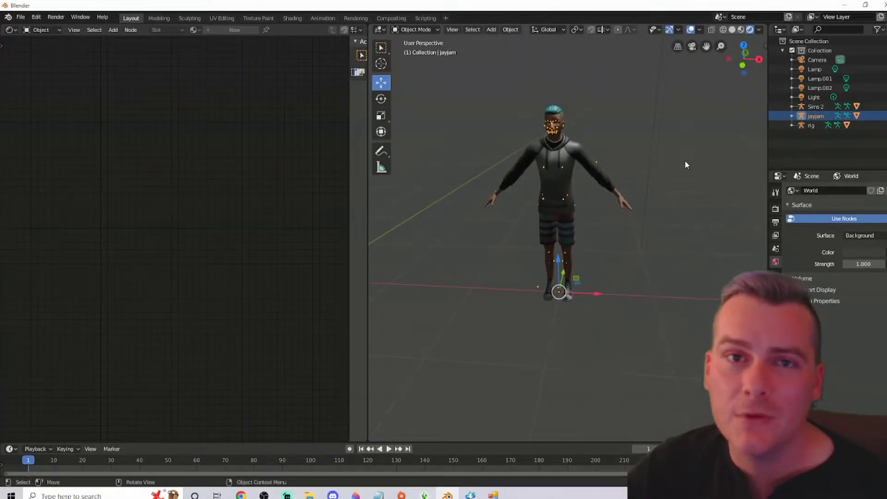
Select the jayjam character's mesh and link its Specular texture's Color output to the Principled BSDF's Specular input
left_click(792, 116)
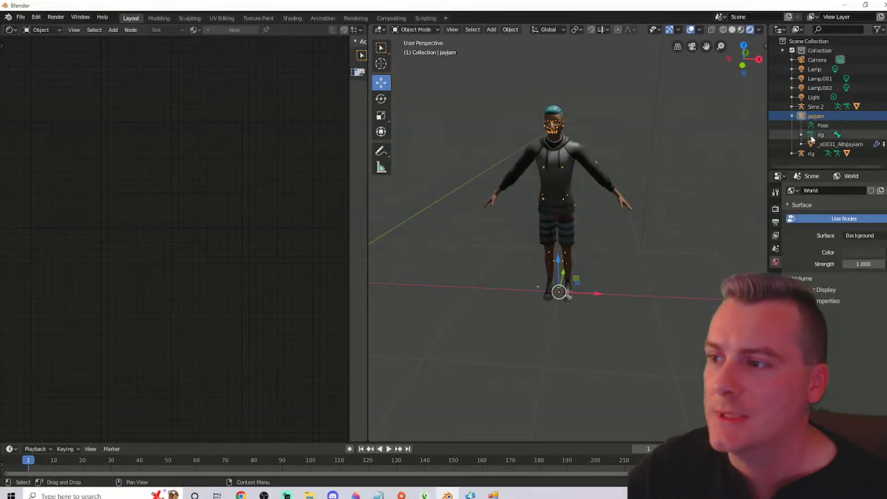
left_click(839, 144)
scroll(314, 214, "up", 5)
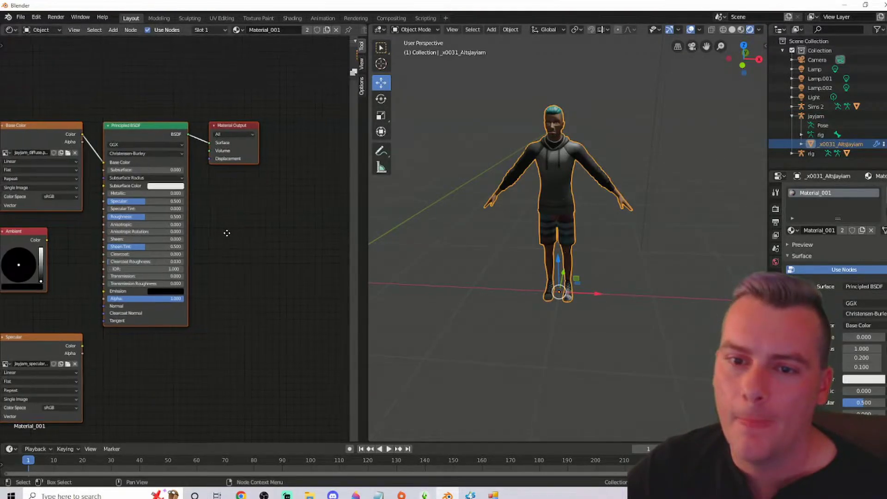
middle_click_drag(164, 347, 159, 341)
left_click_drag(169, 361, 196, 146)
Insert a Mix Shader between the jayjam material's Principled BSDF and Material Output
middle_click_drag(196, 146, 93, 264)
left_click(113, 30)
mouse_move(126, 74)
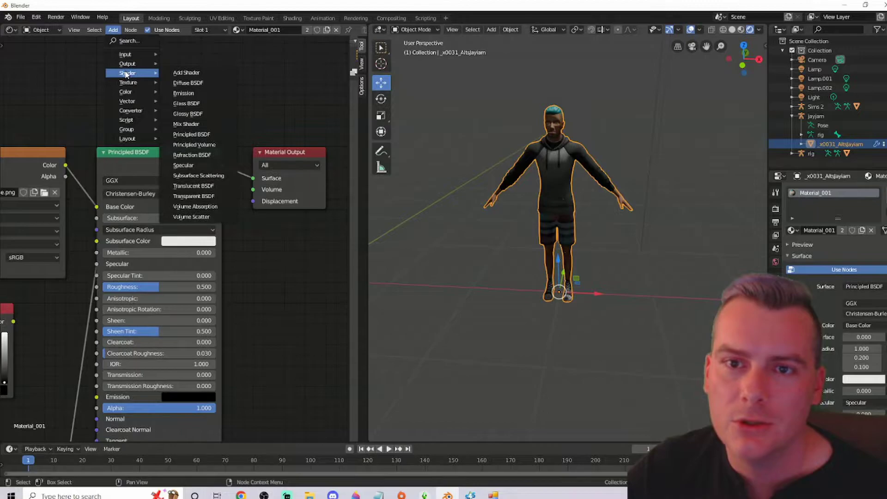
left_click(186, 124)
left_click(236, 144)
middle_click_drag(274, 119, 178, 114)
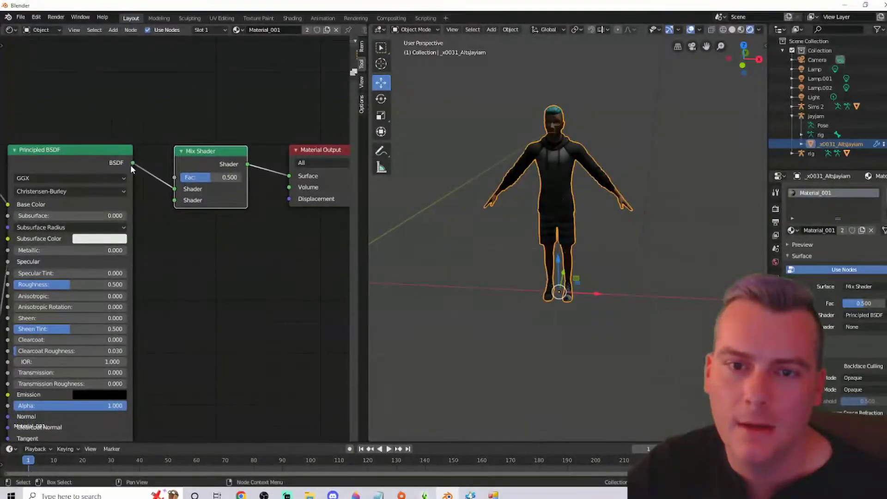
Move the jayjam material's Principled BSDF link to the Mix Shader's second Shader input
scroll(151, 129, "up", 3)
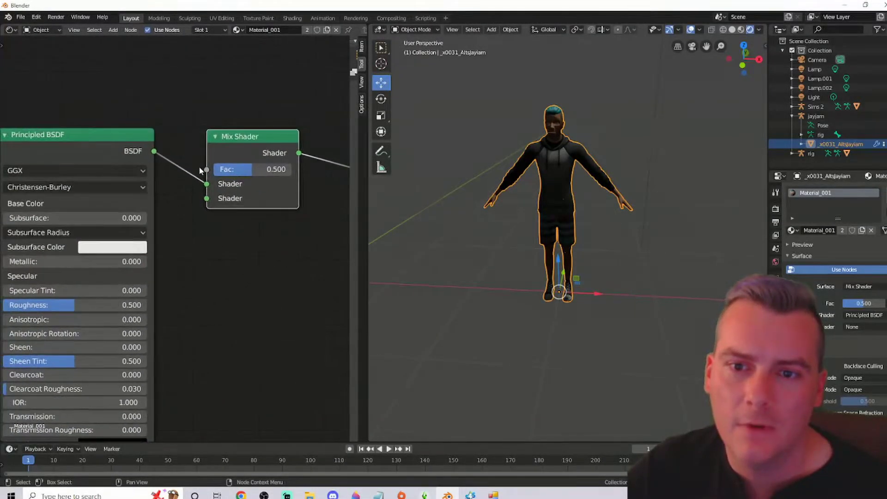
left_click_drag(206, 189, 207, 199)
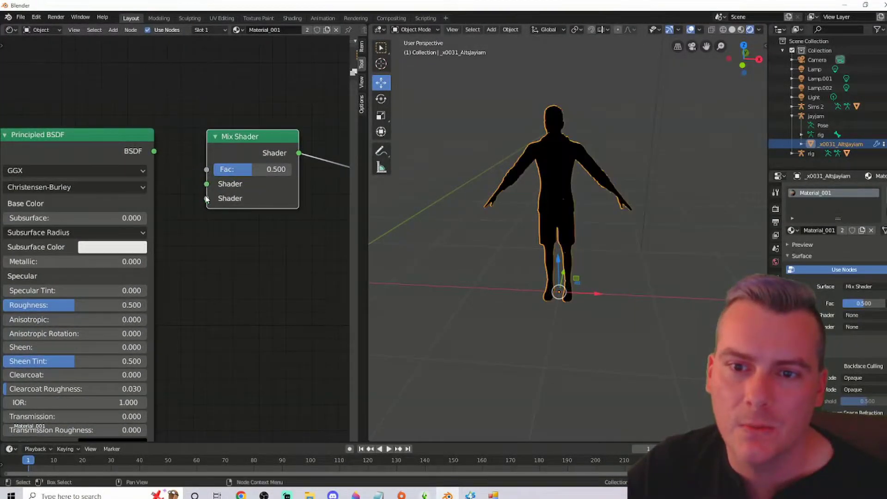
left_click(154, 152)
left_click_drag(155, 152, 164, 160)
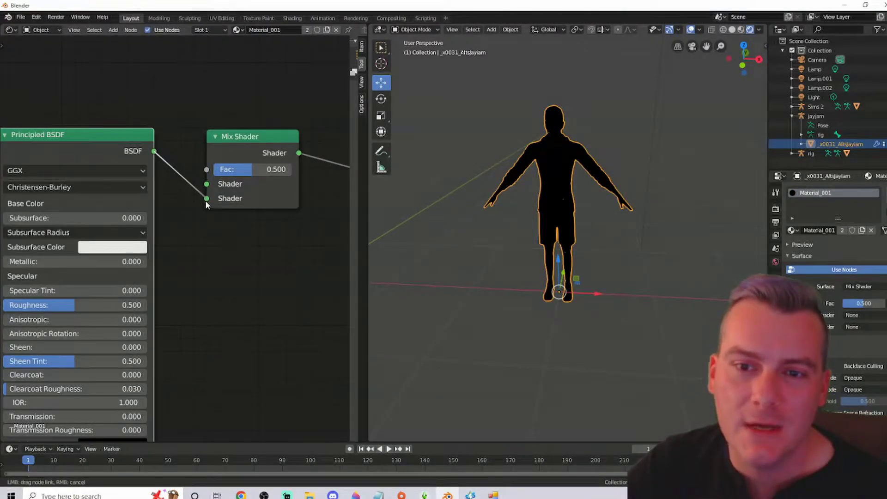
left_click_drag(206, 201, 206, 200)
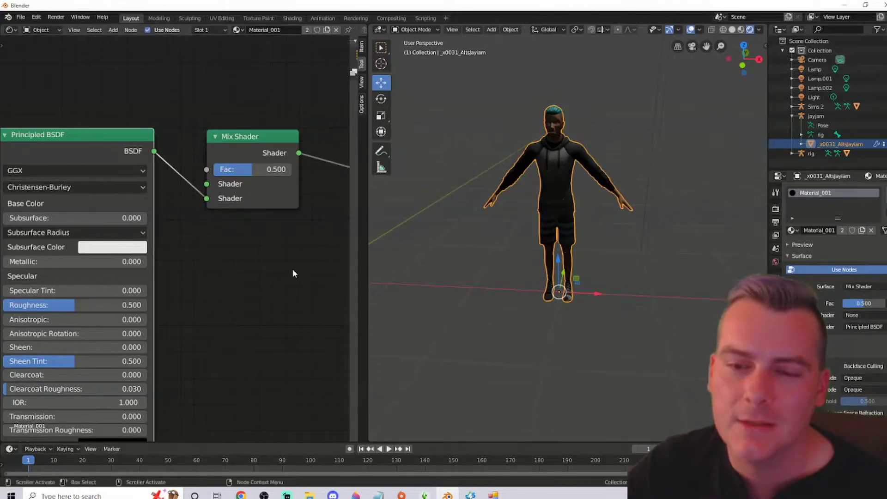
Link the jayjam diffuse texture's Alpha output to the Mix Shader's Fac input
scroll(265, 259, "down", 2)
middle_click_drag(215, 227, 305, 229)
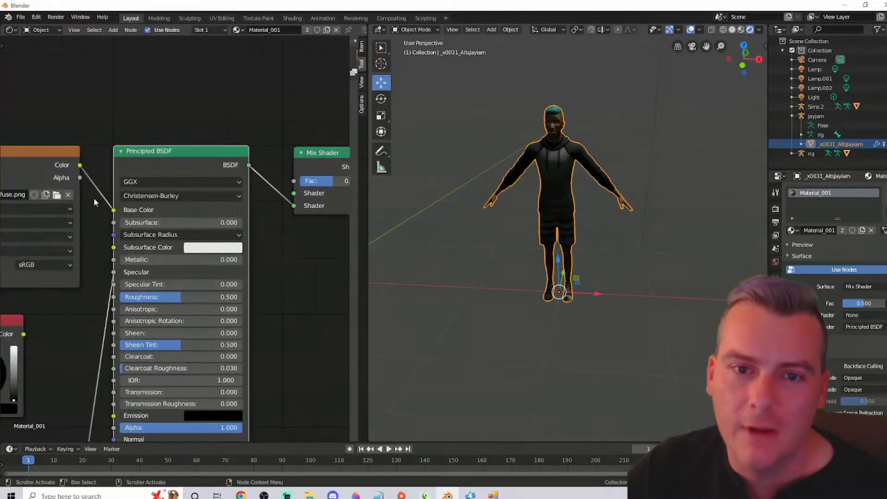
mouse_move(79, 178)
left_mouse_down()
mouse_move(280, 171)
mouse_move(296, 179)
left_mouse_up()
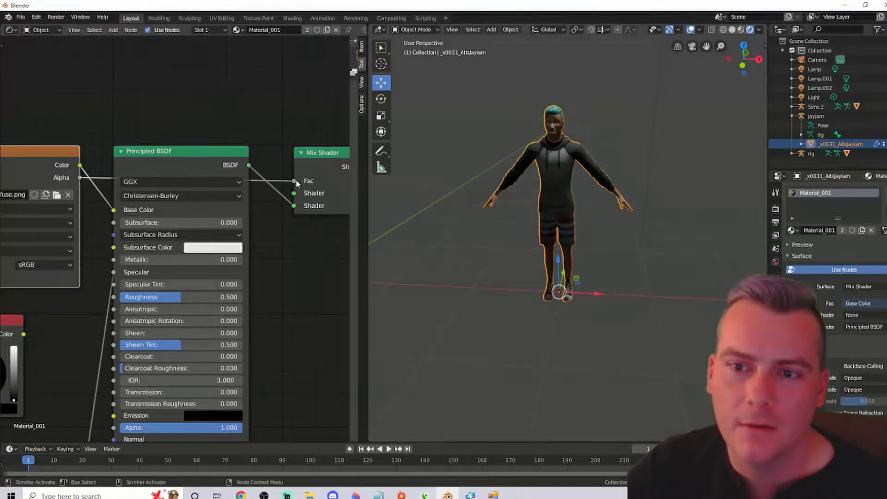
Add a Transparent BSDF above the jayjam material's Principled BSDF and link it to the Mix Shader's first Shader input
middle_click_drag(264, 250, 211, 269)
left_click(113, 30)
mouse_move(134, 73)
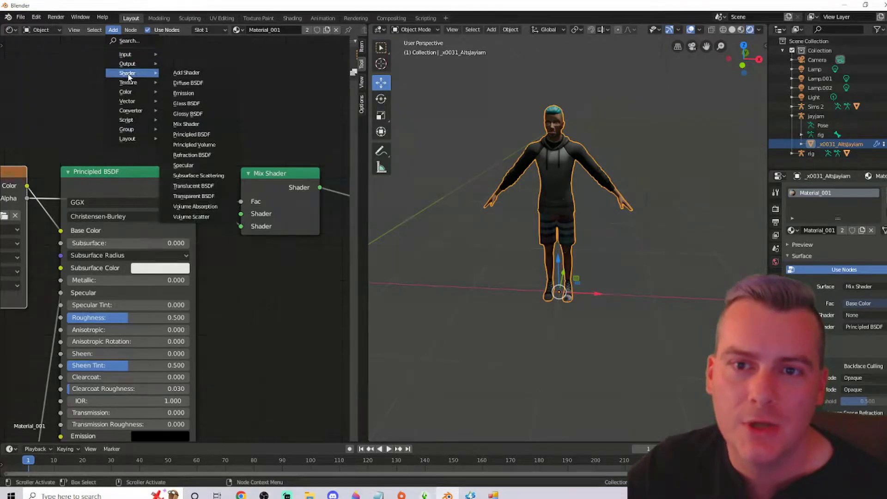
left_click(212, 197)
left_click(106, 110)
scroll(223, 117, "up", 2)
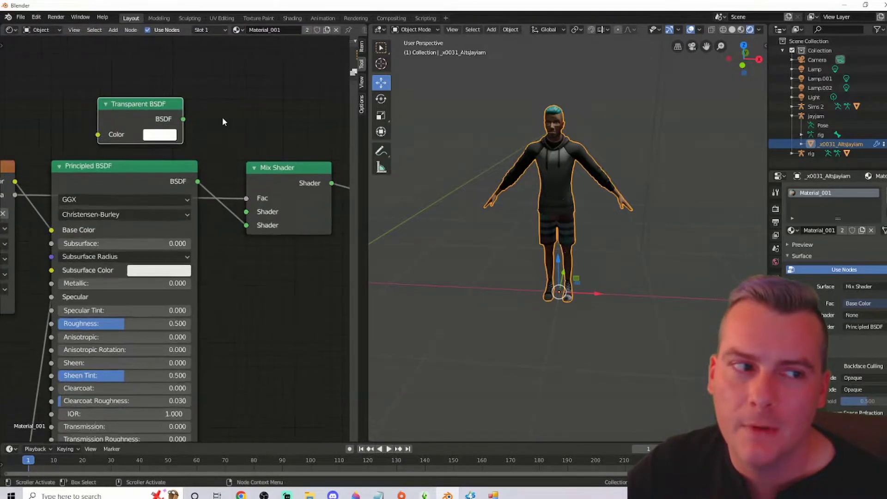
left_click_drag(183, 109, 253, 211)
Set both the blend mode and the shadow mode of the jayjam material to Alpha Hashed
scroll(296, 328, "down", 3)
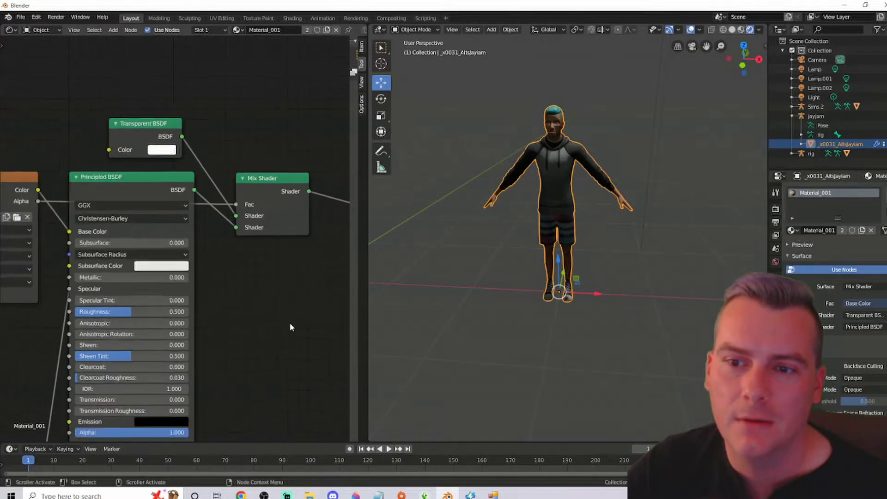
middle_click_drag(283, 309, 259, 301)
scroll(259, 301, "down", 2)
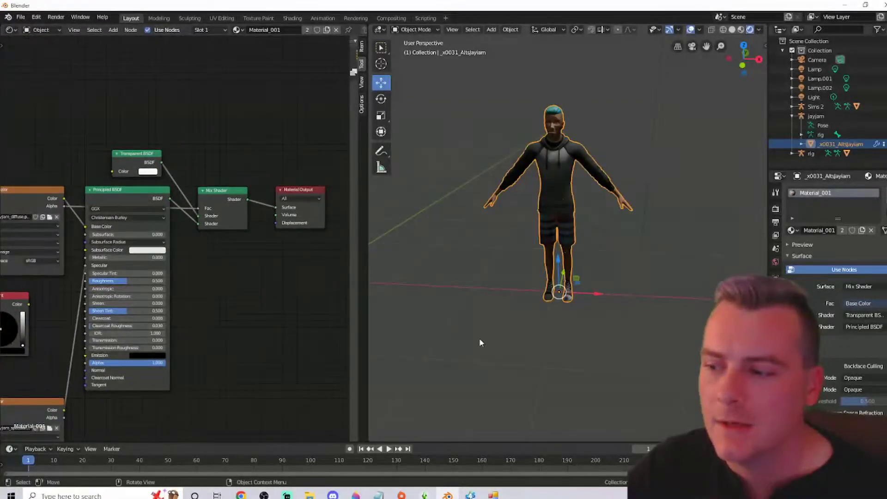
left_click(853, 378)
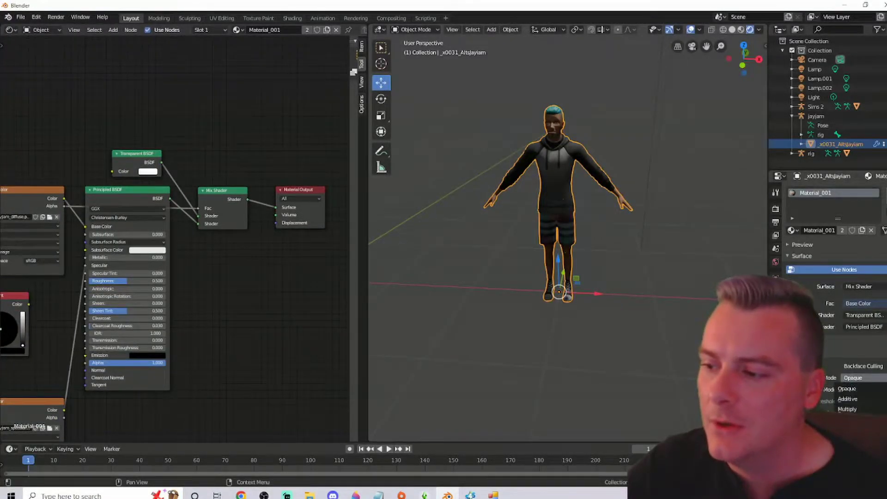
left_click(866, 406)
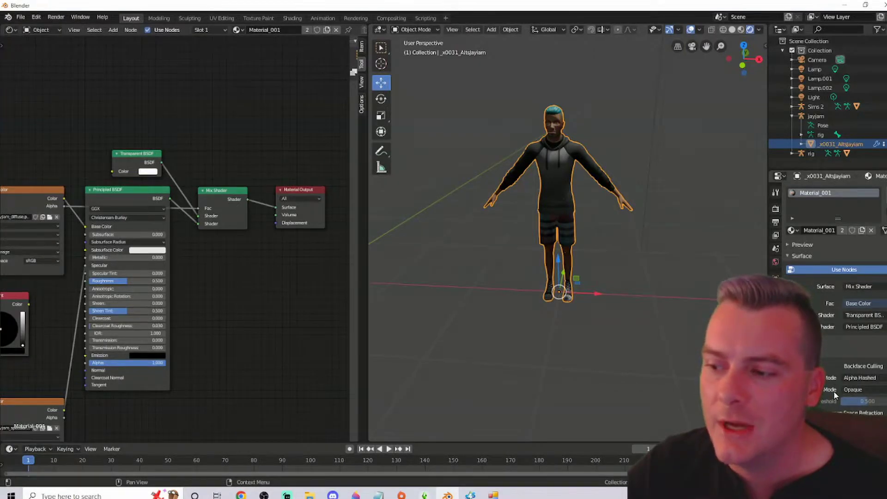
left_click(853, 390)
left_click(851, 430)
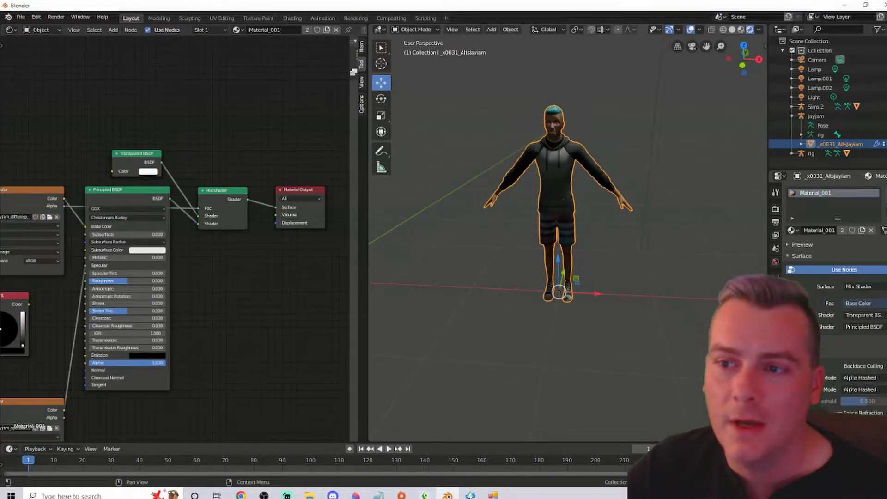
Collapse the jayjam rig's hierarchy and inspect the three characters side by side
scroll(611, 361, "down", 2)
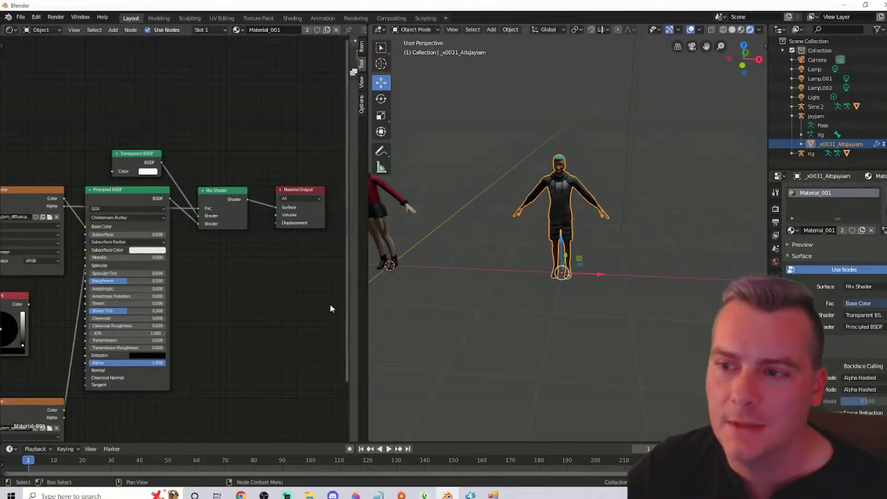
scroll(483, 286, "down", 3)
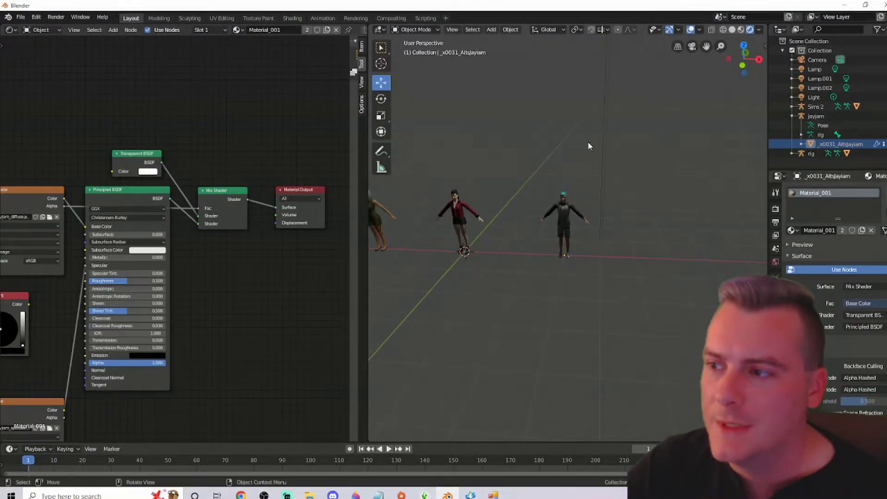
left_click(815, 116)
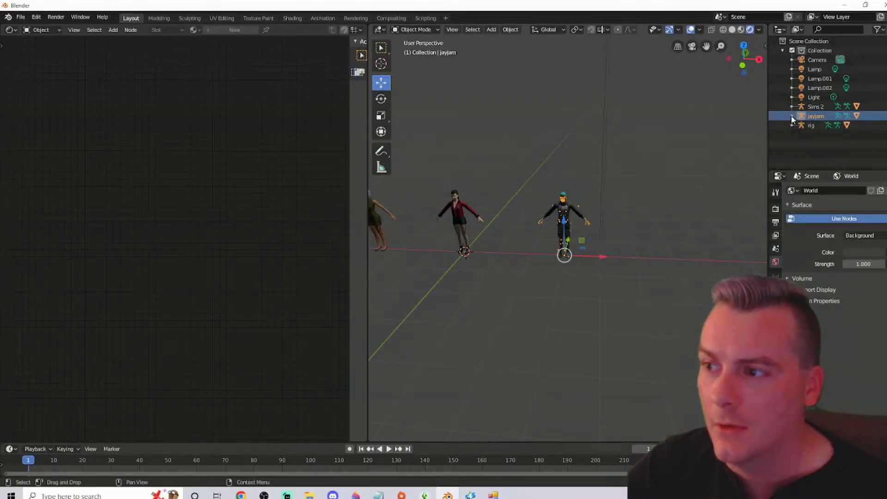
left_click(792, 116)
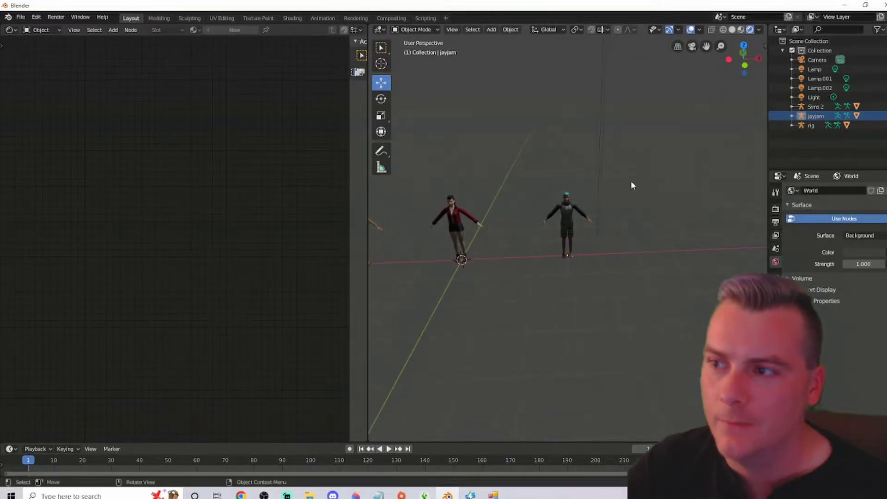
left_click_drag(707, 46, 585, 160)
scroll(606, 171, "up", 2)
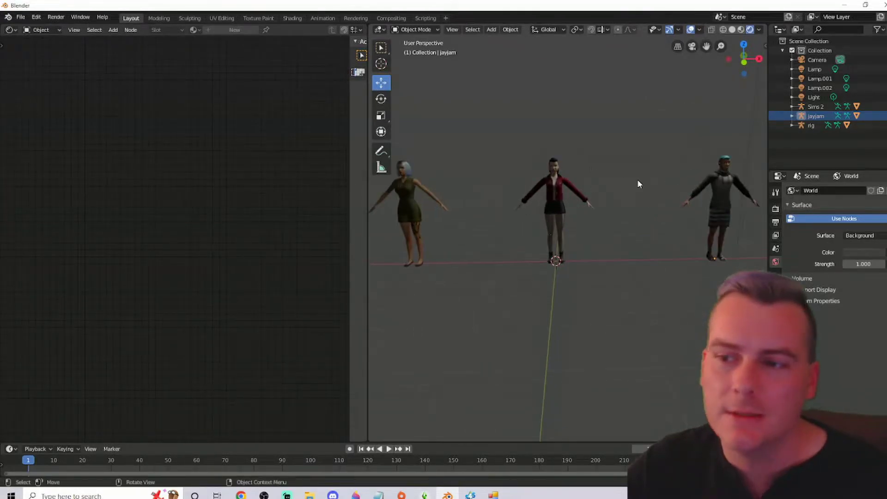
mouse_move(652, 250)
middle_mouse_down()
mouse_move(643, 252)
mouse_move(655, 262)
mouse_move(645, 248)
middle_mouse_up()
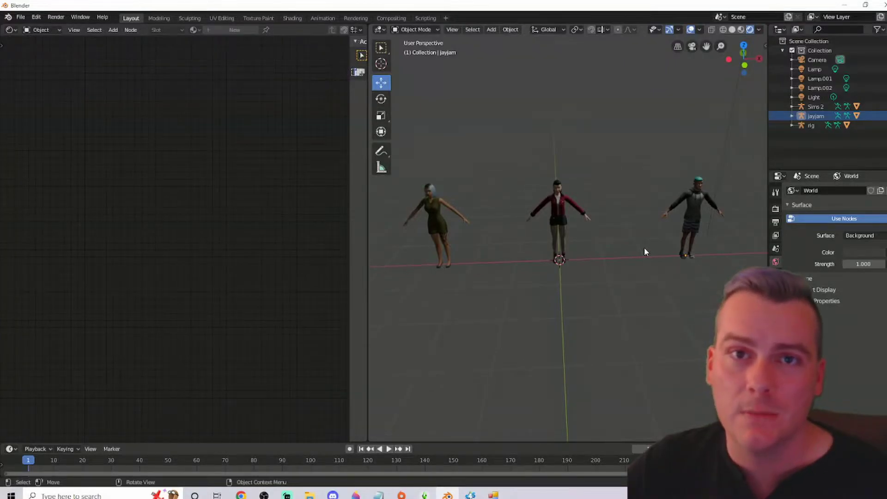
middle_click_drag(606, 227, 634, 220)
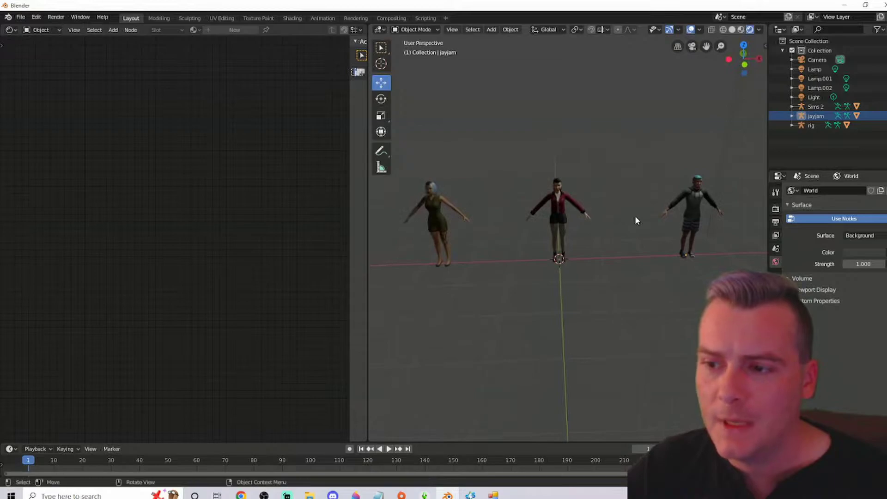
middle_click_drag(596, 184, 576, 181)
Select the jayjam rig, expand its hierarchy and put its armature into Pose Mode
left_click(809, 117)
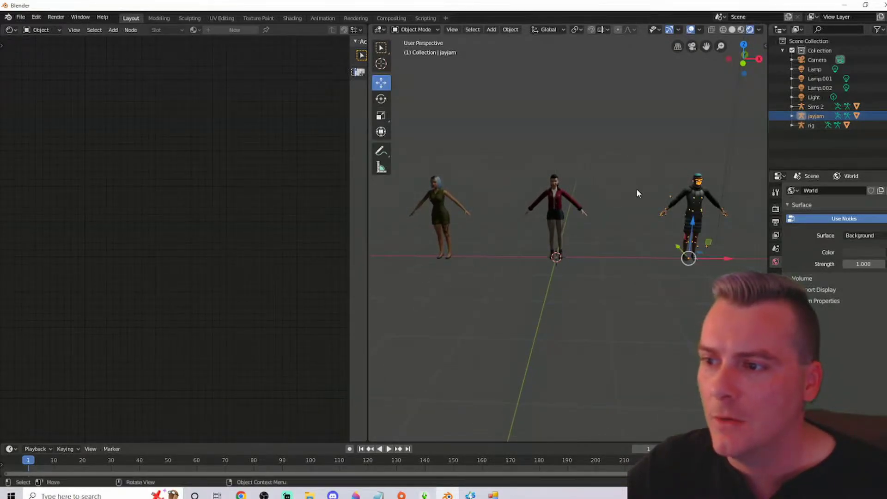
left_click_drag(706, 46, 706, 114)
scroll(706, 110, "up", 3)
middle_click_drag(705, 111, 689, 173)
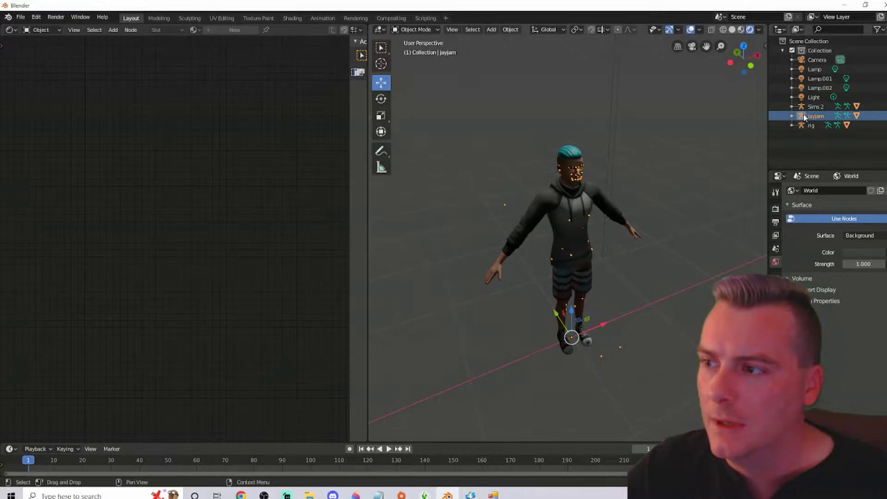
left_click(792, 115)
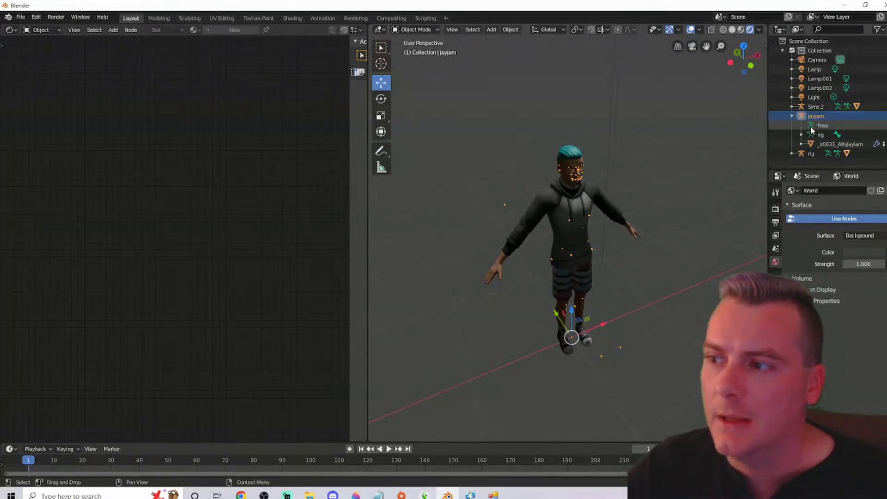
left_click(810, 125)
scroll(664, 161, "up", 5)
middle_click_drag(665, 139, 673, 149)
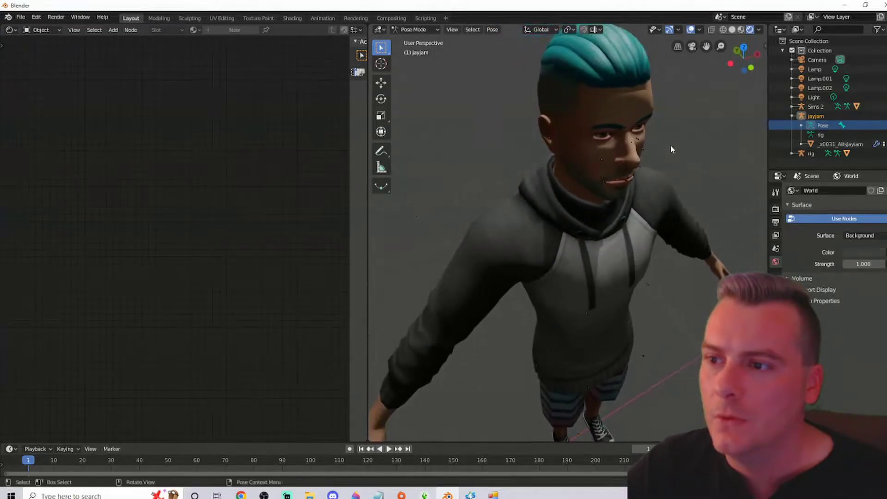
scroll(672, 149, "up", 8)
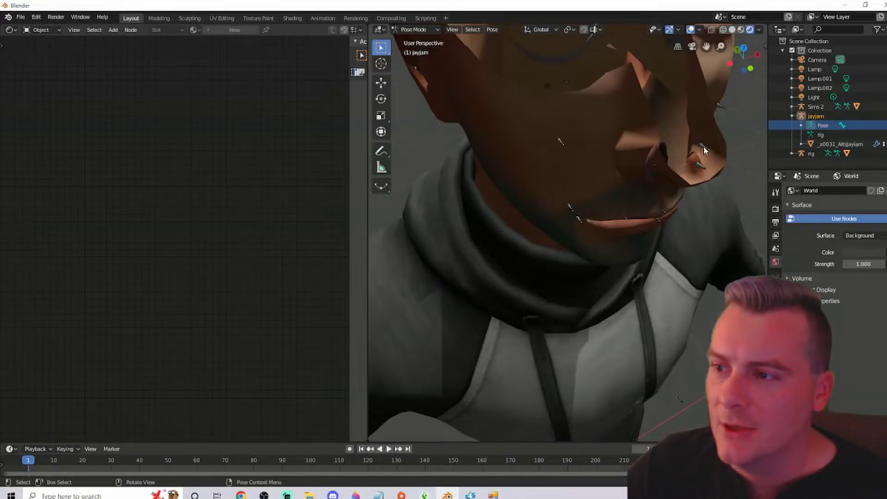
Insert a LocRotScale keyframe on the b__R_Squint__ bone in the jayjam character's cheek
left_click(559, 141)
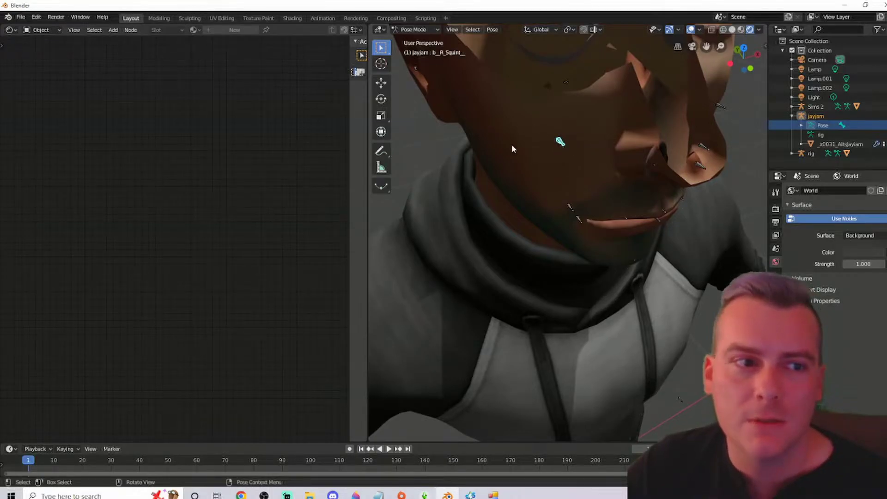
right_click(559, 141)
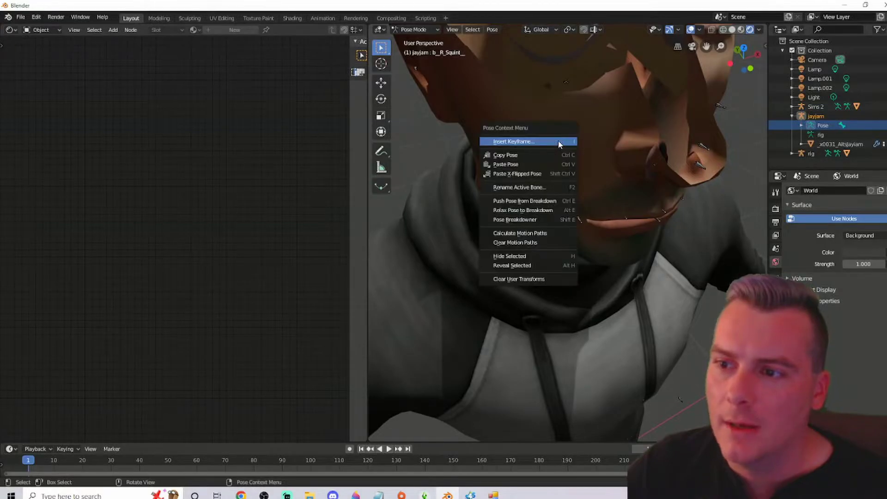
left_click(501, 143)
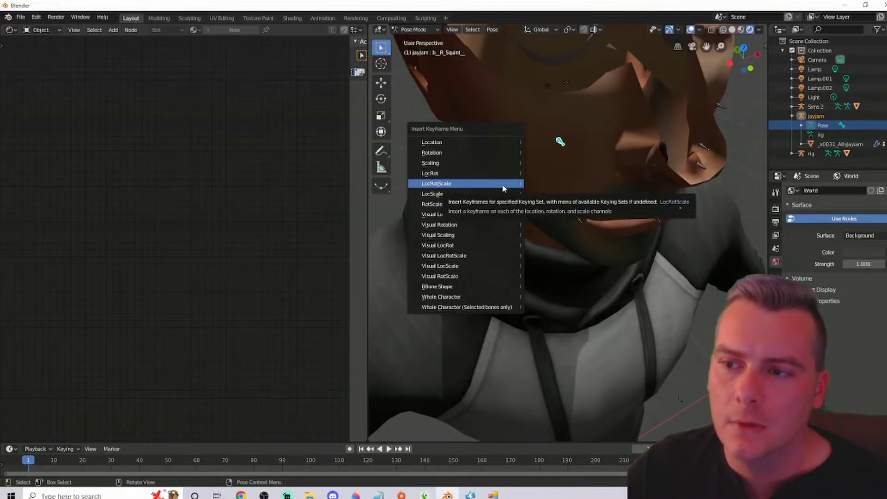
left_click(472, 185)
middle_click_drag(460, 182, 589, 179)
scroll(581, 168, "down", 10)
scroll(578, 157, "up", 2)
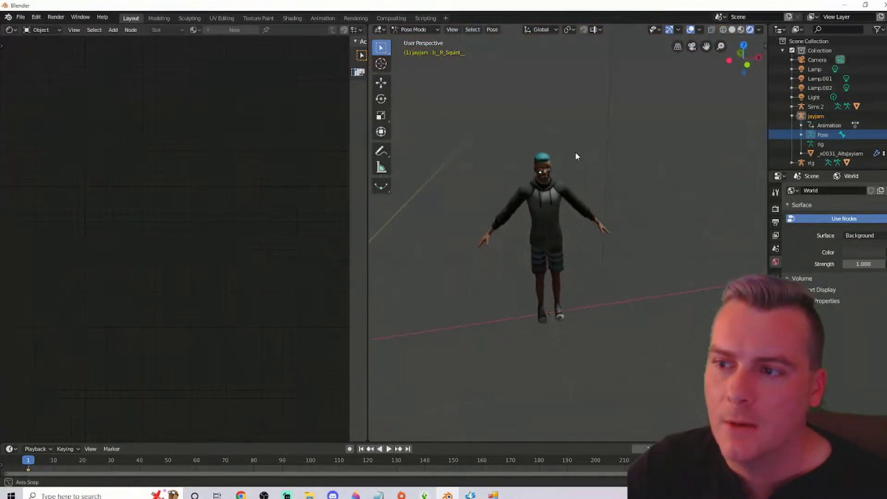
Change the Shader Editor area to the Nonlinear Animation editor
scroll(579, 157, "down", 4)
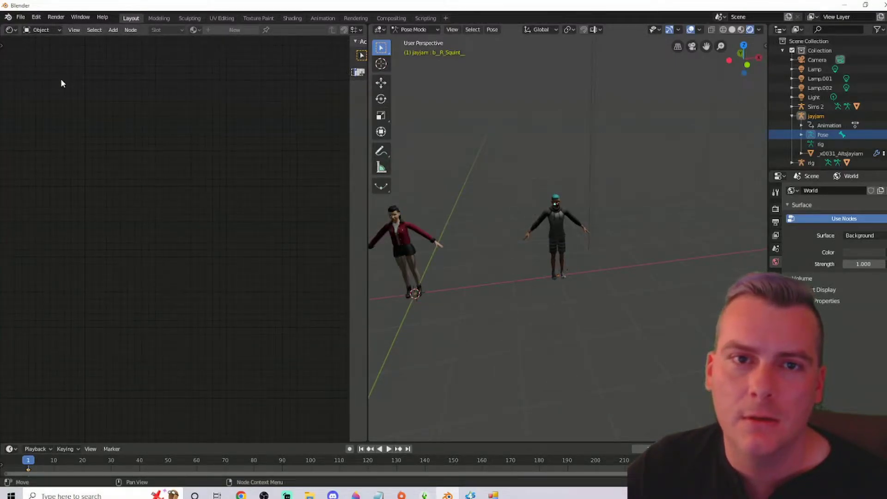
left_click(15, 32)
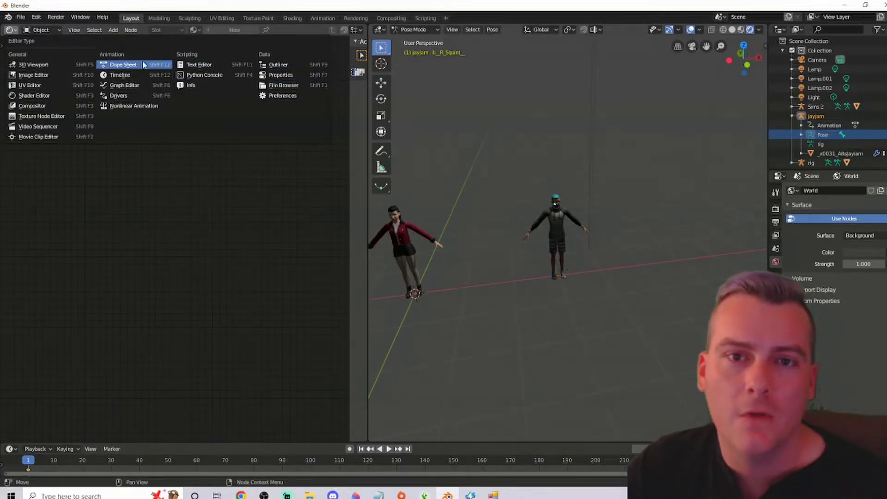
left_click(133, 107)
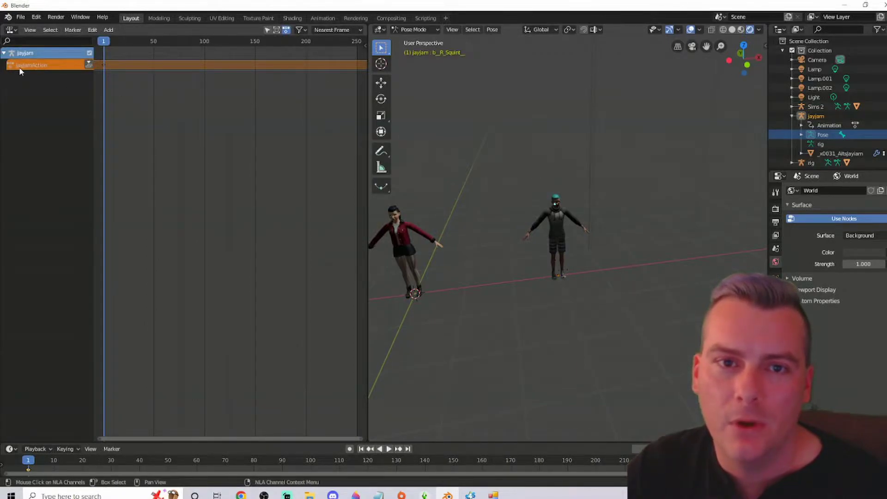
Push the jayjam action down into an NLA track and delete its strip, keeping the empty track
left_click(89, 64)
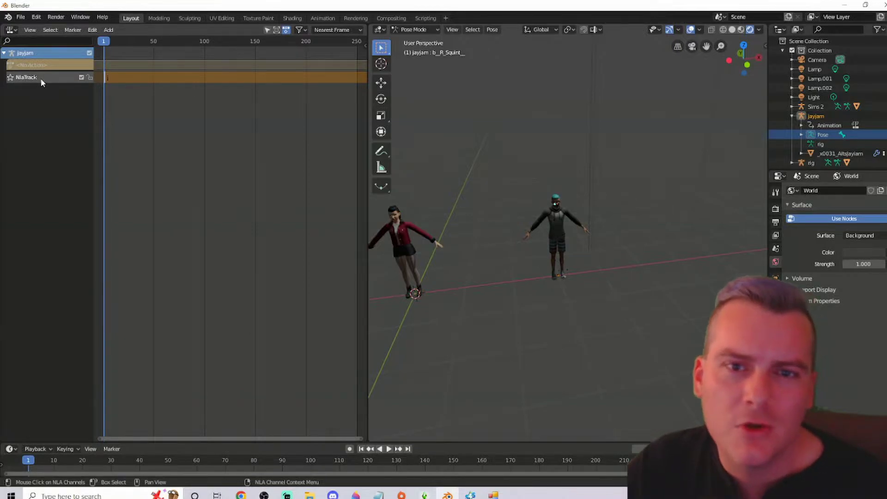
right_click(142, 82)
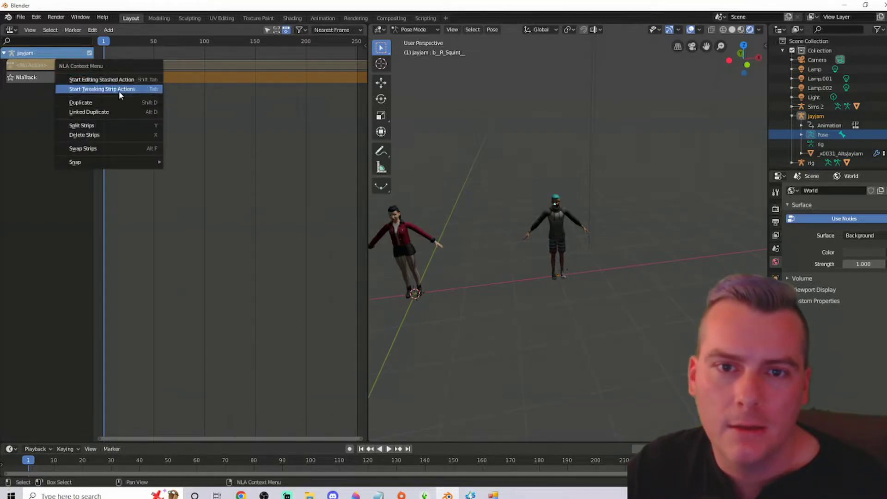
left_click(112, 137)
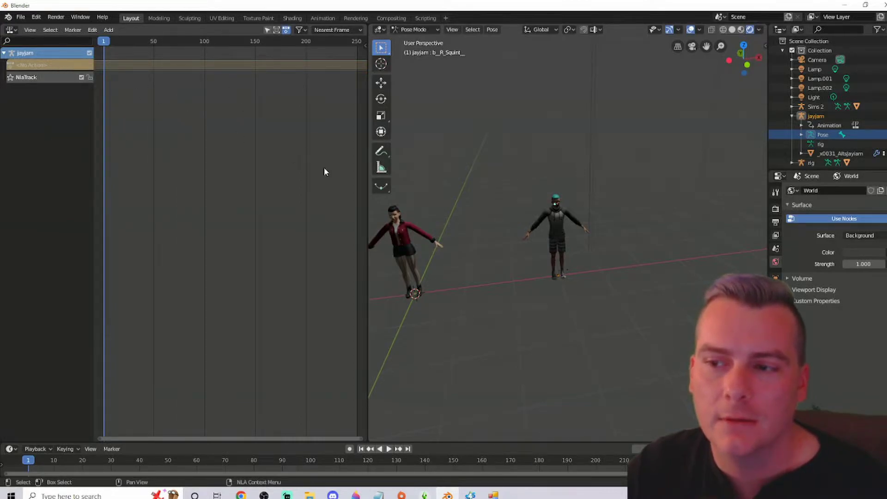
middle_click_drag(560, 208, 580, 206)
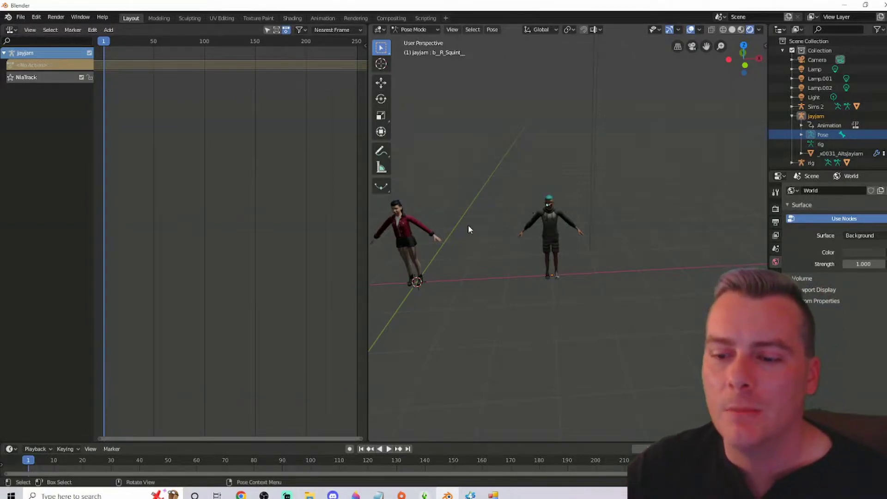
Switch to Sims 4 Studio and open the [SP]Bella package from the Desktop poses folder
key("alt+Tab")
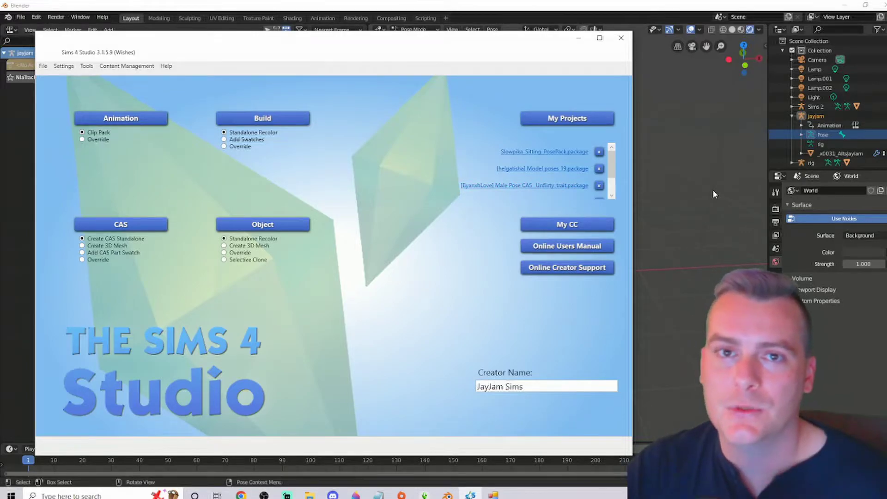
left_click(564, 119)
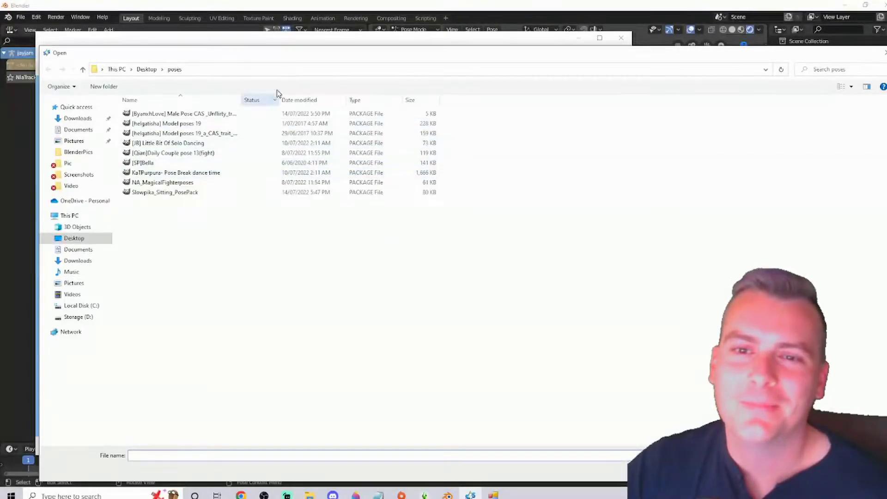
left_click_drag(304, 60, 291, 45)
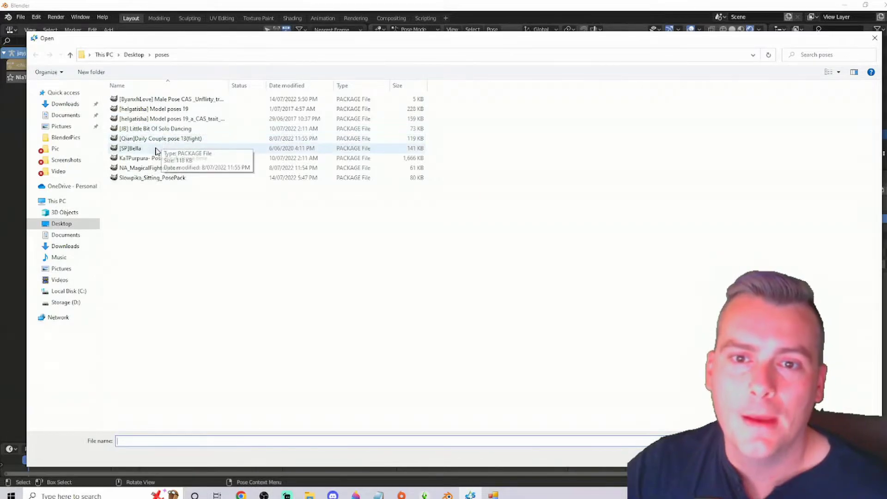
double_click(138, 149)
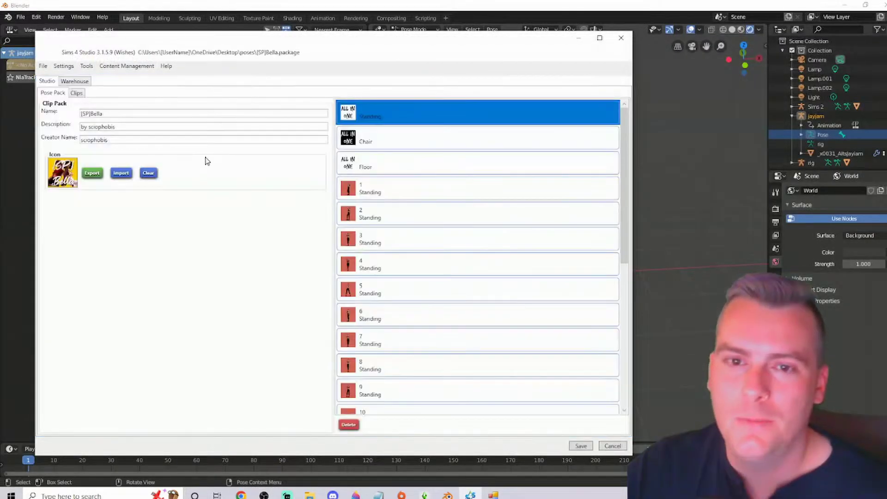
Show the individual clips of the [SP]Bella pose pack and maximize the Sims 4 Studio window
left_click(77, 93)
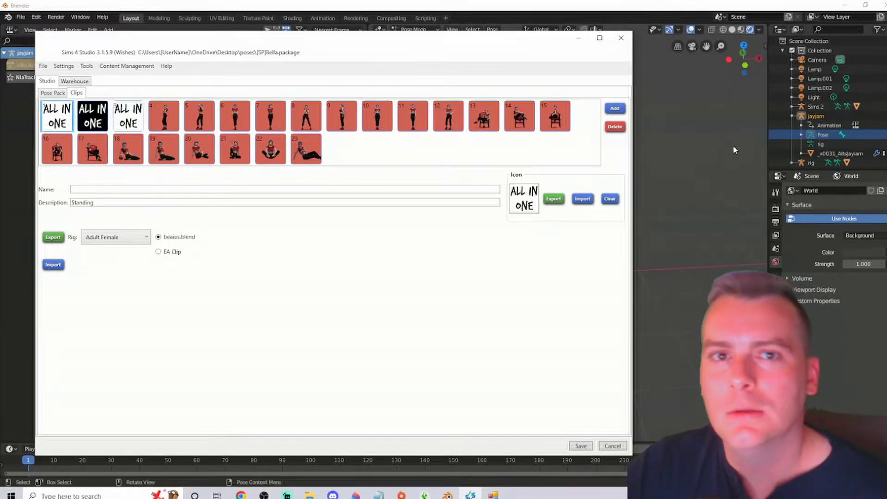
left_click(199, 117)
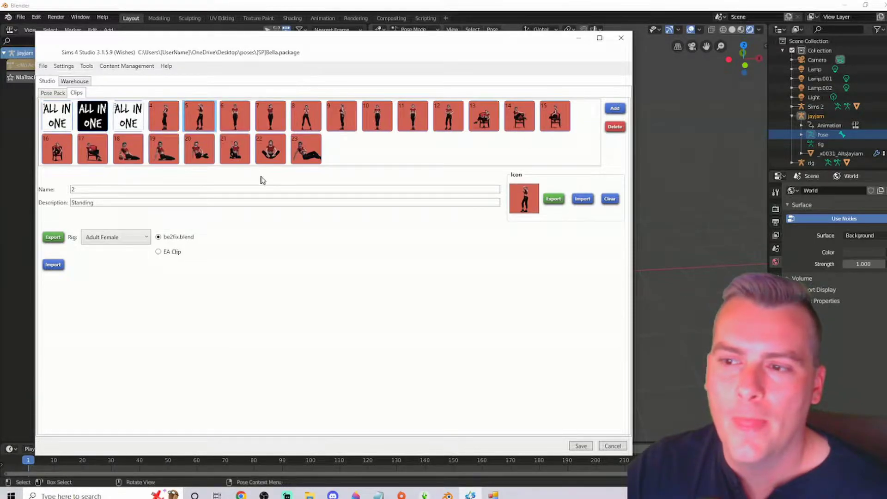
left_click(52, 93)
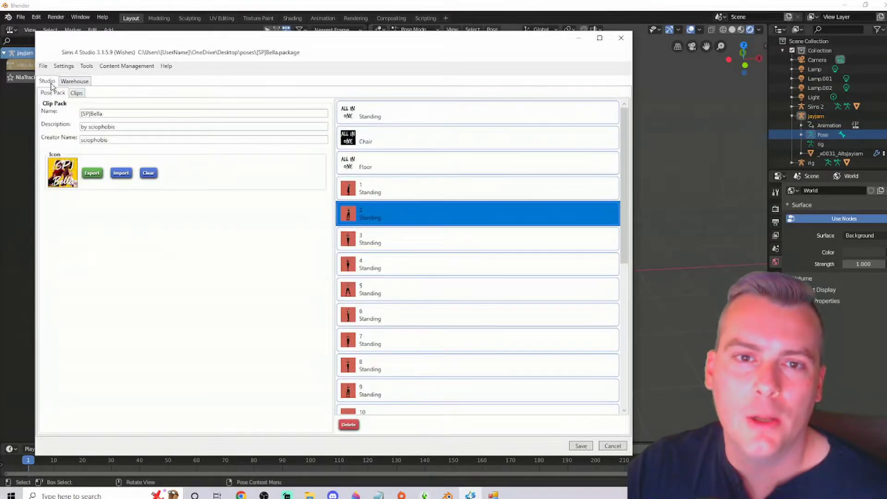
left_click(78, 94)
left_click(600, 38)
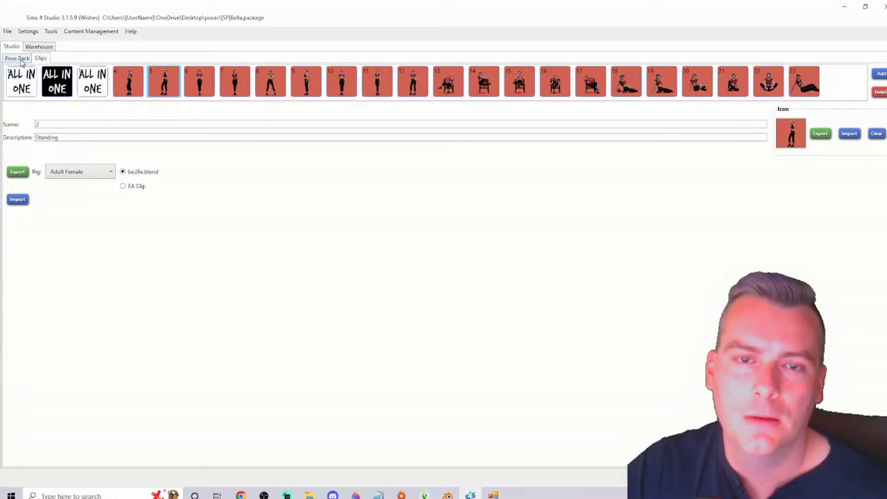
Browse the standing pose clips and select clip 12
left_click(228, 88)
left_click(405, 88)
left_click(322, 85)
left_click(345, 86)
left_click(379, 84)
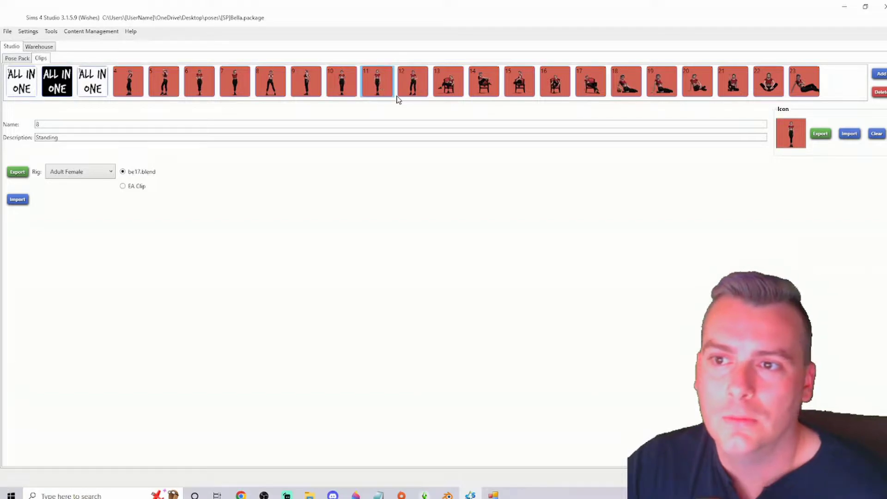
left_click(418, 86)
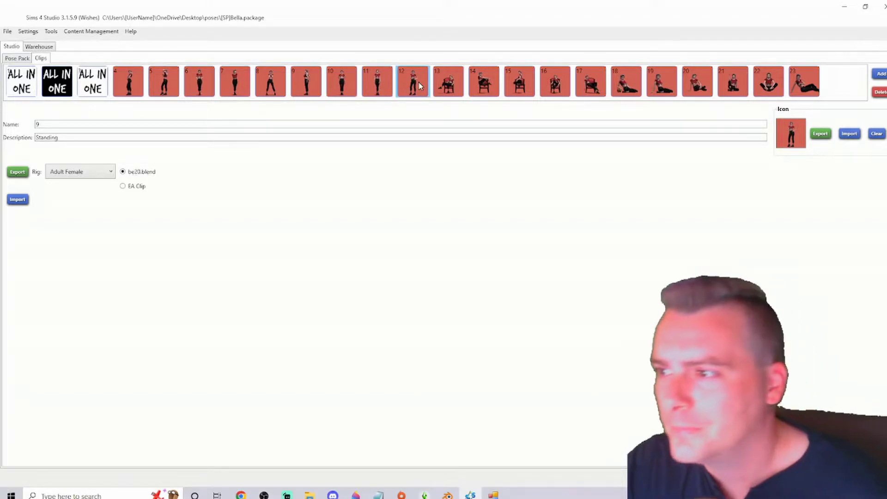
Review the standing pose clips and export the clip with source be2fix.blend to the poses folder as "Standing With Hands behind"
left_click(18, 58)
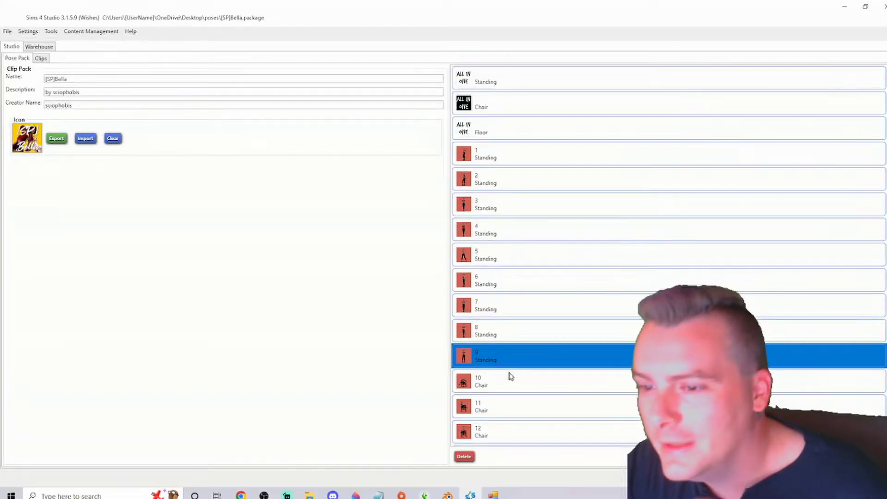
left_click(40, 58)
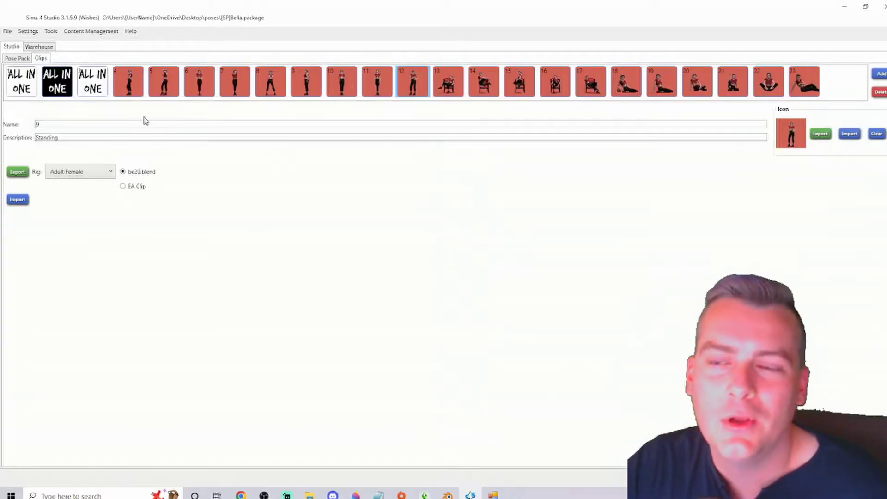
left_click(343, 81)
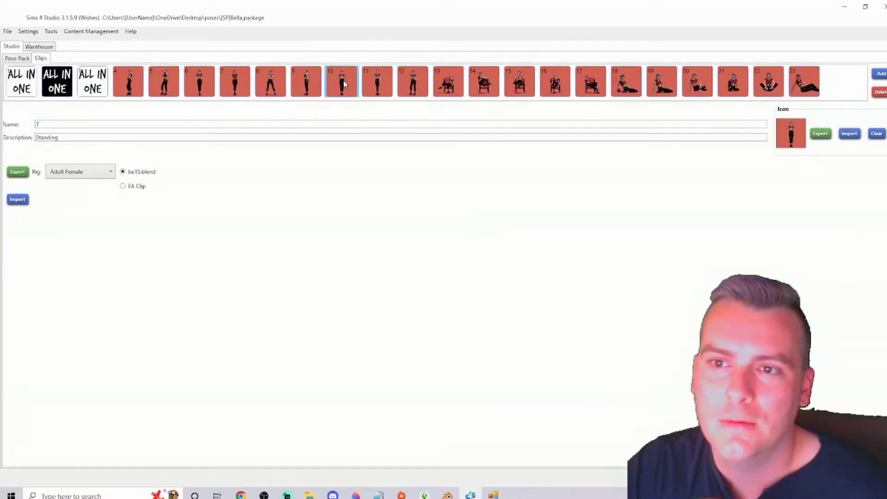
left_click(271, 83)
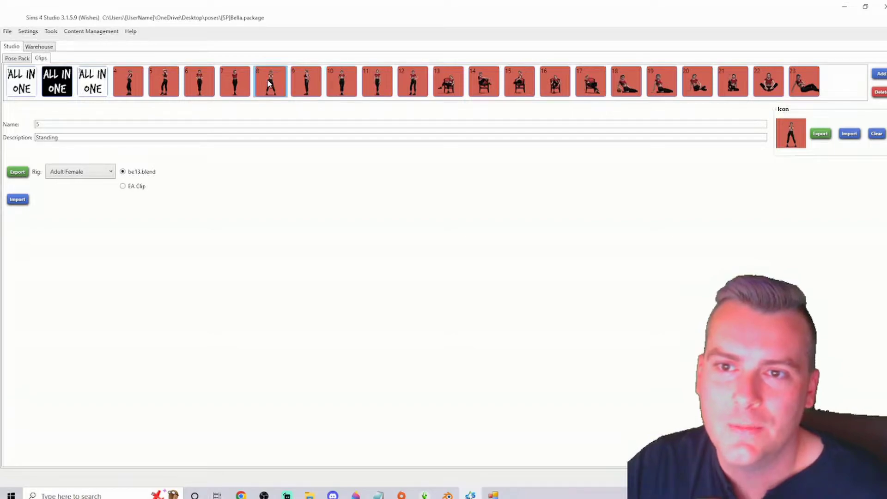
left_click(156, 84)
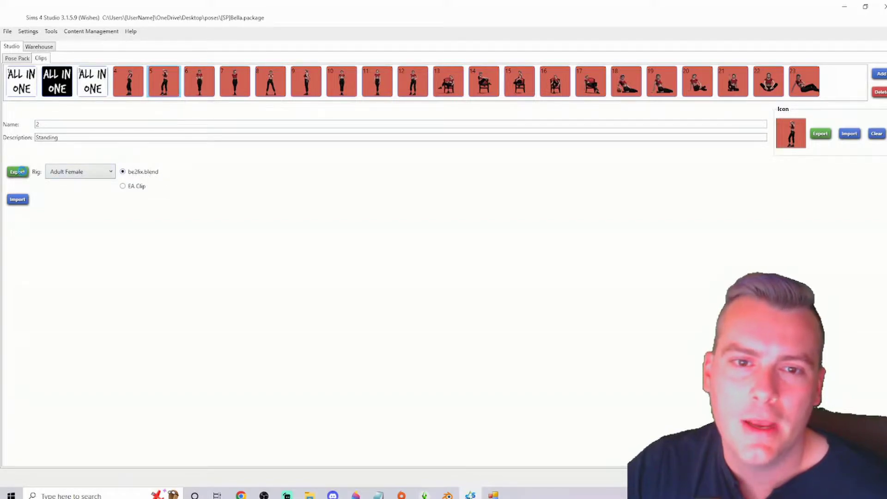
left_click(17, 172)
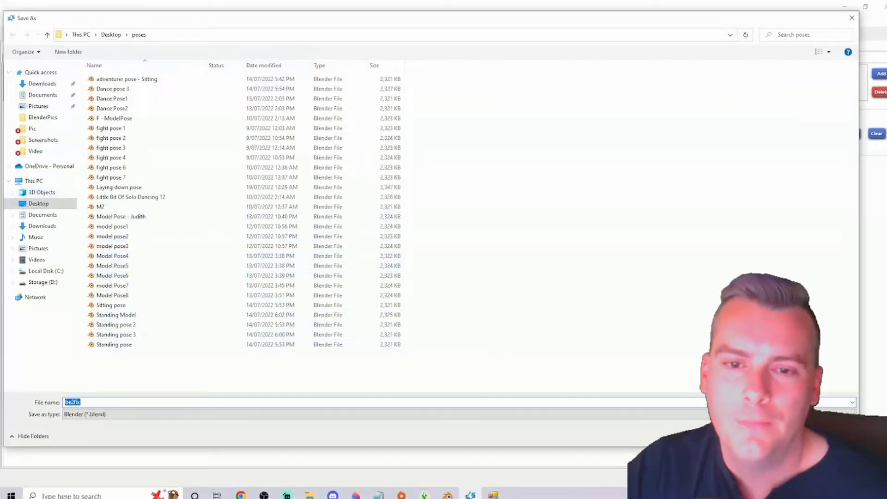
type("S")
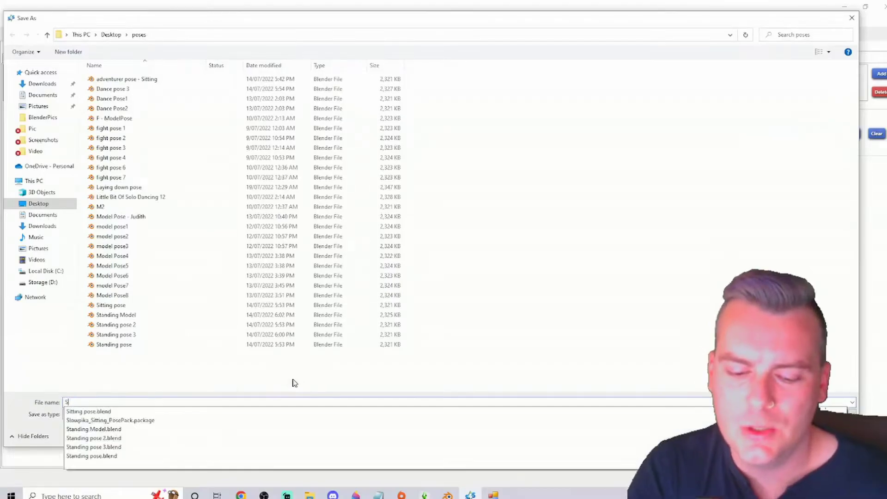
type("tanding With Hand")
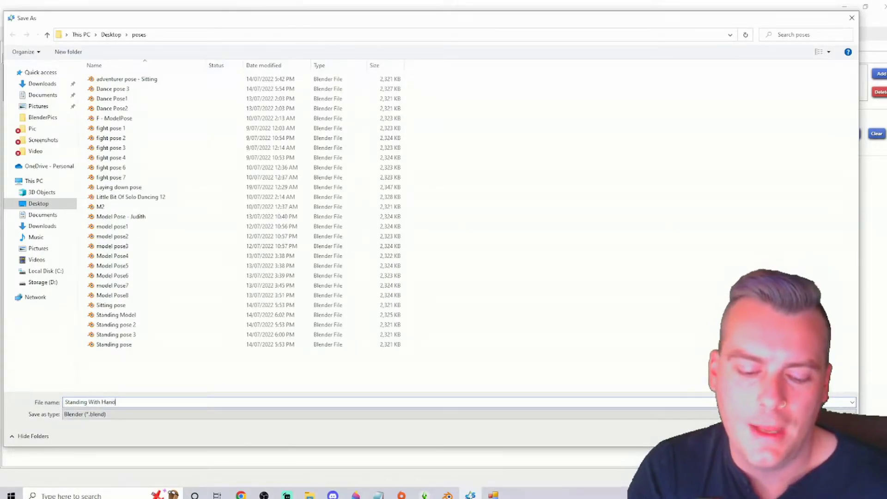
type("s behind")
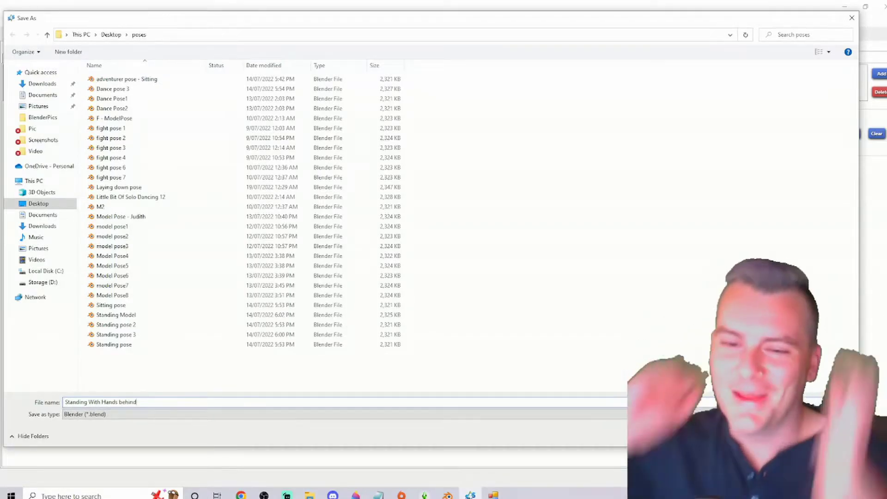
key("Return")
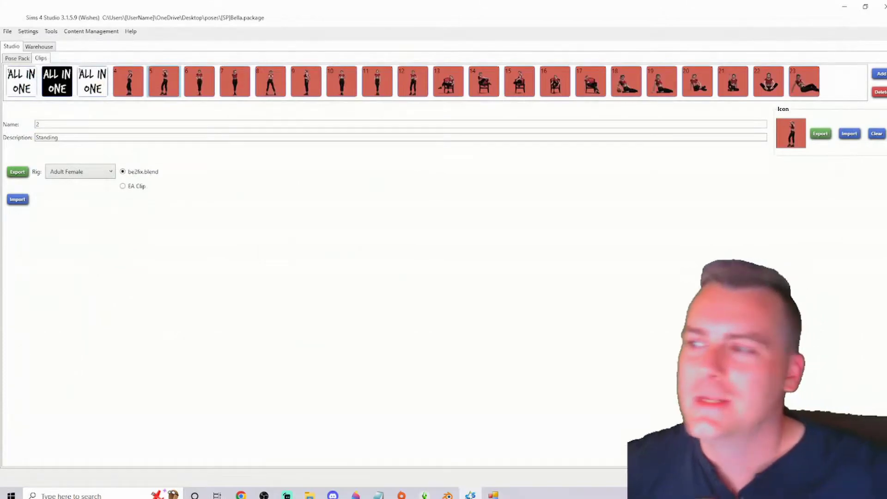
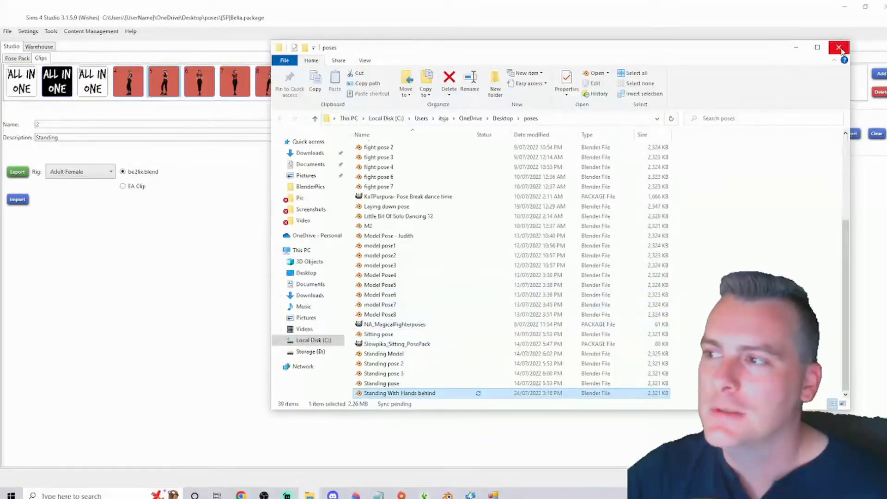
Close the poses folder window, switch to Blender and open the file browser for appending data
left_click(839, 47)
left_click(845, 9)
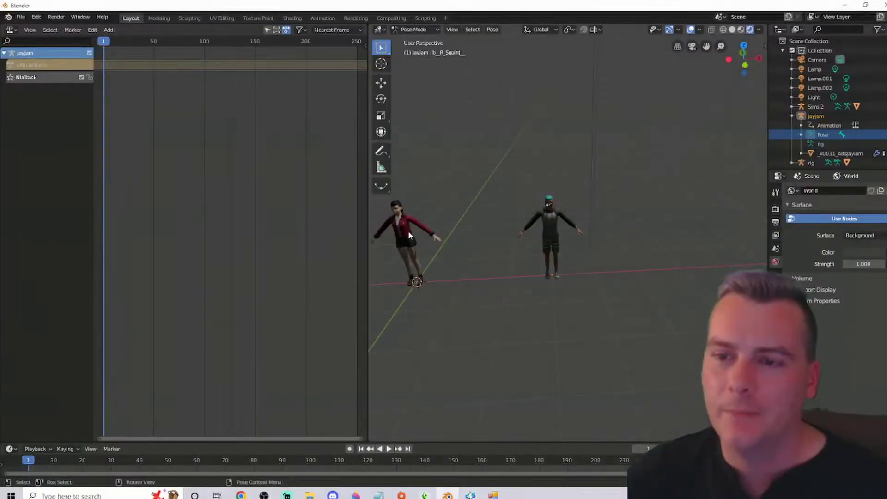
left_click(22, 17)
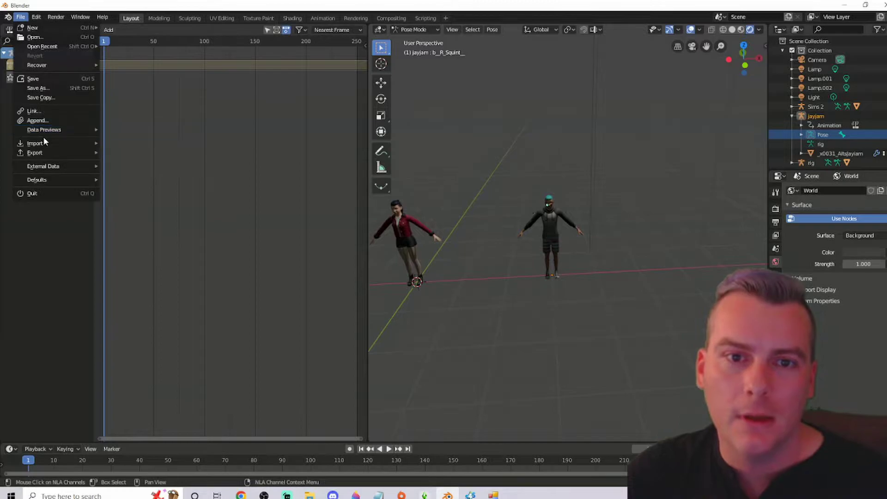
mouse_move(48, 146)
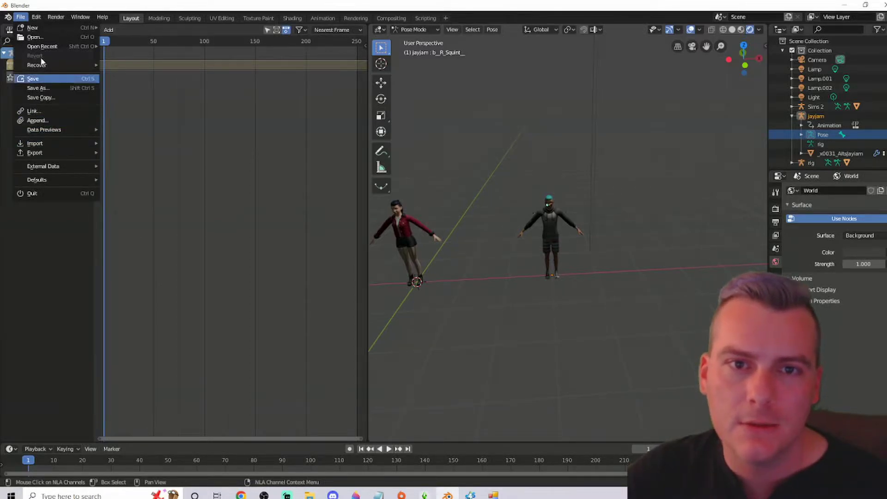
left_click(49, 122)
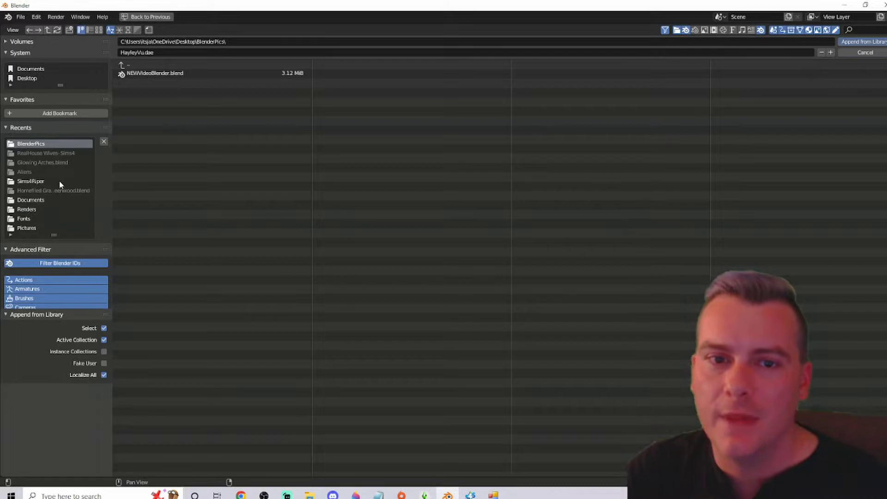
Append the sciophobis PosePack action from "Standing With Hands behind.blend" in the Desktop's poses folder
left_click(122, 65)
left_click(121, 66)
left_click(121, 66)
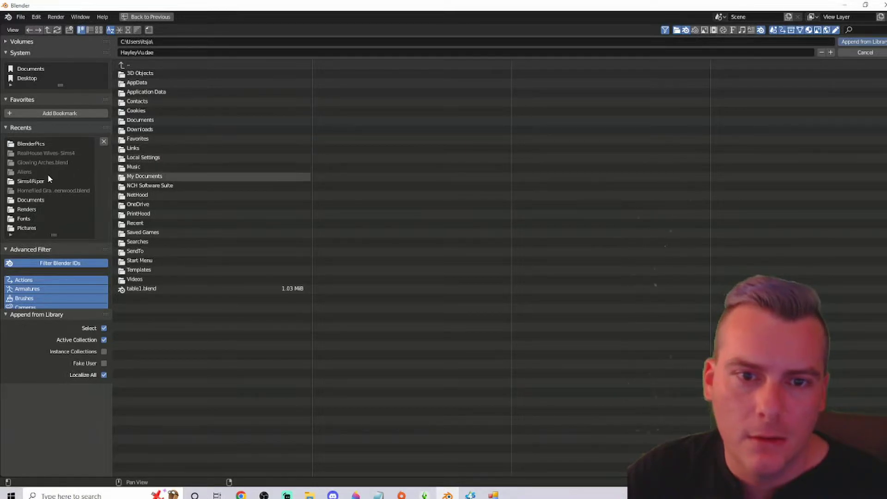
left_click(18, 77)
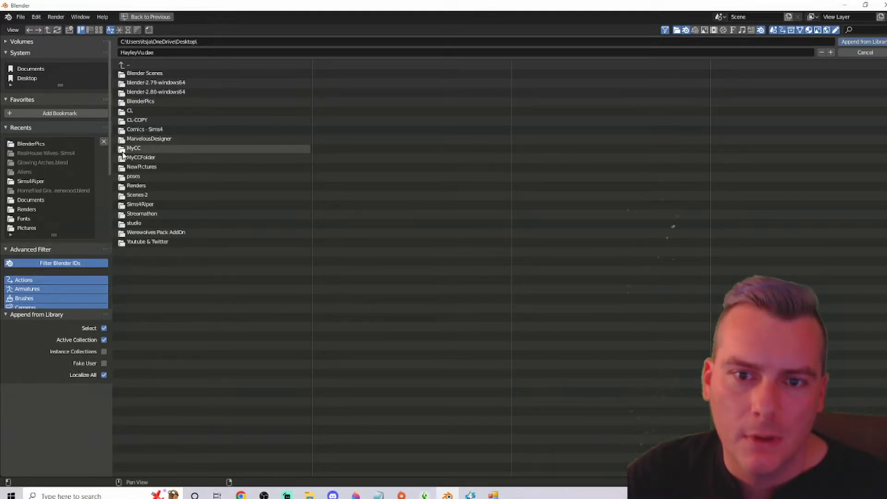
left_click(133, 176)
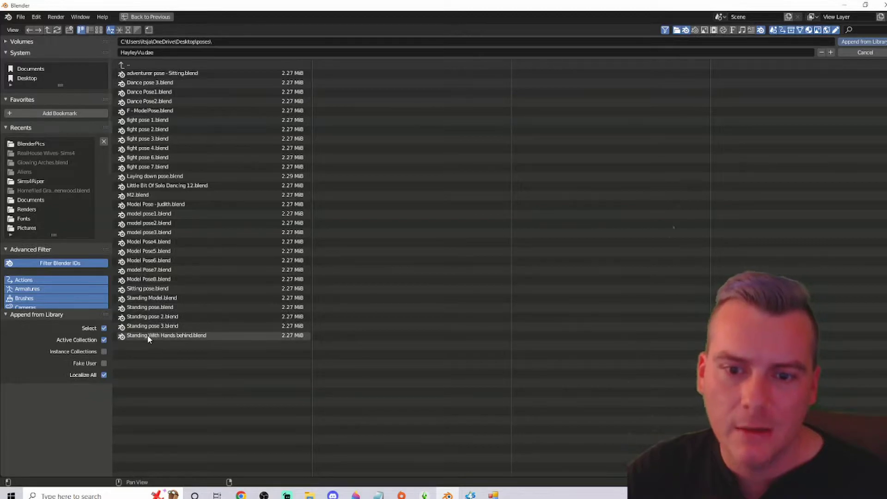
double_click(180, 337)
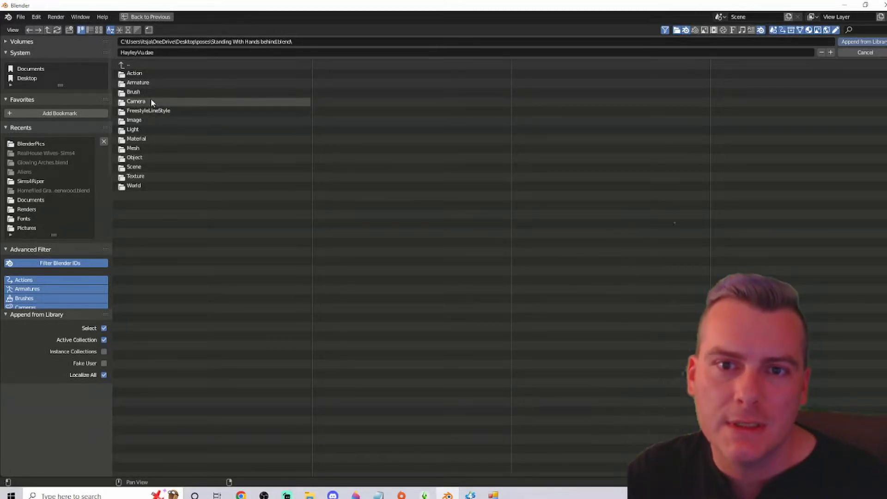
double_click(122, 75)
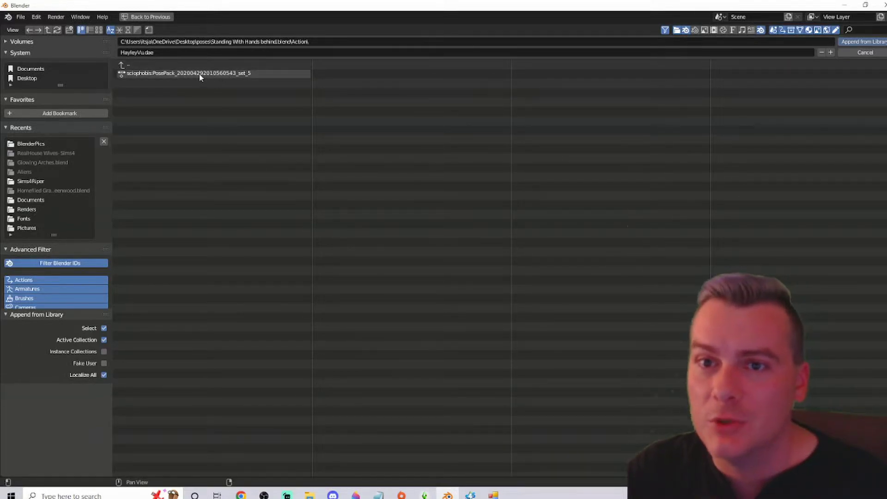
left_click(148, 75)
double_click(148, 74)
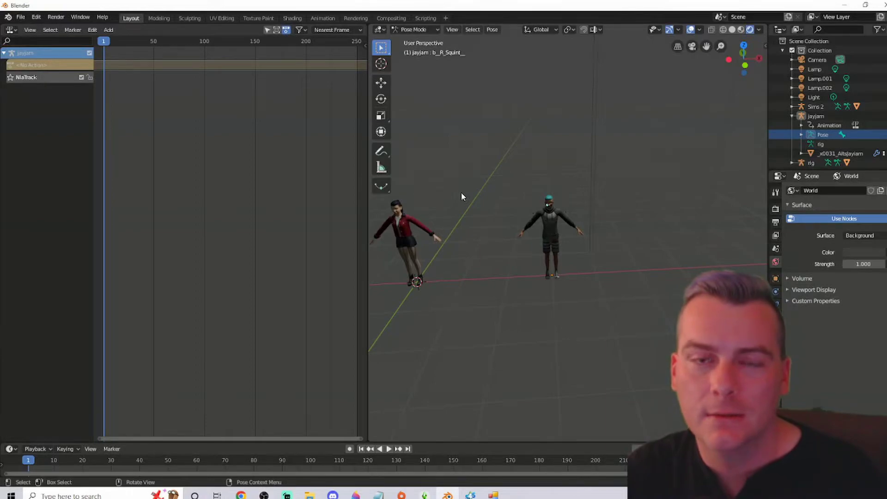
Add the appended sciophobis PosePack action as an action strip on jayjam's NLA track and inspect the posed character
left_click(109, 31)
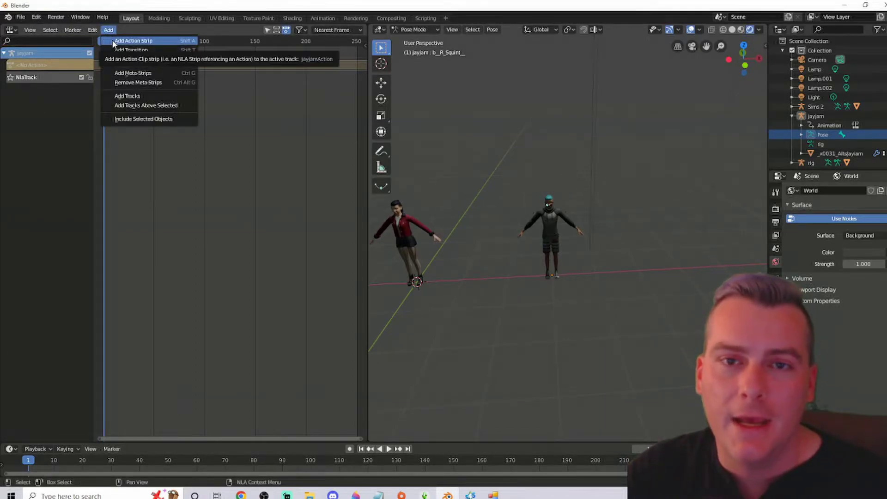
left_click(111, 41)
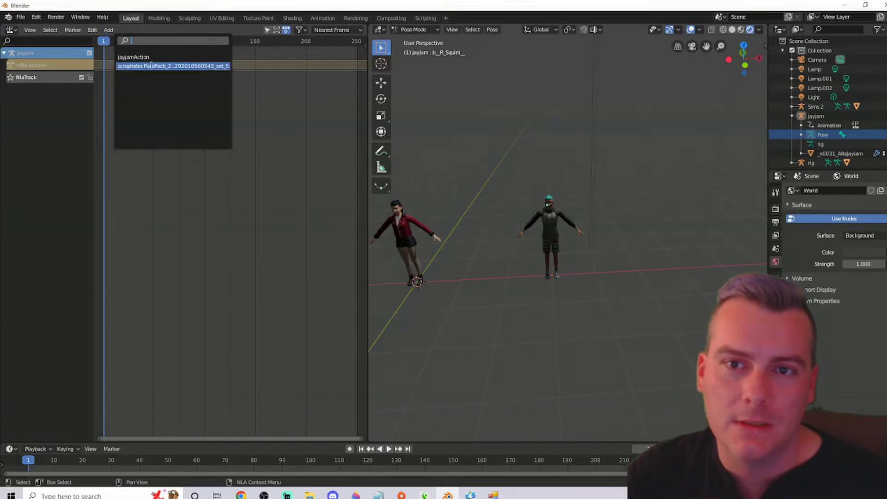
left_click(155, 67)
scroll(495, 250, "up", 5)
middle_click_drag(495, 249, 541, 221)
scroll(541, 220, "down", 2)
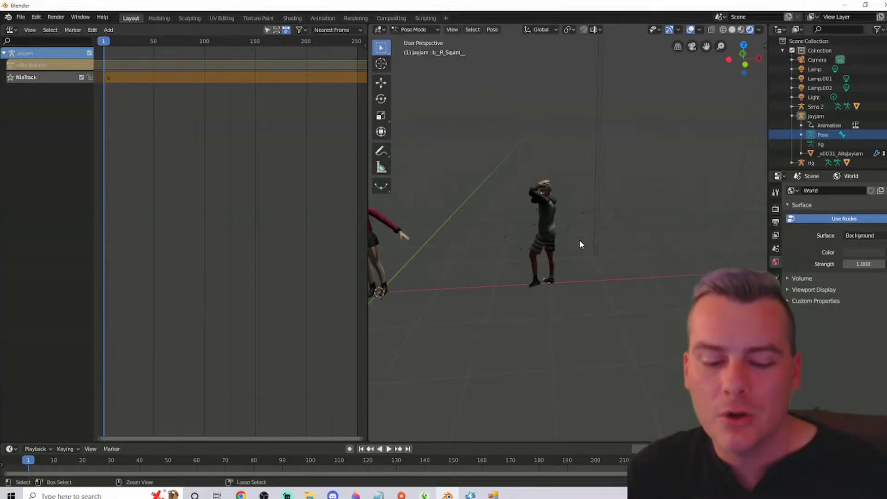
Undo and redo the added action strip to compare the jayjam character without and with the pose
key("ctrl+z")
scroll(608, 252, "down", 1)
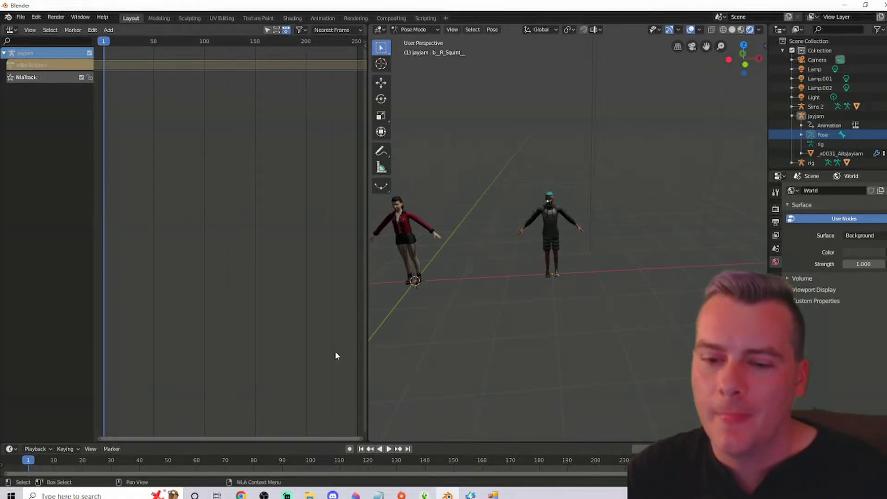
key("ctrl+shift+z")
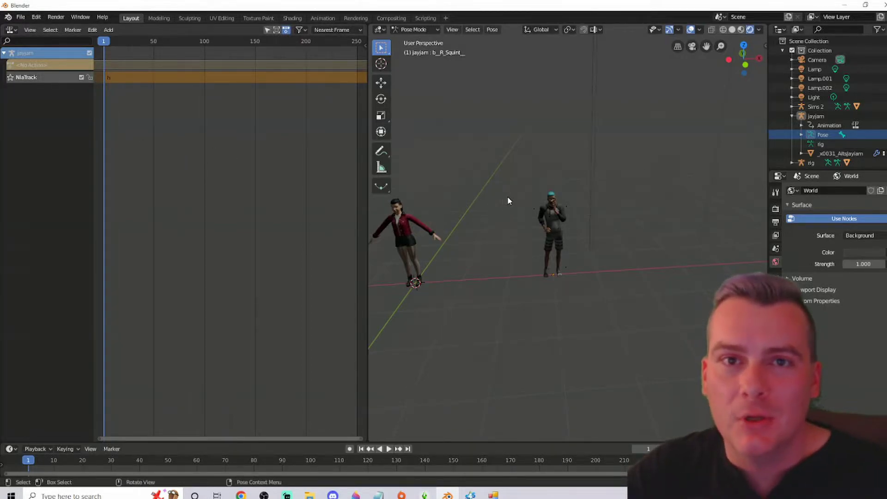
middle_click_drag(654, 165, 571, 205)
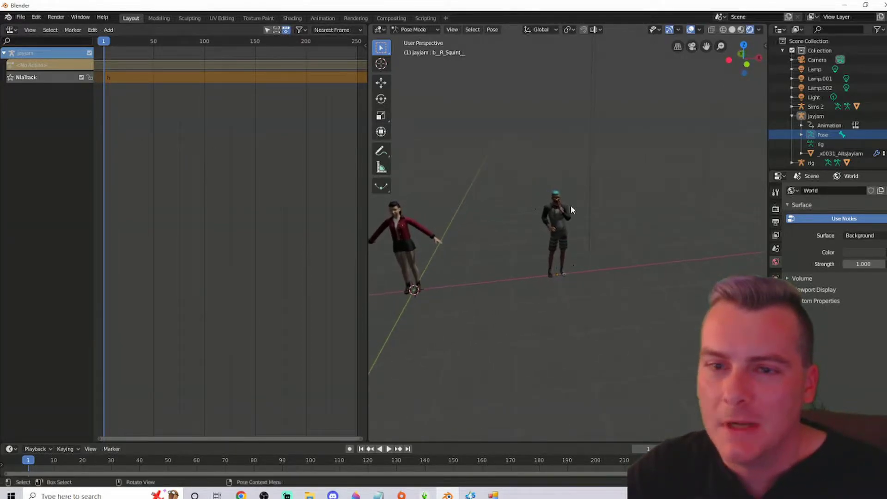
Collapse jayjam's animation channels, leave its Pose Mode and collapse jayjam in the scene hierarchy
left_click(4, 53)
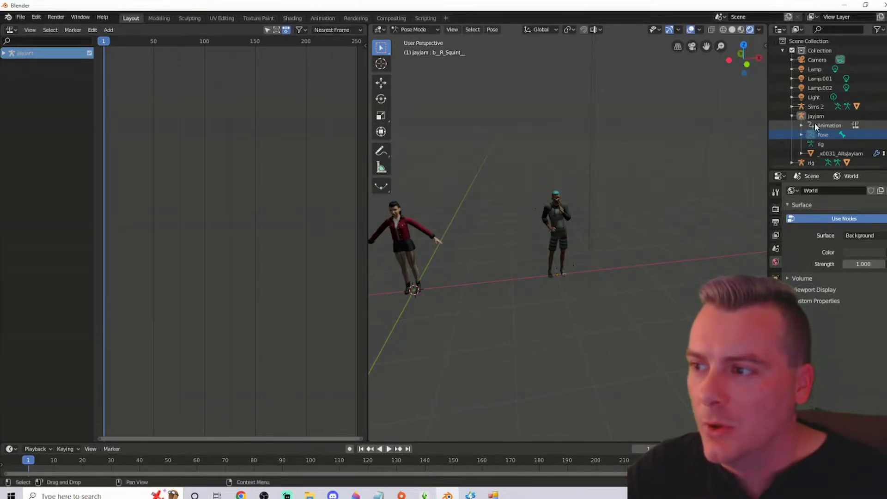
left_click(815, 135)
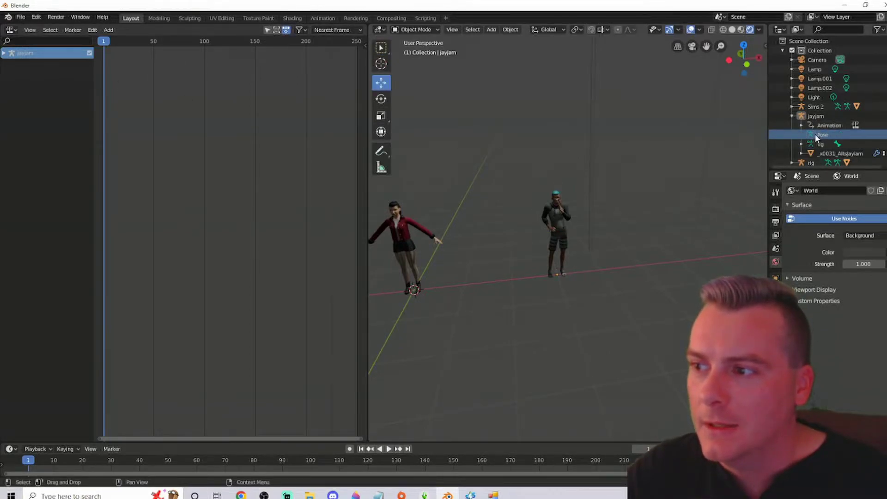
left_click(793, 116)
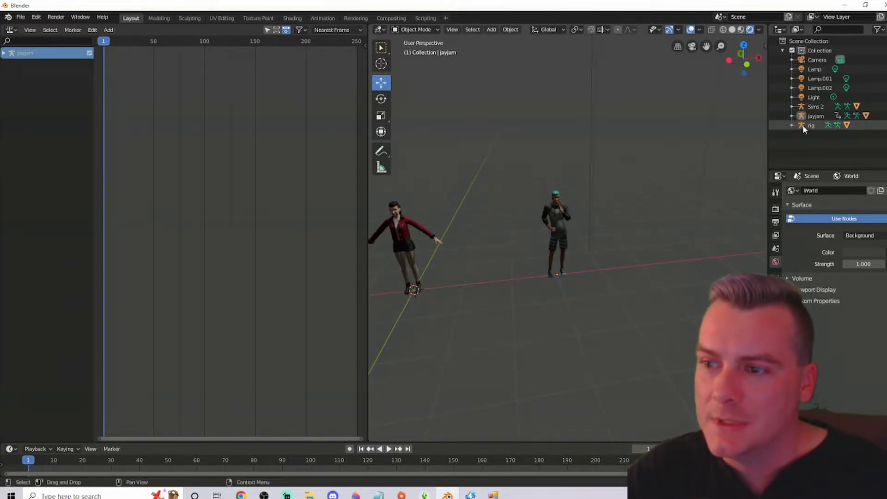
Select the rig of the character in the red jacket, frame it in the viewport and put it into Pose Mode
left_click(803, 125)
left_click_drag(707, 46, 836, 46)
key("KP_Decimal")
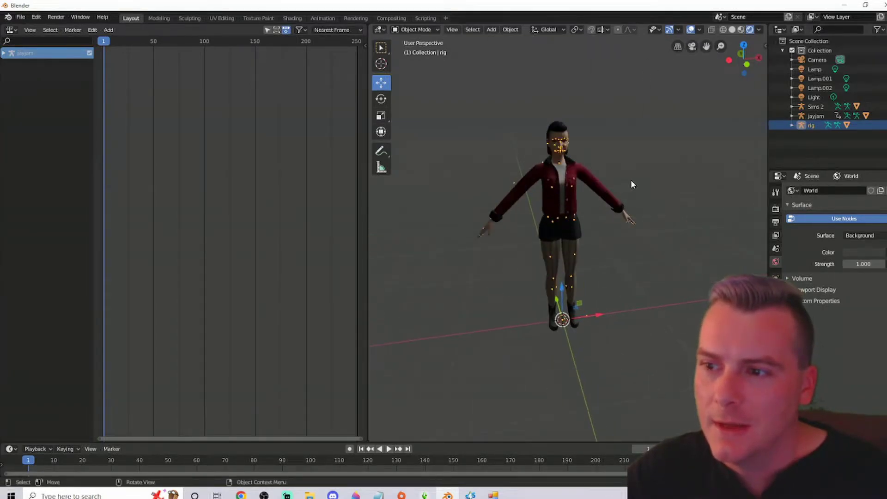
left_click(791, 126)
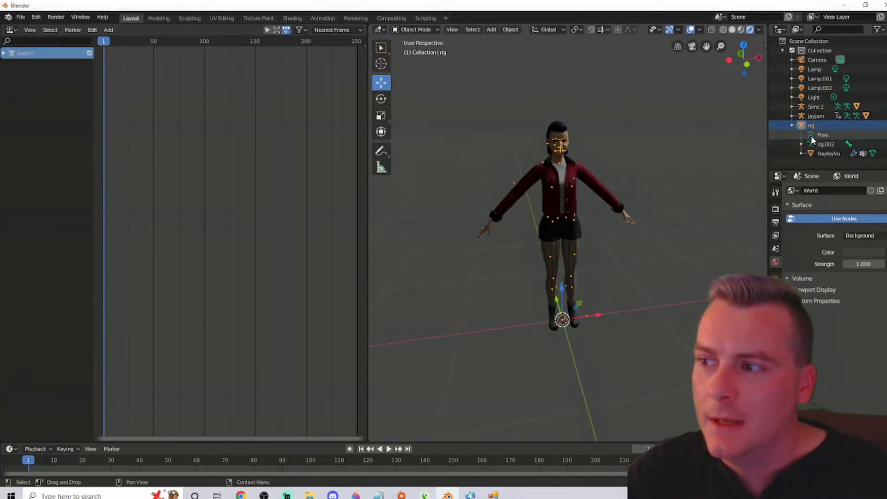
left_click(813, 135)
scroll(650, 155, "up", 5)
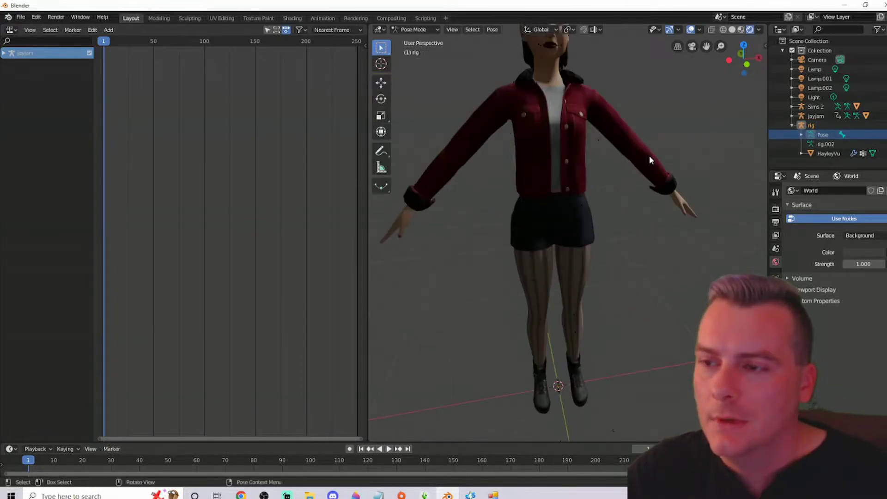
middle_click_drag(650, 159, 656, 179)
scroll(657, 178, "up", 5)
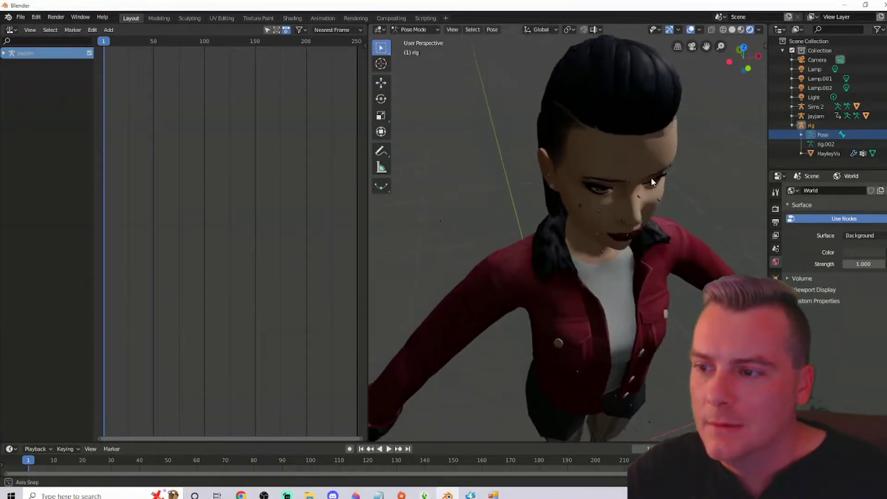
scroll(649, 176, "up", 6)
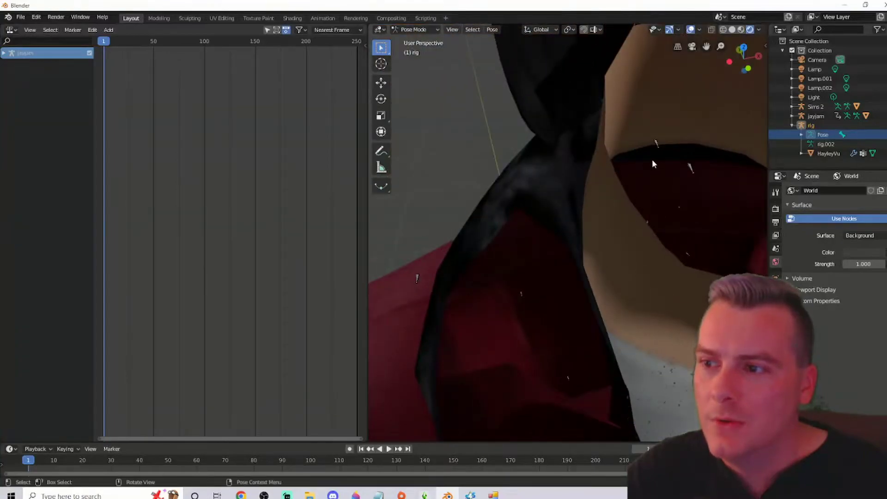
Insert a LocRotScale keyframe on the b__backNeck_slot bone of the red-jacketed character's rig
left_click(657, 143)
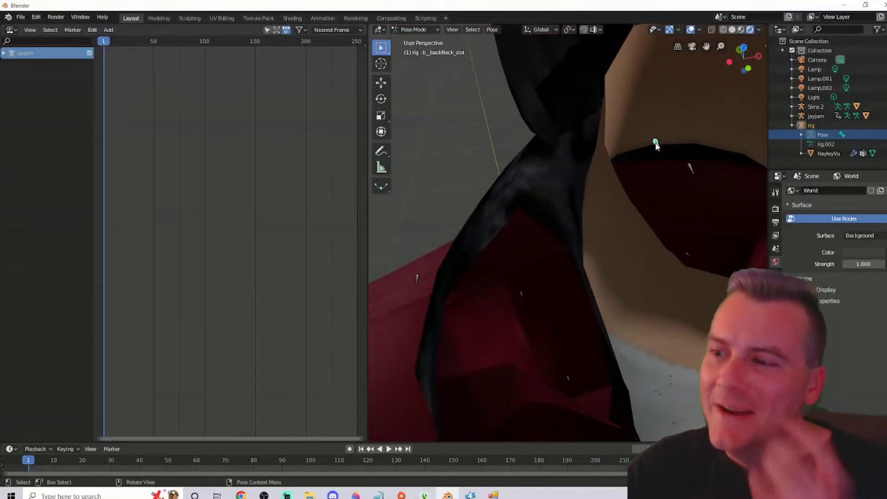
key("i")
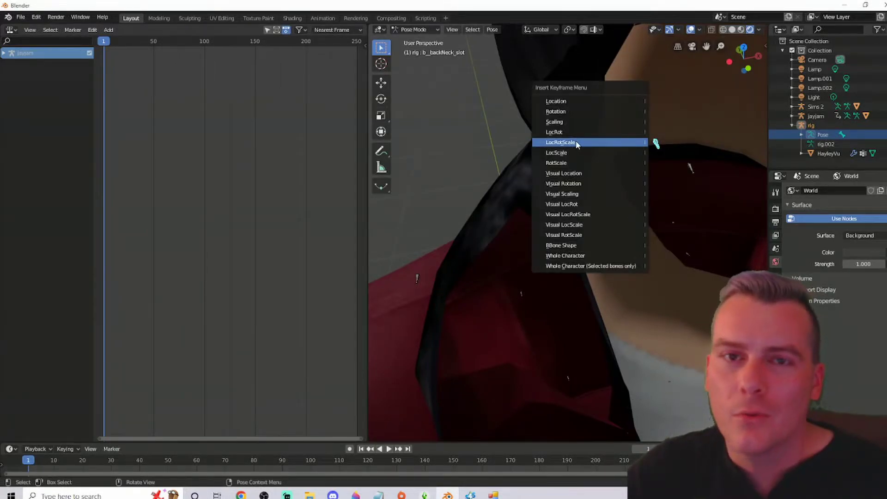
left_click(561, 142)
scroll(603, 155, "down", 8)
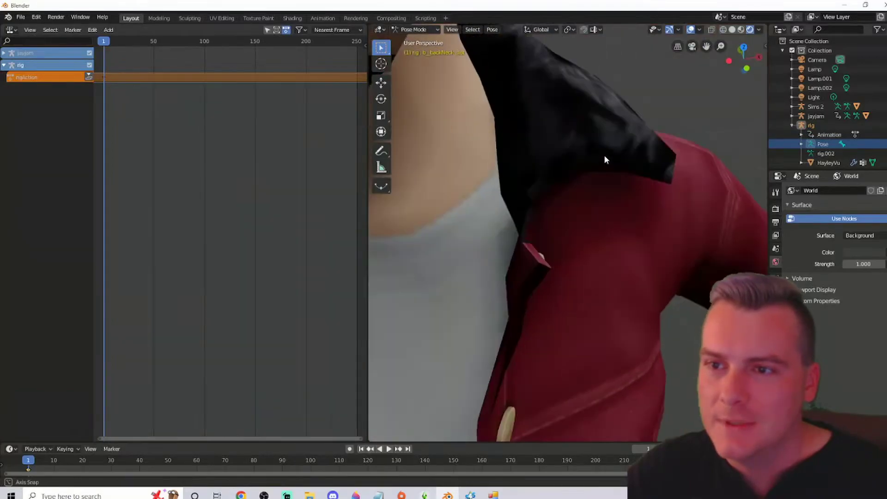
scroll(603, 158, "up", 1)
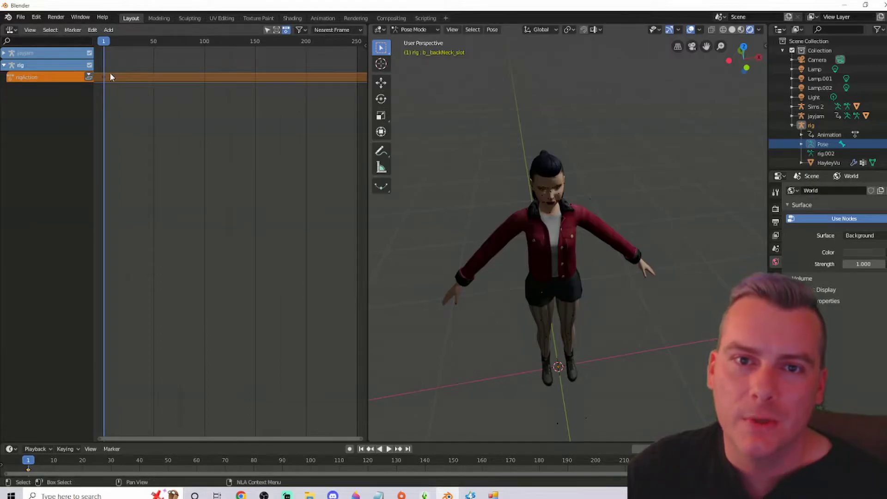
Push rigAction down to an NLA track on rig and delete the resulting strip, leaving the track empty
left_click(89, 77)
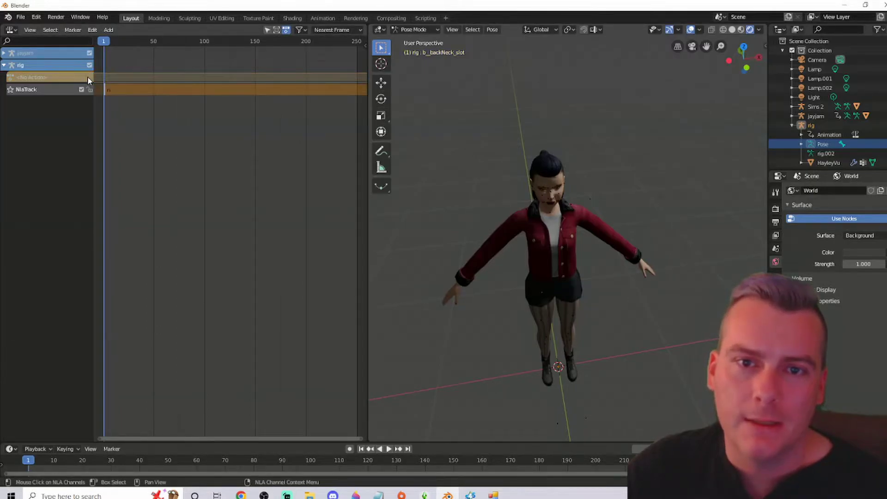
right_click(129, 90)
left_click(129, 91)
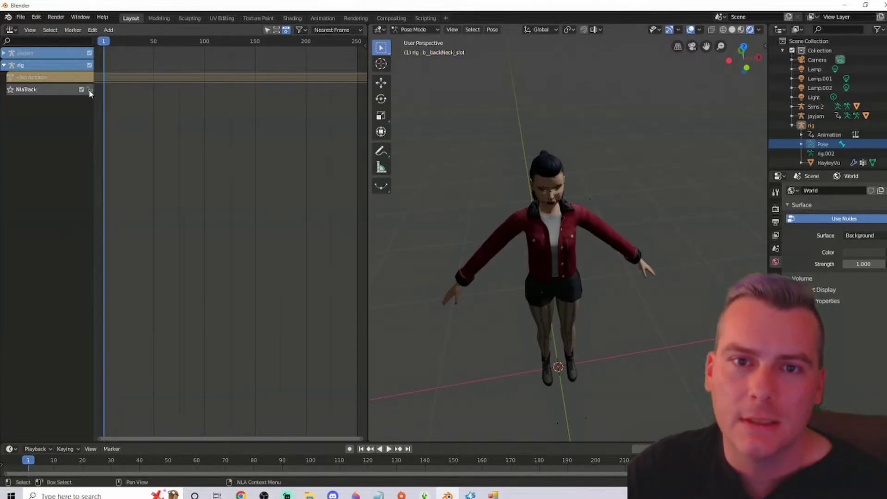
Try adding the sciophobis PosePack set_5 action as an action strip while jayjam's channel is still selected, and undo it
middle_click_drag(451, 151, 451, 144)
scroll(451, 143, "down", 5)
middle_click_drag(748, 208, 613, 203)
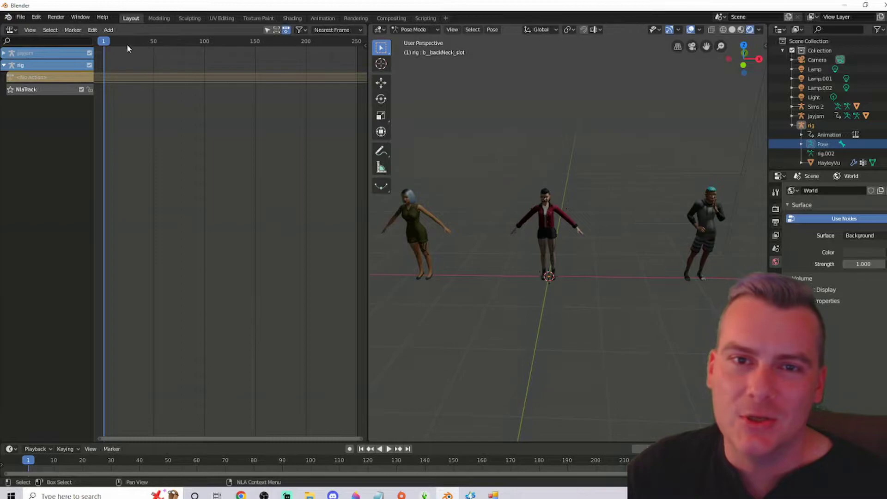
left_click(108, 30)
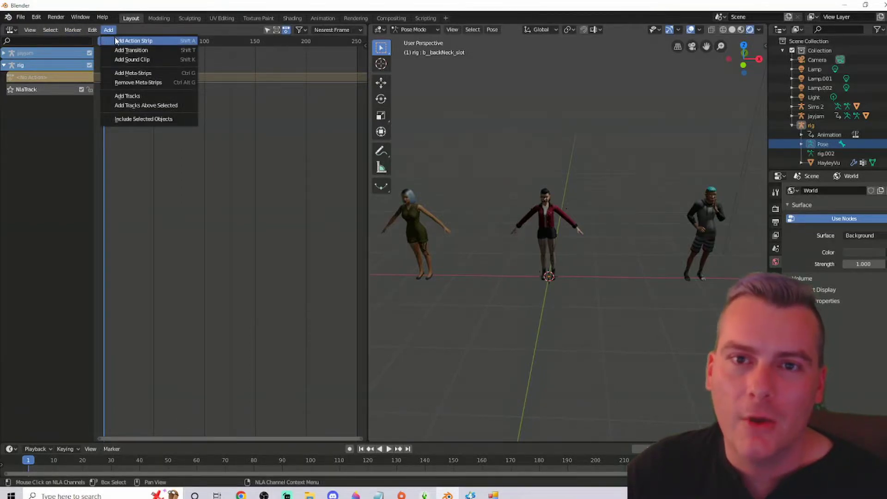
left_click(133, 40)
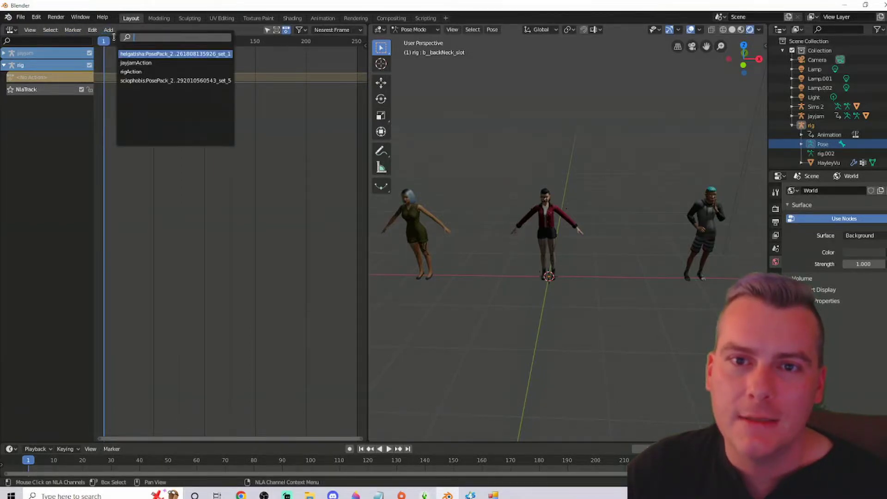
left_click(182, 81)
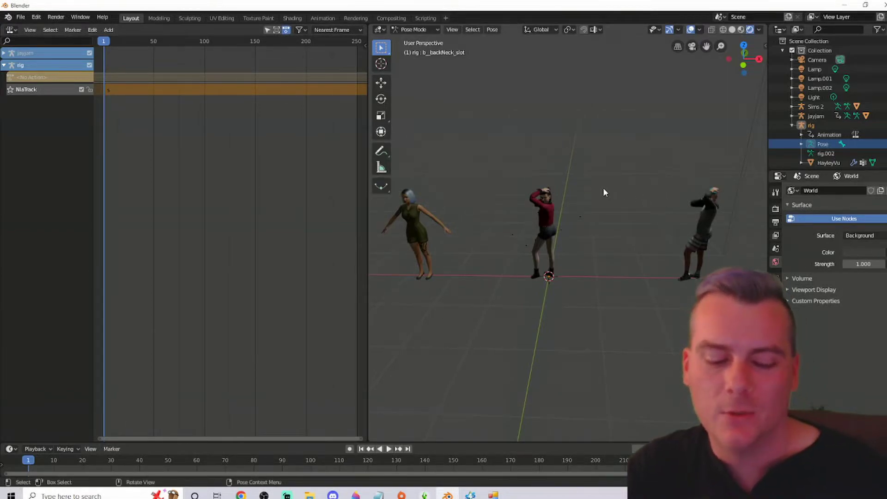
key("ctrl+z")
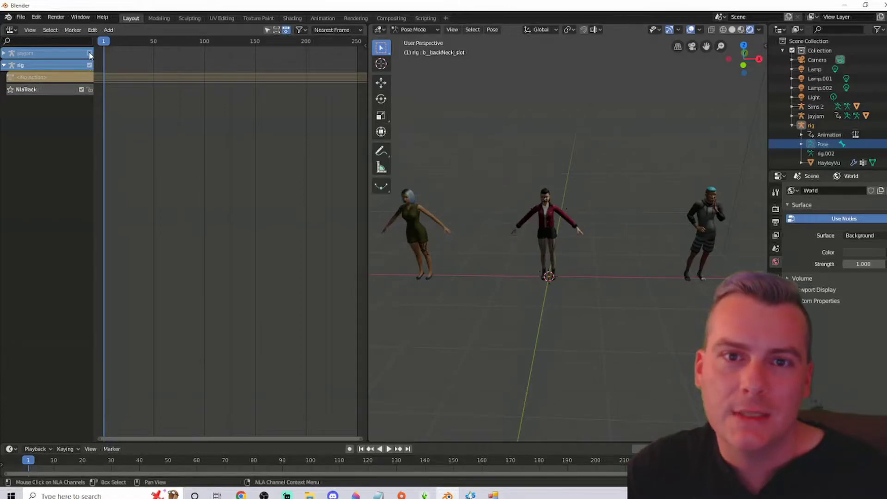
Try the helgatisha PosePack set_1 action as an action strip on rig's NLA track, and undo it
left_click(109, 30)
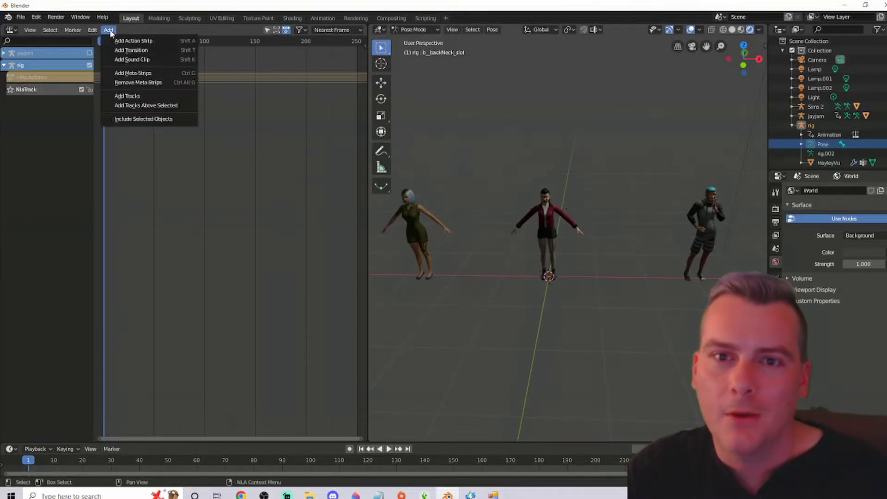
left_click(116, 41)
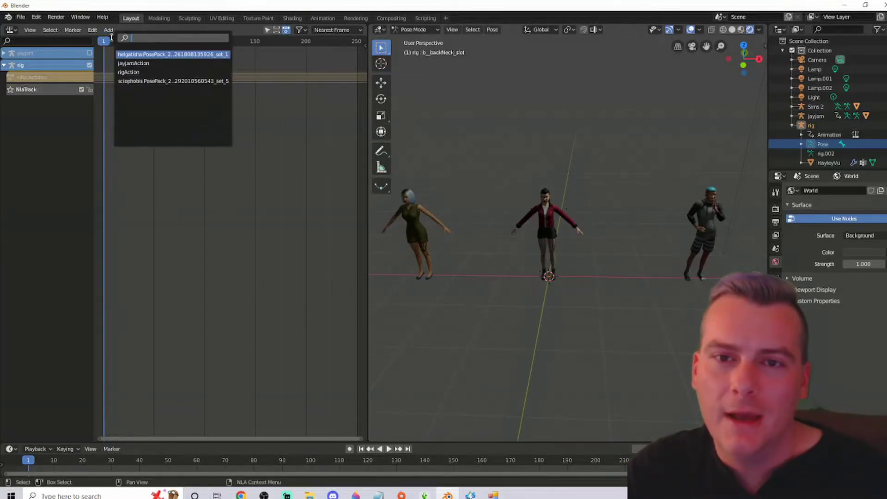
left_click(160, 54)
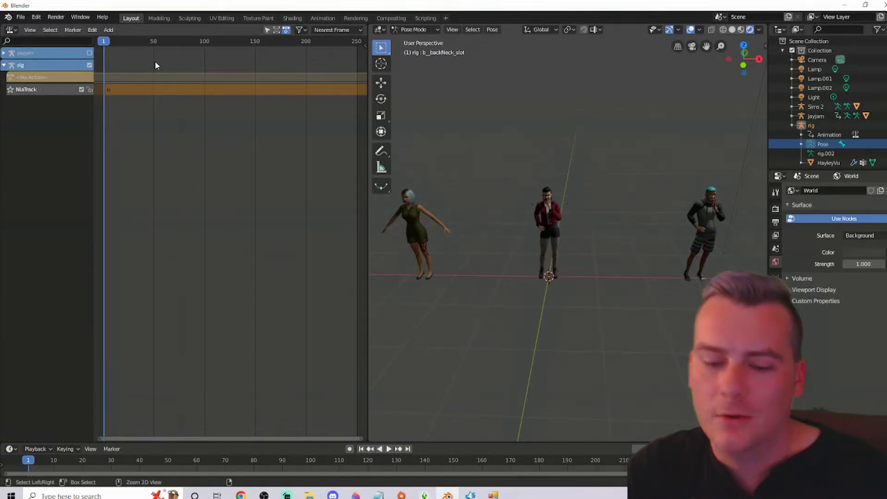
key("ctrl+z")
Add the sciophobis PosePack set_5 action as an action strip on rig's NLA track and inspect the posed character
left_click(109, 30)
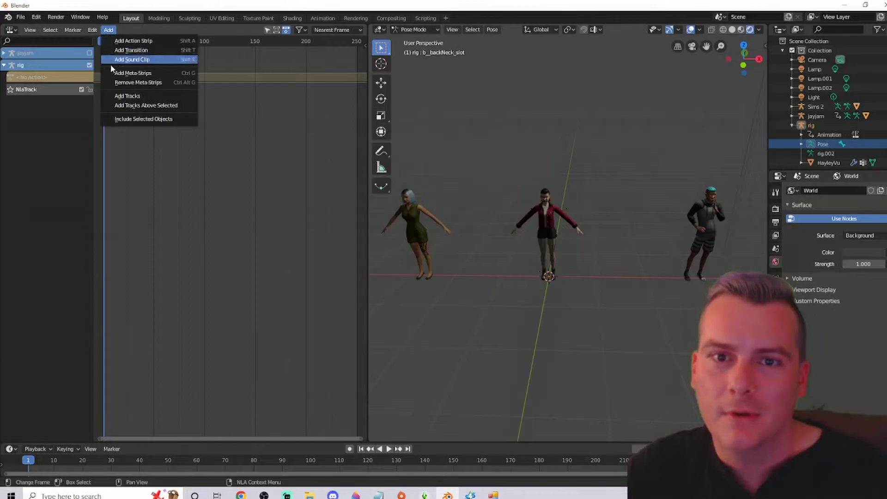
left_click(117, 41)
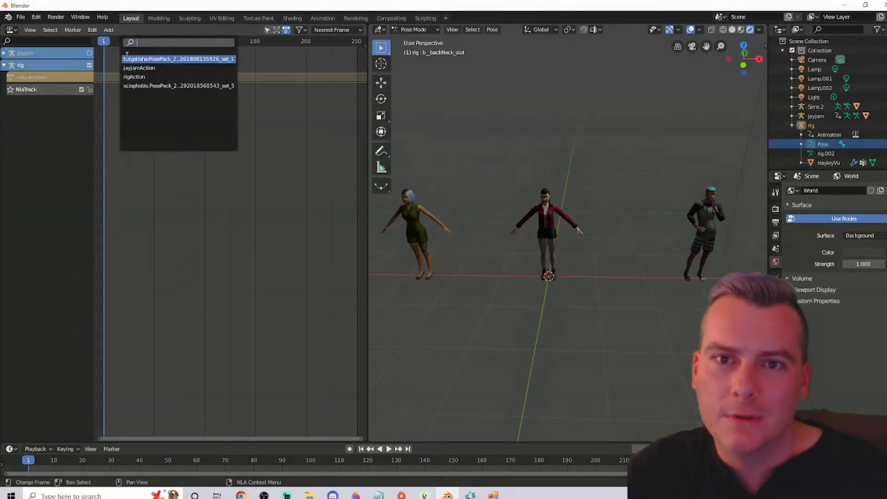
left_click(133, 84)
mouse_move(597, 186)
middle_mouse_down()
mouse_move(613, 186)
mouse_move(597, 183)
middle_mouse_up()
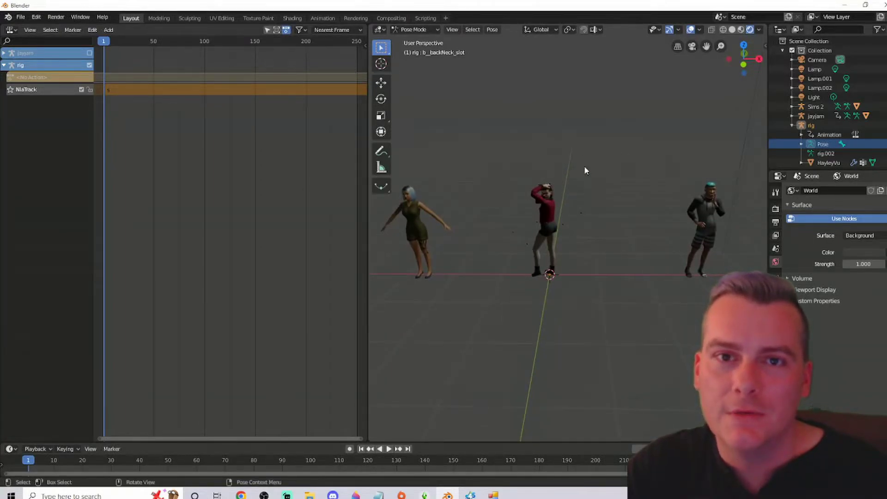
left_click(89, 66)
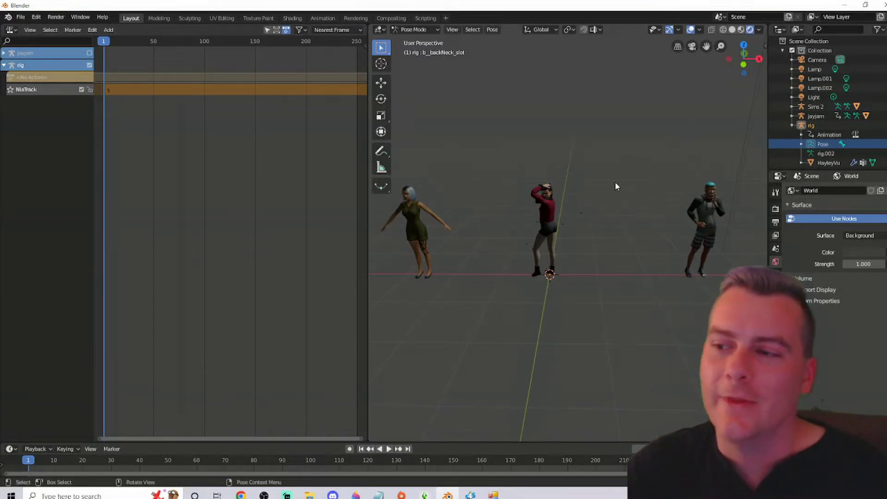
middle_click_drag(596, 202, 604, 210)
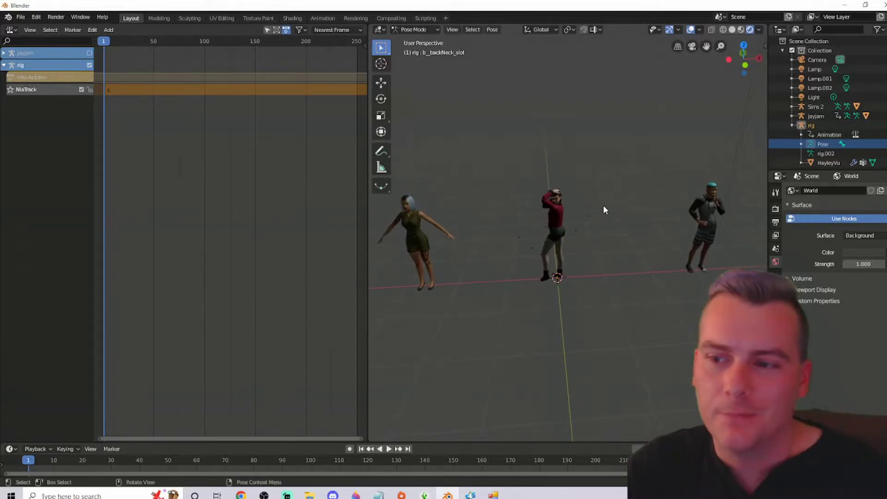
mouse_move(531, 181)
middle_mouse_down()
mouse_move(624, 196)
mouse_move(642, 190)
mouse_move(626, 190)
mouse_move(620, 206)
mouse_move(630, 208)
mouse_move(531, 188)
middle_mouse_up()
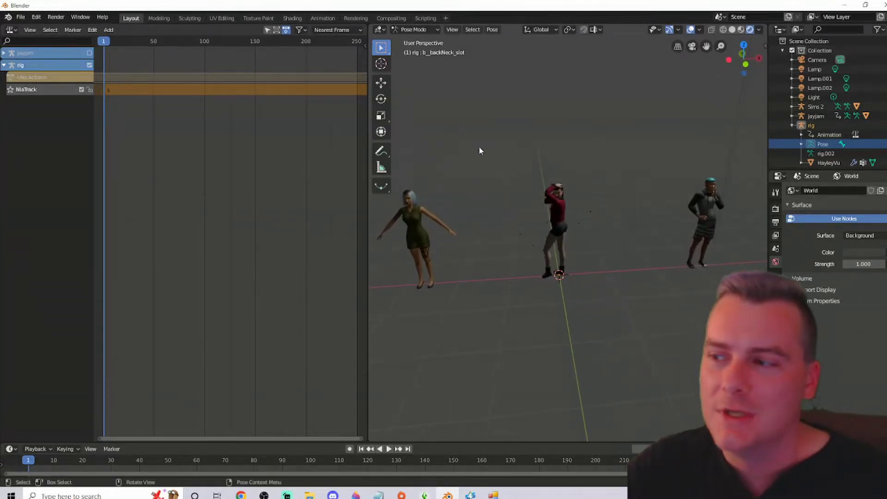
Leave rig's Pose Mode, collapse rig in the scene hierarchy, and put the Sims 2 character into Pose Mode
left_click(812, 144)
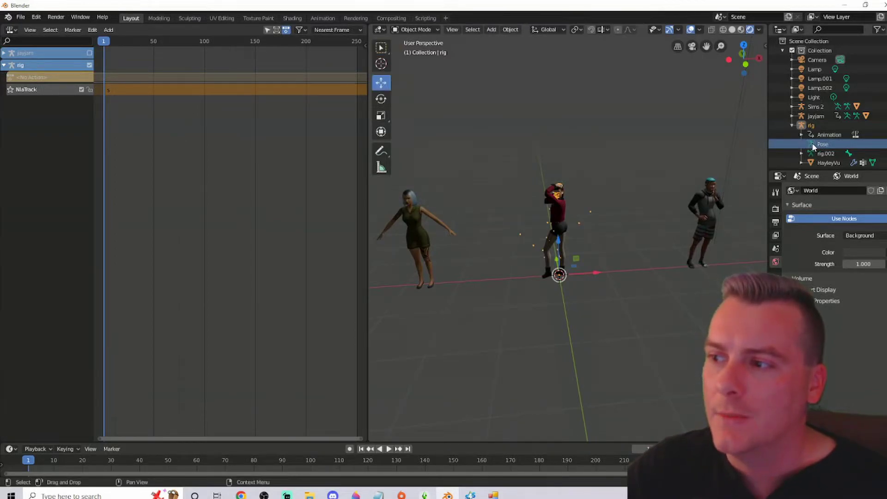
left_click(792, 125)
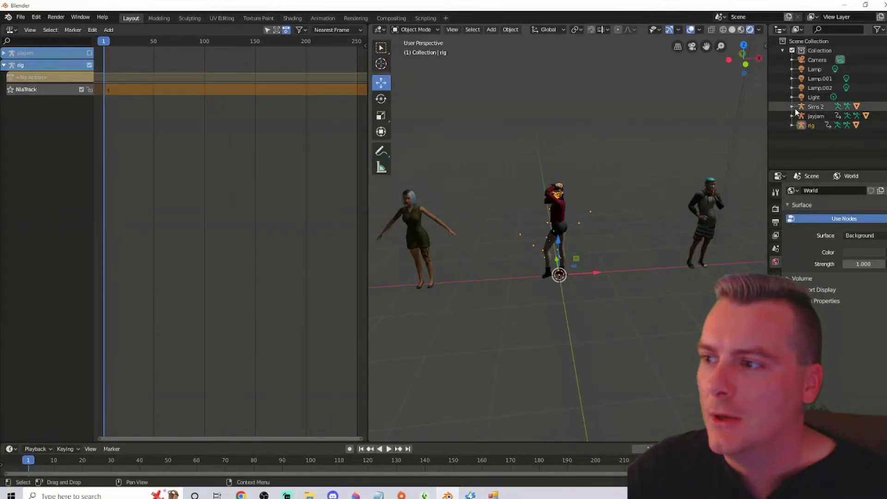
left_click(803, 110)
left_click(792, 107)
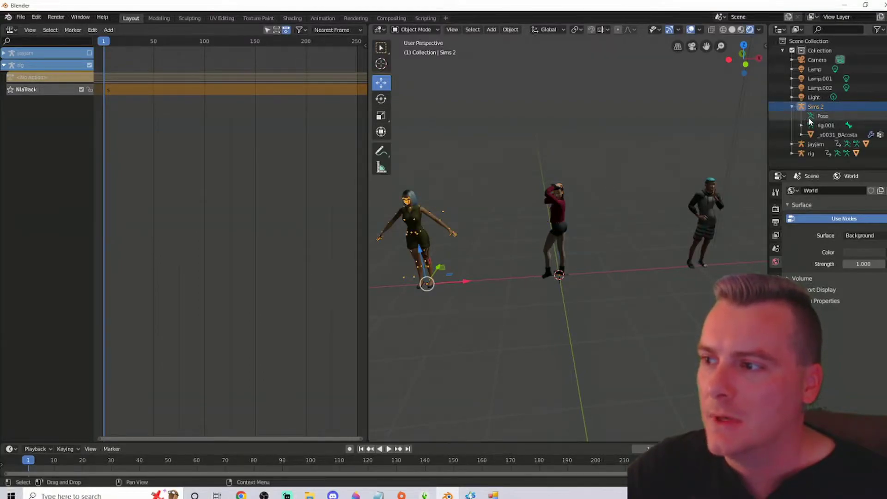
left_click(813, 117)
left_click_drag(707, 46, 565, 140)
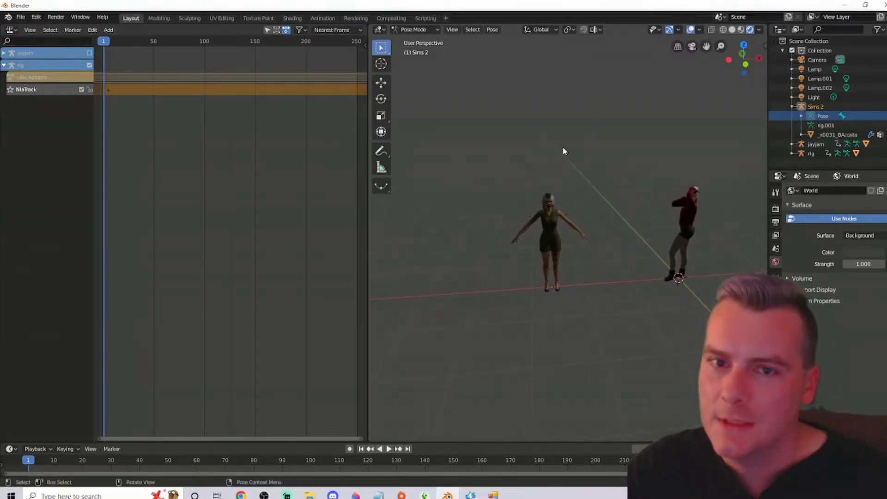
scroll(579, 179, "up", 3)
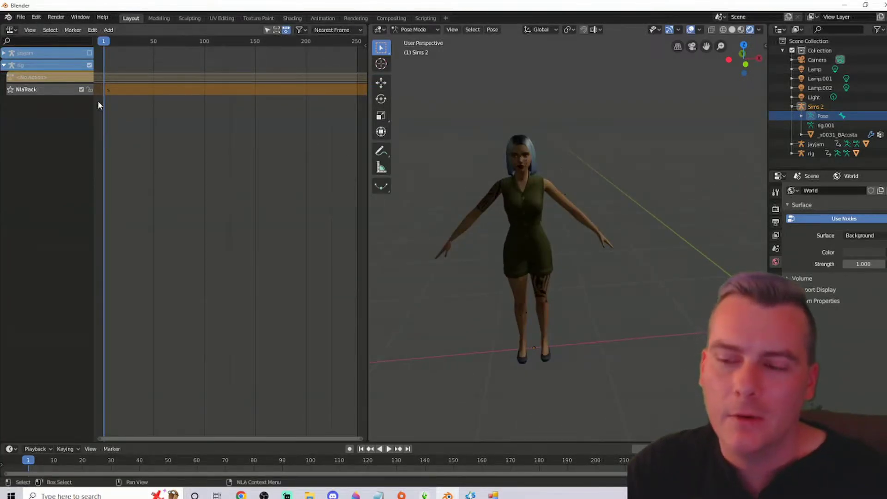
scroll(662, 182, "up", 5)
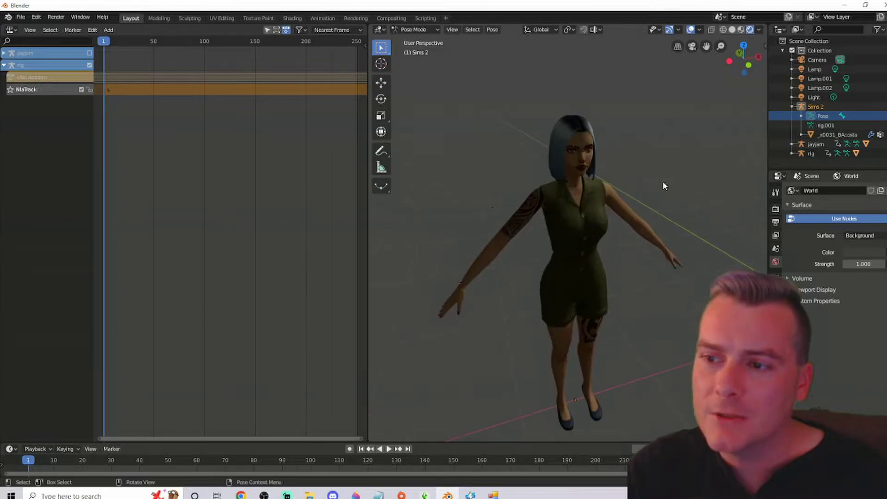
middle_click_drag(663, 181, 541, 152)
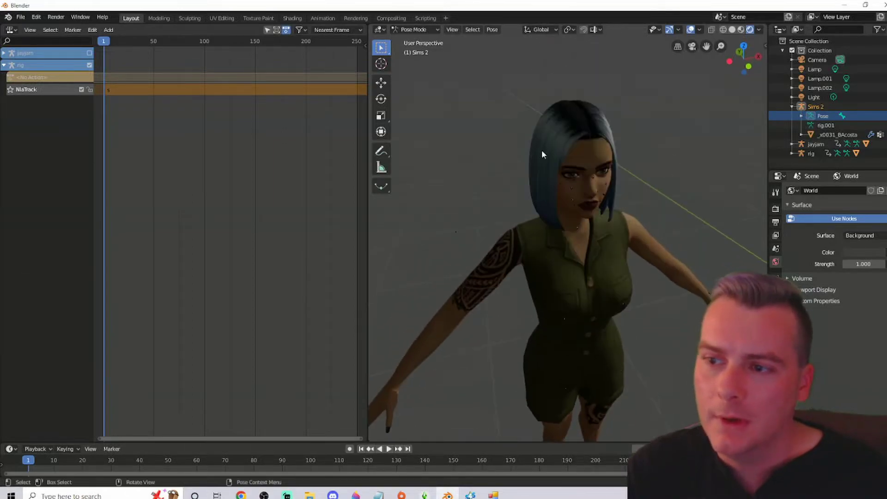
Collapse rig's animation channels and insert a LocRotScale keyframe on the b__R_Squint__ bone of the Sims 2 character
left_click(4, 64)
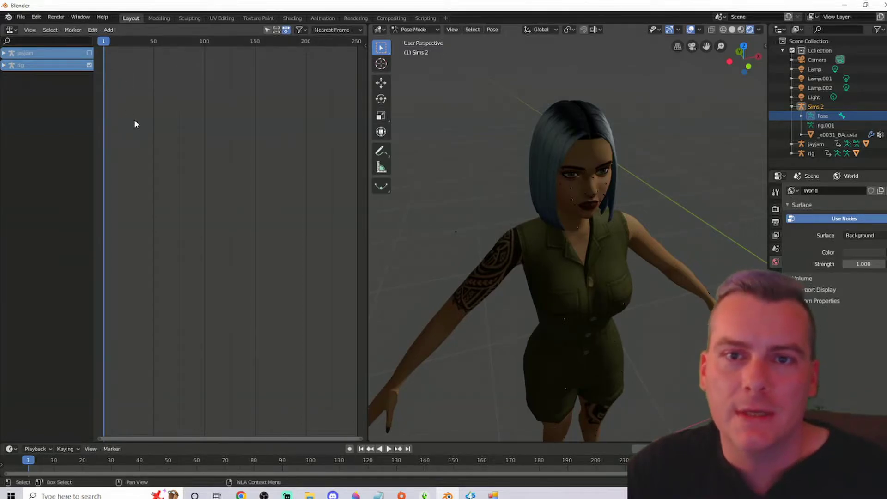
scroll(600, 173, "up", 5)
middle_click_drag(666, 179, 587, 203)
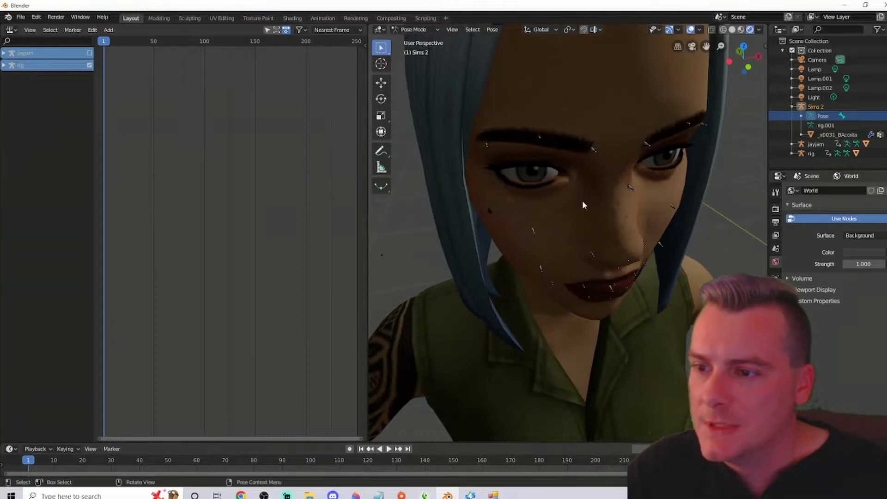
left_click(533, 230)
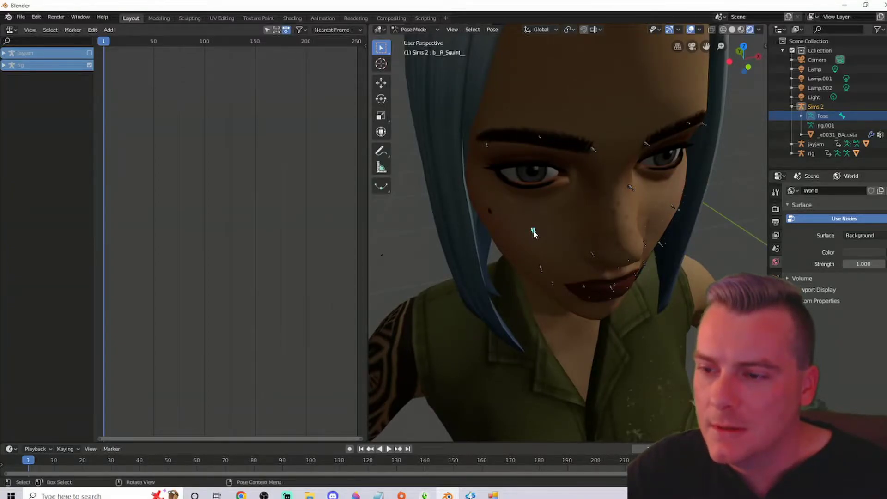
right_click(533, 232)
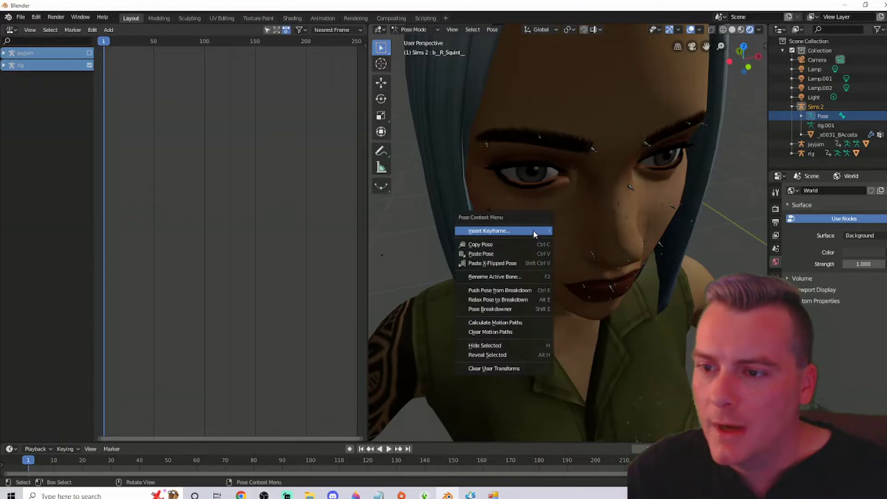
left_click(492, 232)
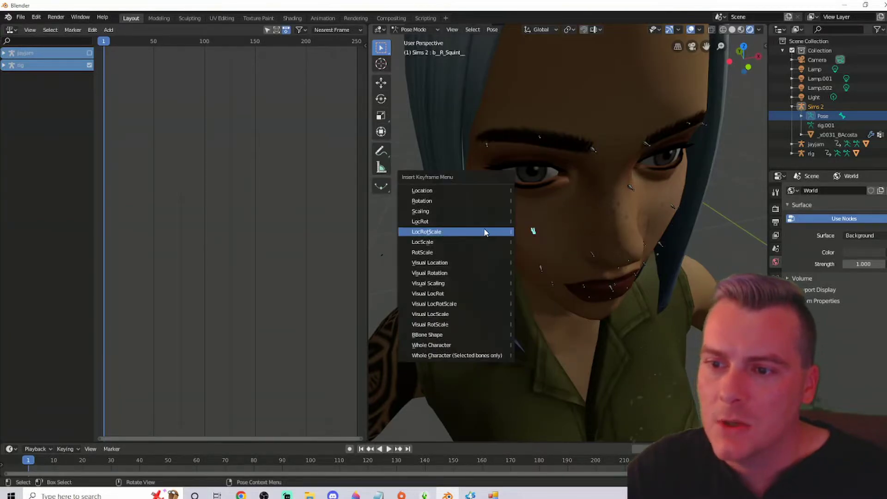
left_click(439, 232)
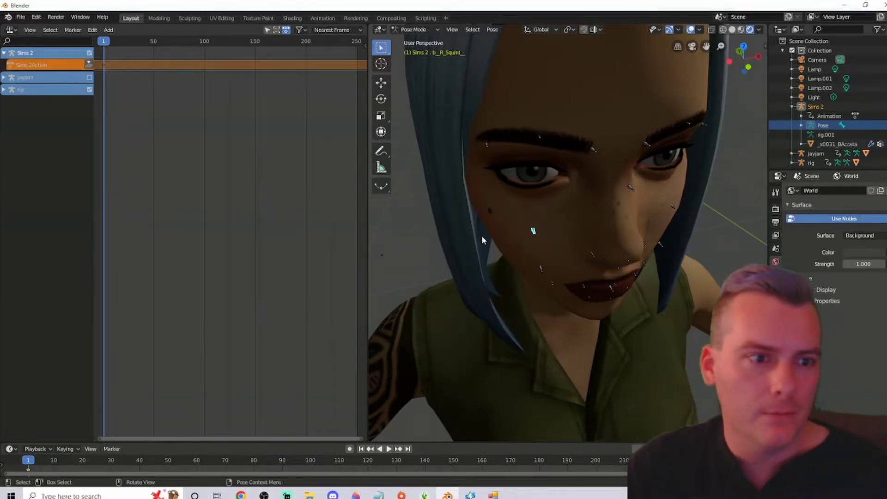
scroll(509, 220, "down", 5)
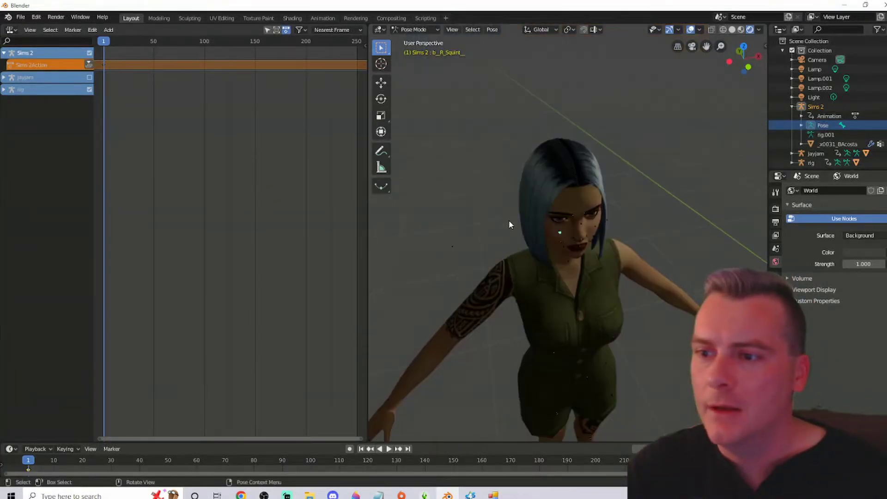
scroll(509, 220, "down", 4)
middle_click_drag(530, 210, 613, 207)
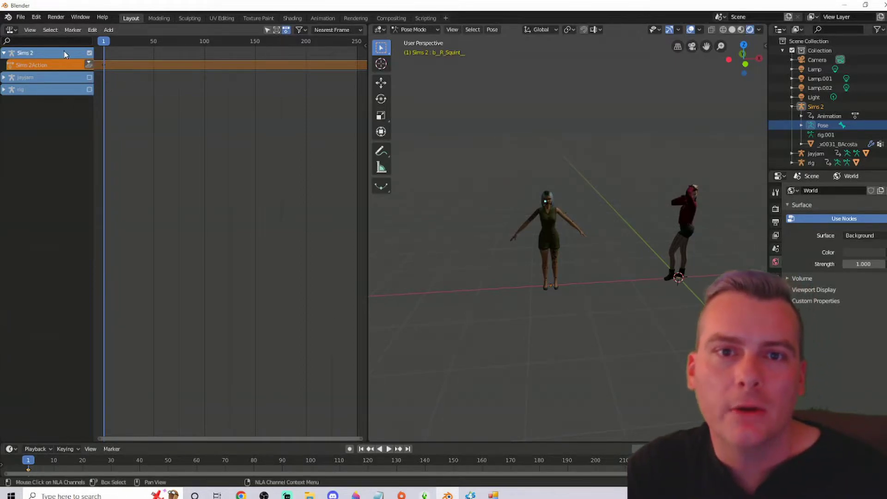
Push the Sims 2 character's action down to an NLA track and delete the resulting strip
left_click(89, 65)
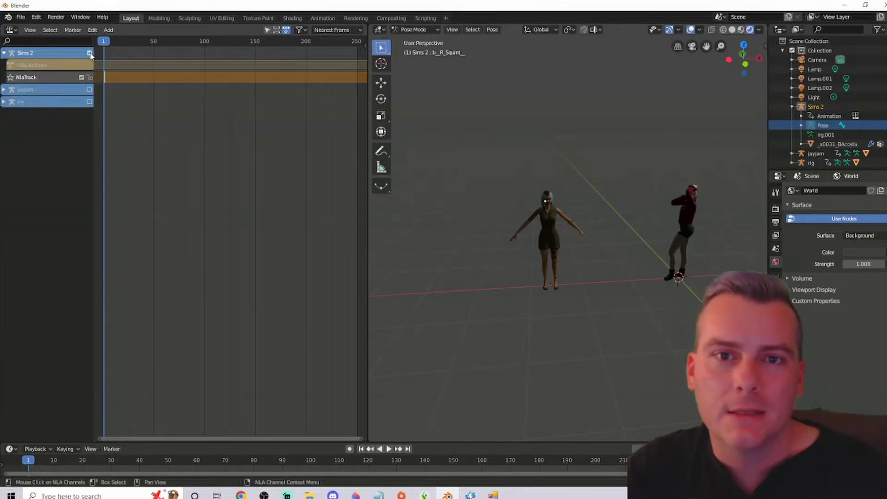
left_click(90, 54)
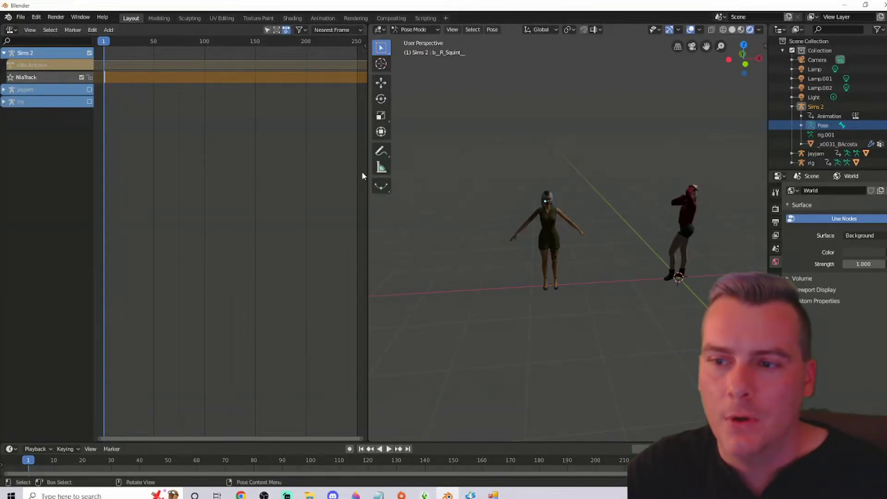
right_click(115, 77)
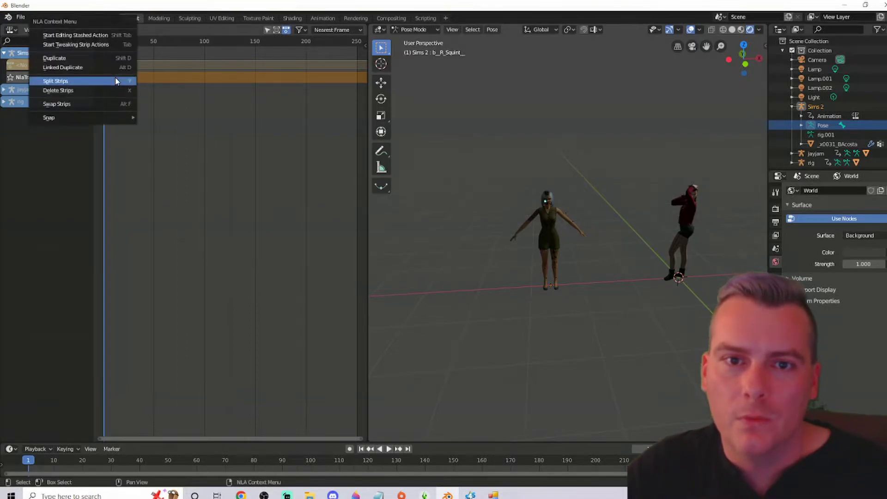
left_click(89, 90)
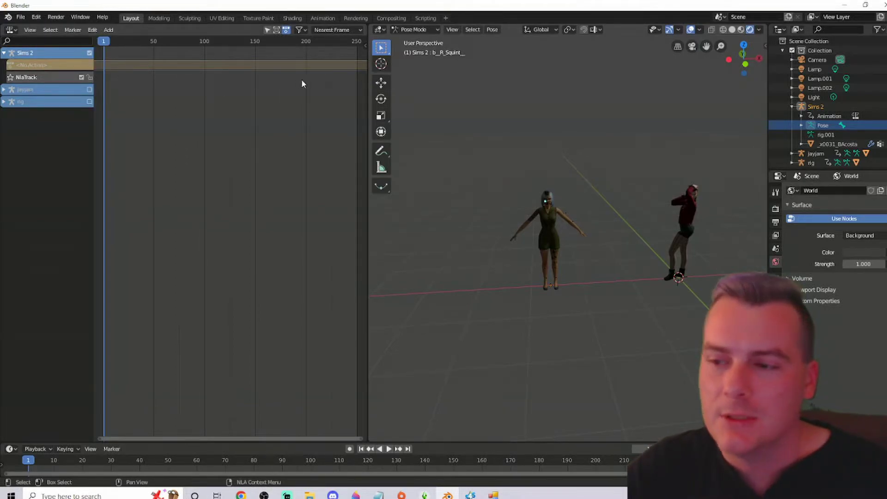
Append the sciophobis PosePack set_4 action from Standing pose 3.blend in the poses folder
left_click(25, 18)
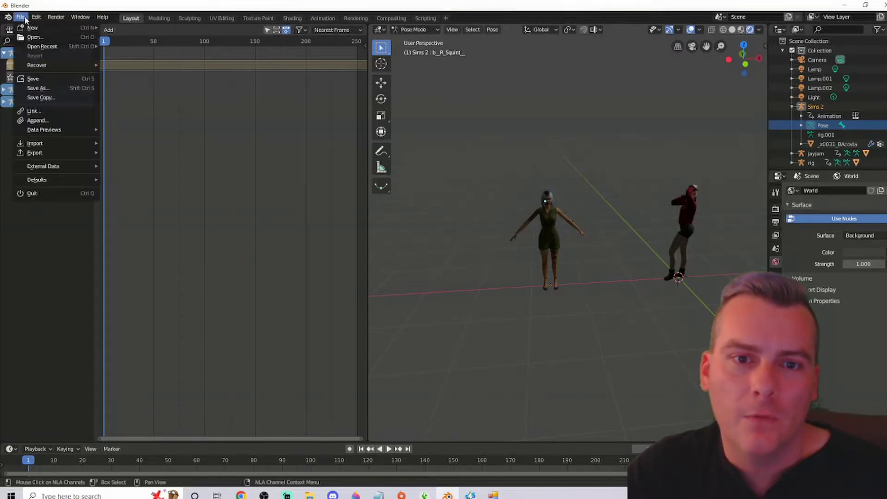
left_click(37, 121)
double_click(123, 70)
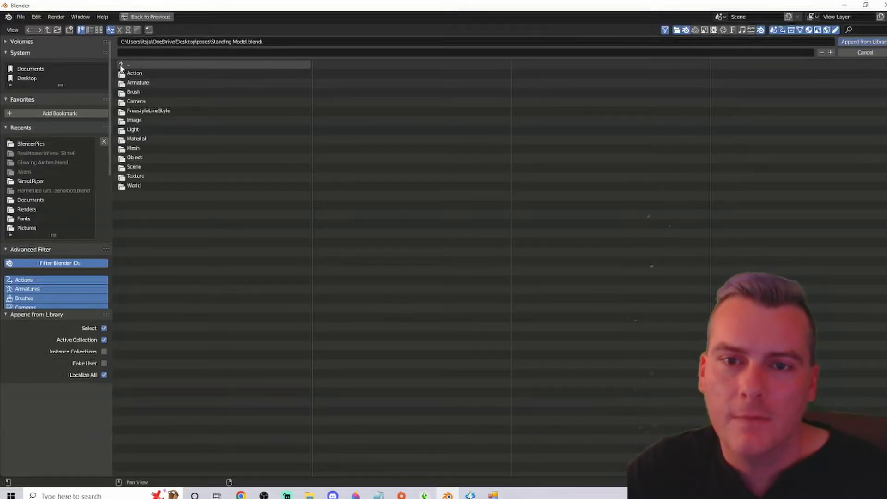
double_click(121, 66)
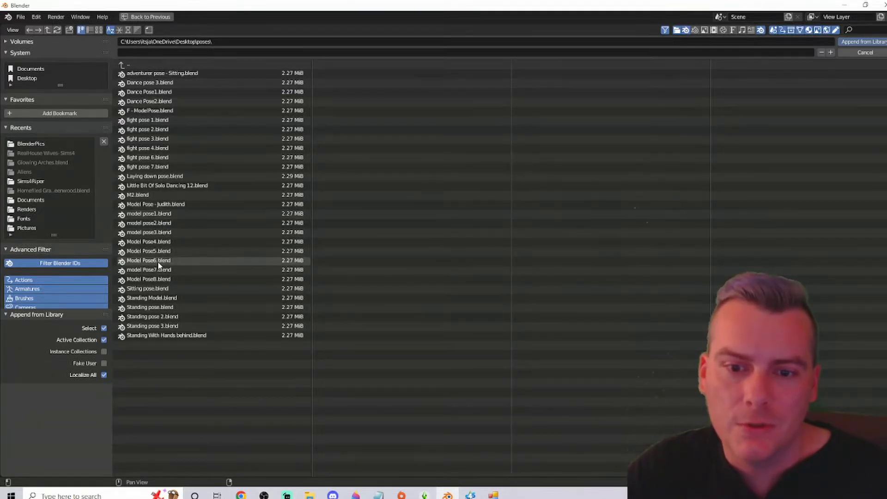
double_click(165, 330)
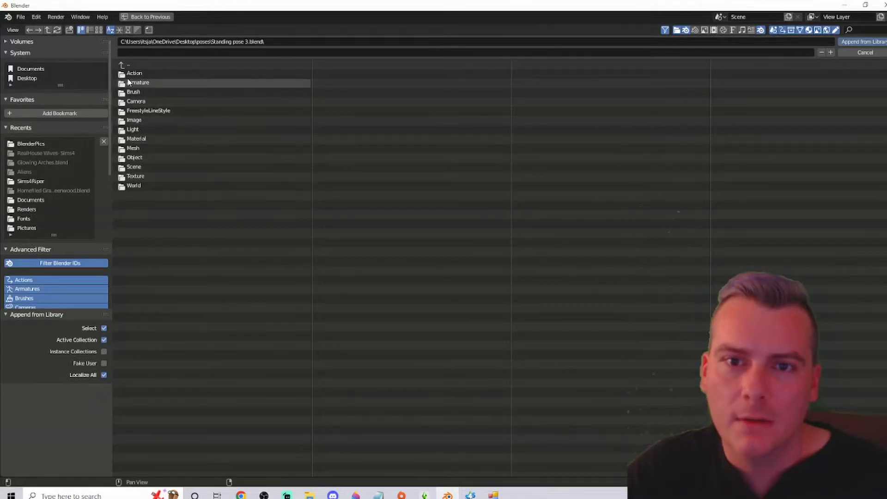
double_click(128, 82)
double_click(148, 71)
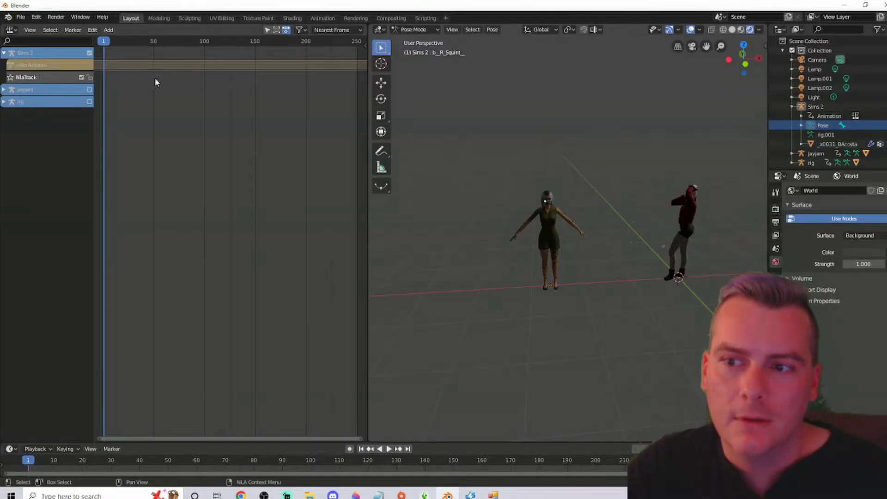
Try the helgatisha PosePack set_1 action as an action strip on the Sims 2 NLA track, and undo it
left_click(106, 35)
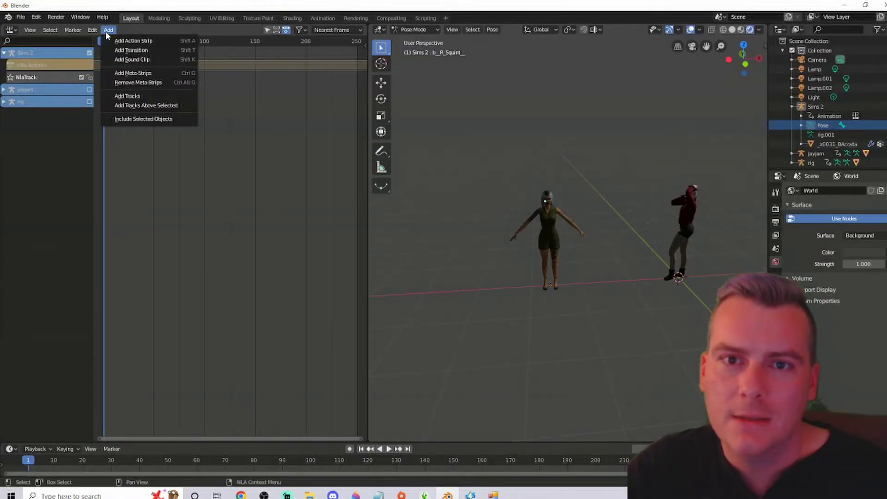
left_click(115, 42)
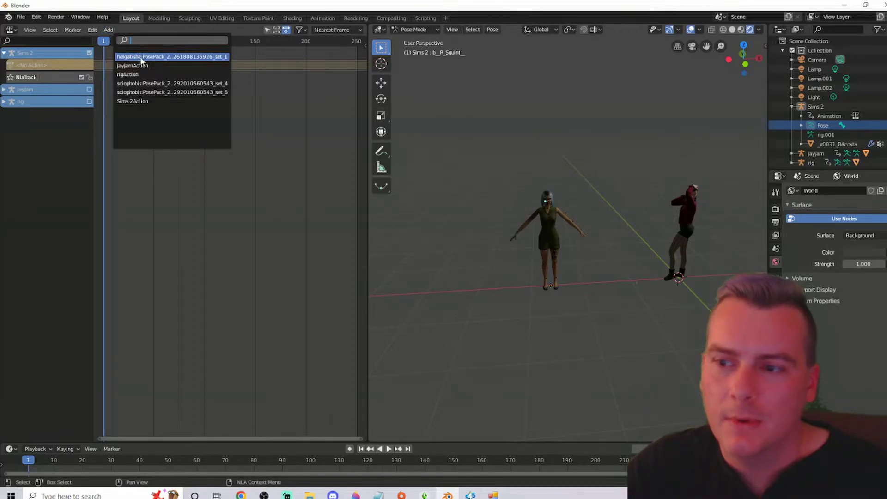
left_click(141, 59)
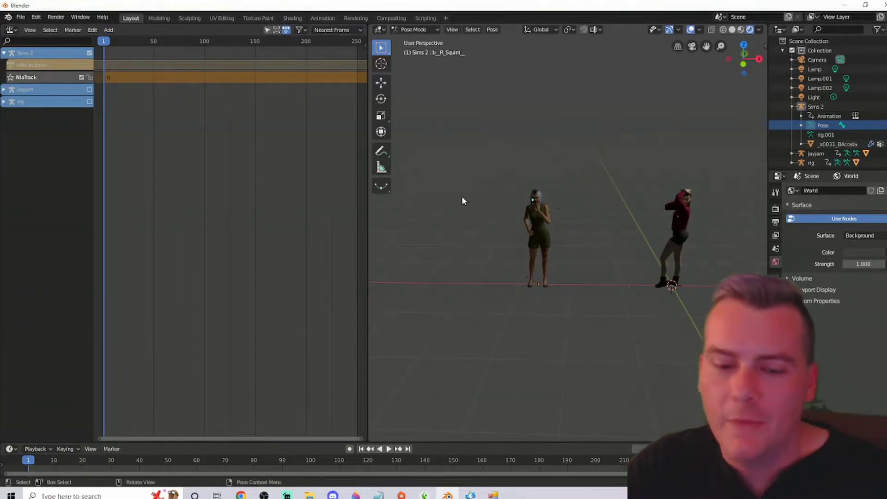
key("ctrl+z")
Try the sciophobis PosePack set_5 action as an action strip on the Sims 2 NLA track, and undo it
left_click(108, 30)
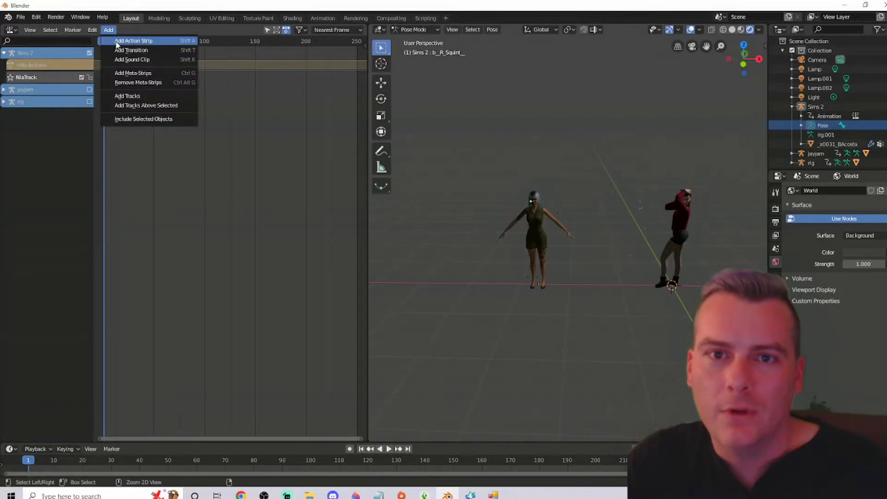
left_click(116, 43)
left_click(141, 92)
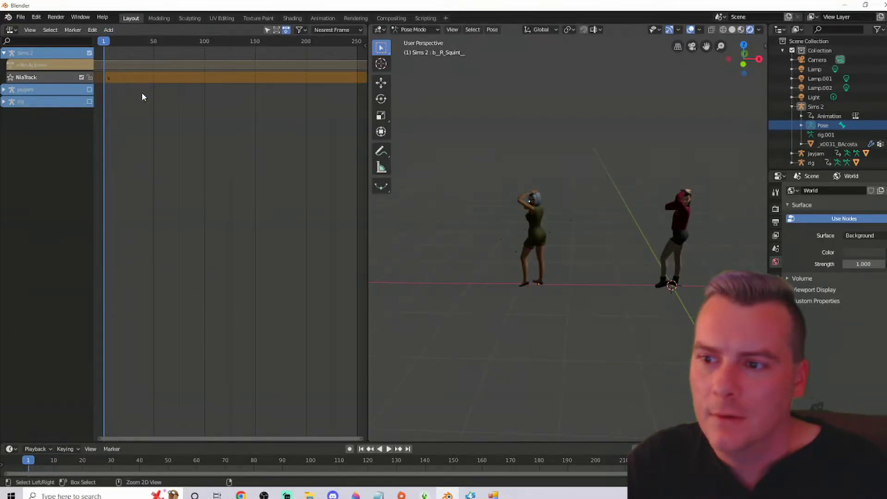
key("ctrl+z")
Add the sciophobis PosePack set_4 action as an action strip on the Sims 2 NLA track and inspect the posed character
left_click(109, 30)
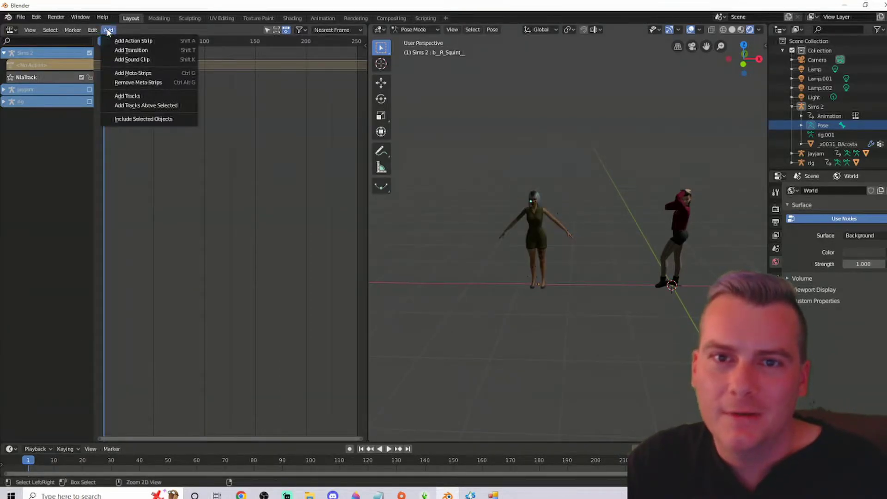
left_click(110, 42)
left_click(140, 84)
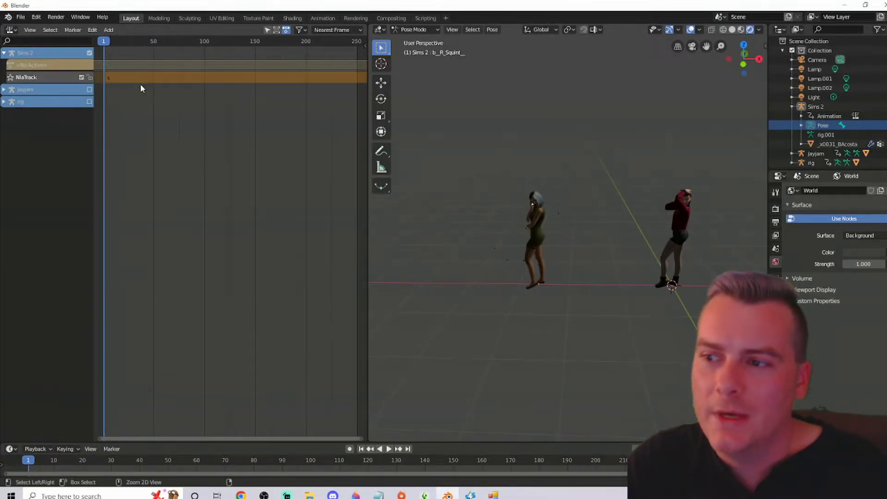
middle_click_drag(553, 230, 633, 225)
scroll(612, 223, "up", 7)
scroll(613, 224, "down", 5)
scroll(659, 219, "down", 1)
scroll(655, 184, "down", 1)
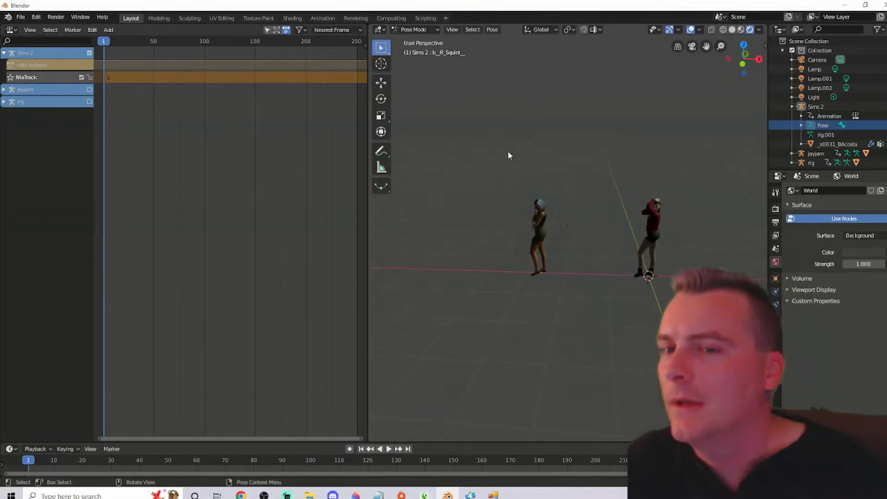
Collapse the Sims 2 animation channels, return the character to Object Mode, and collapse it in the scene hierarchy
left_click(4, 53)
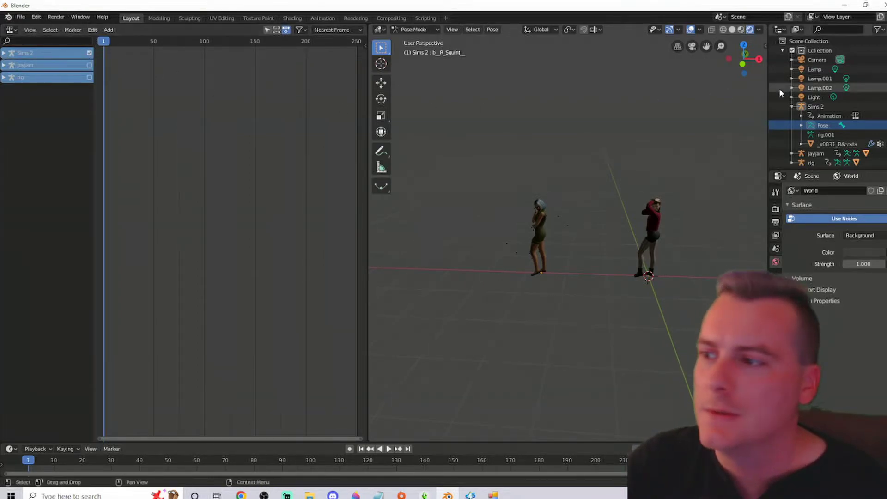
left_click(812, 127)
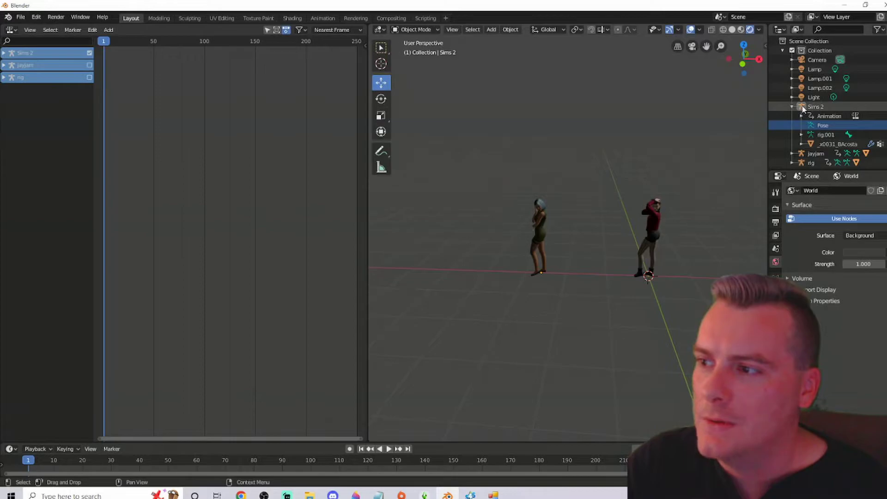
left_click(794, 106)
scroll(617, 159, "down", 3)
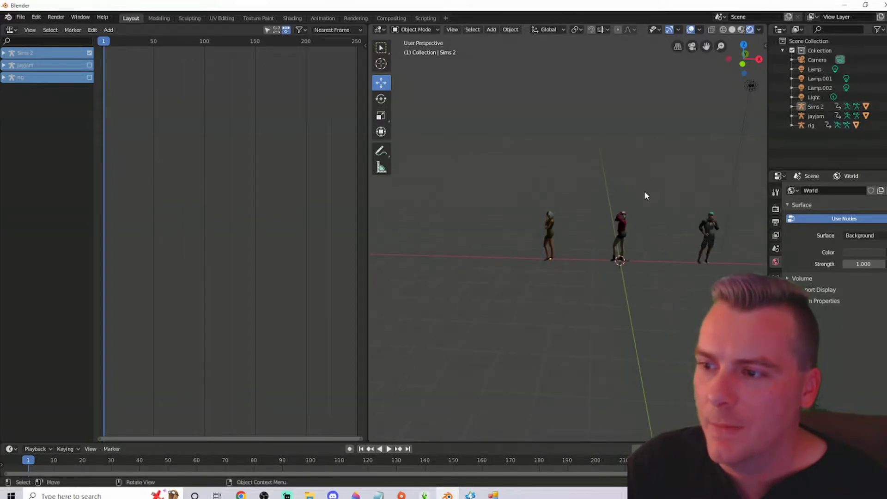
middle_click_drag(668, 90, 582, 106)
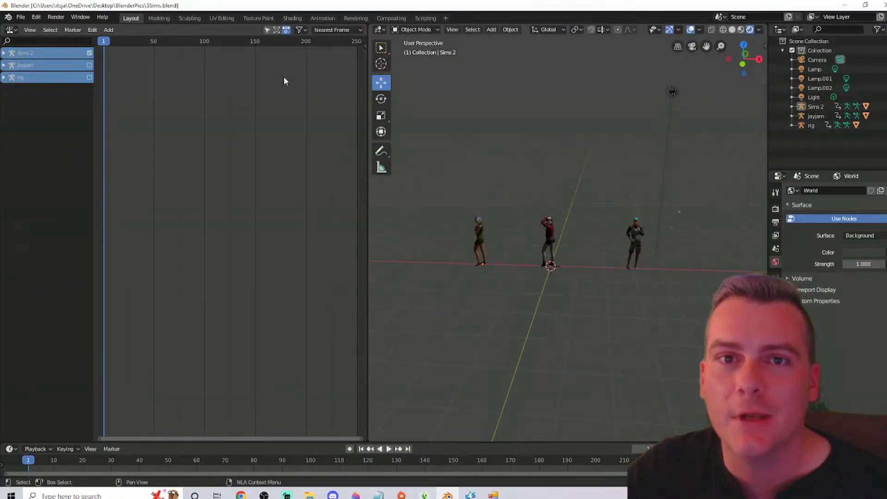
Start linking from a library file and browse to the Scenes-2 folder on the Desktop
left_click(24, 19)
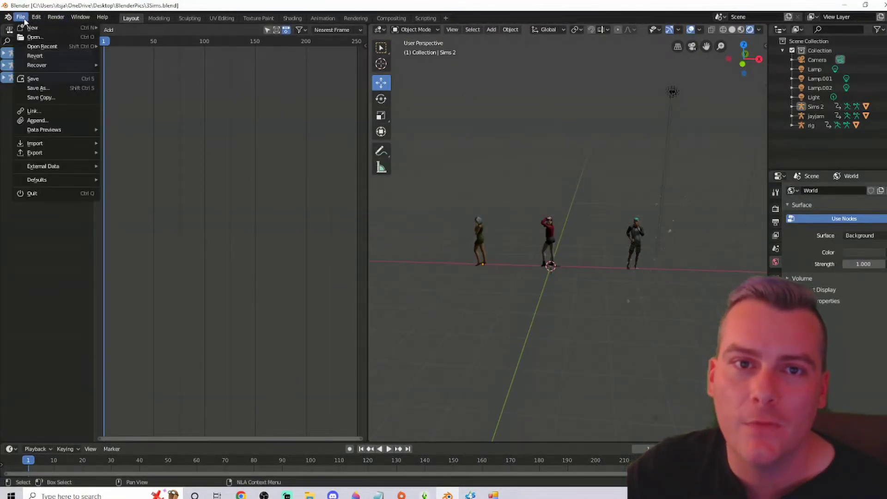
left_click(27, 111)
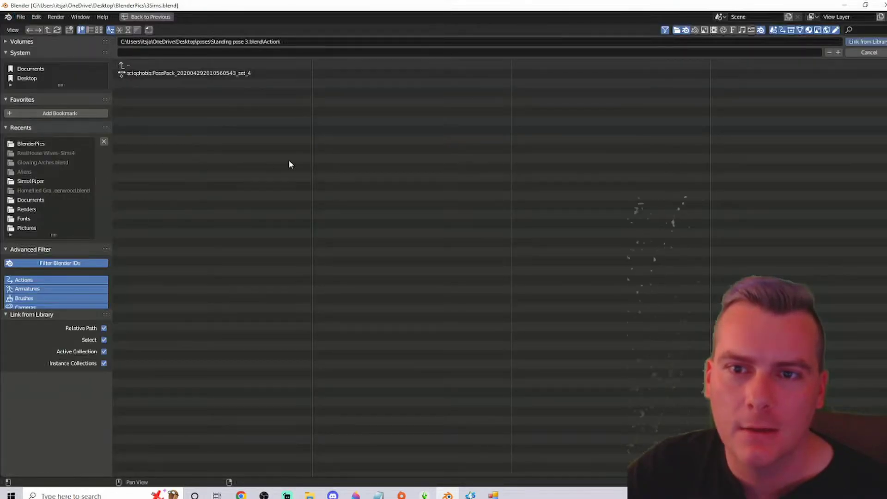
left_click(121, 65)
left_click(122, 66)
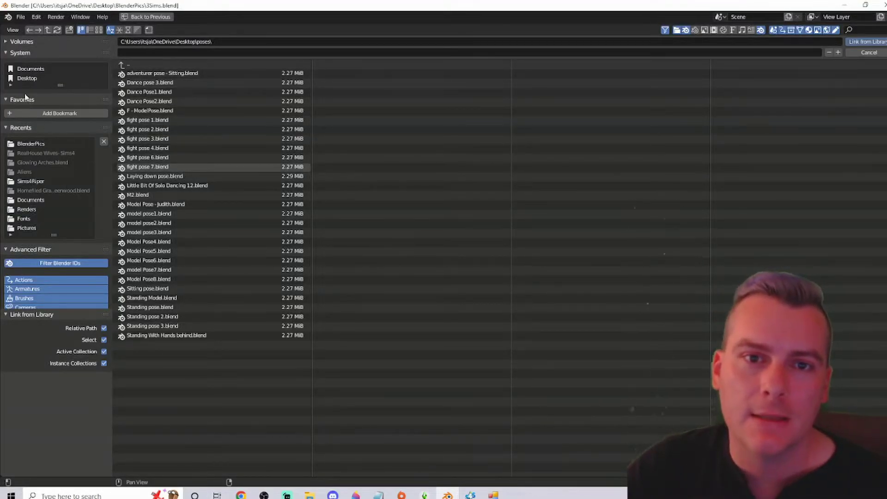
left_click(30, 77)
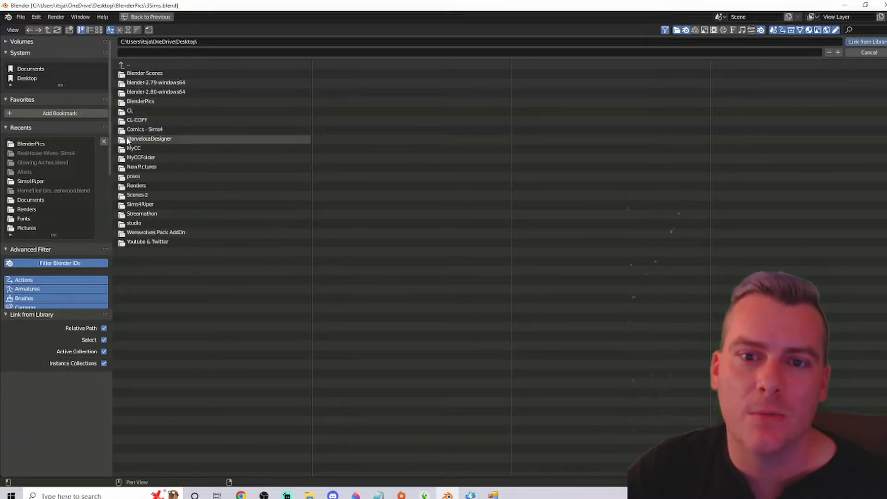
left_click(125, 187)
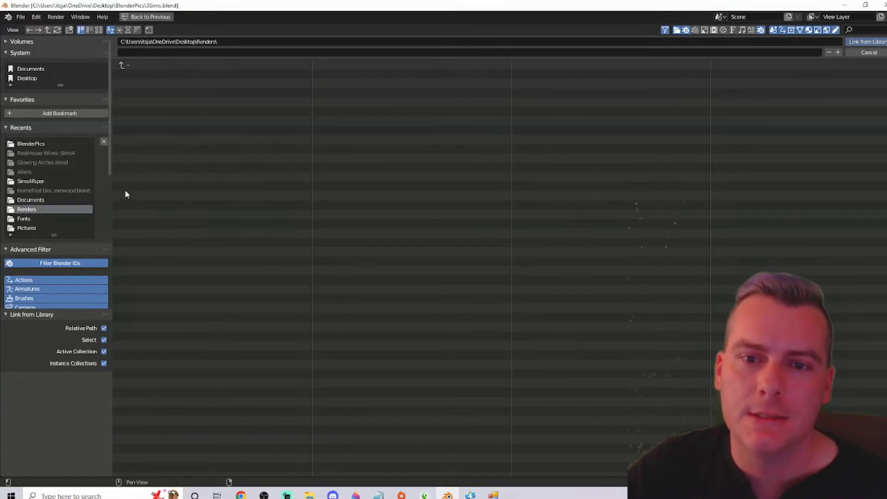
left_click(122, 65)
left_click(121, 196)
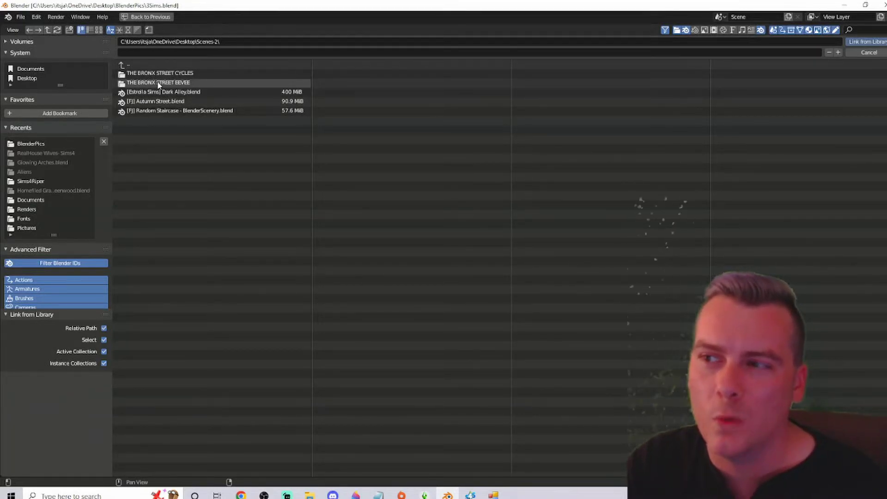
Open the Collection category of THE BRONX STREET CYCLES.blend, inside that scene's BLENDER FILE folder
double_click(122, 74)
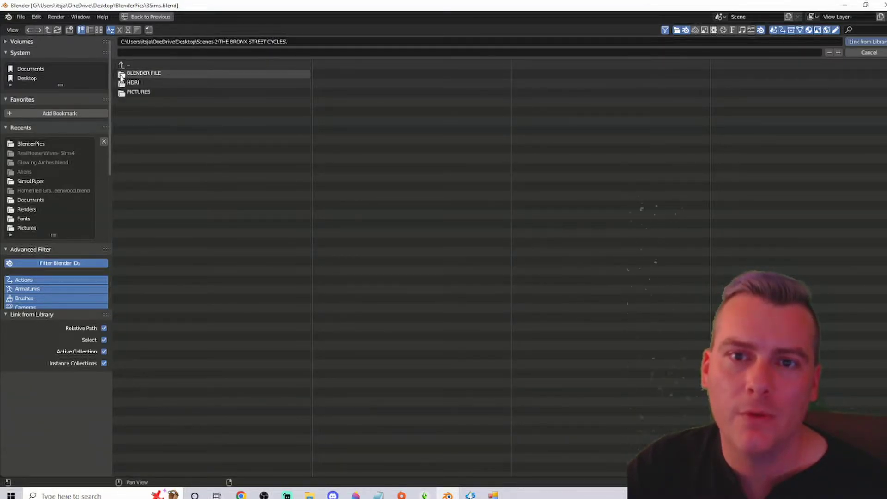
double_click(122, 74)
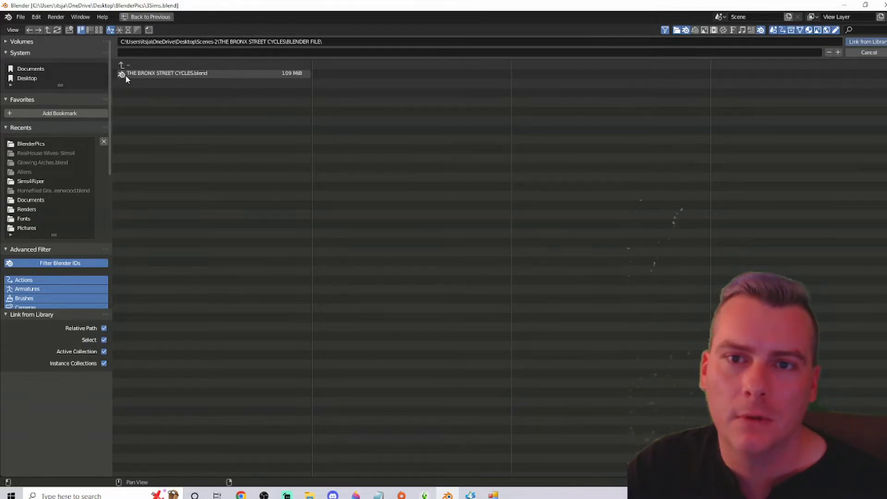
double_click(129, 74)
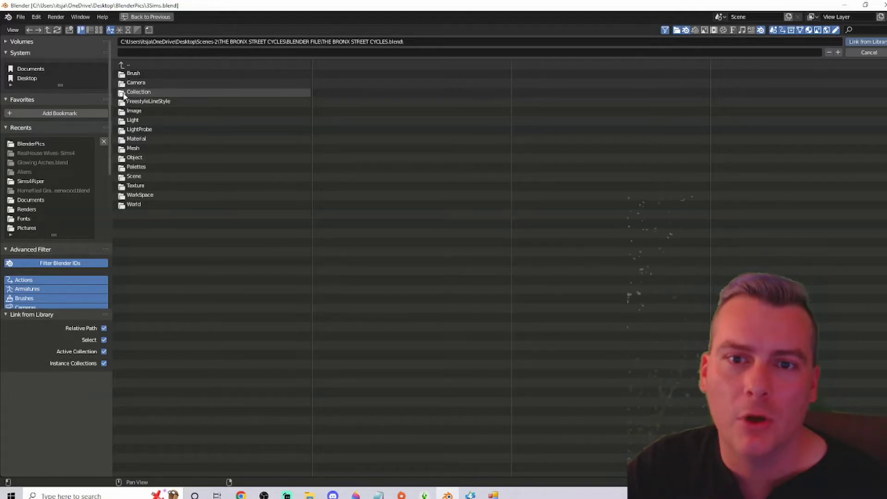
double_click(122, 93)
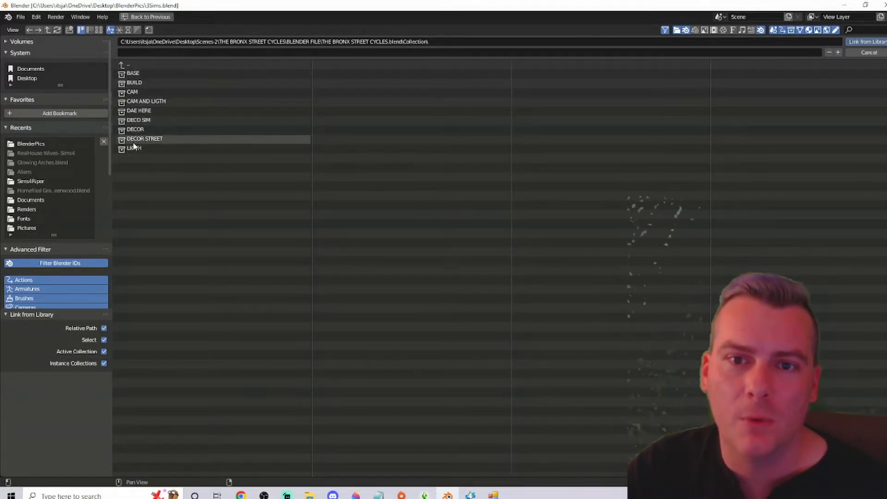
Link all the Bronx street collections, from BASE to LIGTH, into the scene and inspect the street around the characters
key("b")
left_click_drag(161, 173, 127, 66)
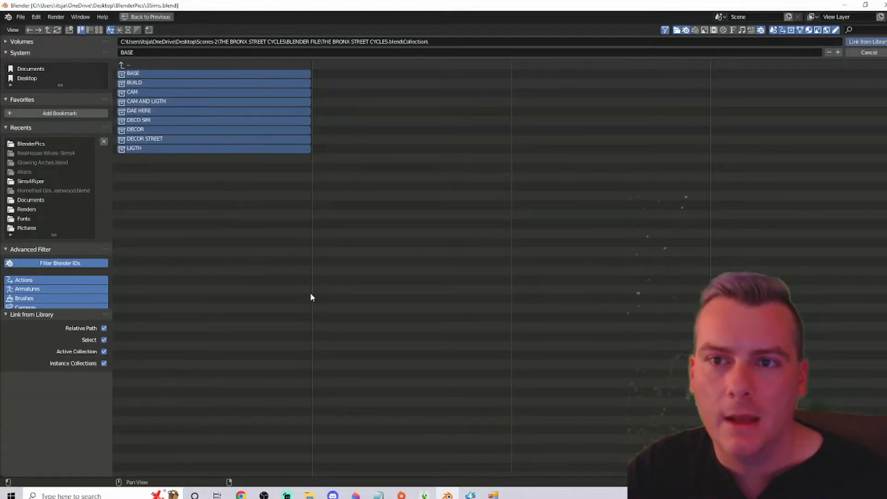
key("Return")
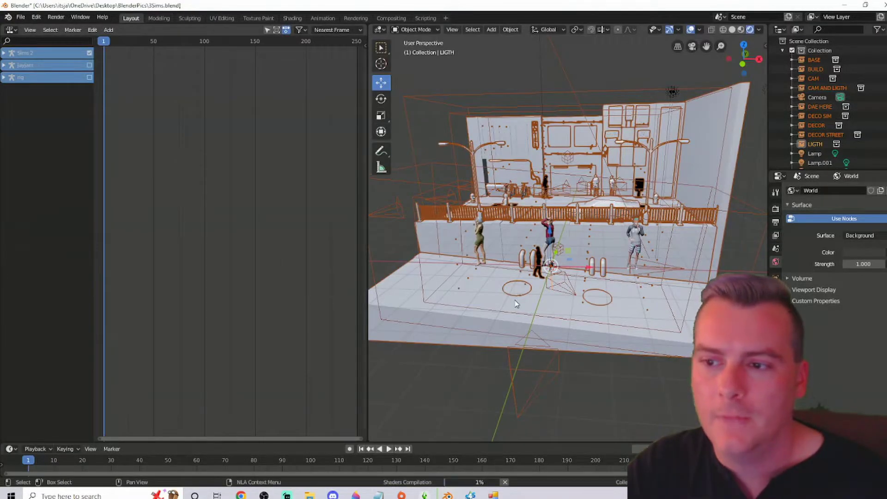
middle_click_drag(492, 162, 557, 271)
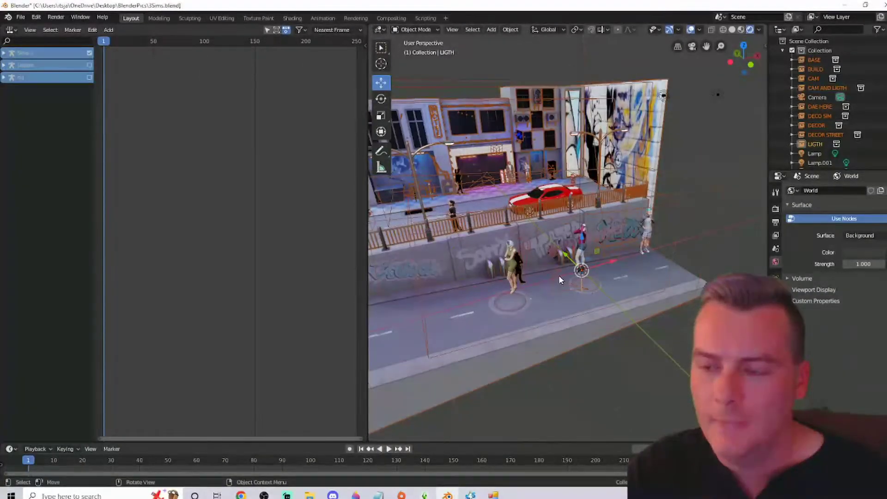
mouse_move(658, 284)
middle_mouse_down()
mouse_move(573, 272)
mouse_move(654, 287)
middle_mouse_up()
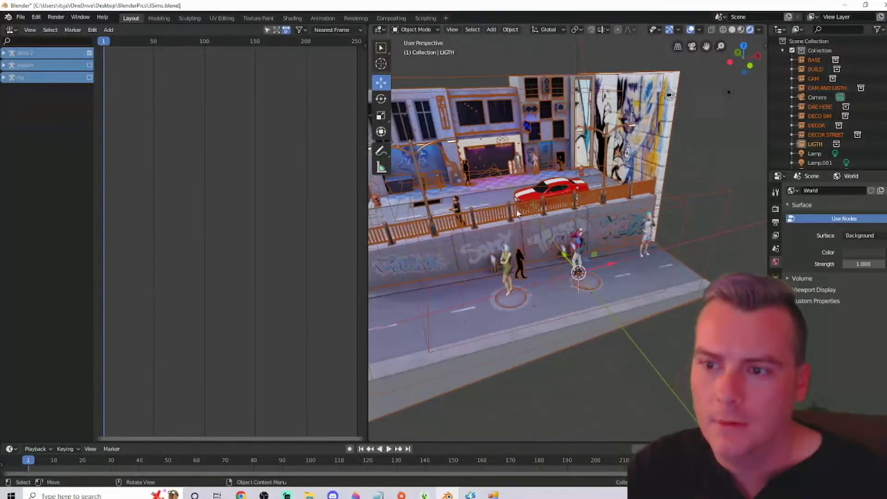
Open the scene's render settings and review the available render engines, keeping Eevee
middle_click_drag(514, 219, 583, 330)
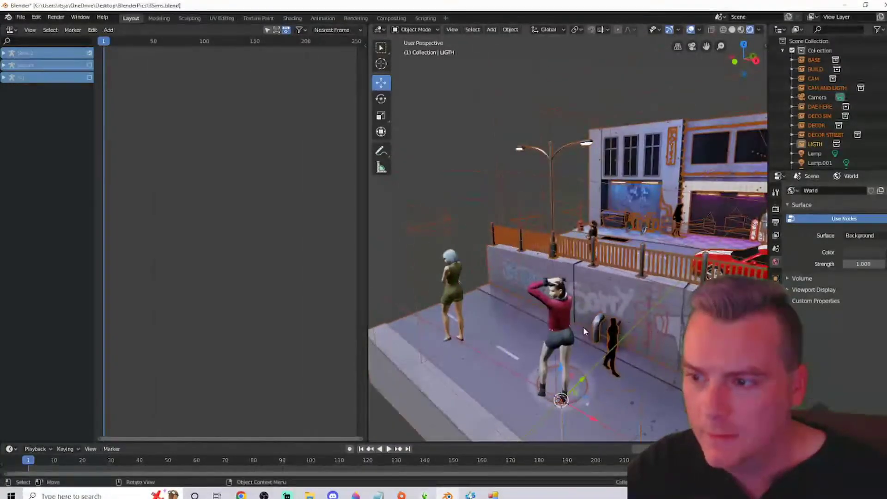
left_click(776, 192)
left_click(776, 212)
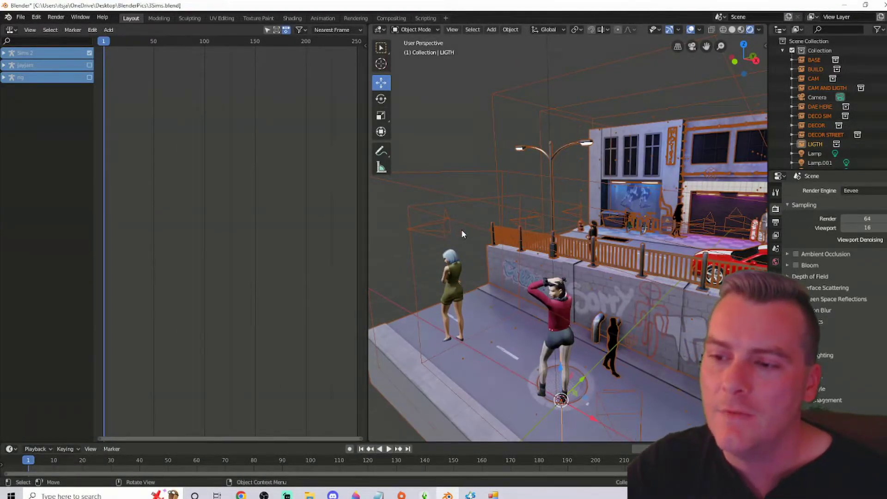
middle_click_drag(564, 242, 638, 241)
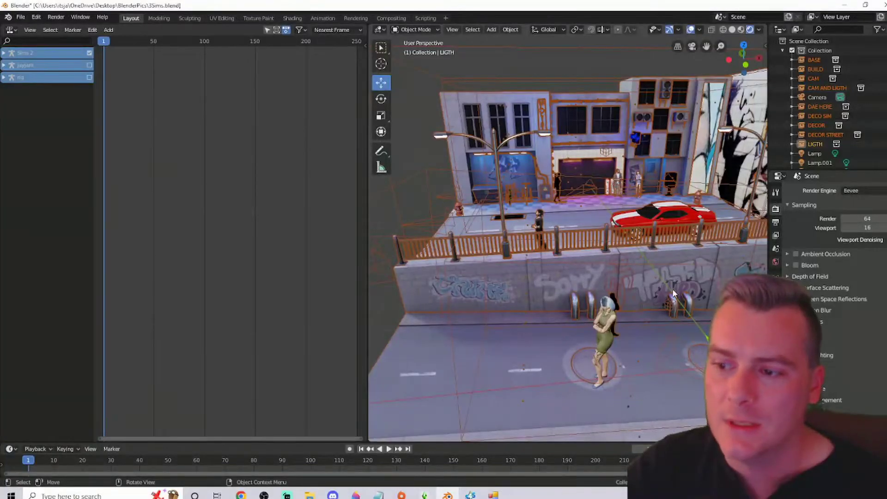
middle_click_drag(638, 240, 661, 230)
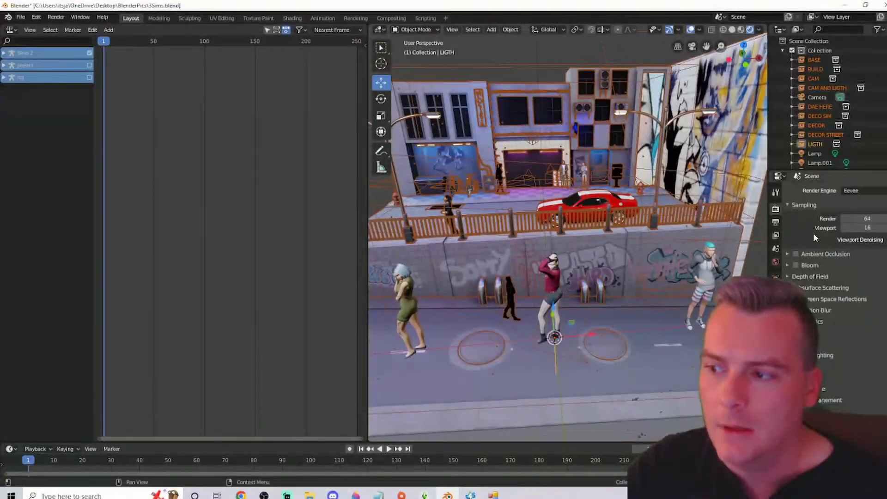
left_click(856, 191)
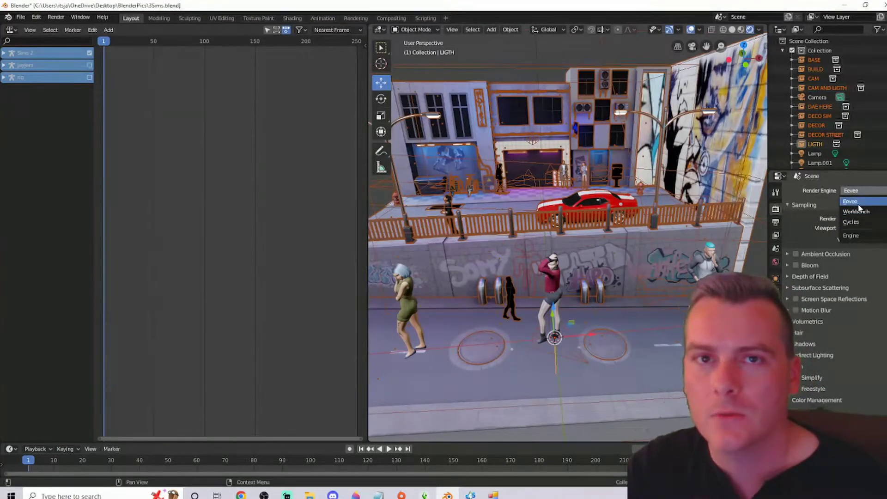
left_click(864, 190)
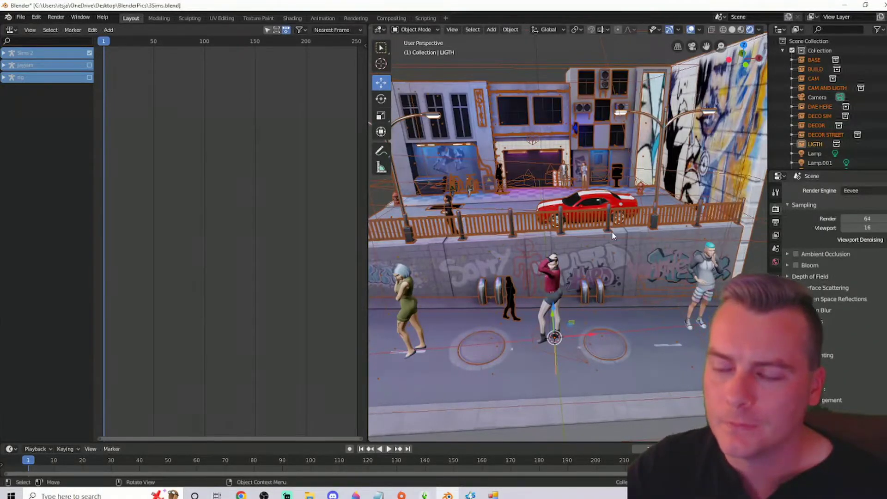
middle_click_drag(654, 249, 607, 229)
scroll(605, 229, "down", 3)
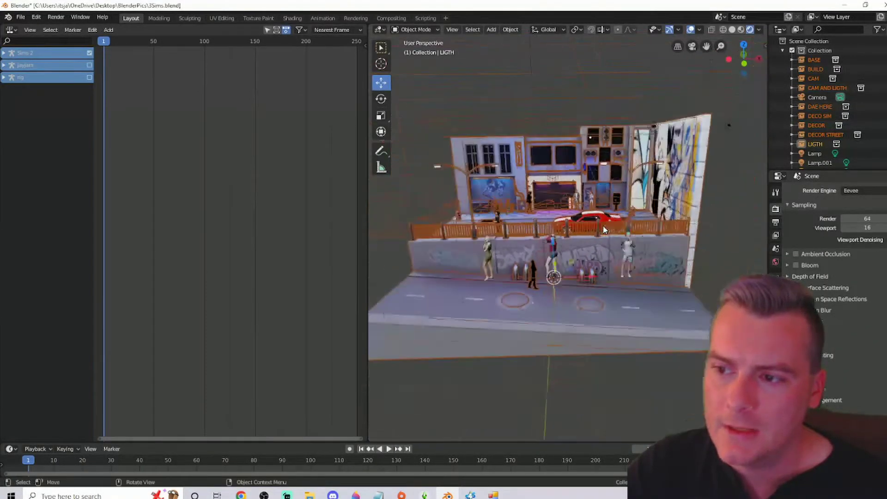
Deselect the linked collections and move the Sims 2 character from the lower road up to the street behind the railing
left_click(749, 197)
middle_click_drag(581, 245, 592, 250)
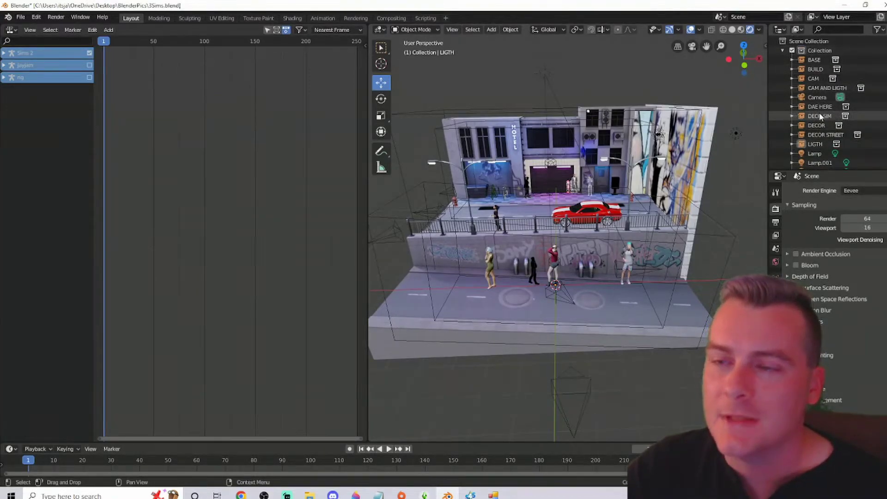
scroll(821, 120, "down", 3)
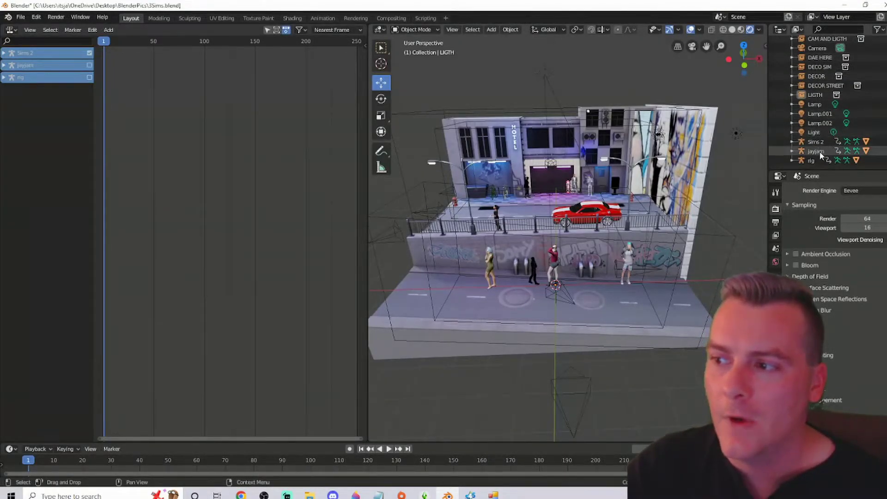
left_click(803, 146)
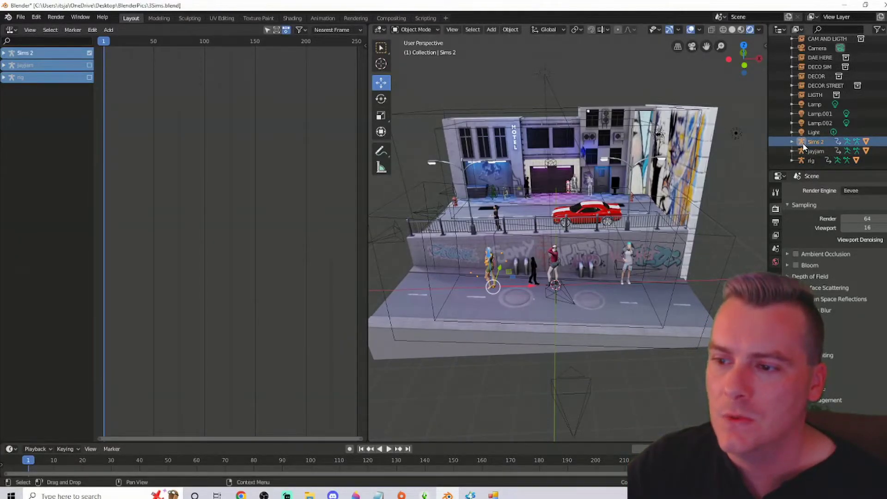
middle_click_drag(531, 231, 609, 205)
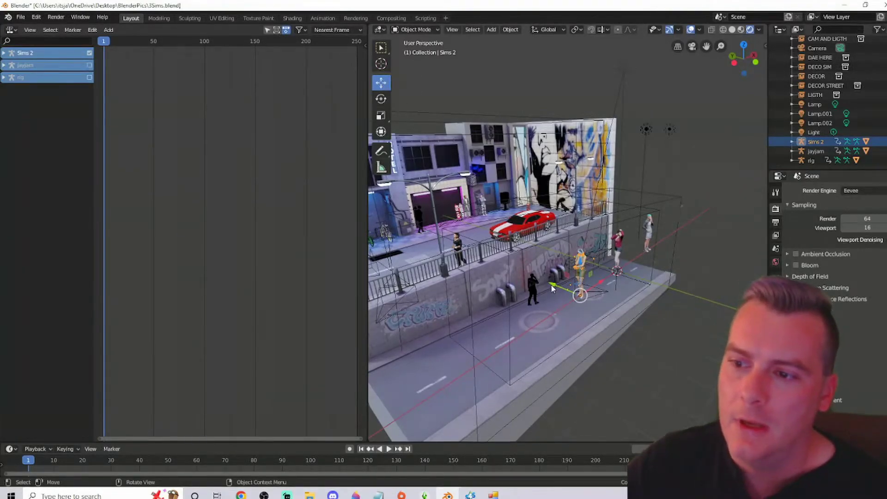
key("g")
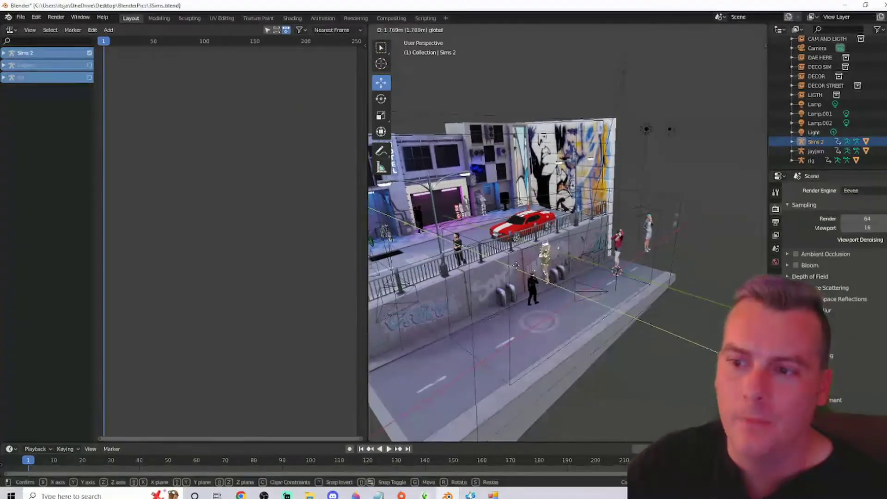
left_click(455, 237)
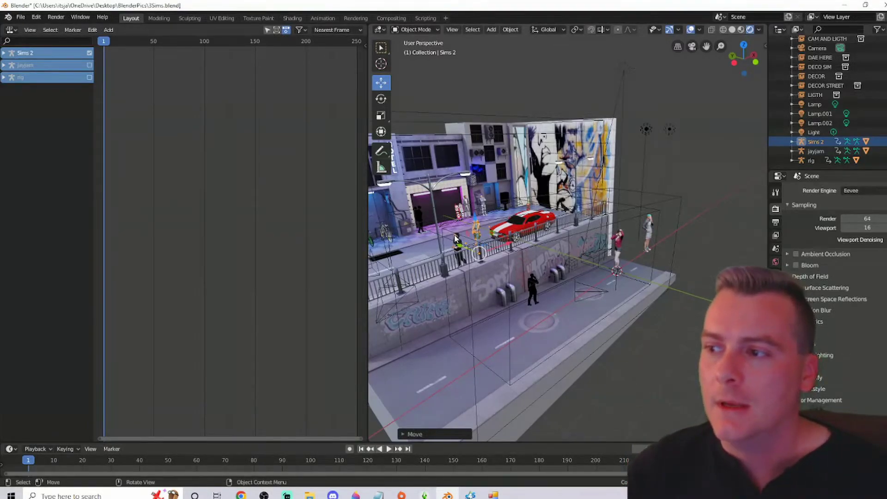
Reposition the Sims 2 character on the upper road, near the front of the red car
middle_click_drag(567, 294, 547, 326)
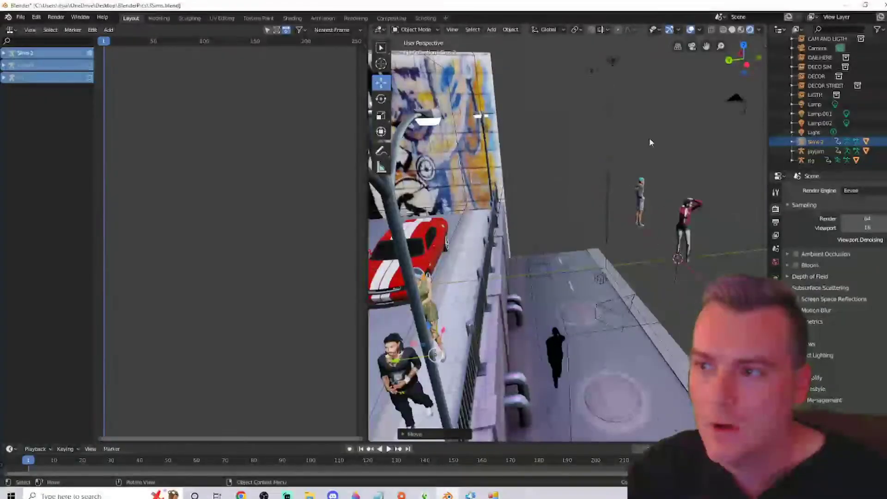
mouse_move(707, 46)
left_mouse_down()
mouse_move(717, 55)
mouse_move(706, 47)
left_mouse_up()
middle_click_drag(477, 257, 514, 262)
left_click_drag(562, 270, 472, 245)
key("g")
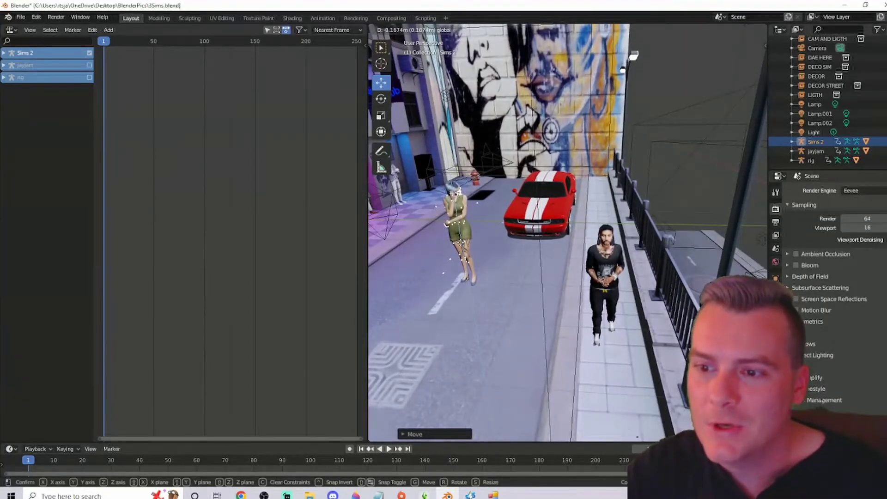
left_click(529, 255)
Place the jayjam and rig characters on the upper street beside Sims 2, in front of the garage door
scroll(528, 255, "down", 4)
middle_click_drag(731, 221, 652, 251)
middle_click_drag(575, 279, 731, 244)
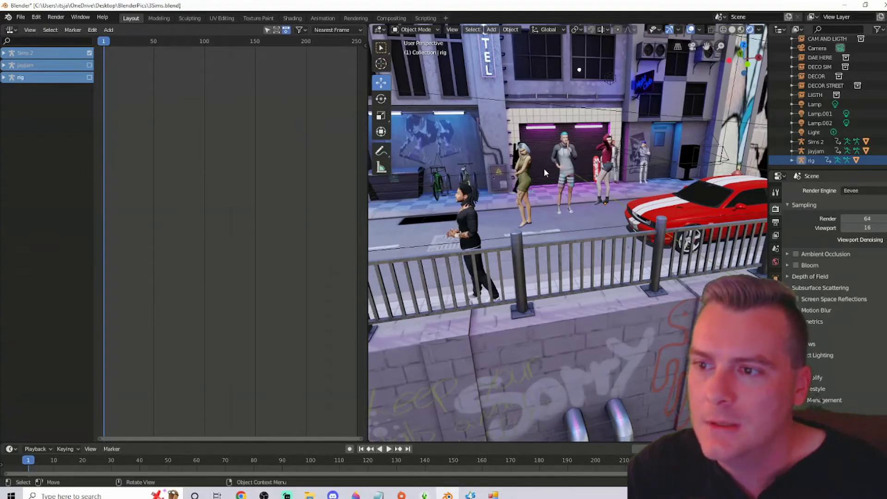
middle_click_drag(557, 272, 567, 293)
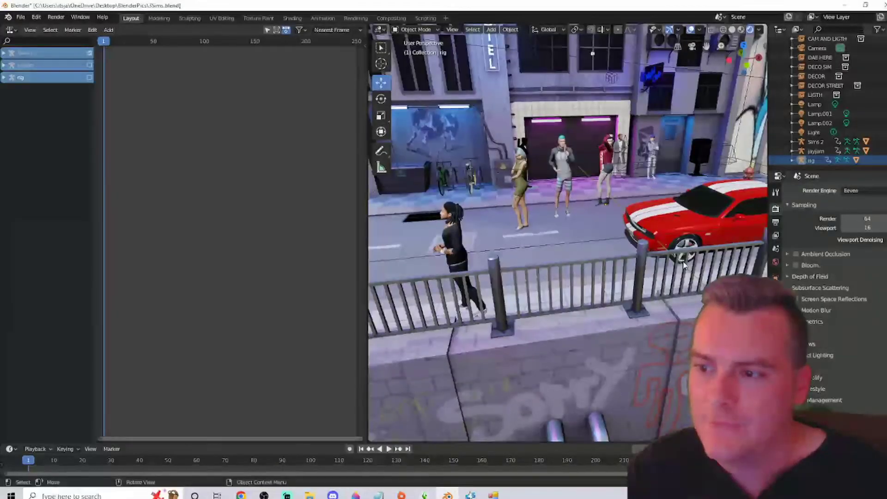
Stand jayjam beside Sims 2 on the sidewalk behind the railing, moving jayjam along the Y axis and adjusting its height
left_click(816, 151)
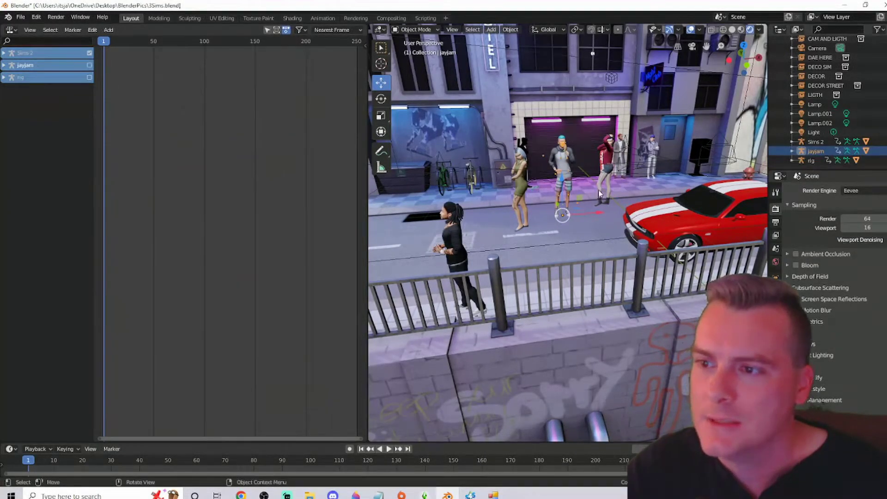
key("g")
key("y")
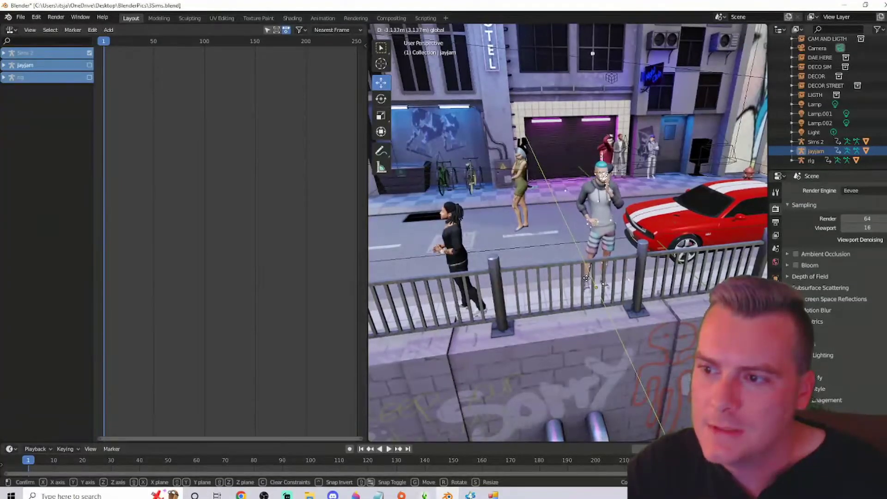
left_click(591, 278)
key("g")
key("z")
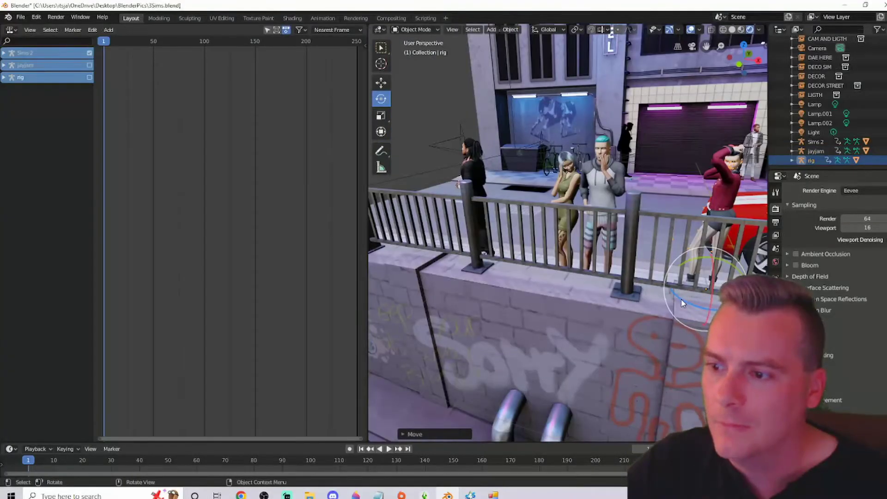
mouse_move(683, 303)
left_mouse_down()
mouse_move(707, 304)
mouse_move(704, 289)
mouse_move(680, 292)
left_mouse_up()
key("shift+space")
key("g")
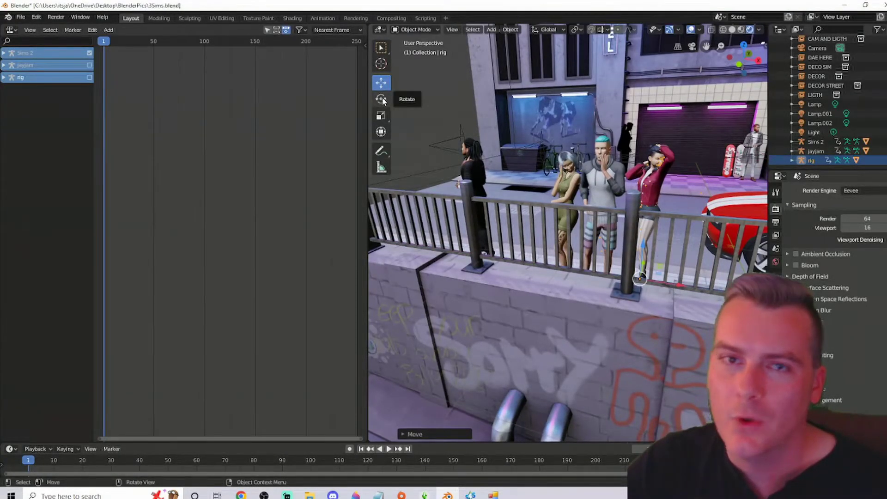
Examine the three posed characters behind the railing up close and within the whole street scene
middle_click_drag(622, 170, 650, 204)
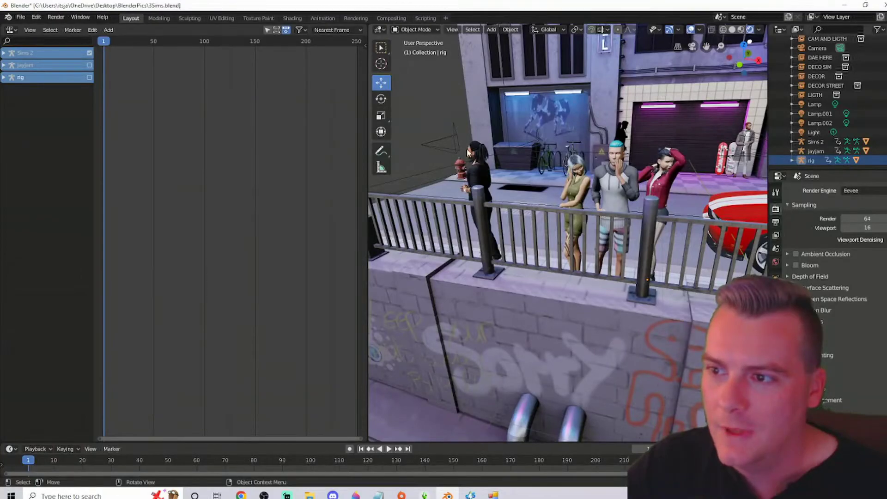
scroll(457, 148, "down", 4)
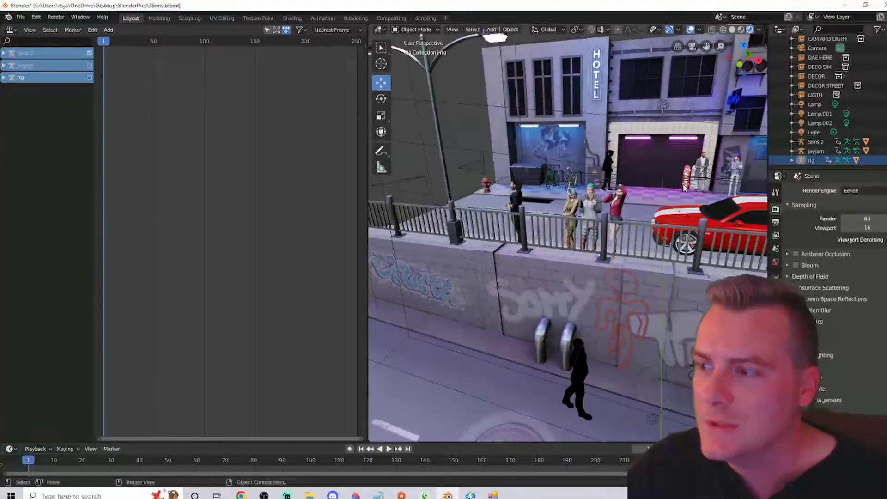
scroll(684, 187, "down", 2)
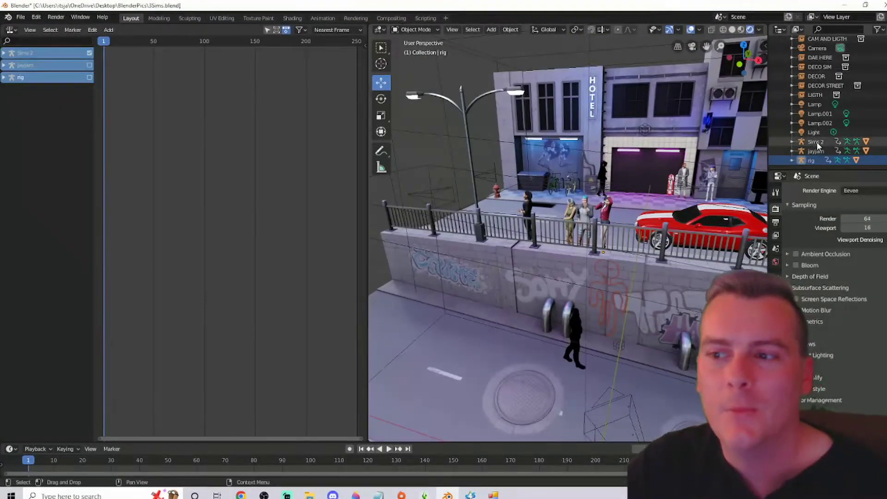
scroll(623, 238, "up", 3)
scroll(677, 218, "up", 2)
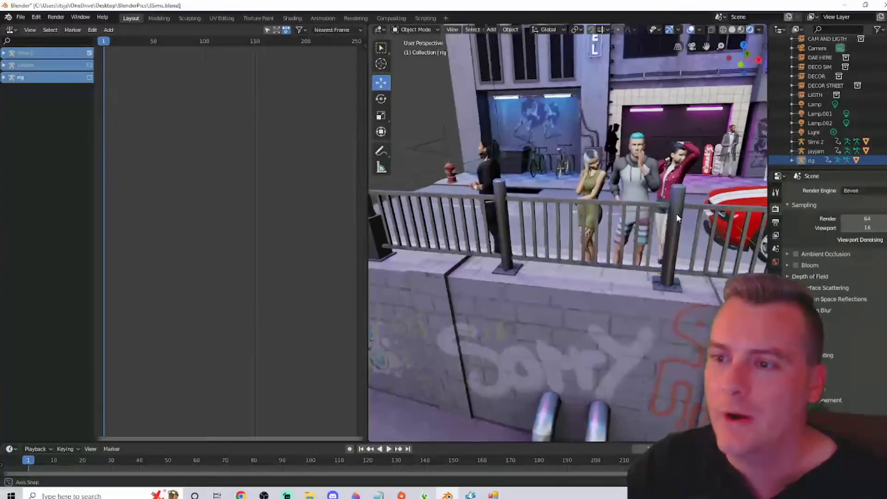
scroll(677, 215, "up", 1)
scroll(671, 216, "up", 2)
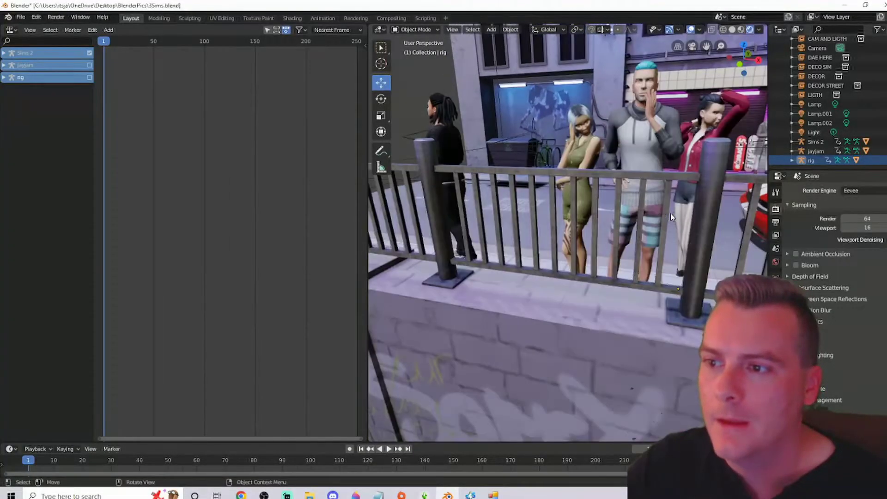
scroll(671, 214, "up", 4)
scroll(679, 214, "down", 10)
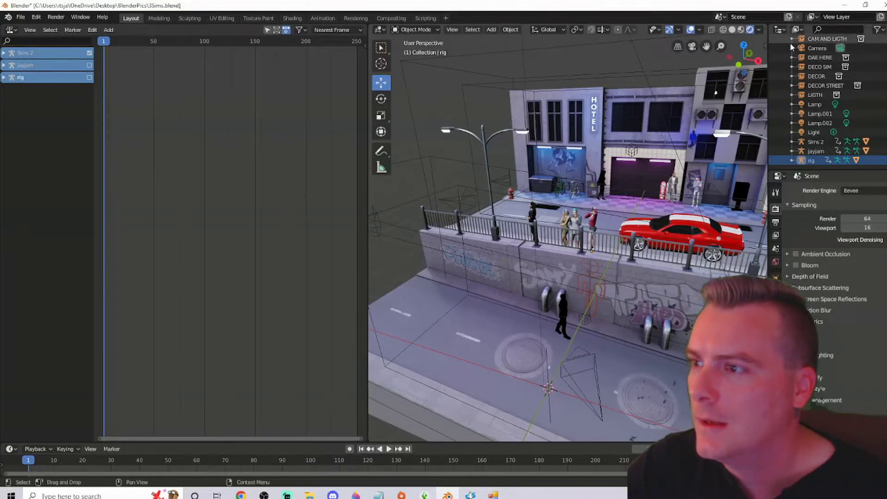
Check how the scene is framed through the active camera and return to the perspective view
scroll(818, 84, "up", 3)
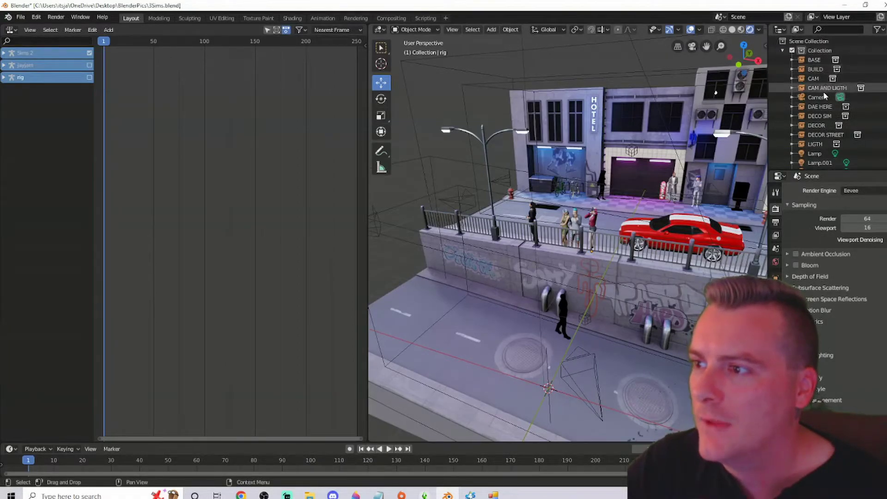
left_click(693, 46)
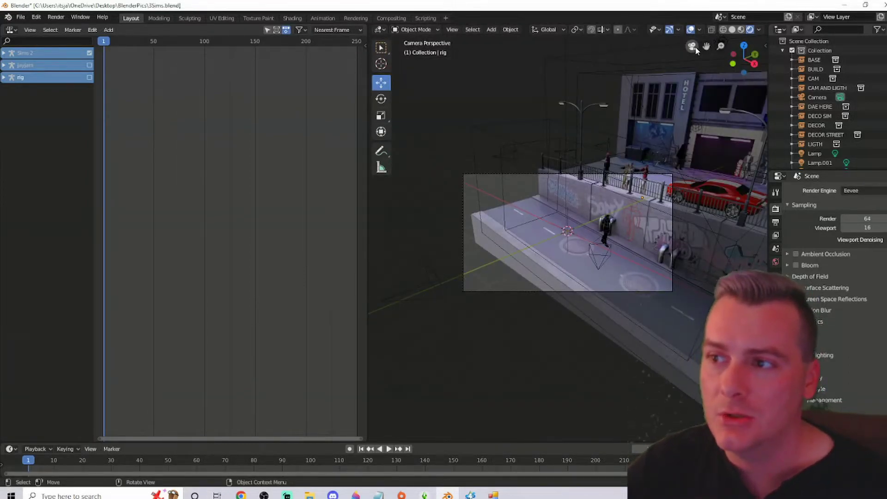
left_click(693, 47)
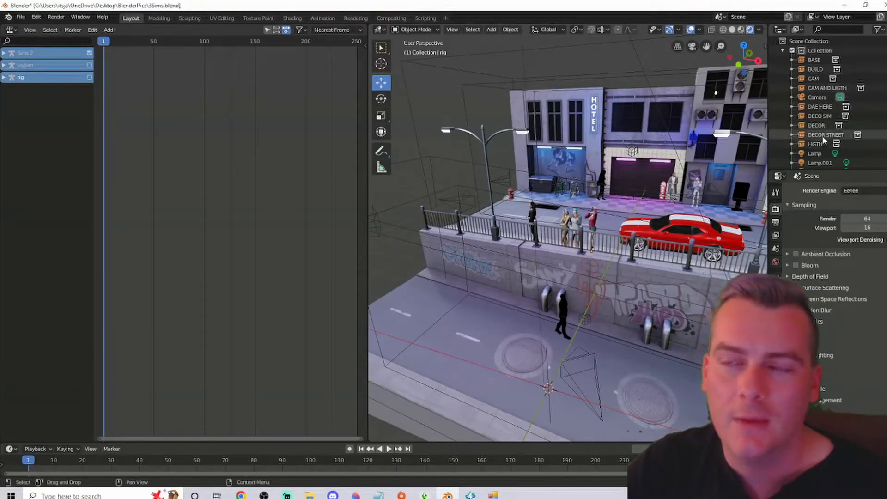
left_click(692, 46)
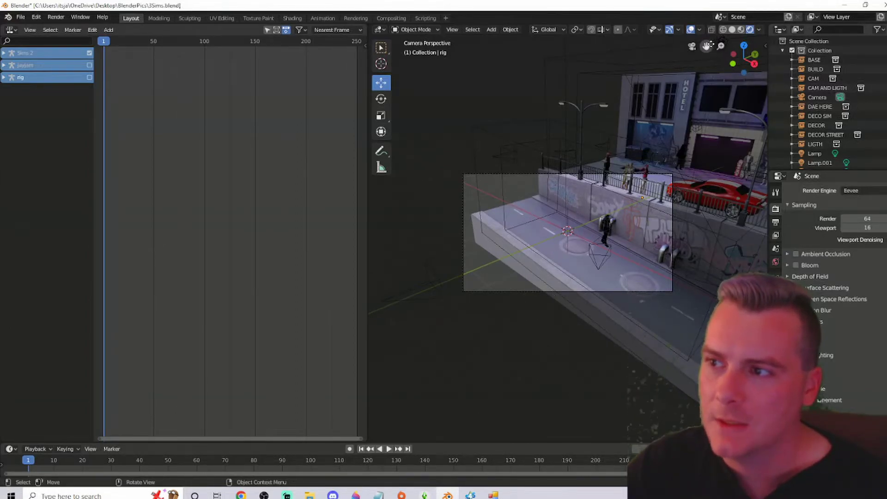
left_click(692, 46)
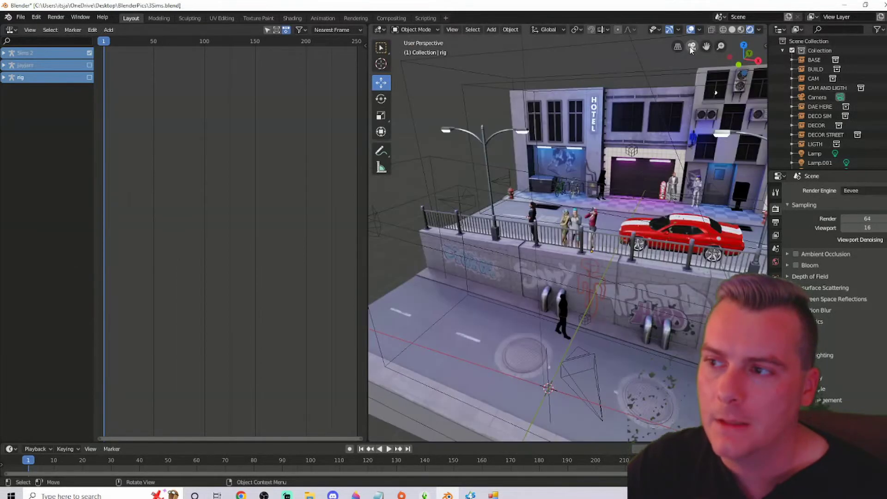
Select the scene's Camera object and look through it
middle_click_drag(637, 310, 627, 288)
scroll(628, 287, "down", 2)
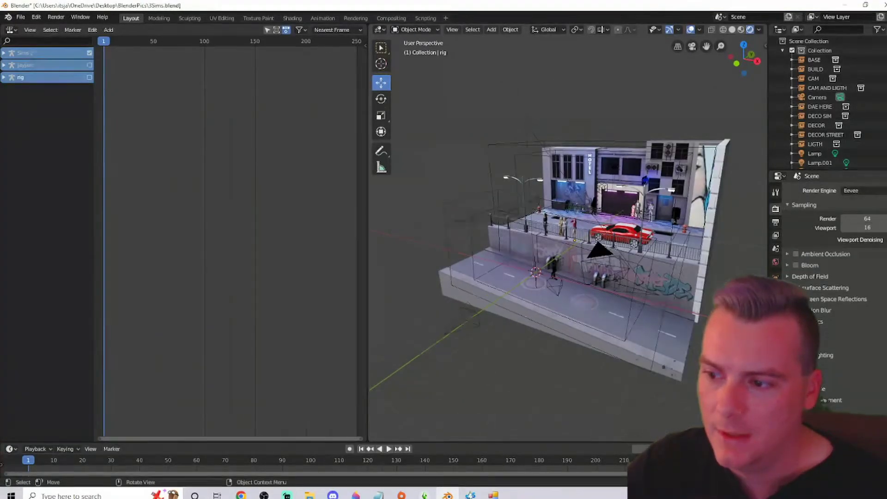
left_click(614, 277)
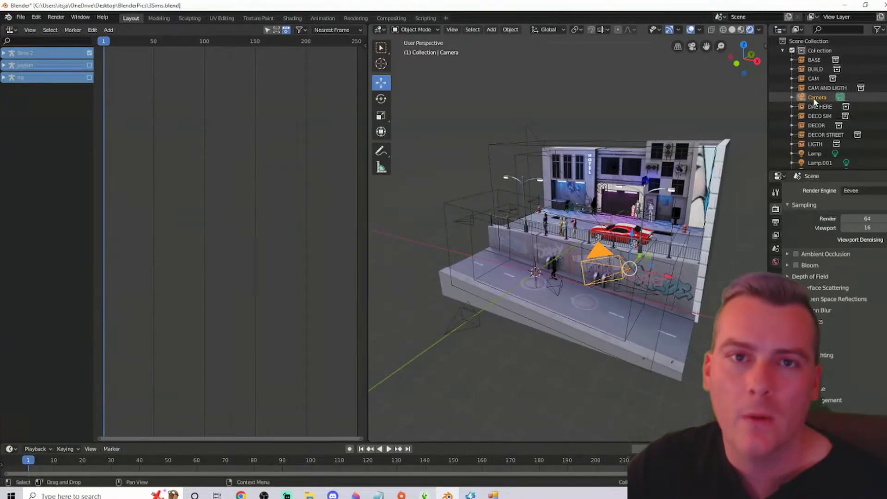
left_click(692, 48)
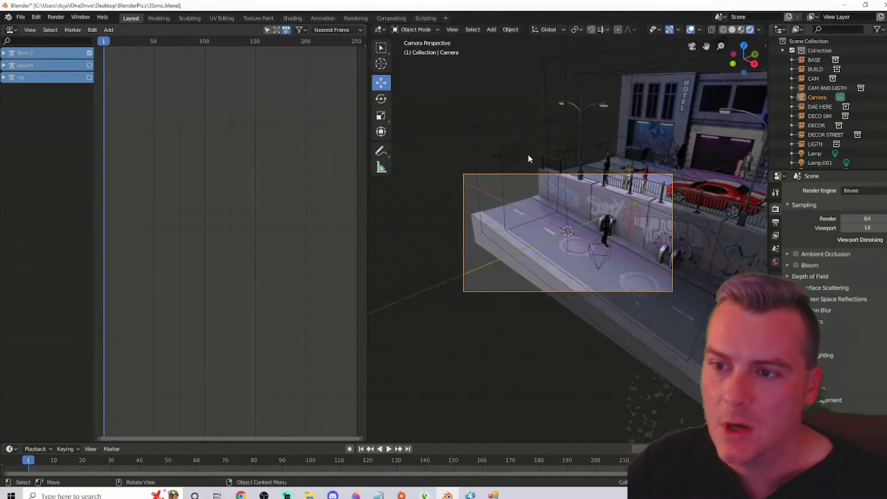
Return from the camera view to the perspective view and move the camera toward the hotel end of the graffiti wall
left_click(696, 48)
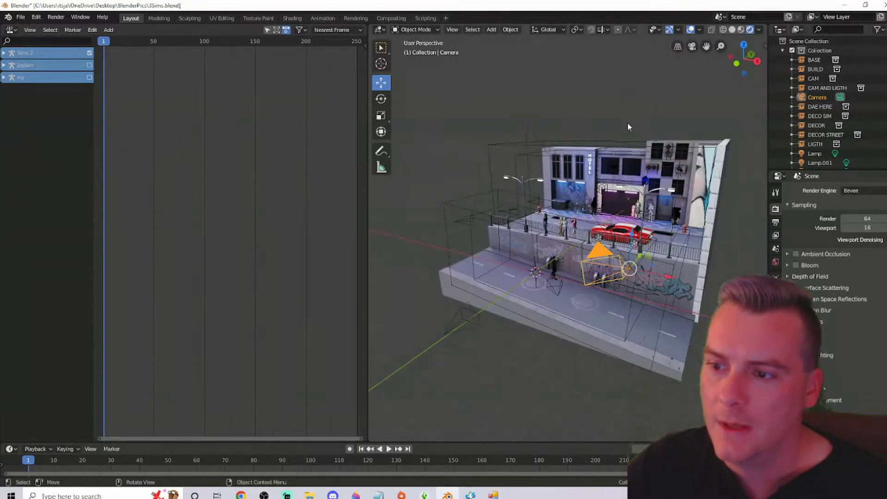
left_click_drag(664, 275, 488, 243)
middle_click_drag(494, 252, 538, 272)
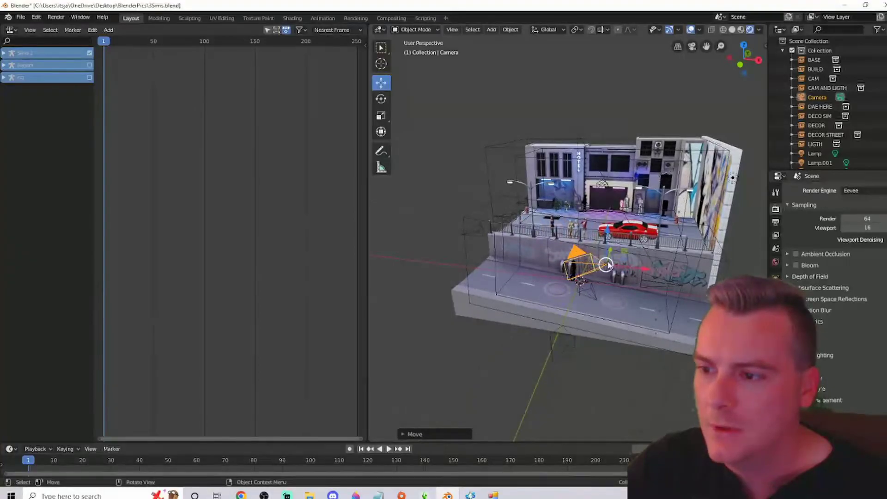
left_click_drag(647, 268, 583, 267)
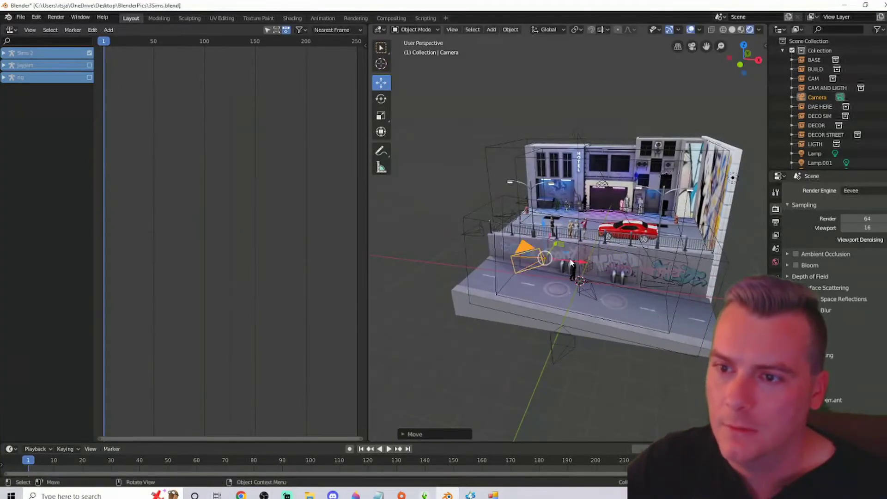
Rotate the camera about its vertical axis to face the buildings straight on, and widen the 3D viewport
left_click(382, 100)
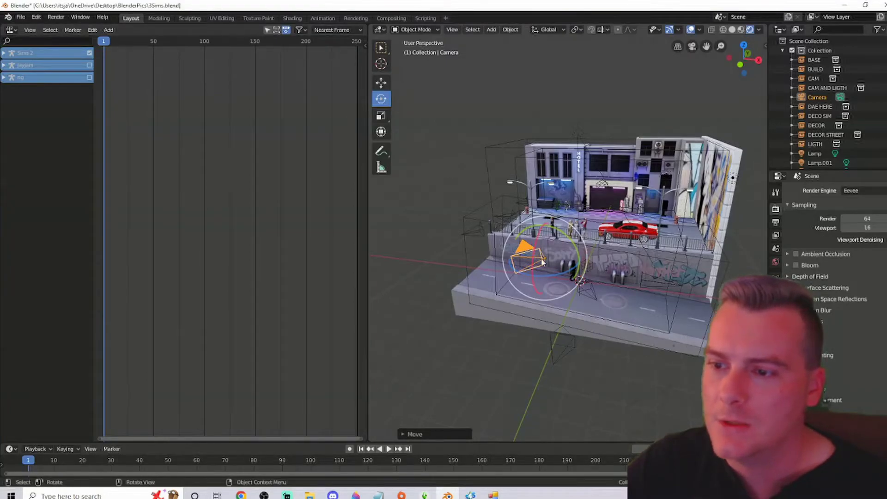
left_click_drag(555, 277, 511, 280)
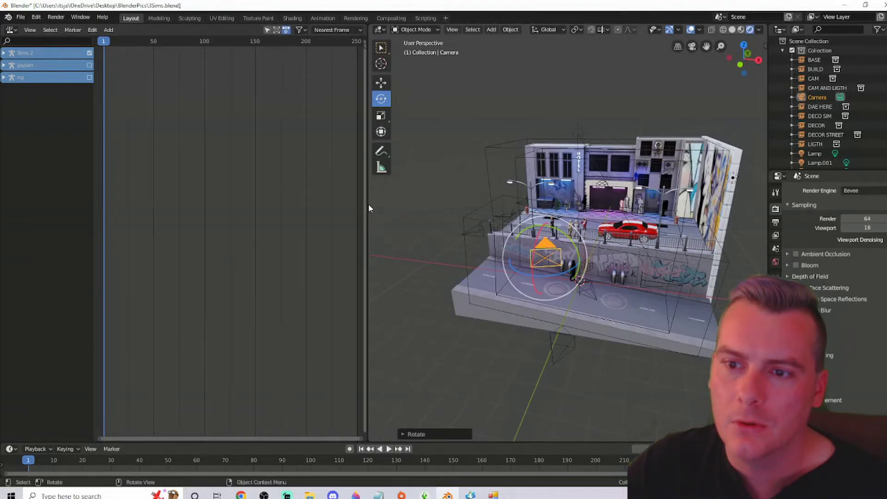
left_click_drag(367, 204, 116, 219)
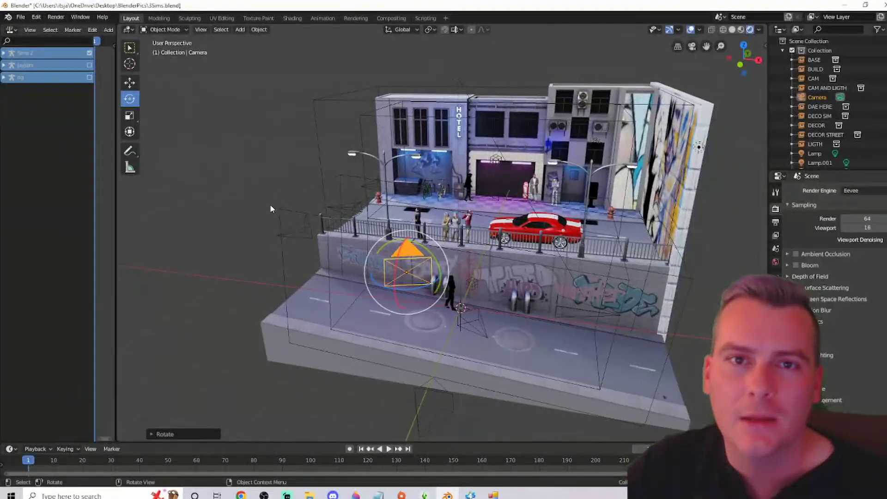
Move the camera in front of the characters, raise it above the railing, and check the framing through it
middle_click_drag(290, 231, 301, 230)
left_click_drag(543, 282, 436, 241)
key("shift+space")
key("g")
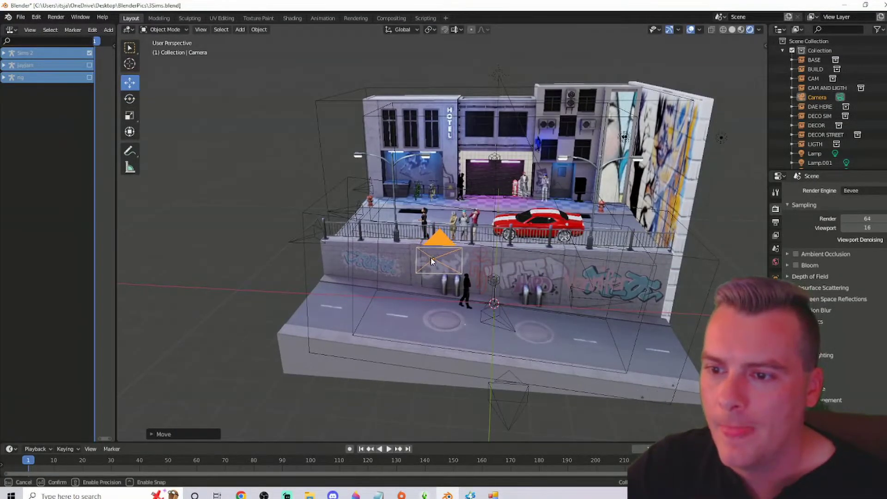
left_click(431, 268)
middle_click_drag(430, 268, 401, 275)
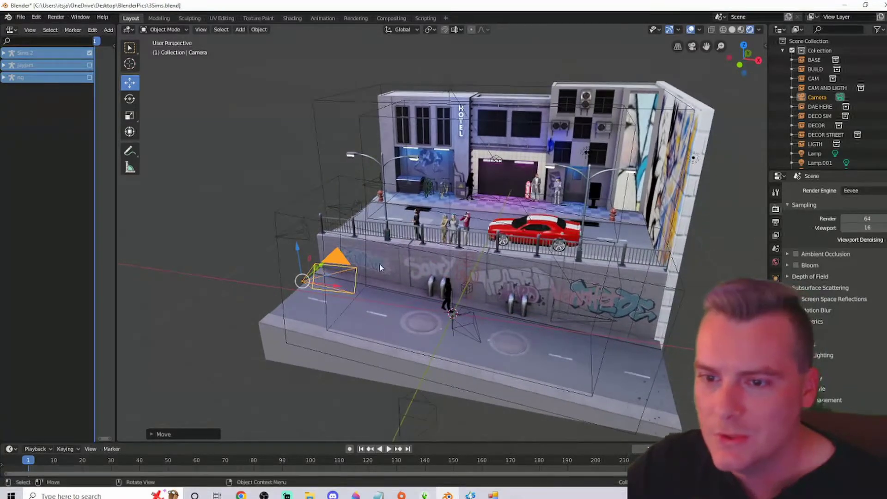
left_click_drag(320, 270, 406, 187)
left_click(693, 46)
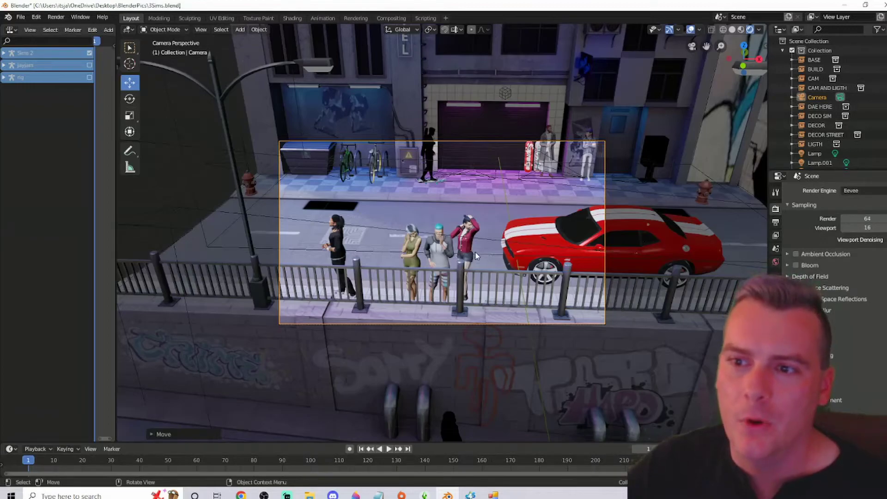
left_click(692, 46)
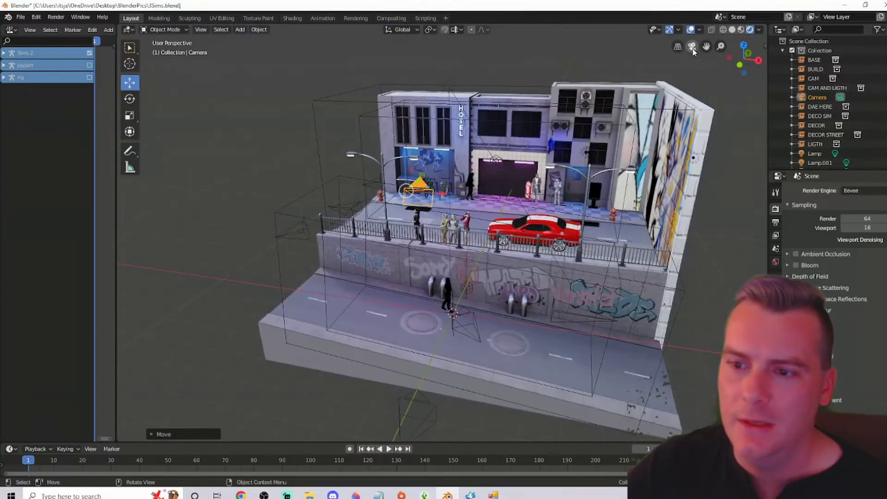
Lower the camera slightly along the global Z axis
middle_click_drag(398, 331, 453, 281)
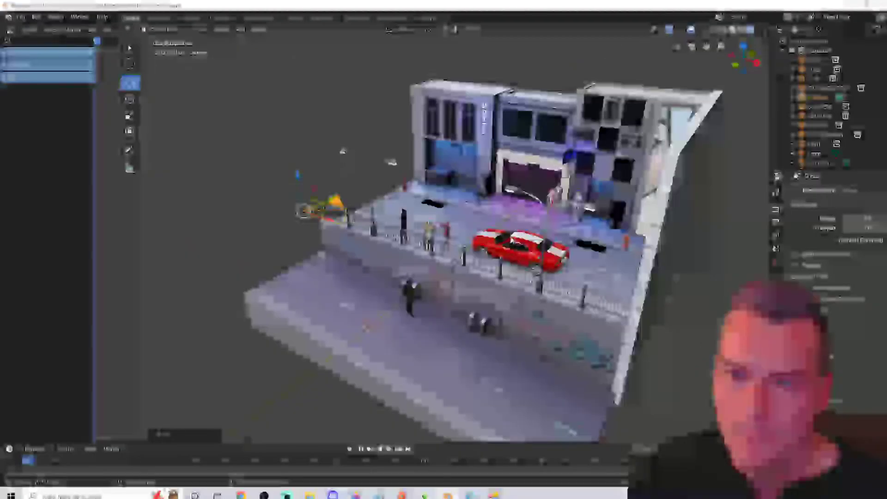
key("g")
key("z")
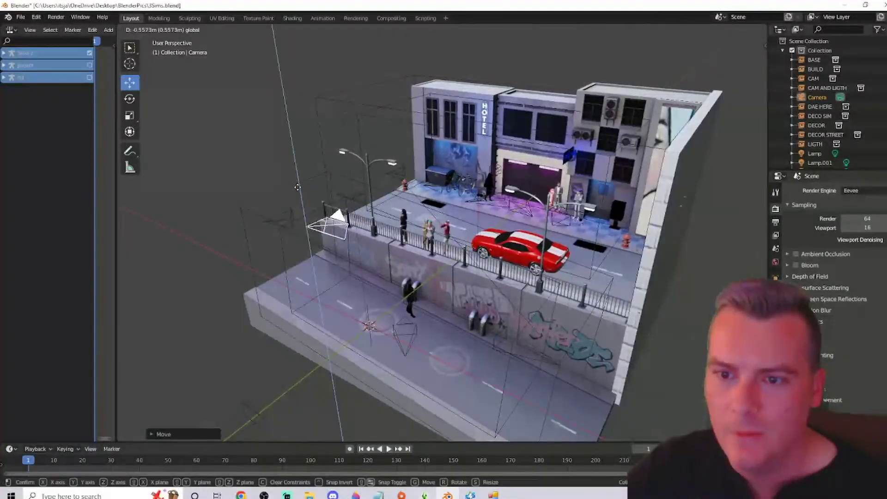
left_click(339, 230)
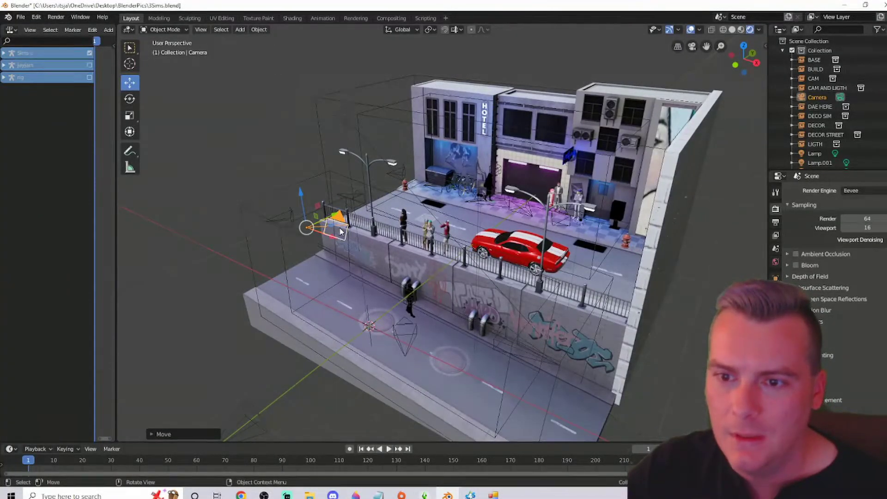
Move the camera a little closer to the characters behind the railing
scroll(360, 241, "up", 5)
middle_click_drag(378, 247, 228, 255)
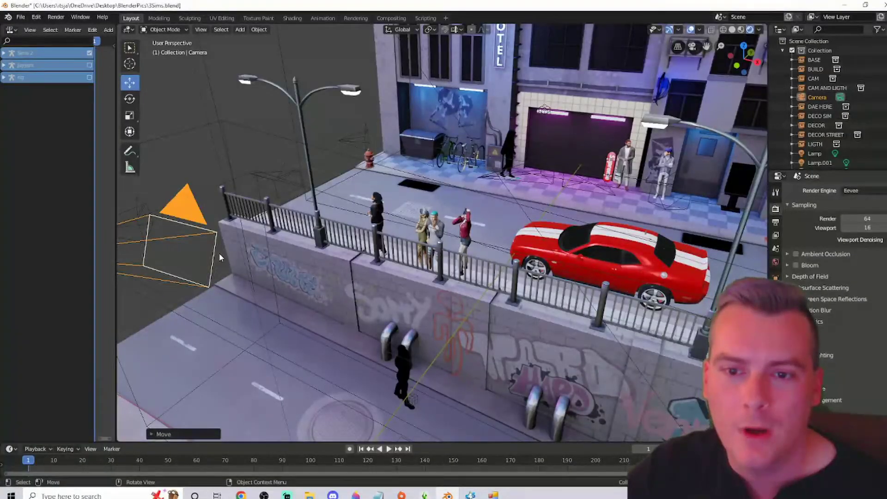
key("g")
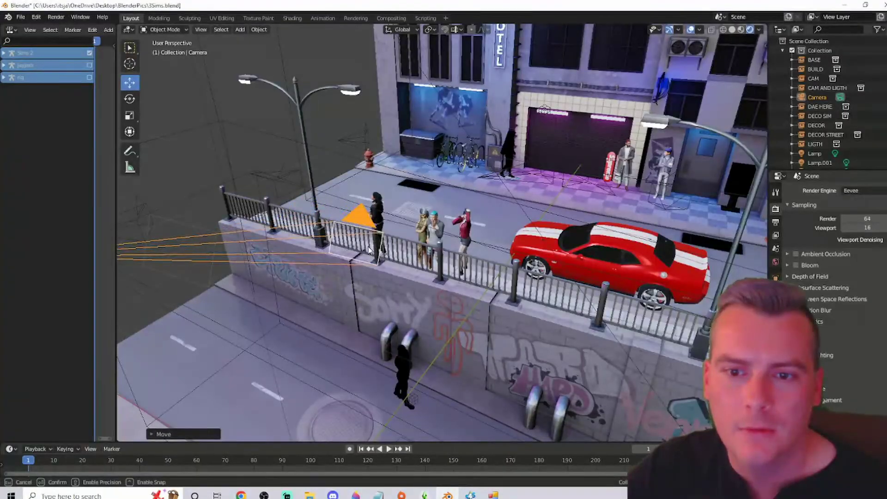
left_click(220, 260)
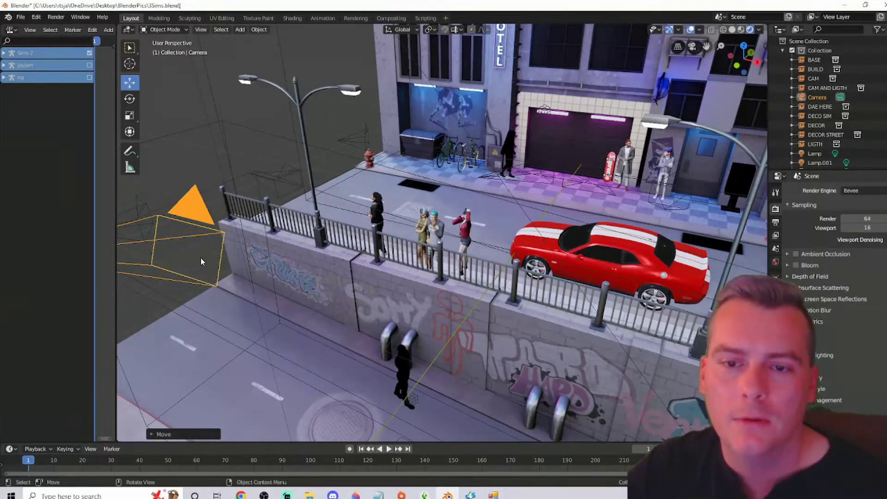
left_click_drag(219, 260, 243, 254)
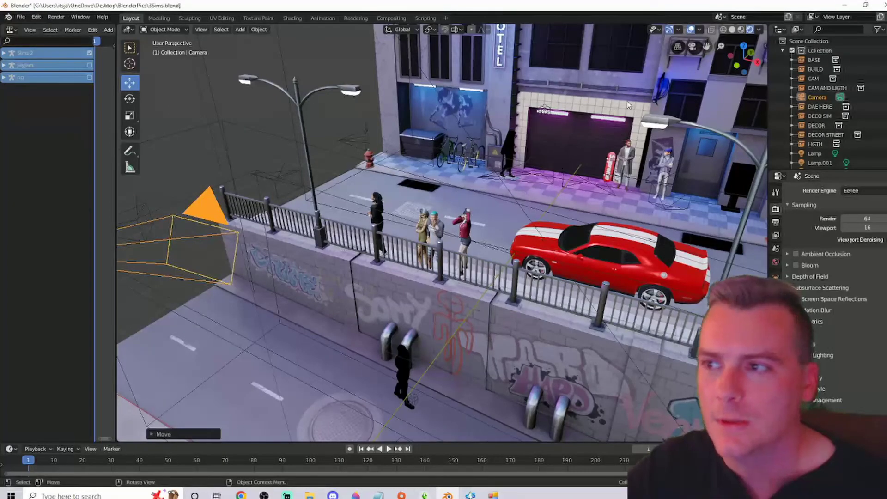
Look through the camera and examine how the characters behind the railing are framed, up close and in full
left_click(692, 47)
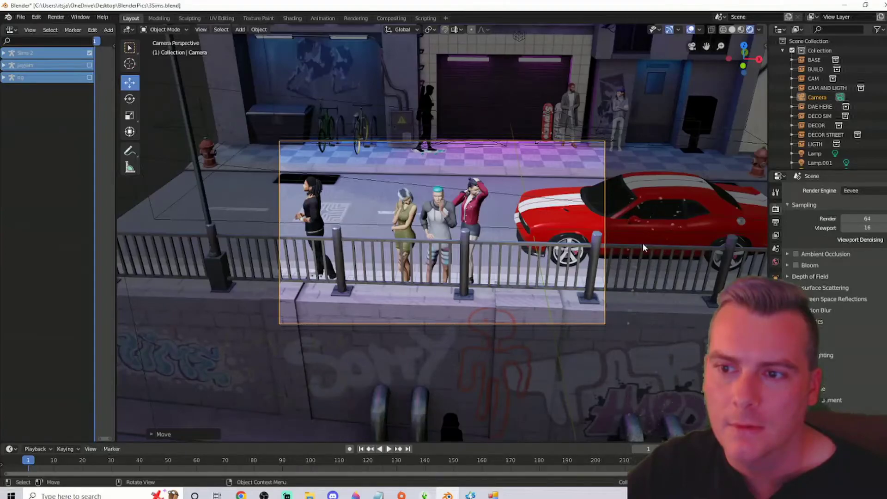
scroll(601, 244, "up", 4)
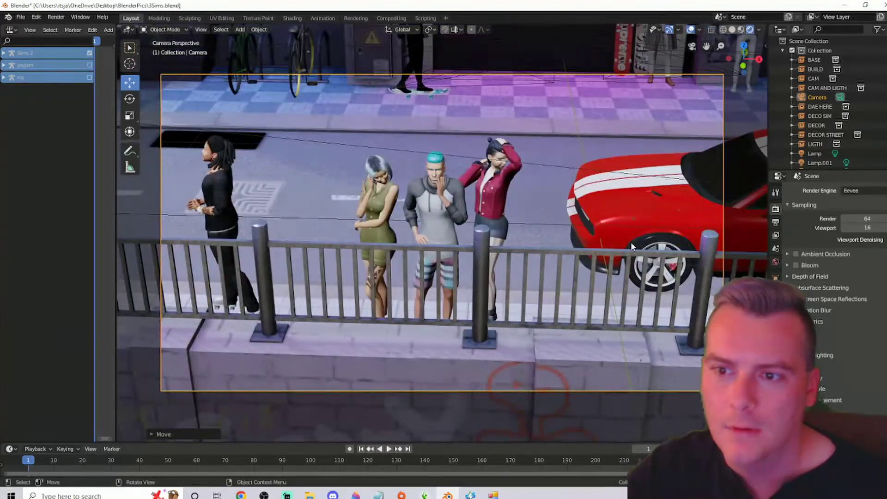
scroll(700, 232, "up", 2)
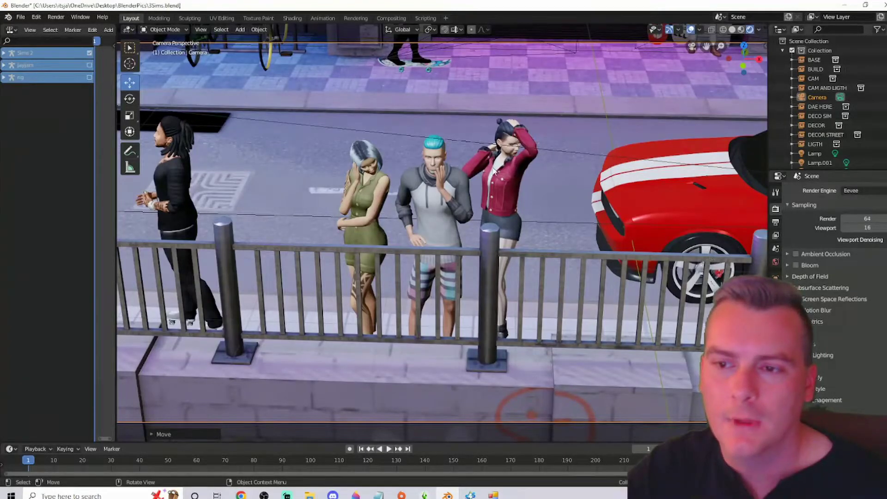
scroll(531, 216, "down", 2)
scroll(531, 216, "up", 2)
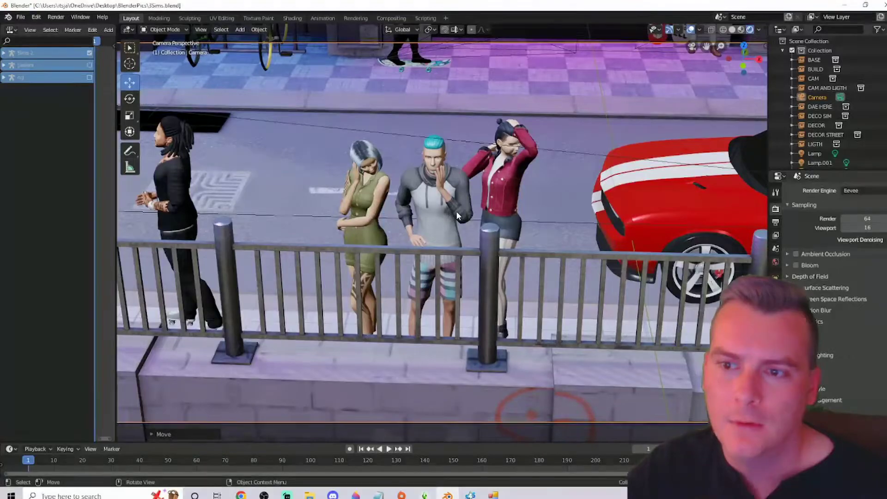
scroll(458, 215, "down", 1)
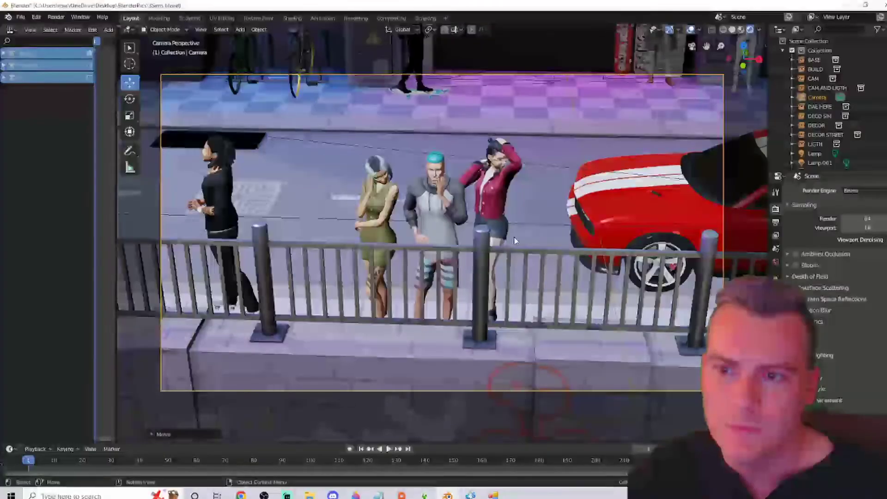
scroll(513, 240, "up", 1)
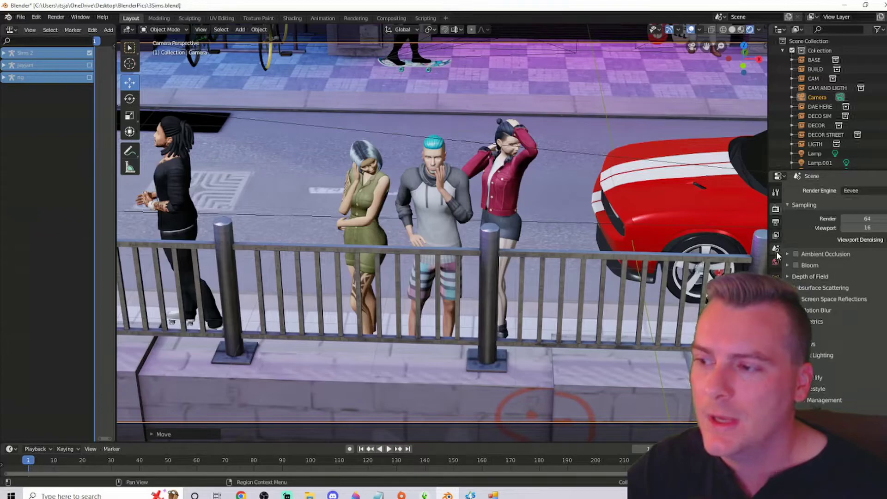
left_click(777, 224)
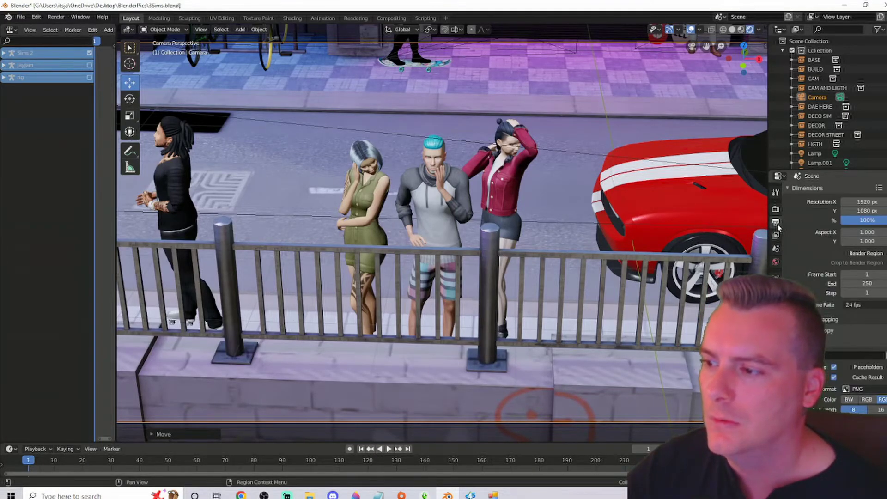
left_click(777, 236)
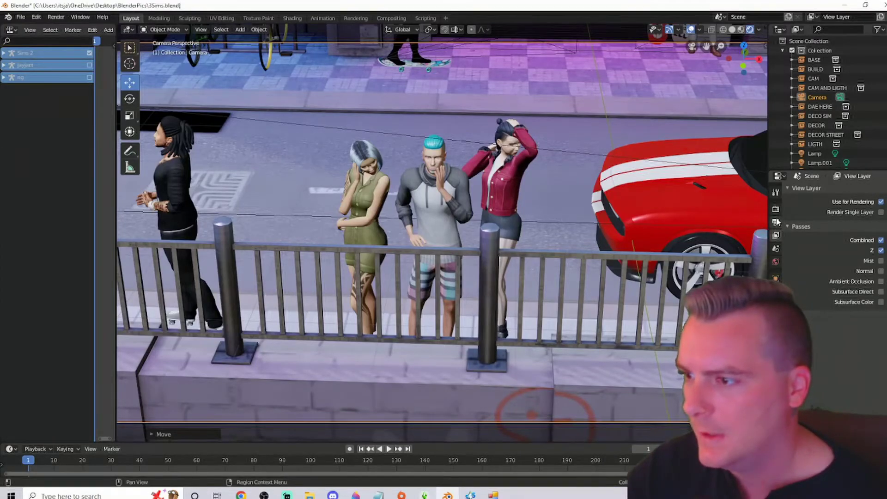
left_click(776, 192)
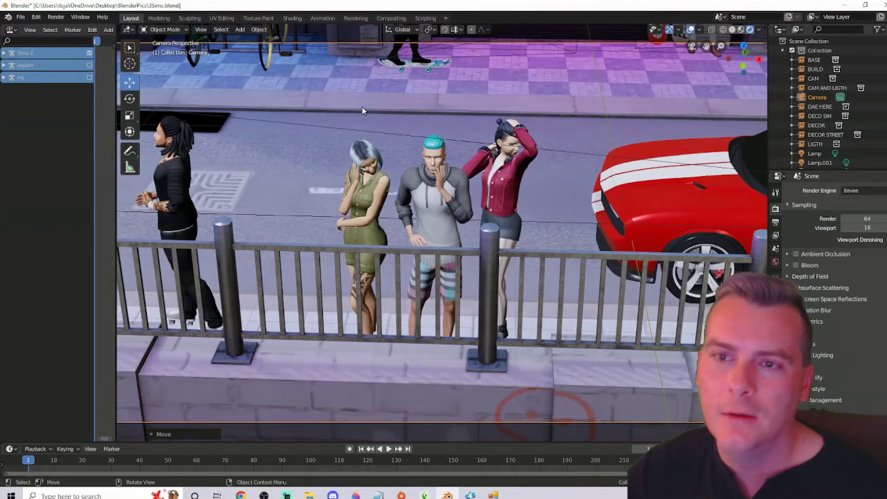
Add a spot light to the scene
left_click(240, 30)
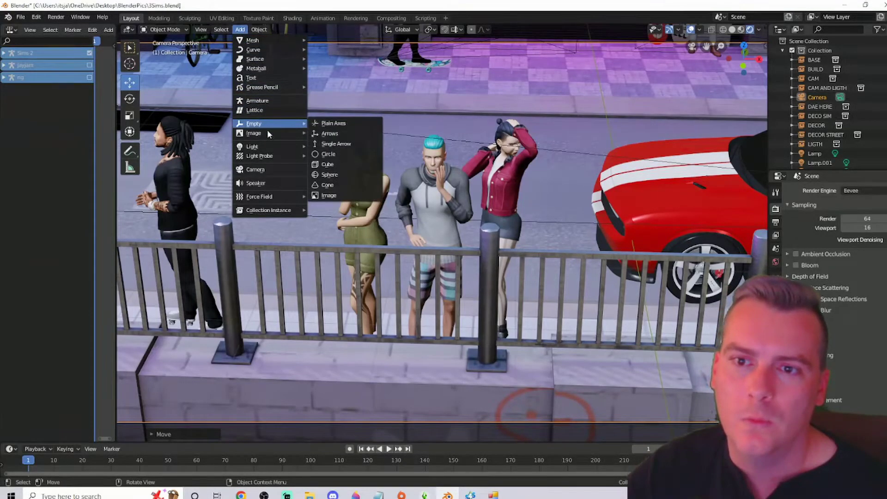
mouse_move(288, 145)
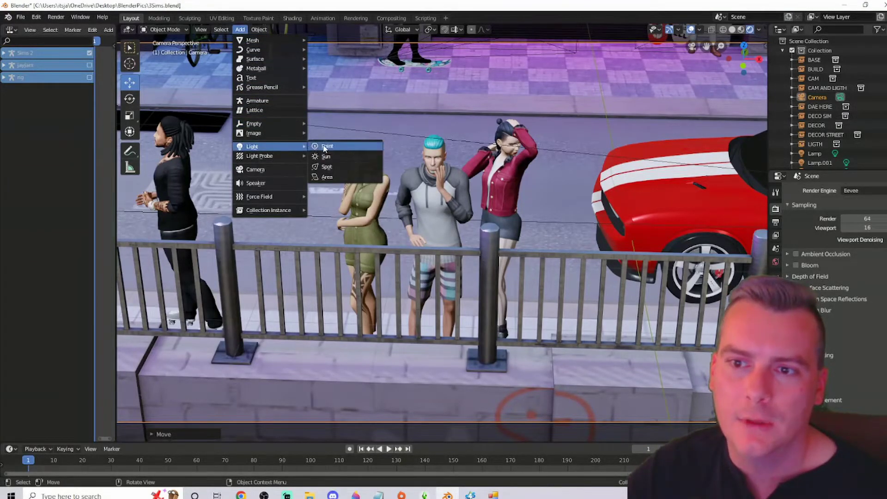
left_click(336, 166)
Move the spot light away from the scene origin and up beside the hotel building's facade
scroll(466, 236, "down", 10)
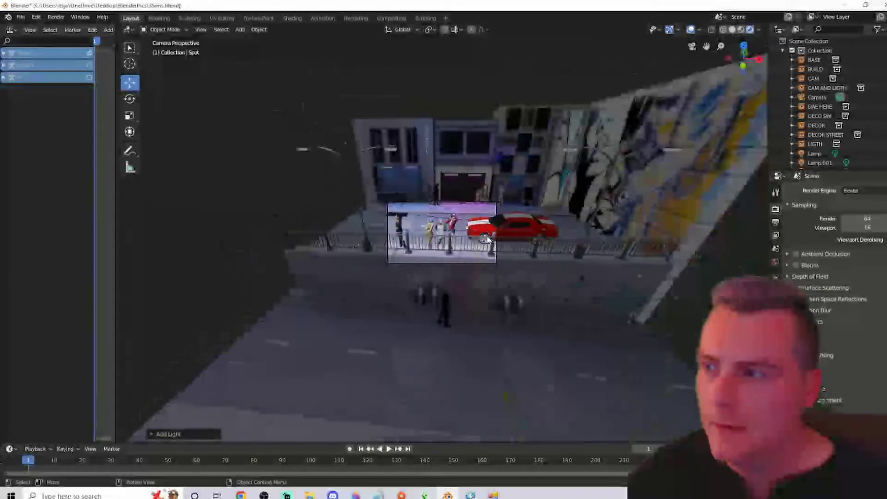
middle_click_drag(488, 240, 512, 296)
scroll(512, 296, "down", 8)
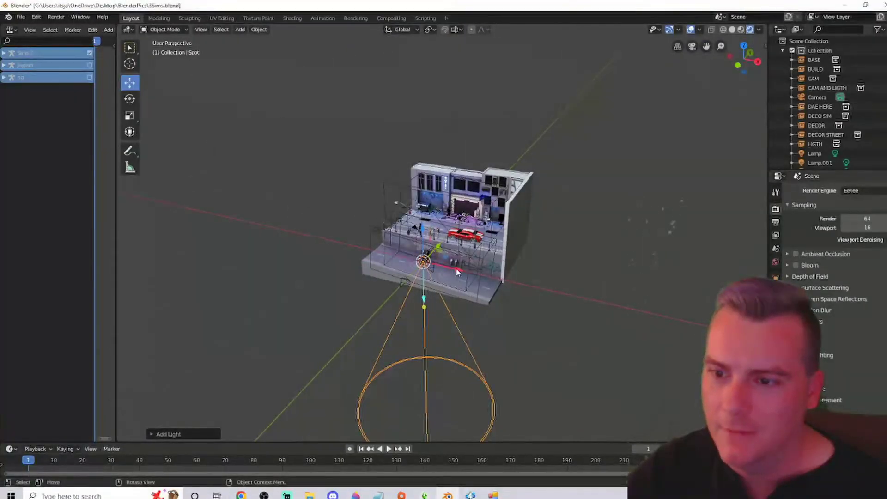
key("g")
left_click(372, 253)
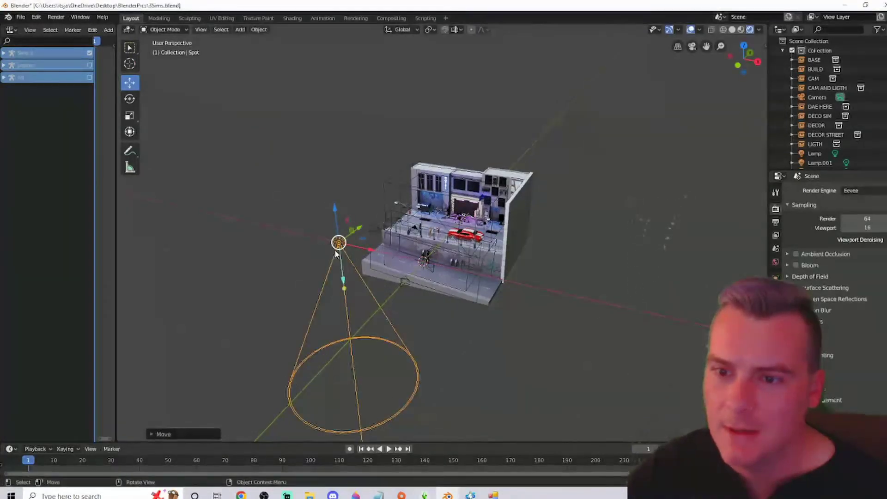
key("g")
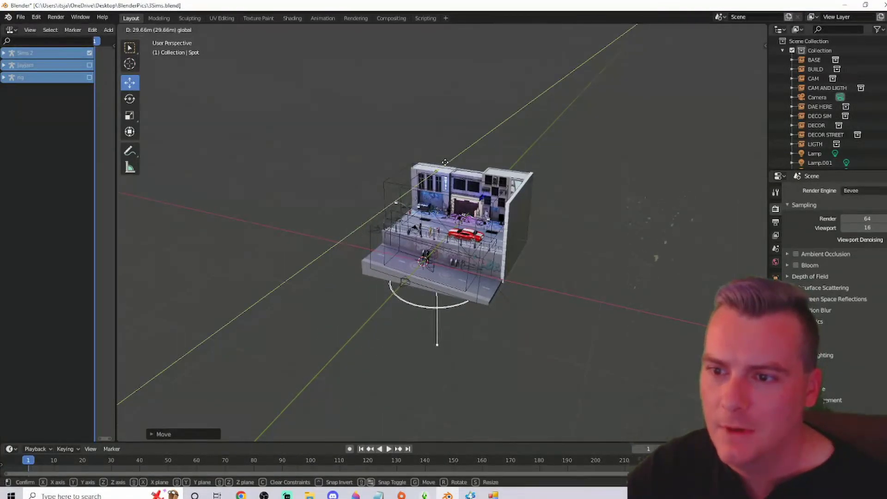
left_click(429, 176)
Move the spot light from the hotel facade forward along the Y axis and sideways toward the characters behind the railing
scroll(455, 236, "up", 5)
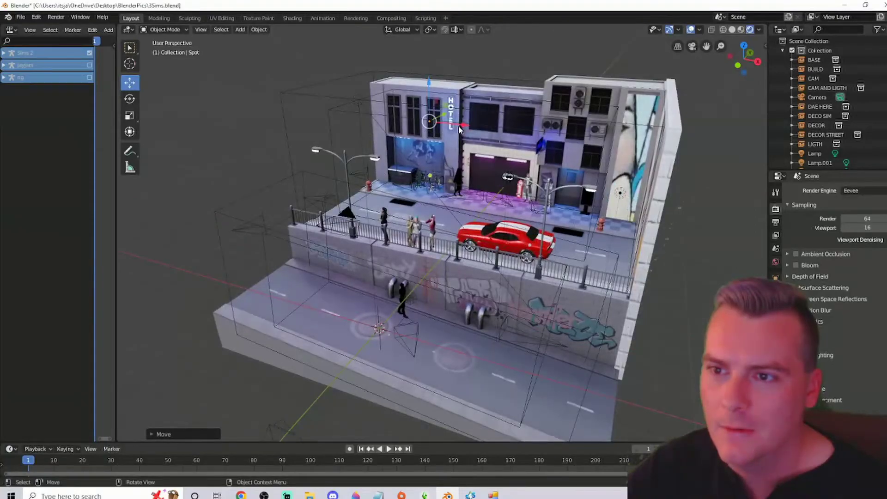
key("g")
key("y")
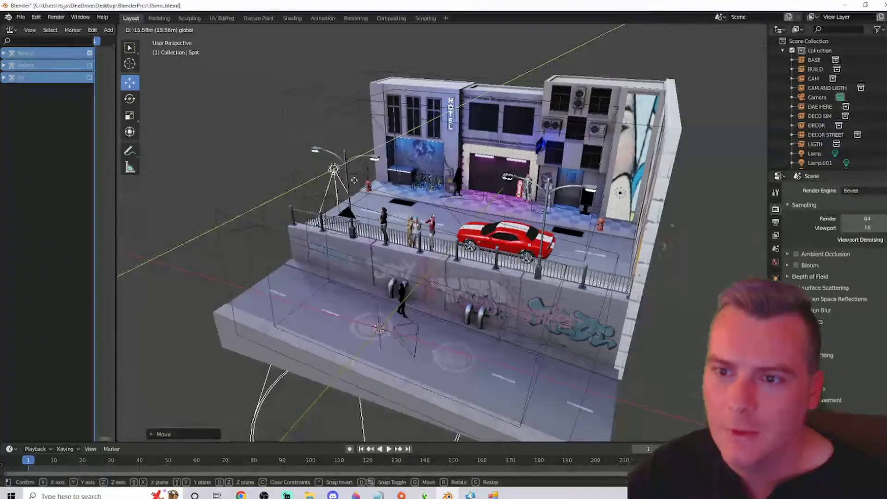
left_click(315, 214)
left_click_drag(315, 202, 448, 221)
left_click_drag(429, 189, 443, 162)
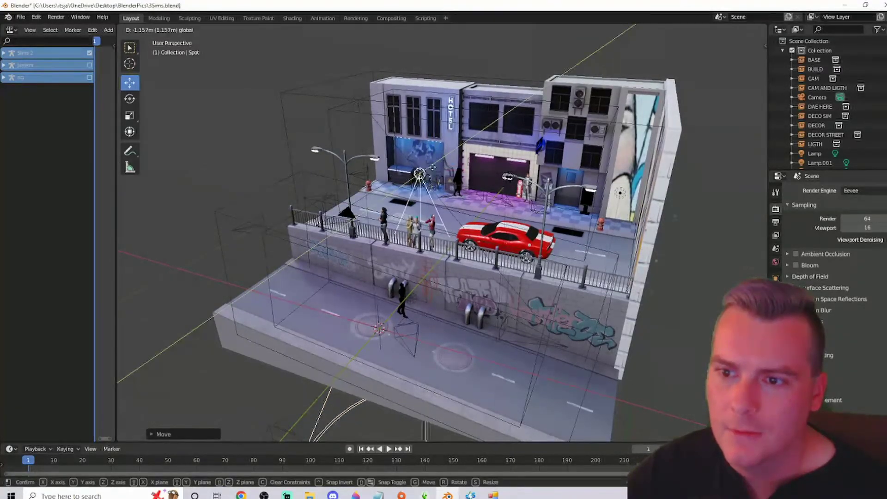
Fine-tune the spot light's position so its cone is centred over the three characters standing together
scroll(496, 237, "up", 5)
scroll(497, 238, "up", 3)
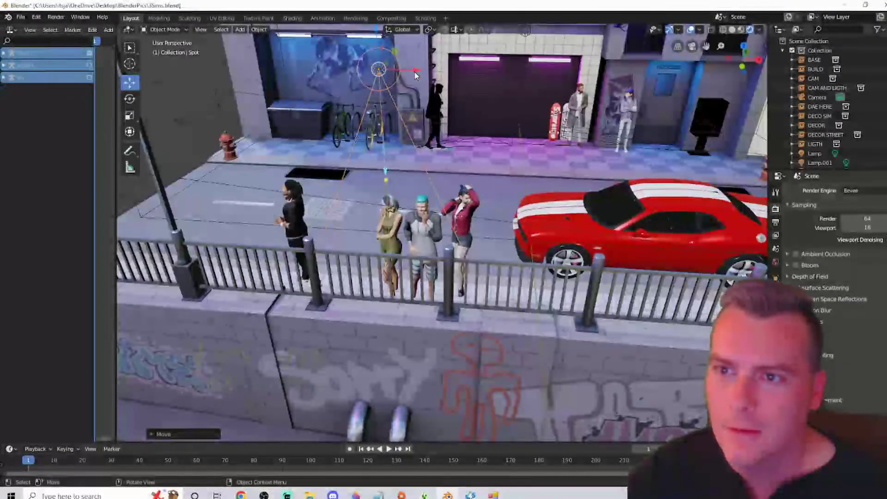
left_click_drag(415, 75, 455, 76)
key("g")
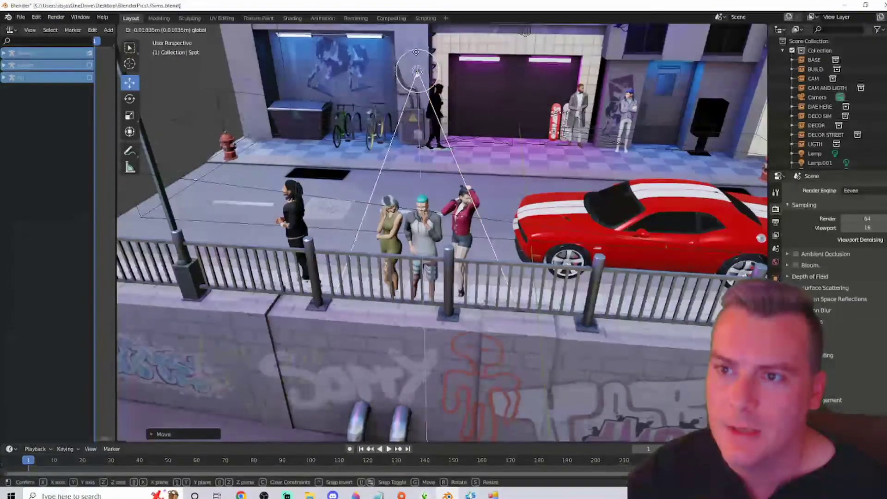
left_click(416, 72)
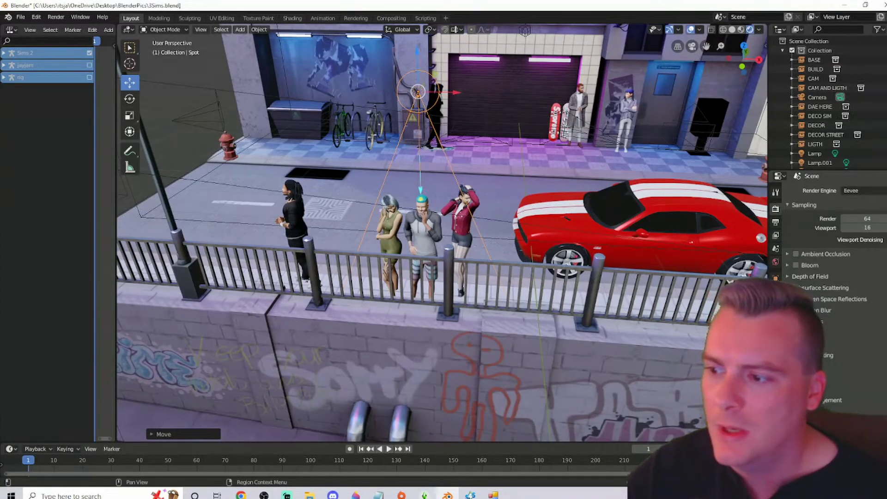
Set the spot light's color to a pale cyan and its power to 51.8 W
left_click(775, 333)
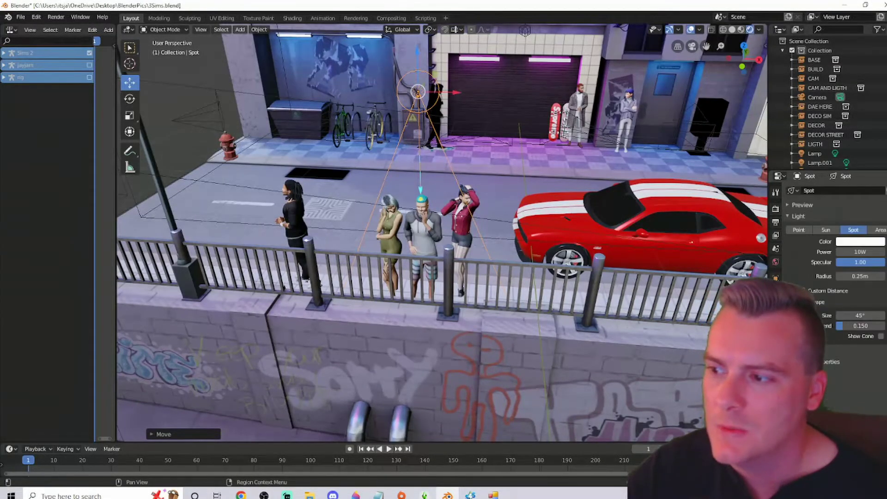
left_click(863, 241)
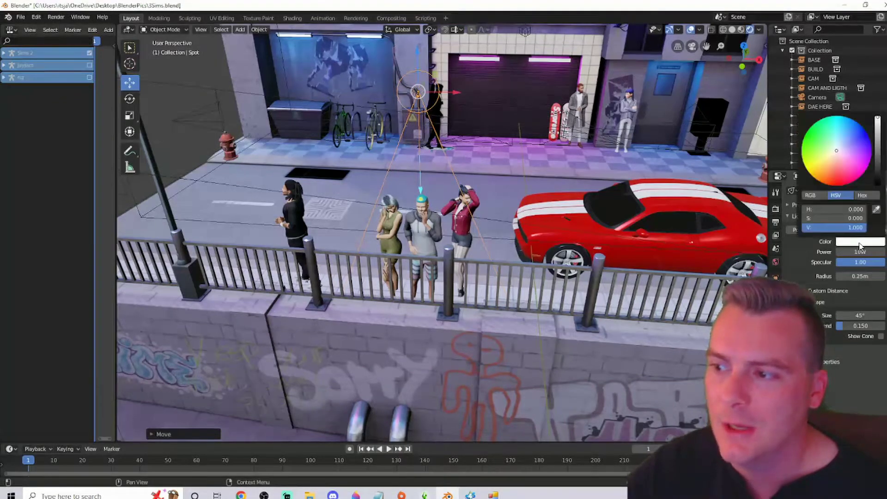
left_click(838, 144)
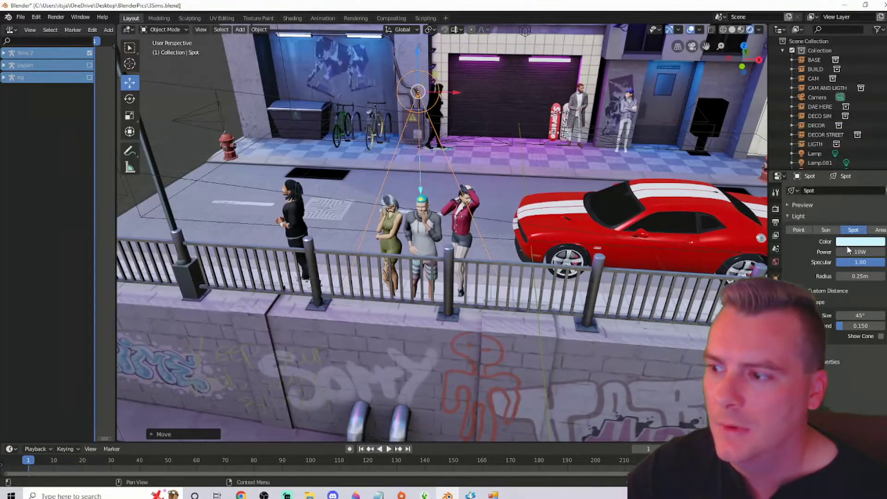
left_click_drag(859, 251, 883, 251)
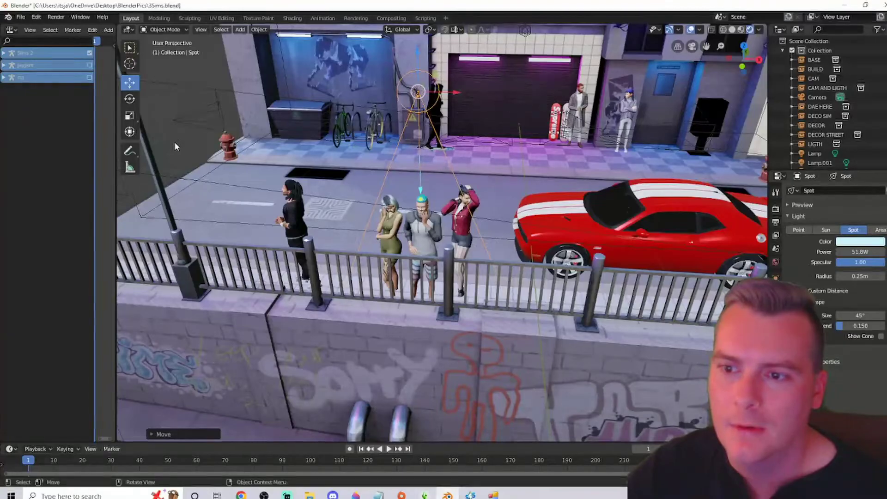
Examine the spot light's effect on the characters up close, across the whole street scene and through the camera
scroll(335, 187, "up", 6)
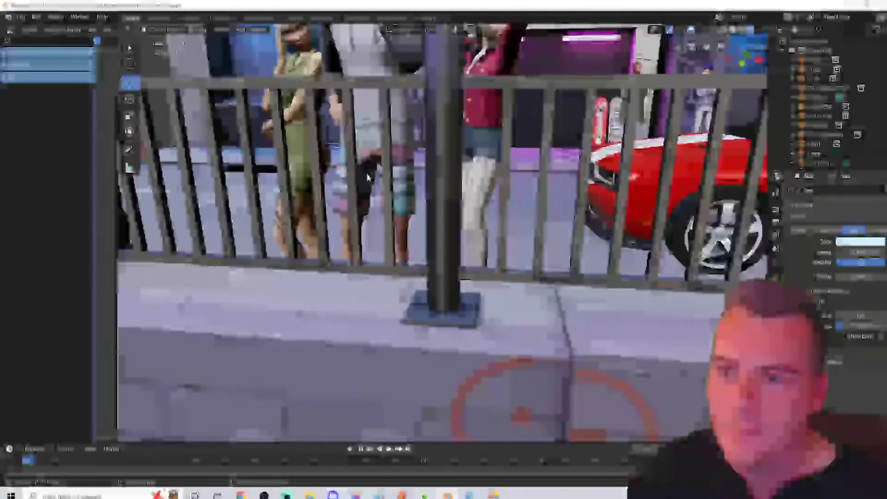
scroll(366, 173, "down", 5)
middle_click_drag(485, 211, 489, 220)
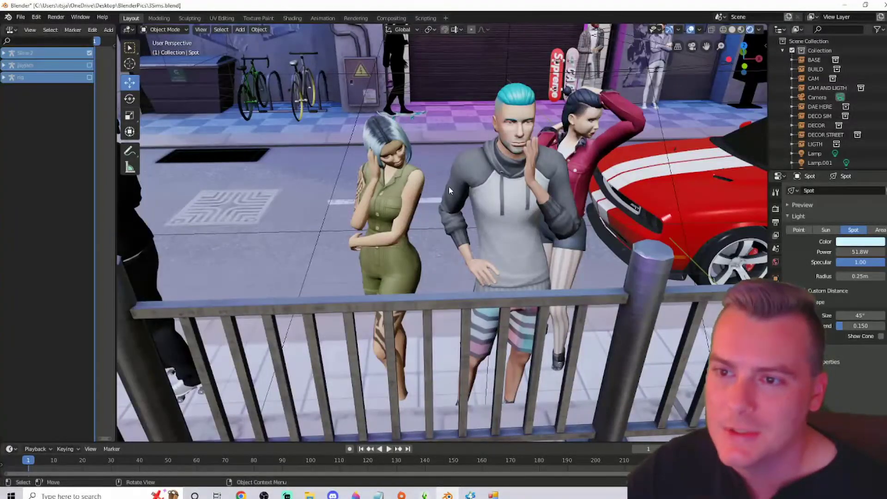
scroll(446, 185, "down", 8)
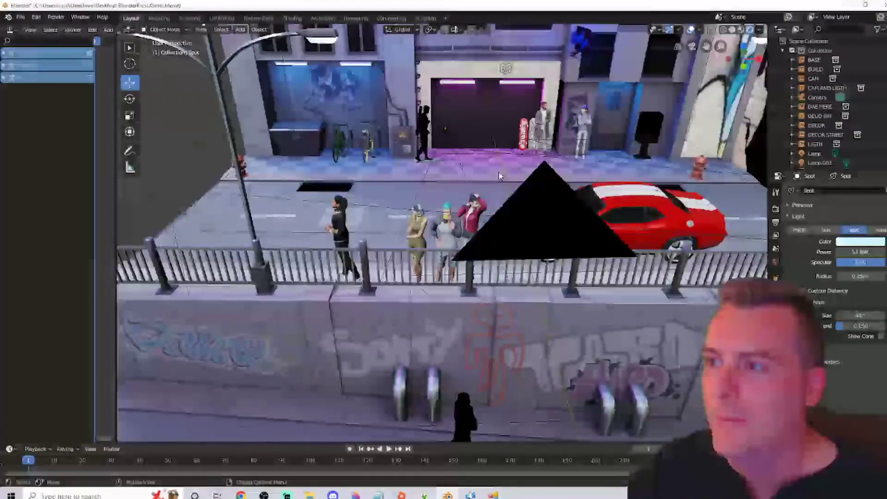
left_click(694, 45)
left_click(694, 46)
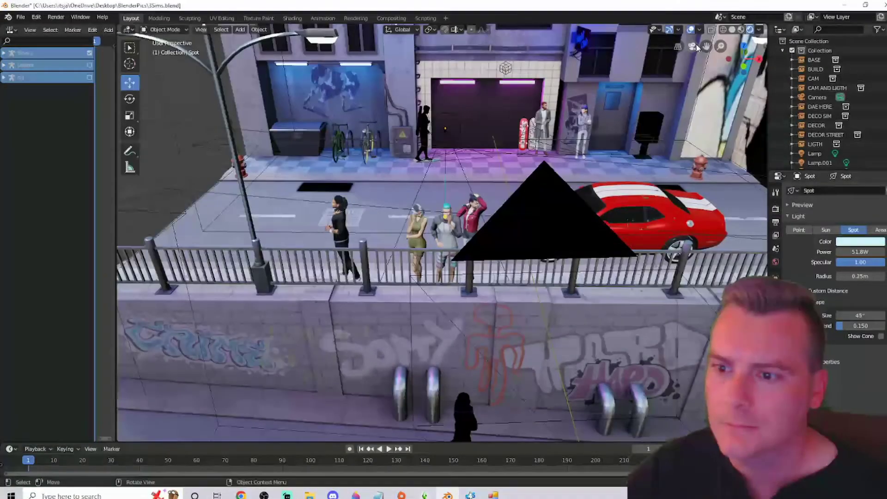
middle_click_drag(578, 194, 589, 196)
scroll(590, 196, "down", 6)
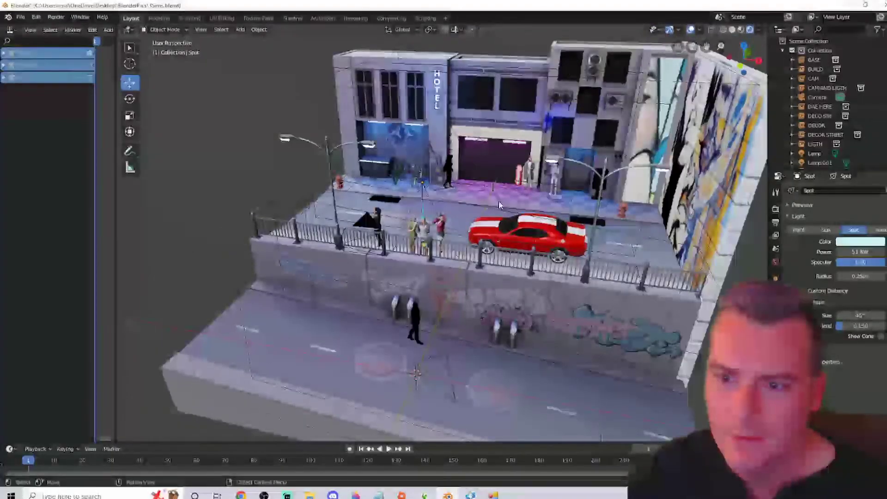
left_click(693, 46)
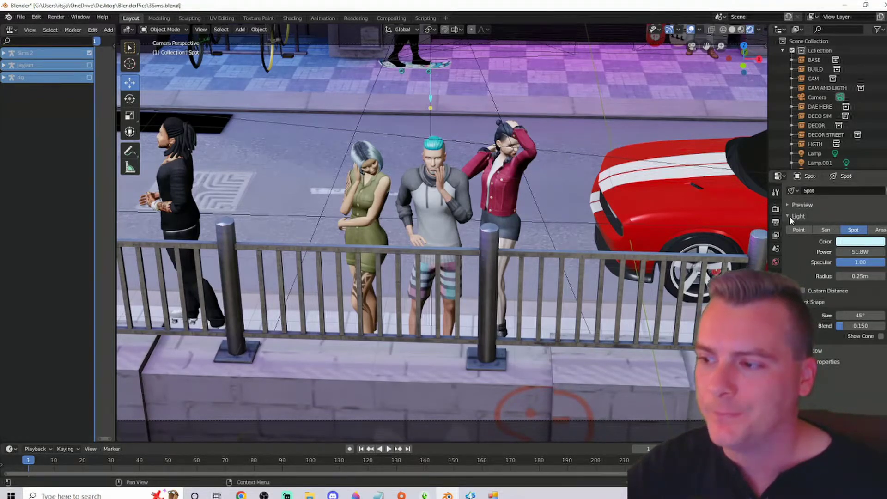
Open the scene's render settings and keep Eevee as the render engine
left_click(776, 192)
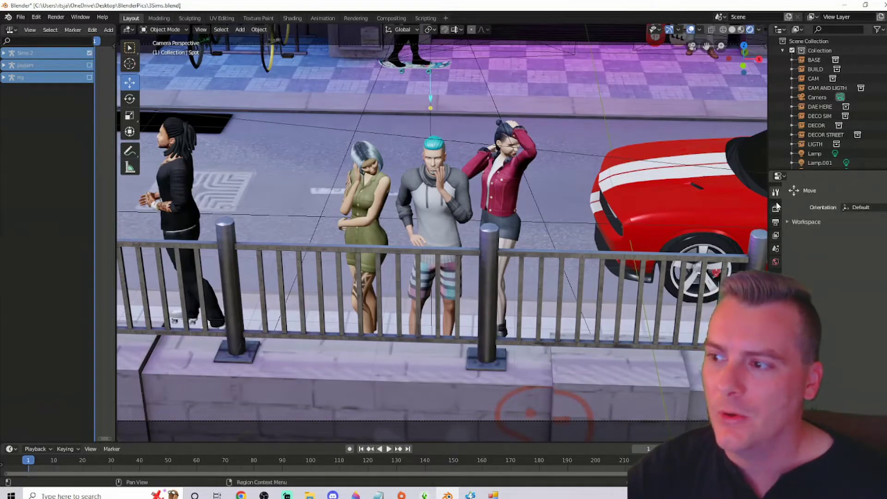
left_click(776, 210)
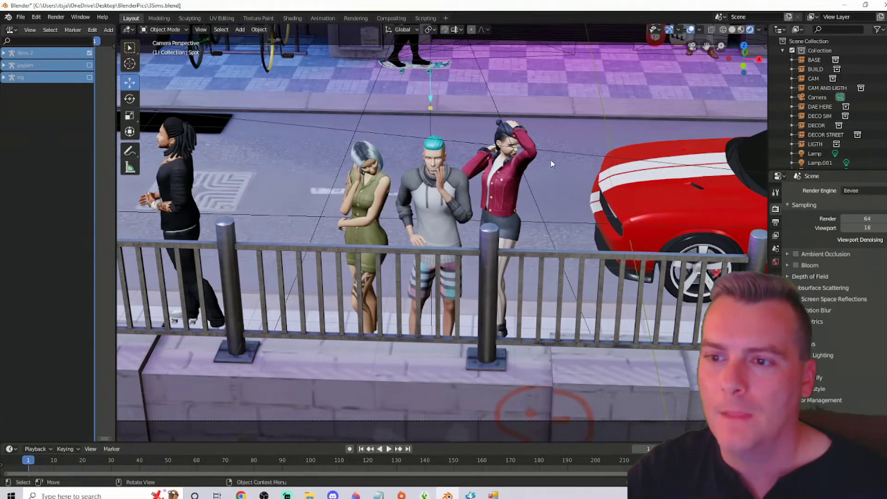
left_click(864, 191)
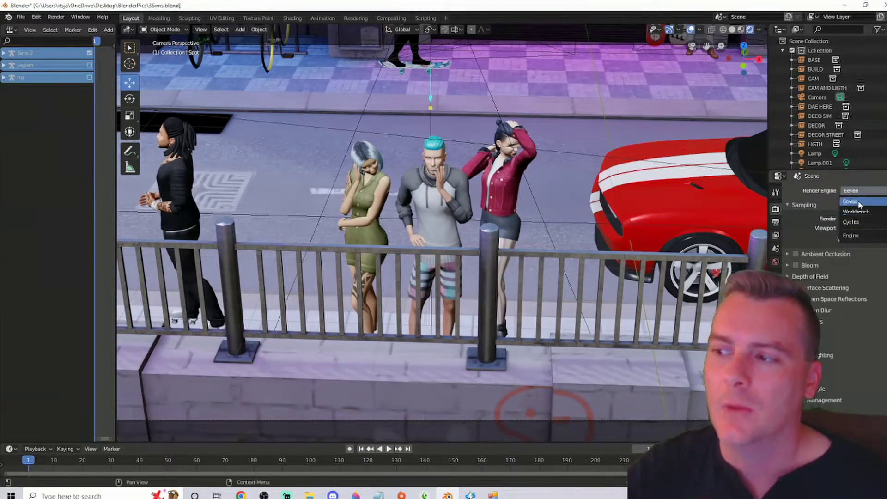
left_click(816, 201)
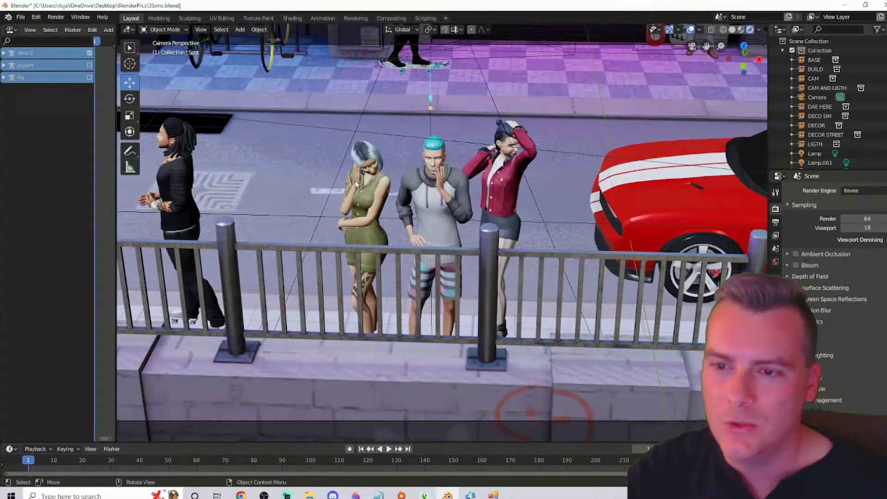
Select the Sims 2 rig and rotate it very slightly about its vertical axis
scroll(832, 150, "down", 3)
left_click(814, 160)
left_click(815, 151)
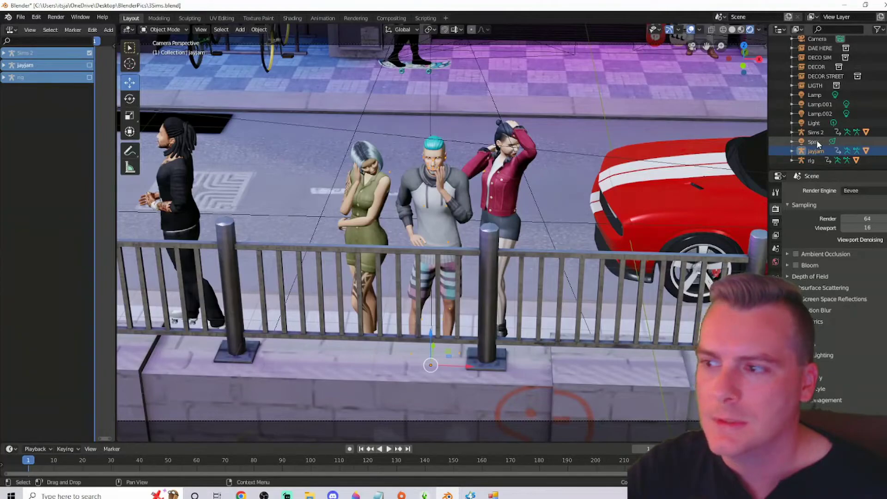
left_click(817, 133)
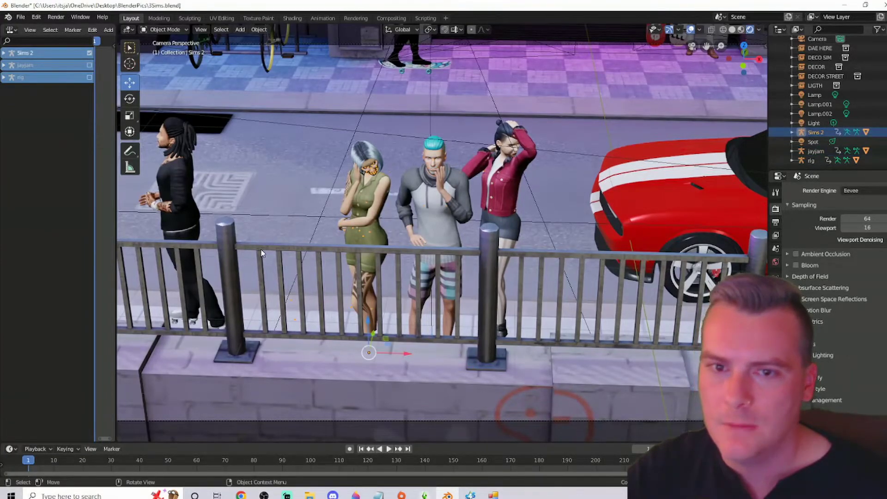
left_click(130, 98)
mouse_move(349, 372)
left_mouse_down()
mouse_move(365, 369)
mouse_move(348, 371)
left_mouse_up()
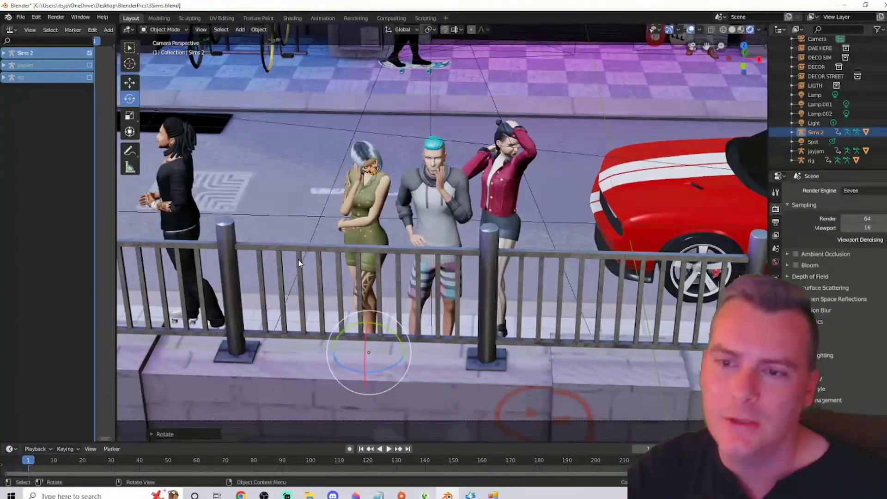
Compare the characters behind the railing in the free perspective view and in the camera view
scroll(290, 212, "down", 8)
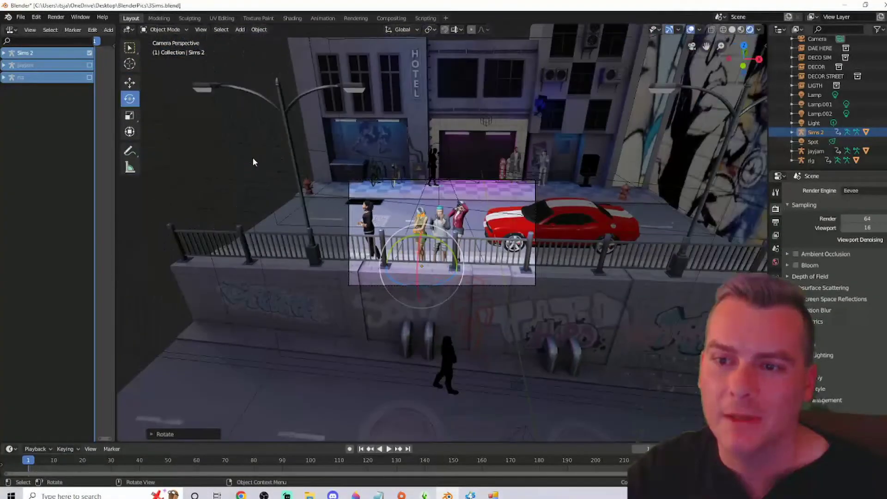
scroll(253, 162, "up", 4)
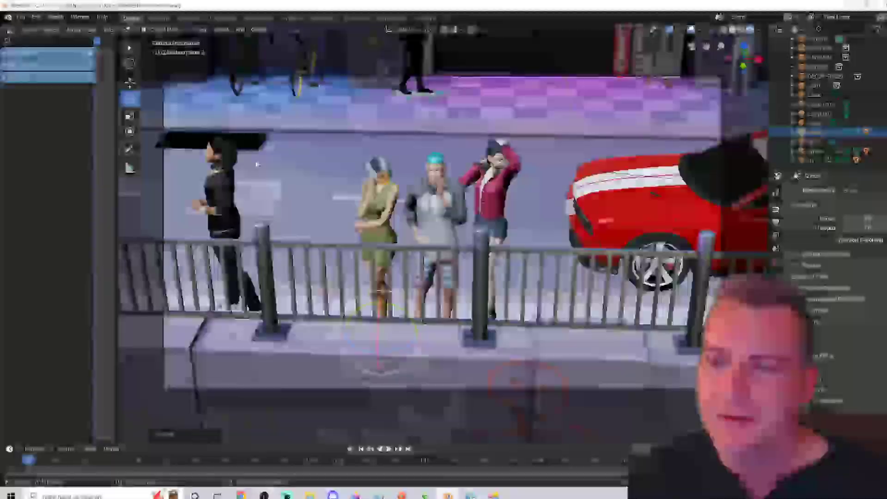
left_click(692, 46)
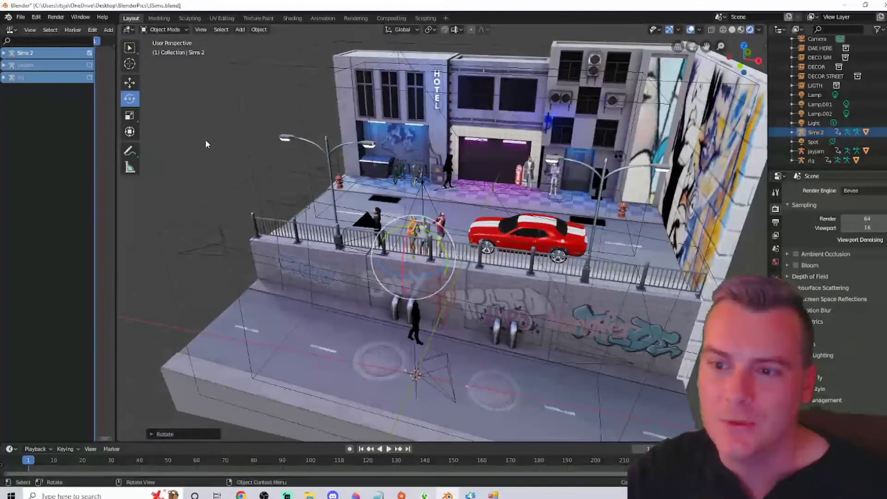
middle_click_drag(206, 144, 323, 195)
scroll(468, 243, "up", 6)
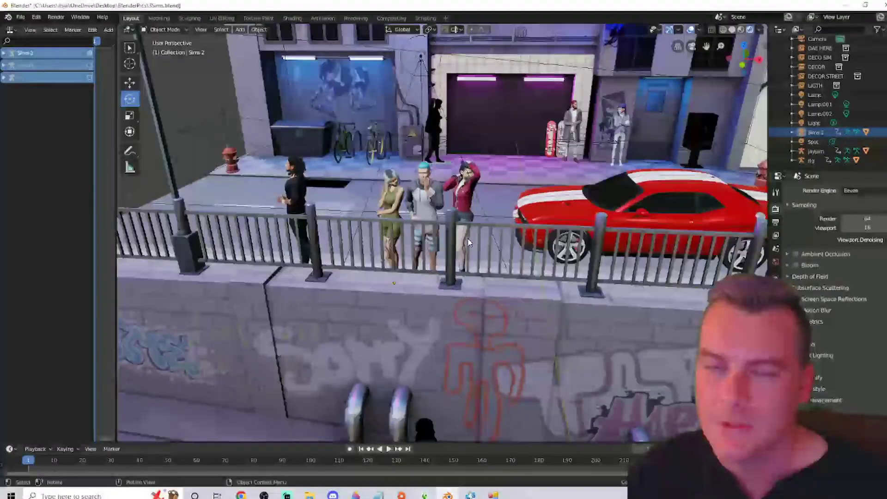
middle_click_drag(468, 243, 445, 266)
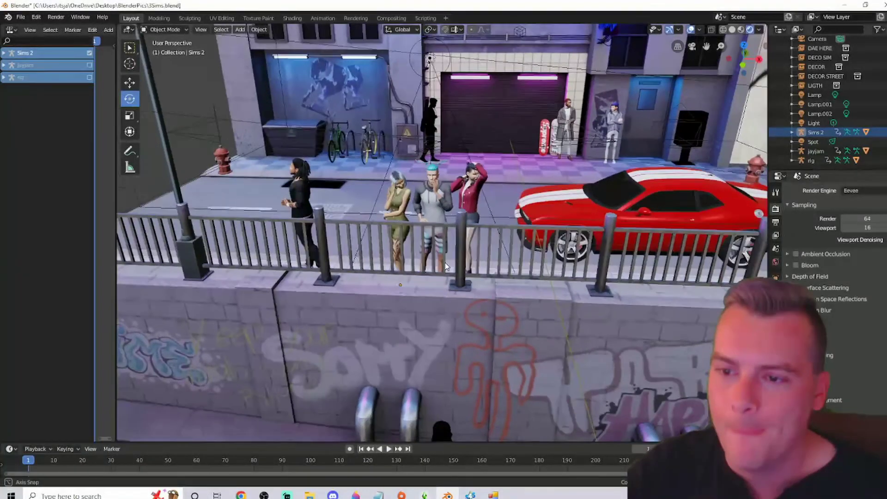
key("KP_0")
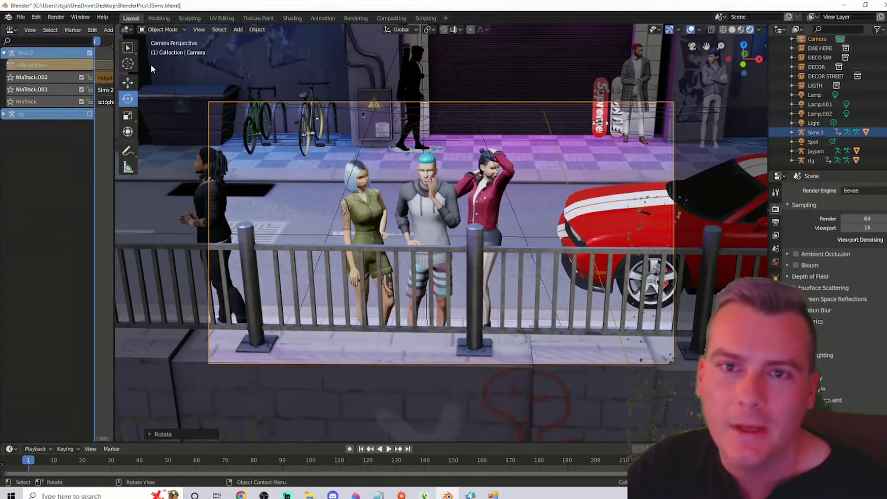
Render the camera view as a still image and examine the whole picture
left_click(62, 18)
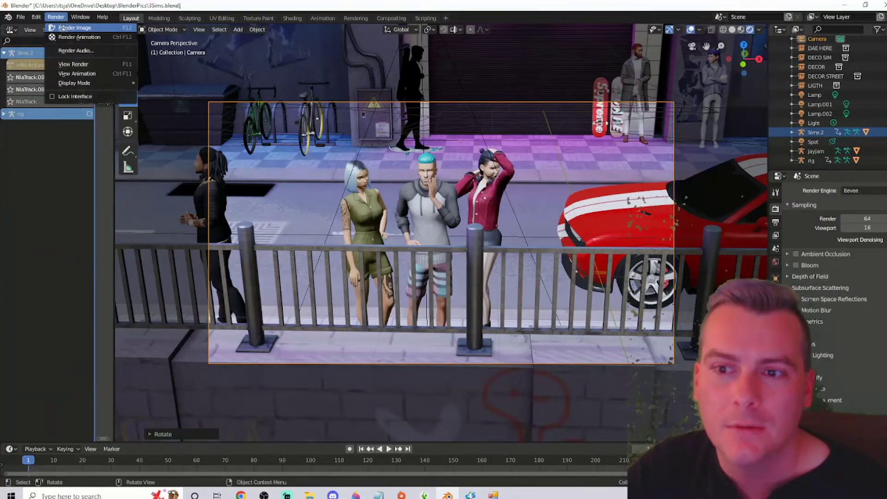
left_click(69, 28)
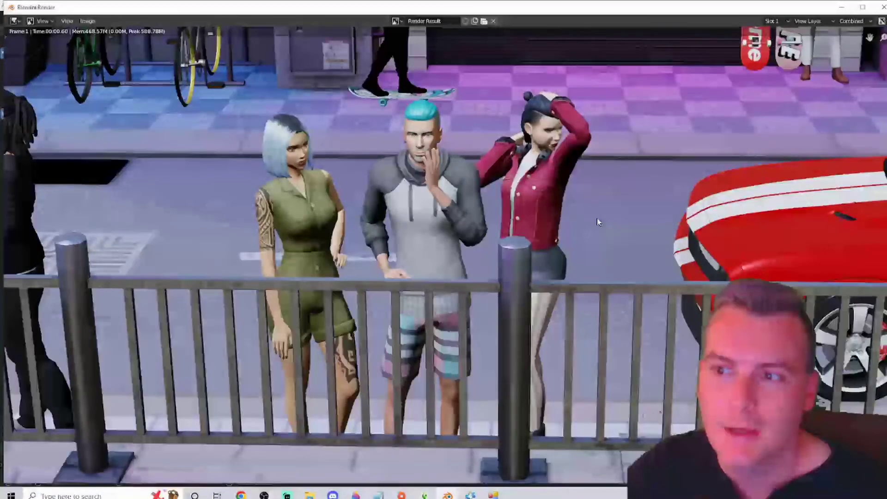
scroll(423, 220, "down", 3)
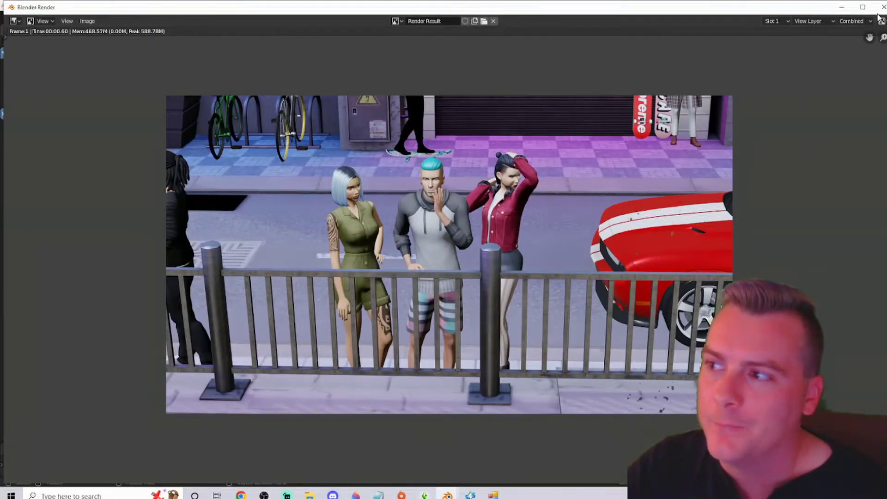
Minimize the render result and return to the main Blender window showing the camera view of the characters
left_click(843, 8)
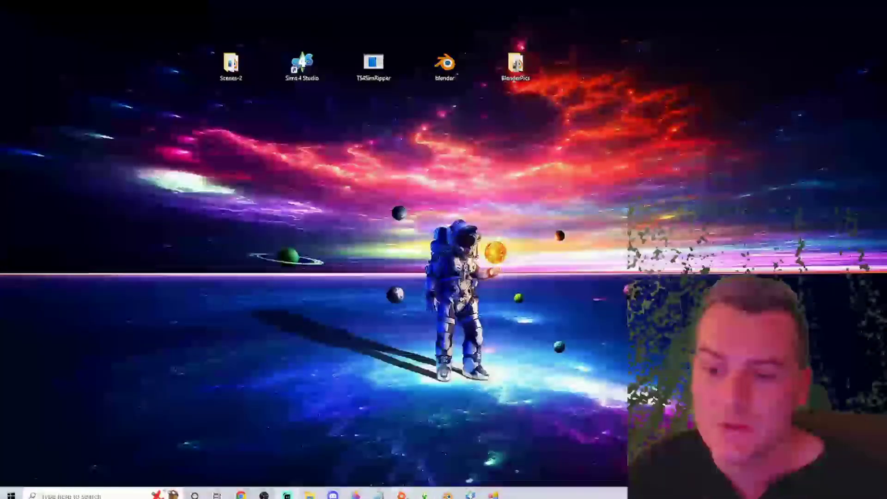
mouse_move(448, 495)
left_click(397, 458)
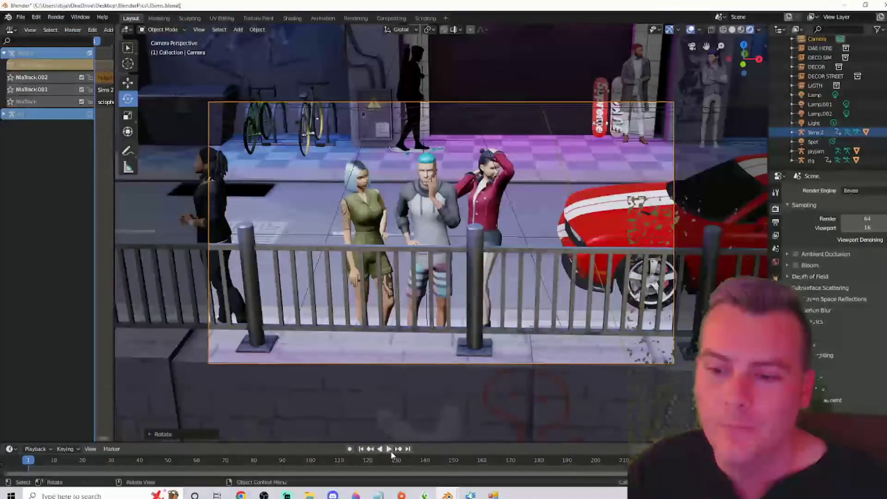
scroll(495, 248, "up", 2)
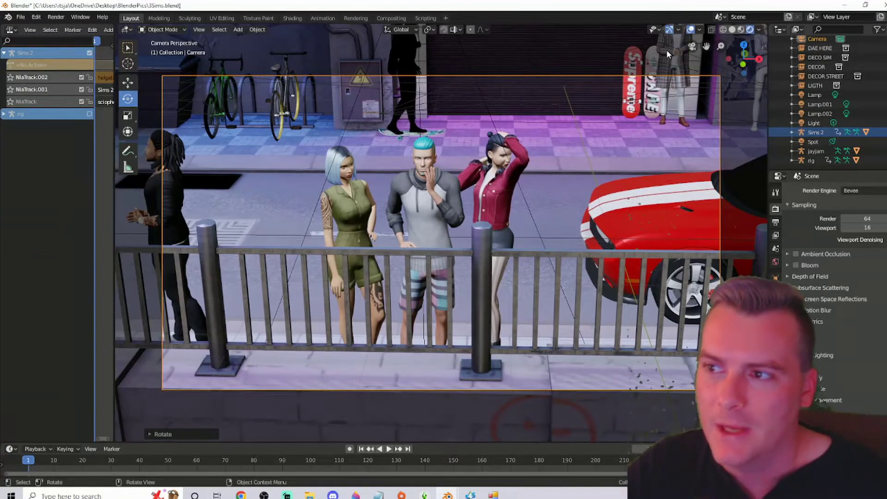
Switch the scene's render engine from Eevee to Cycles and check the render device options
left_click(692, 48)
left_click(691, 48)
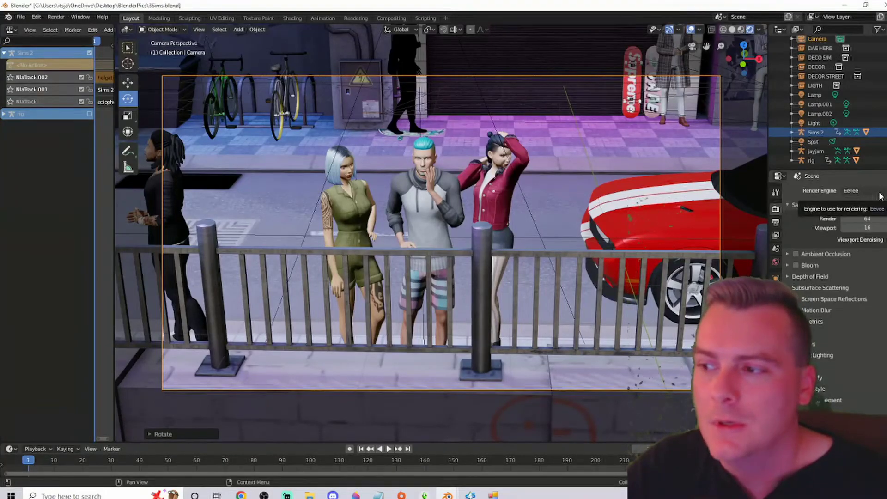
left_click(851, 191)
left_click(861, 217)
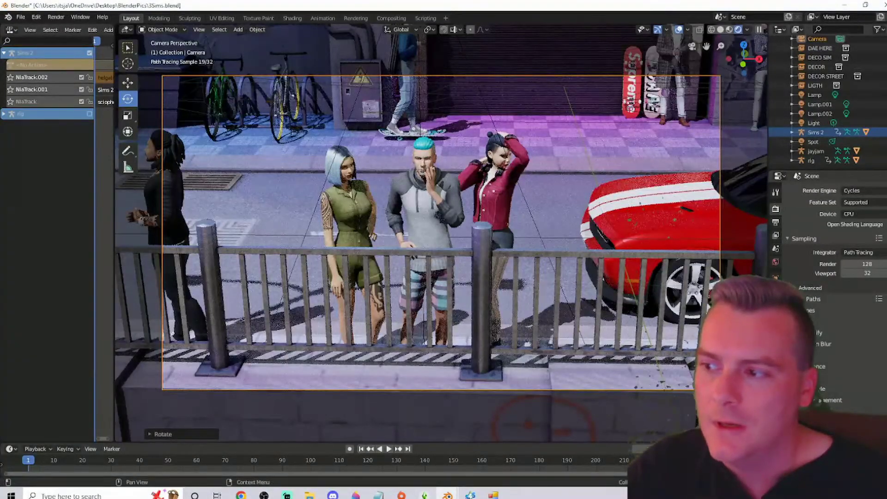
left_click(853, 214)
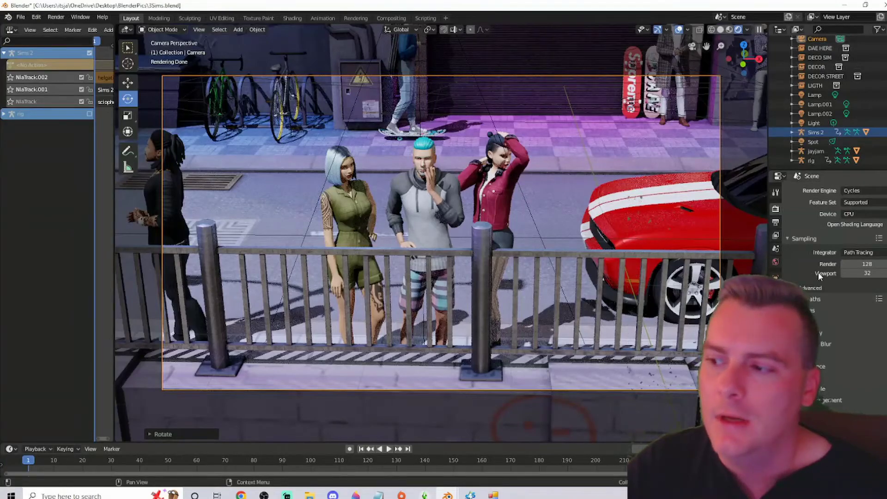
Set the Cycles viewport sample count to 50
left_click(881, 274)
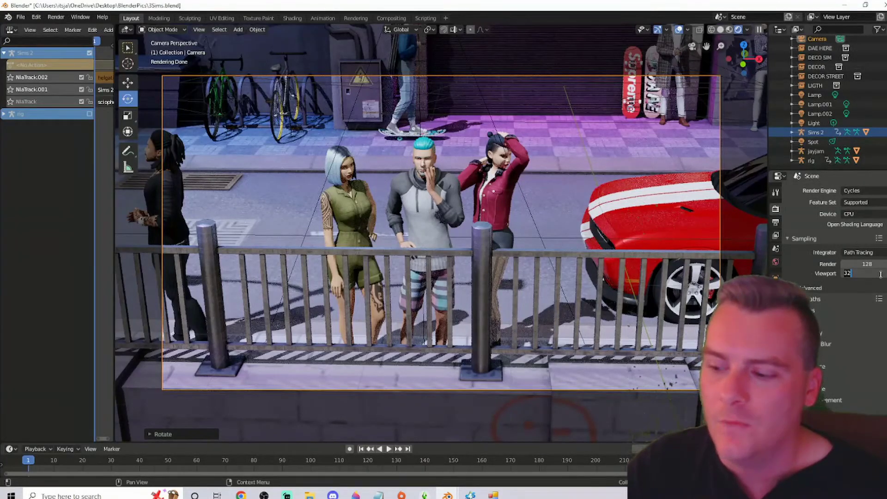
type("50")
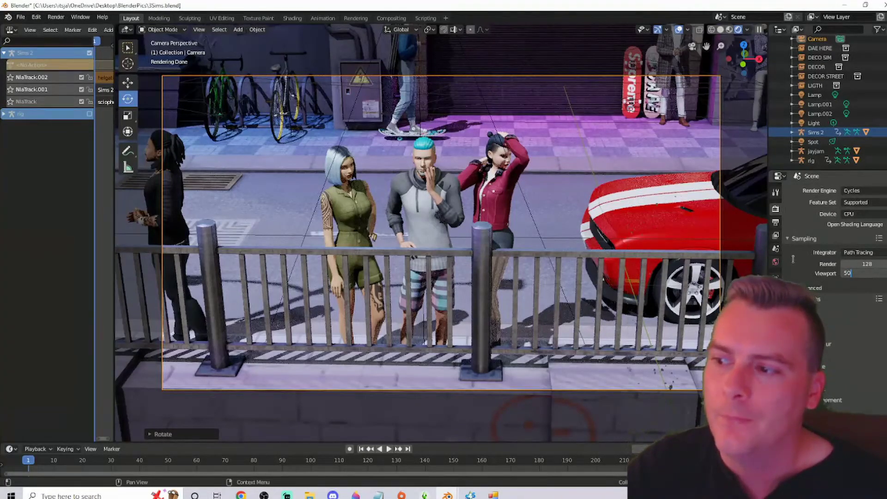
key("Return")
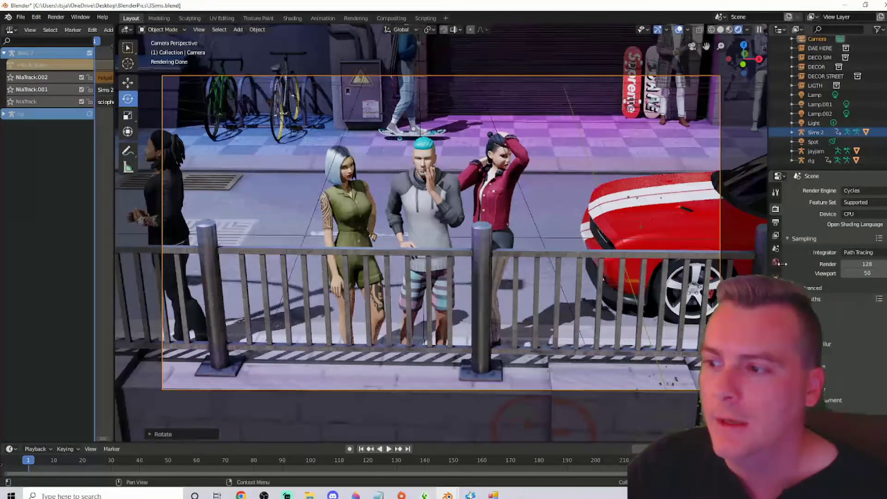
Look through the output dimensions, view layer passes and scene properties, and return to the render settings
left_click(776, 222)
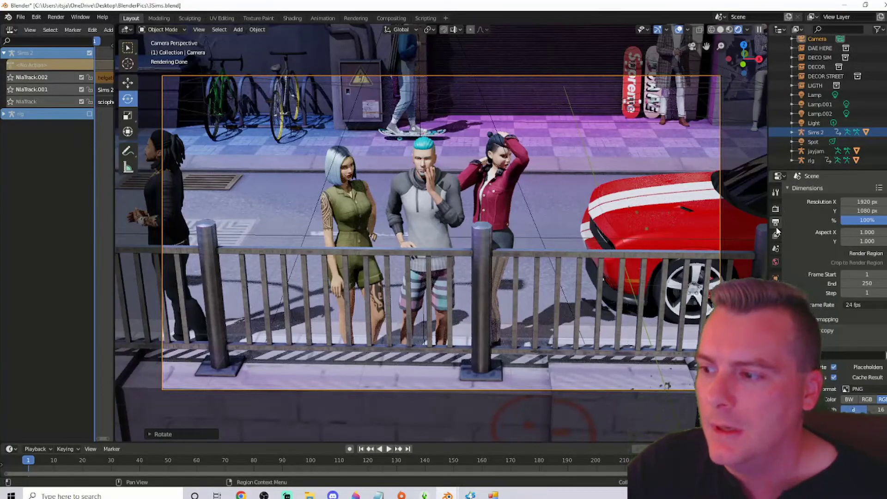
left_click(777, 236)
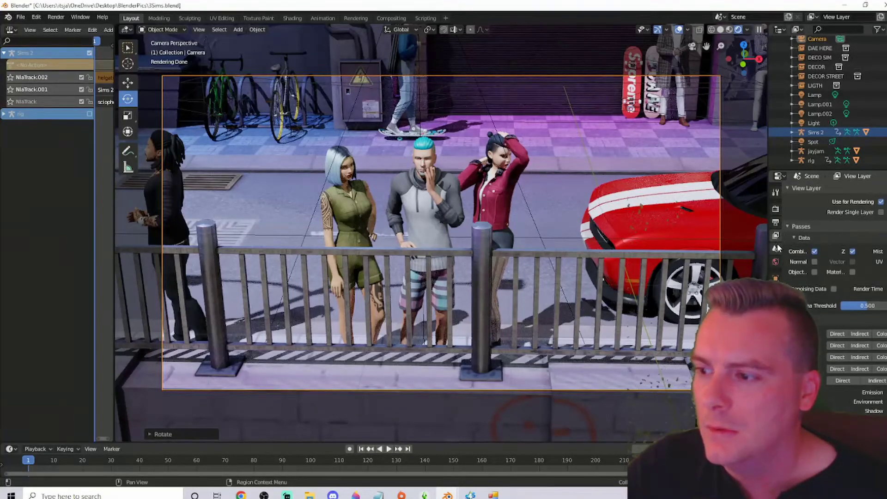
left_click(777, 249)
left_click(776, 237)
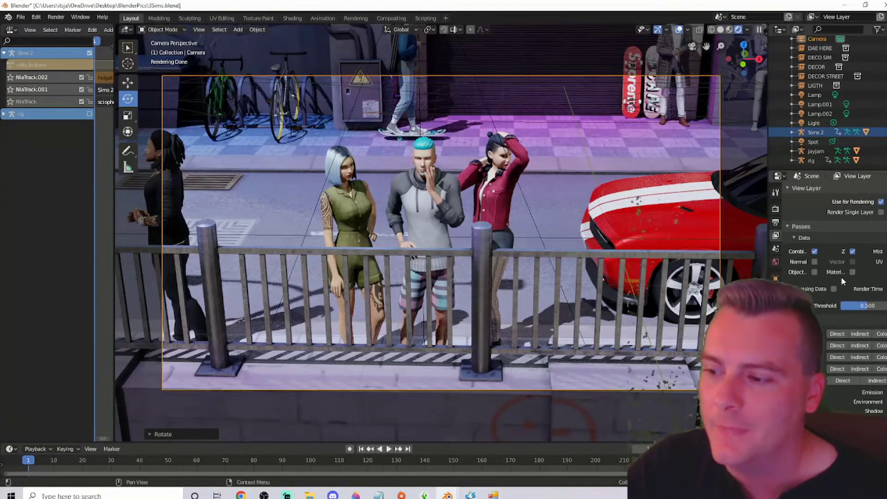
scroll(839, 278, "down", 2)
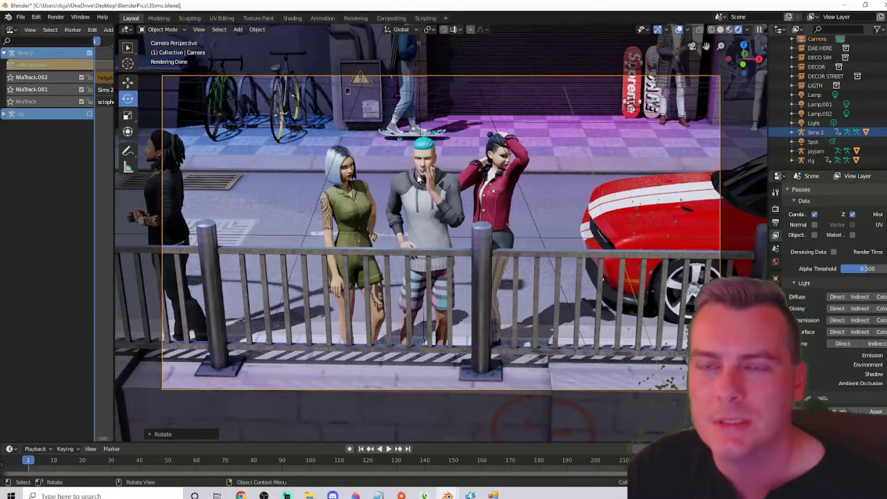
left_click(776, 209)
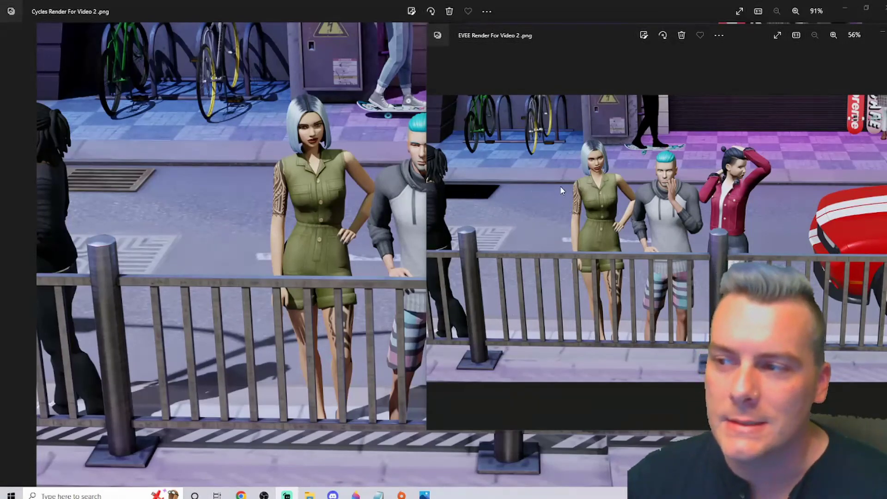
Compare the saved images "Cycles Render For Video 2" and "EVEE Render For Video 2" at full window size in the image viewer
left_click(335, 112)
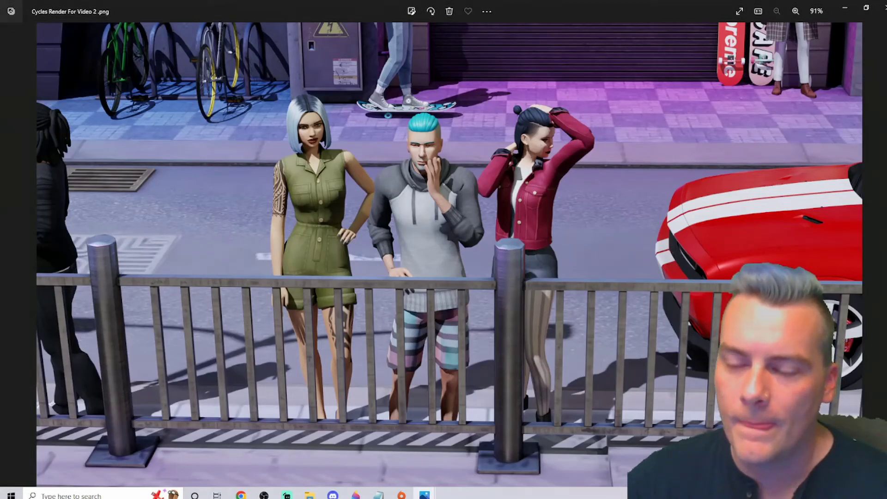
left_click(424, 494)
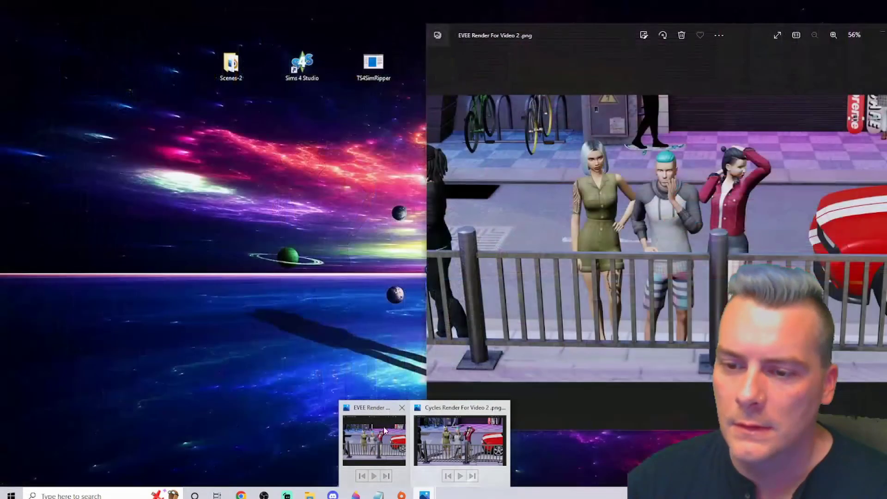
left_click(374, 440)
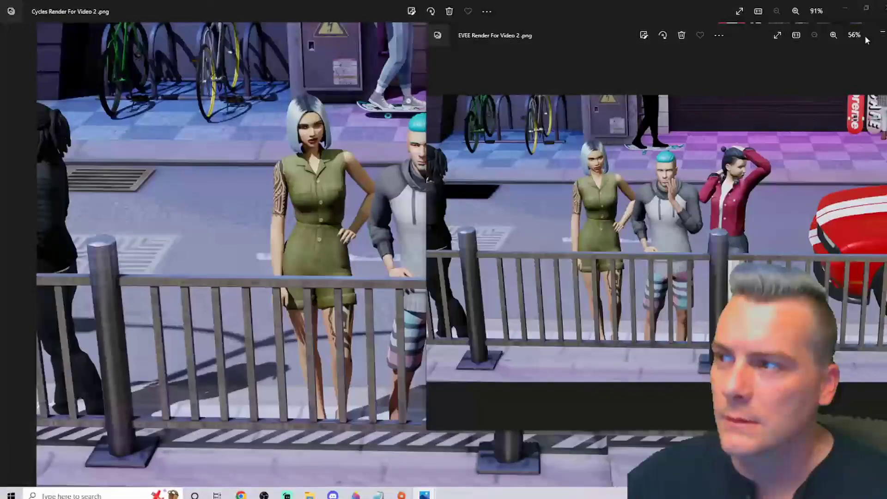
left_click_drag(868, 41, 699, 35)
left_click(724, 35)
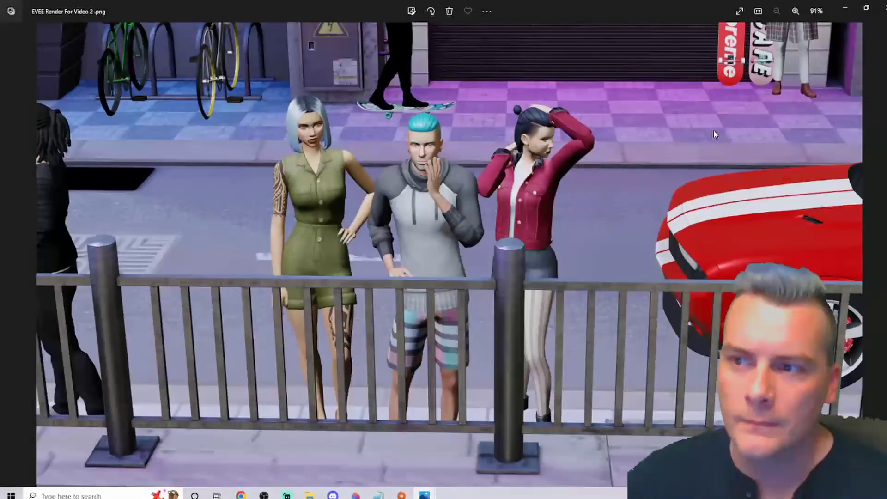
left_click(843, 11)
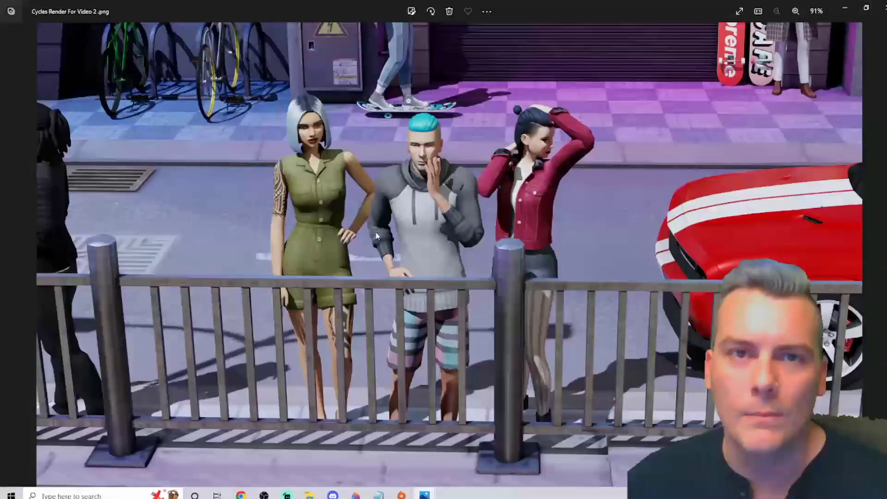
mouse_move(424, 495)
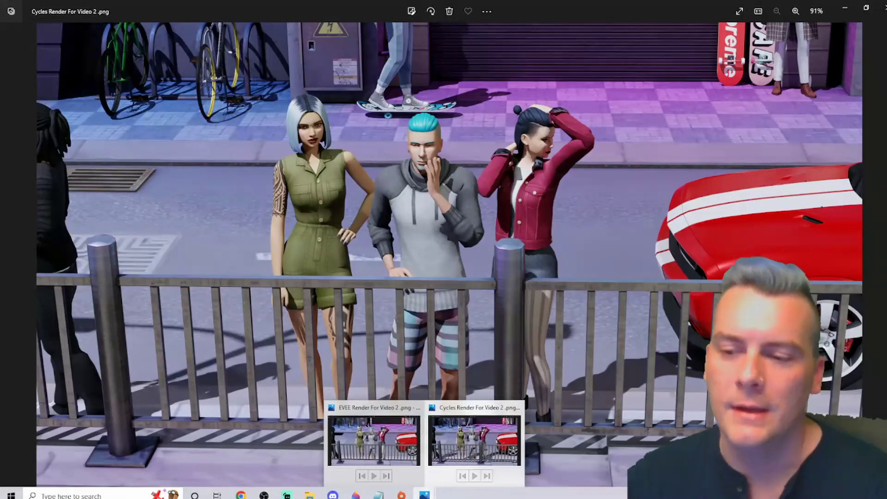